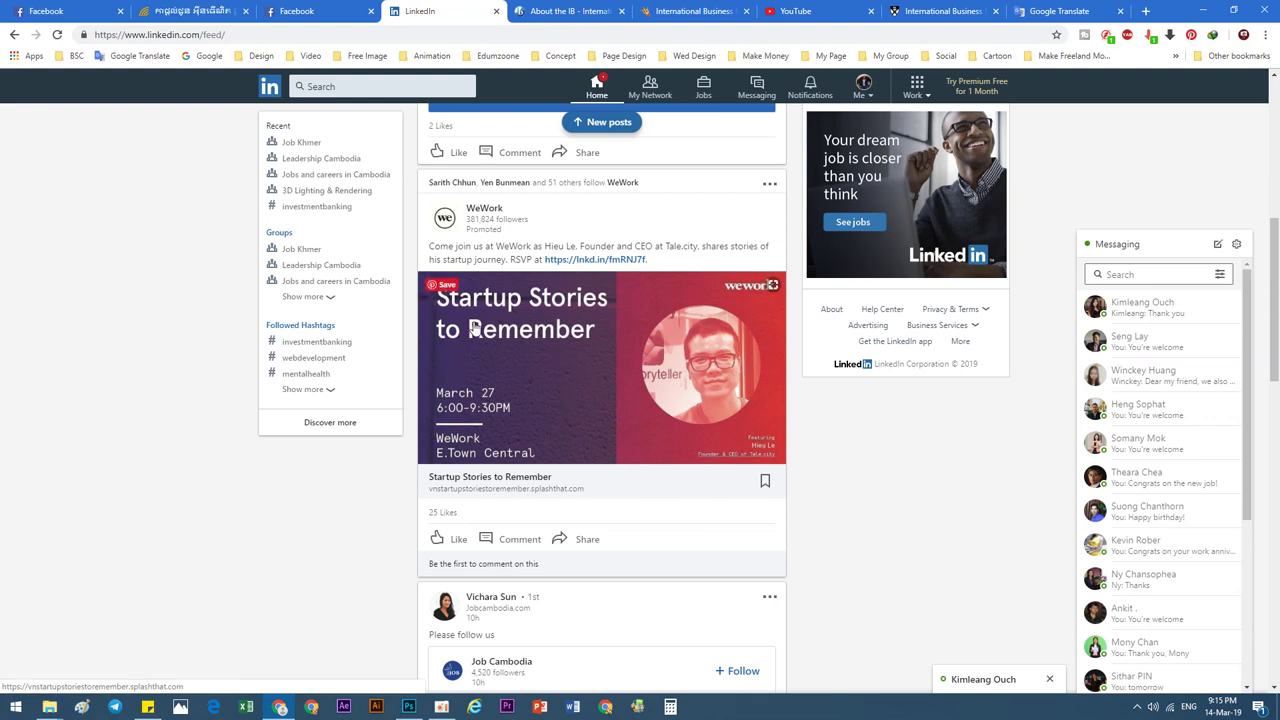
Save the WeWork LinkedIn post image to the Desktop under the file name EX.
{"action": "right_click", "coordinate": [566, 346]}
{"action": "left_click", "coordinate": [598, 466]}
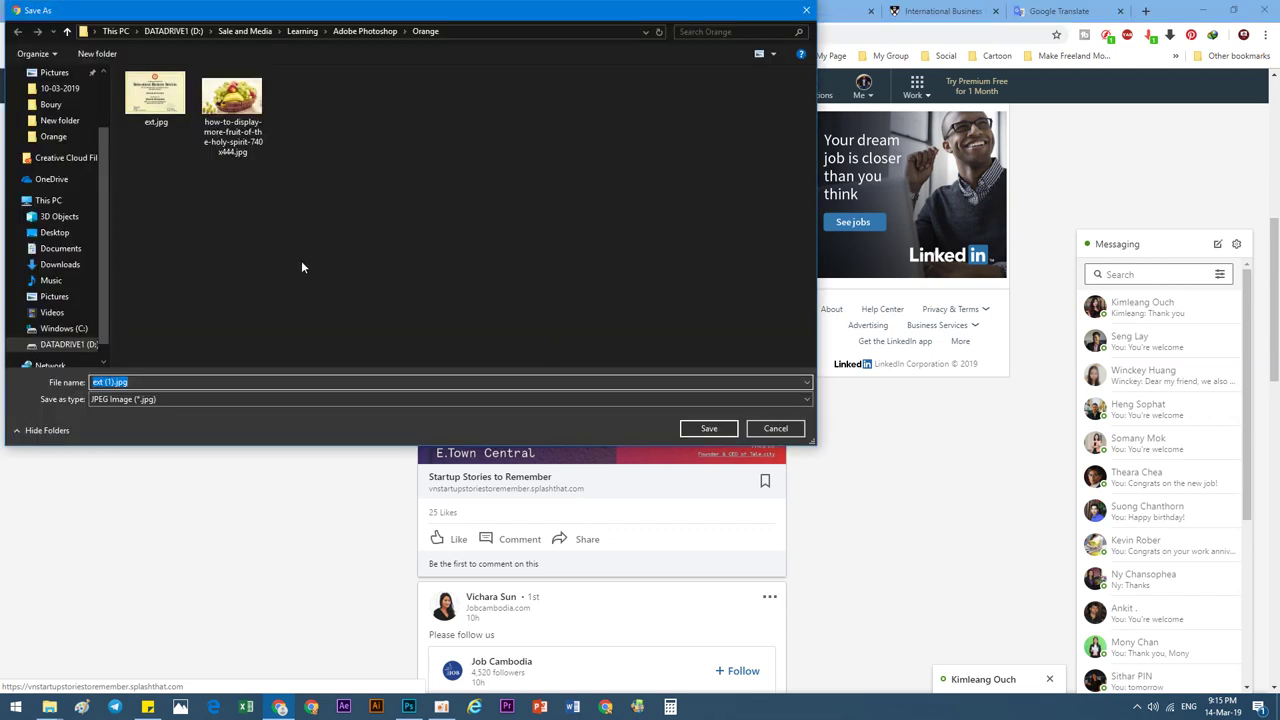
{"action": "scroll", "coordinate": [55, 120], "scroll_direction": "up", "scroll_amount": 3}
{"action": "left_click", "coordinate": [54, 99]}
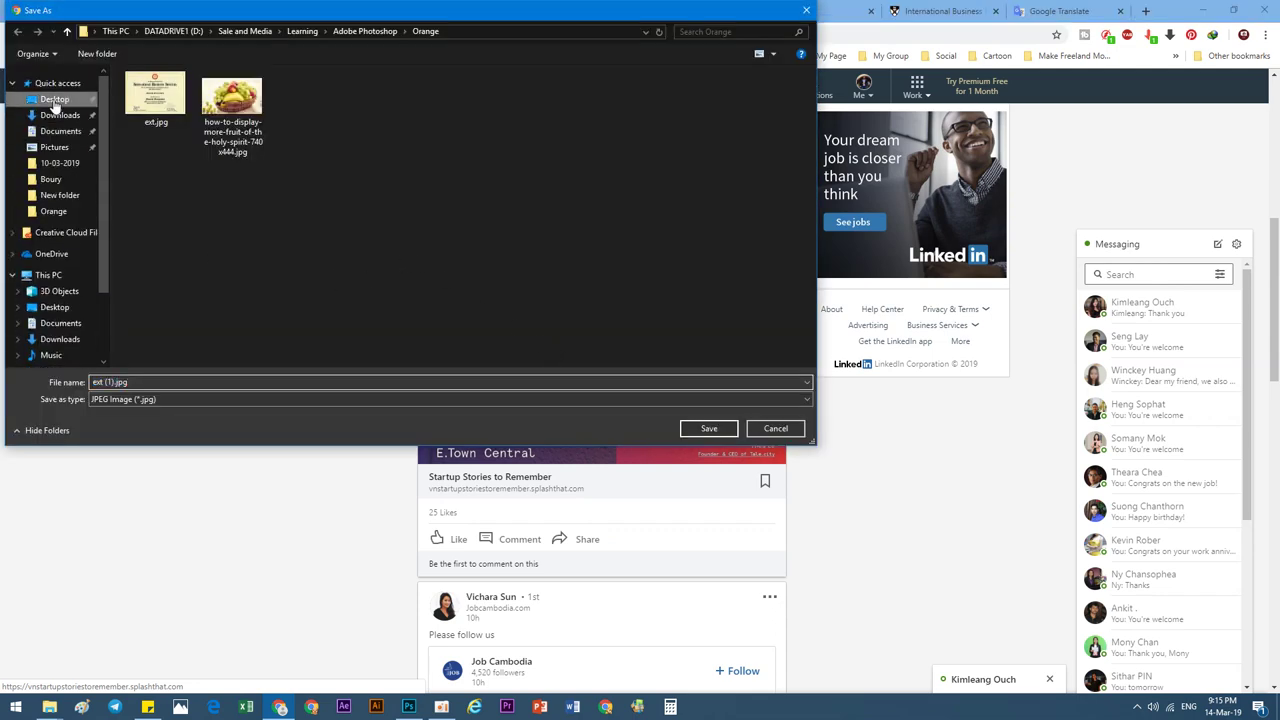
{"action": "left_click", "coordinate": [182, 383]}
{"action": "type", "text": "E"}
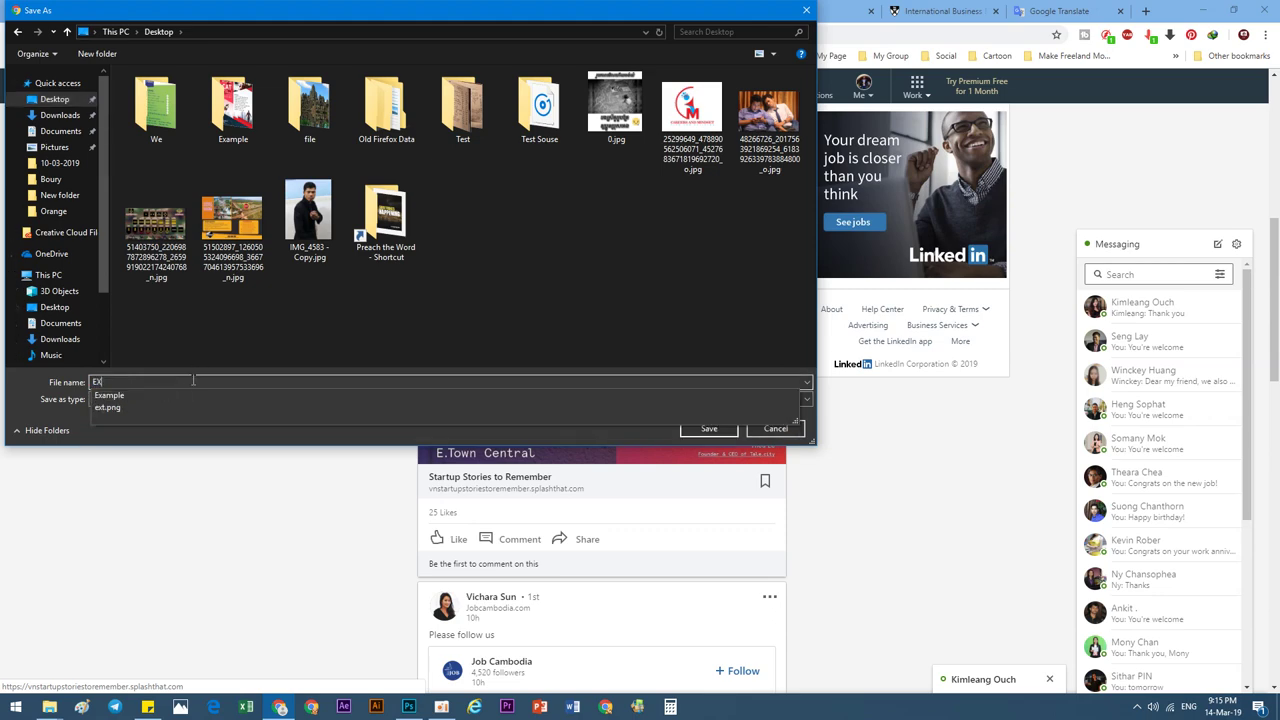
{"action": "type", "text": "X"}
{"action": "left_click", "coordinate": [704, 429]}
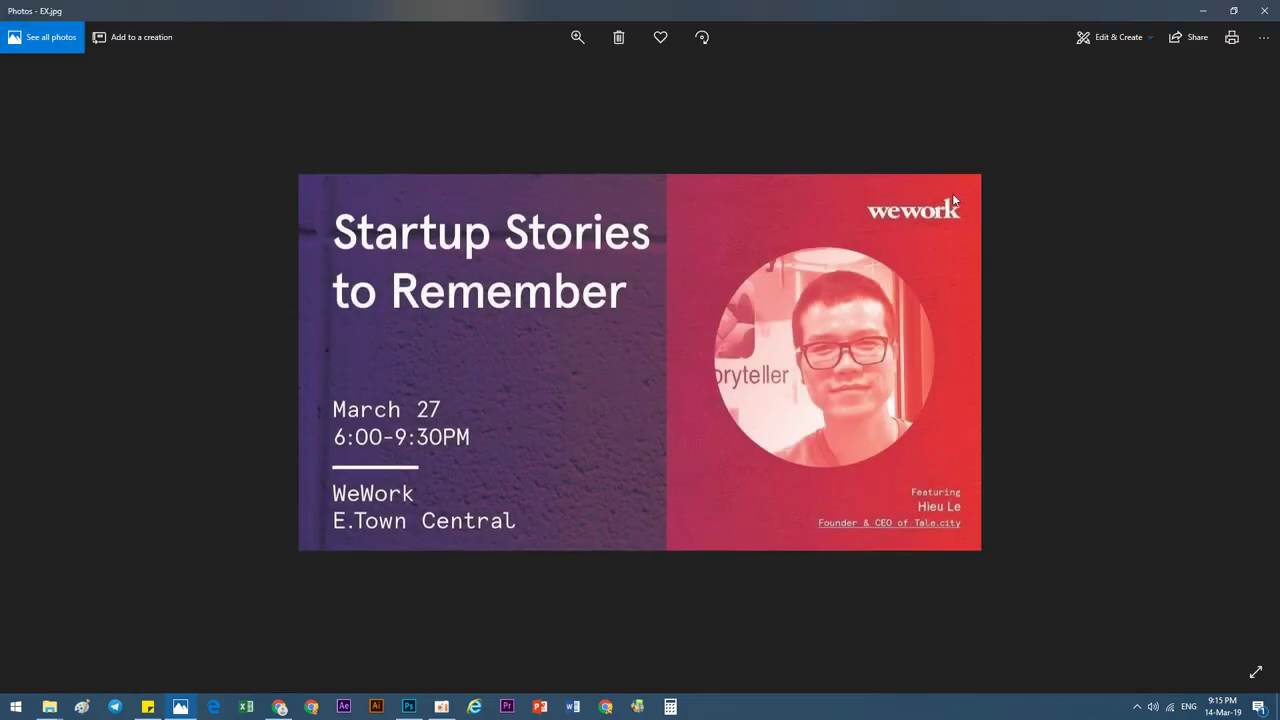
Open EX.jpg from the Desktop in Photoshop and maximise the Photoshop window.
{"action": "left_click", "coordinate": [1265, 11]}
{"action": "key", "text": "super+d"}
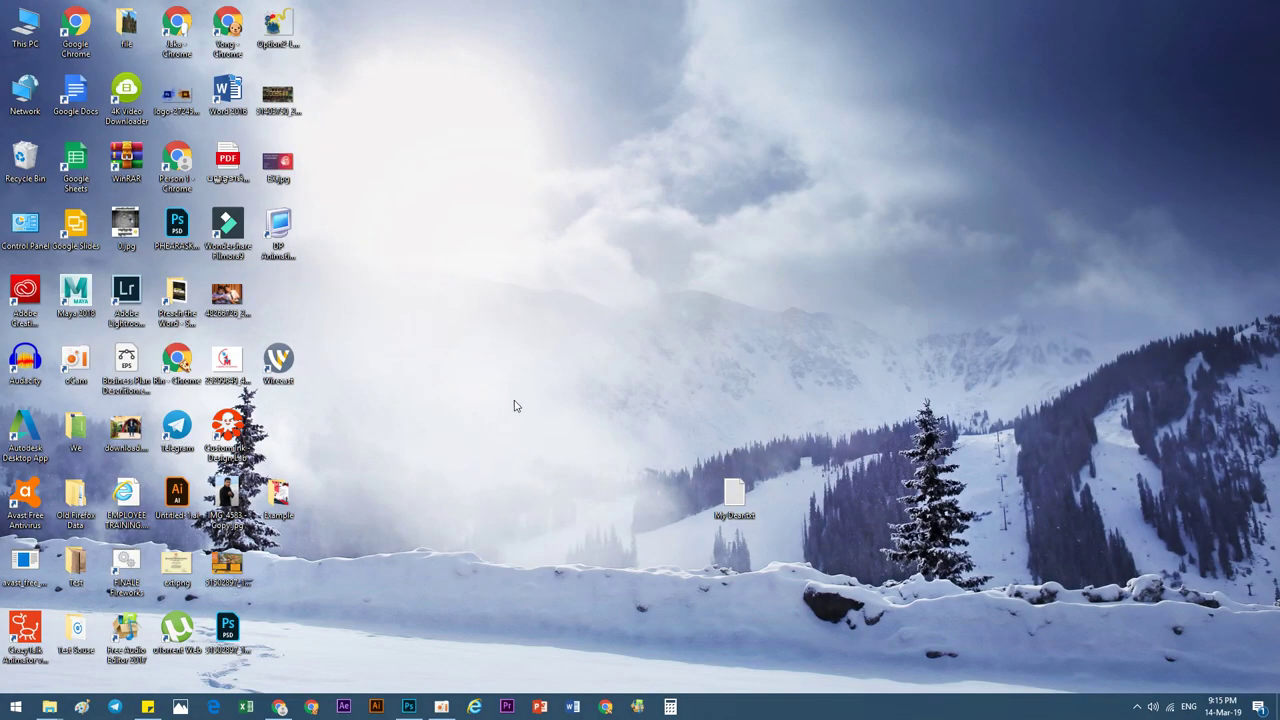
{"action": "mouse_move", "coordinate": [279, 165]}
{"action": "left_mouse_down"}
{"action": "mouse_move", "coordinate": [407, 712]}
{"action": "mouse_move", "coordinate": [461, 555]}
{"action": "left_mouse_up"}
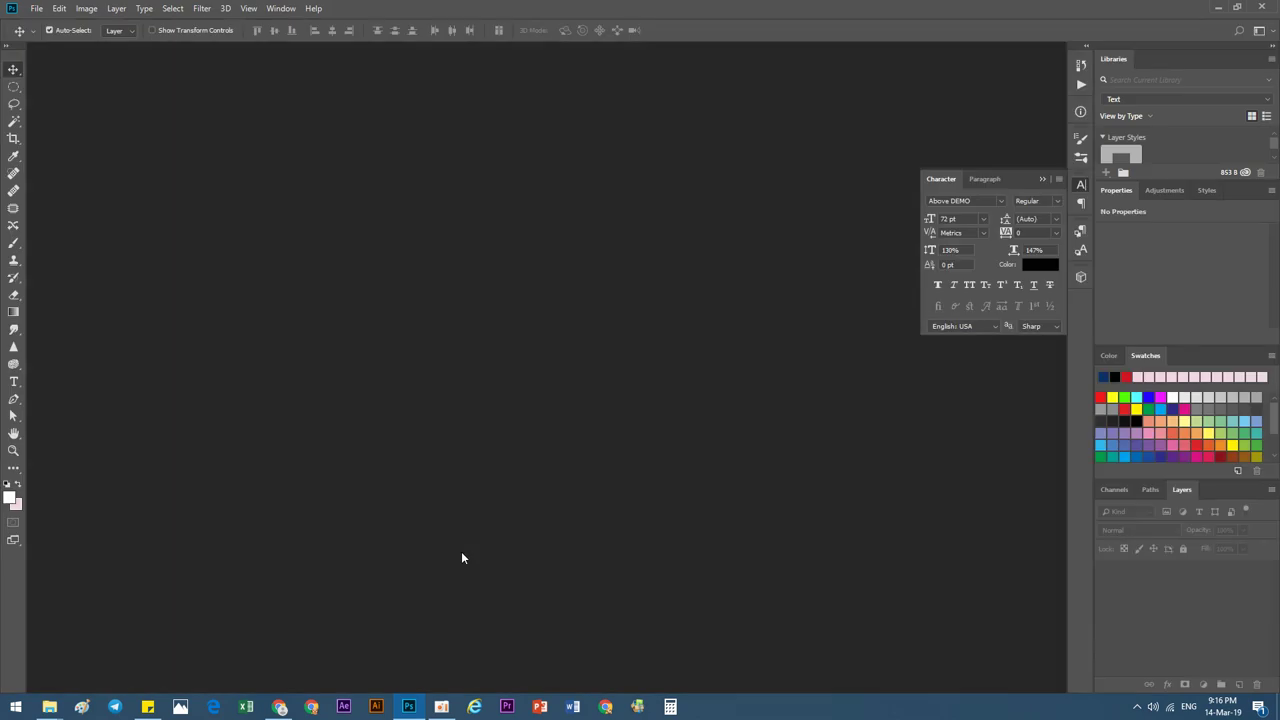
{"action": "left_click", "coordinate": [102, 16]}
{"action": "left_click", "coordinate": [906, 9]}
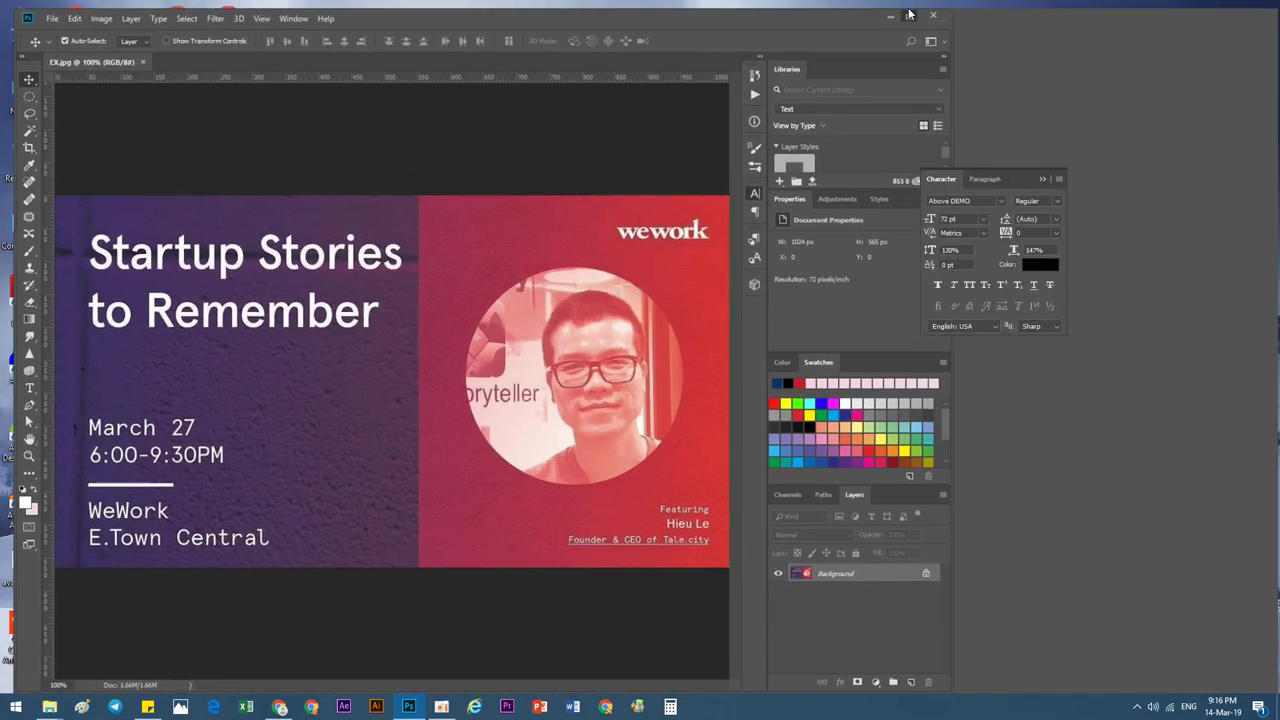
Resize the image to 2024 × 1117 pixels with Image Size.
{"action": "left_click", "coordinate": [86, 9]}
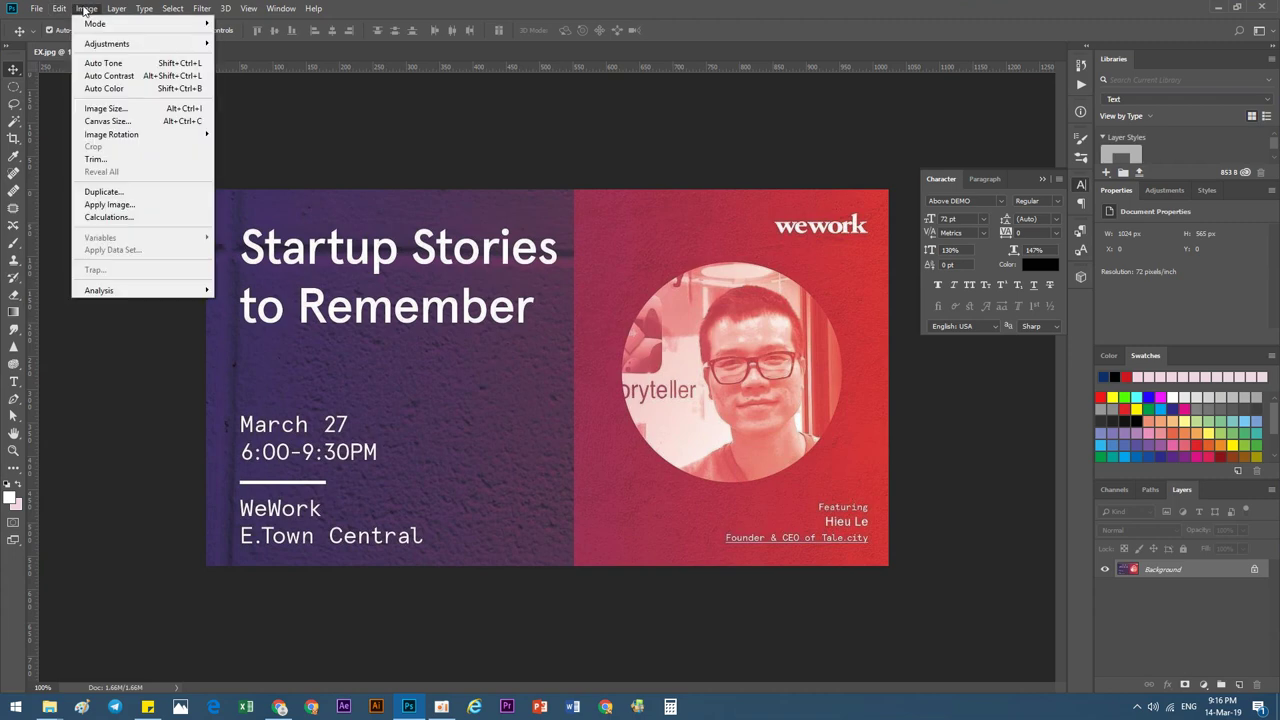
{"action": "left_click", "coordinate": [105, 108]}
{"action": "type", "text": "2024"}
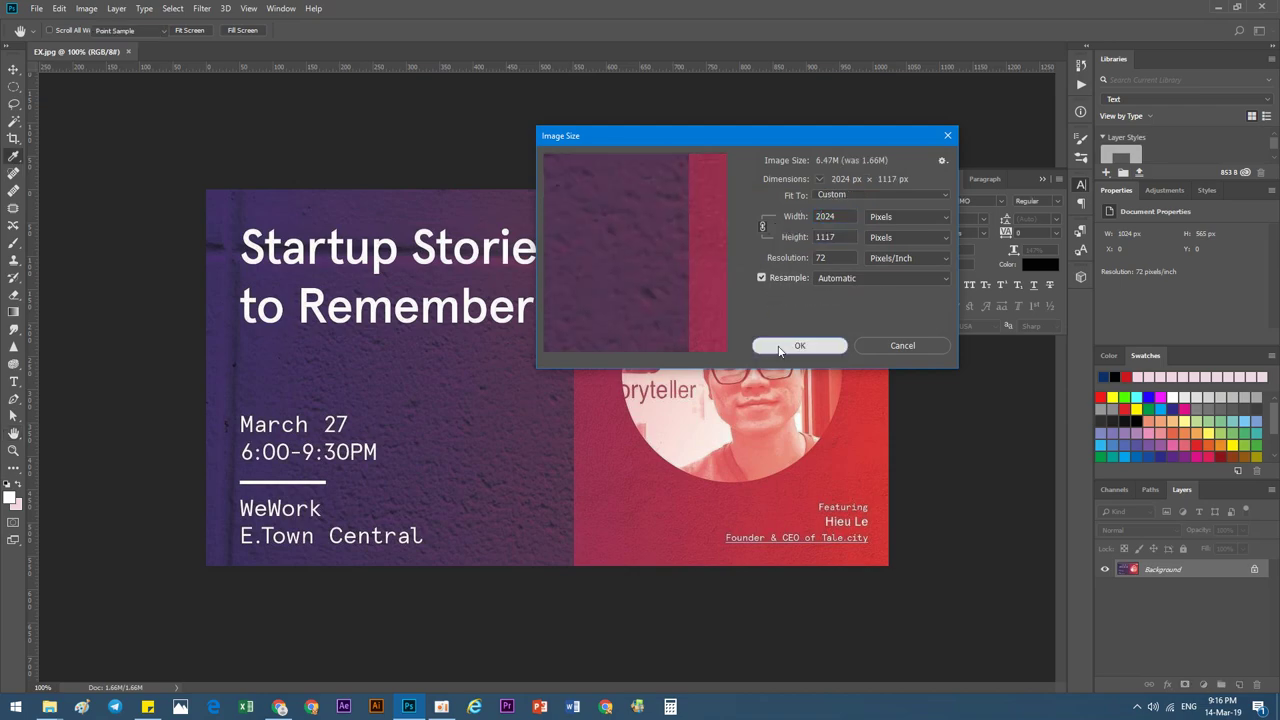
{"action": "left_click", "coordinate": [780, 345]}
{"action": "left_click", "coordinate": [1081, 184]}
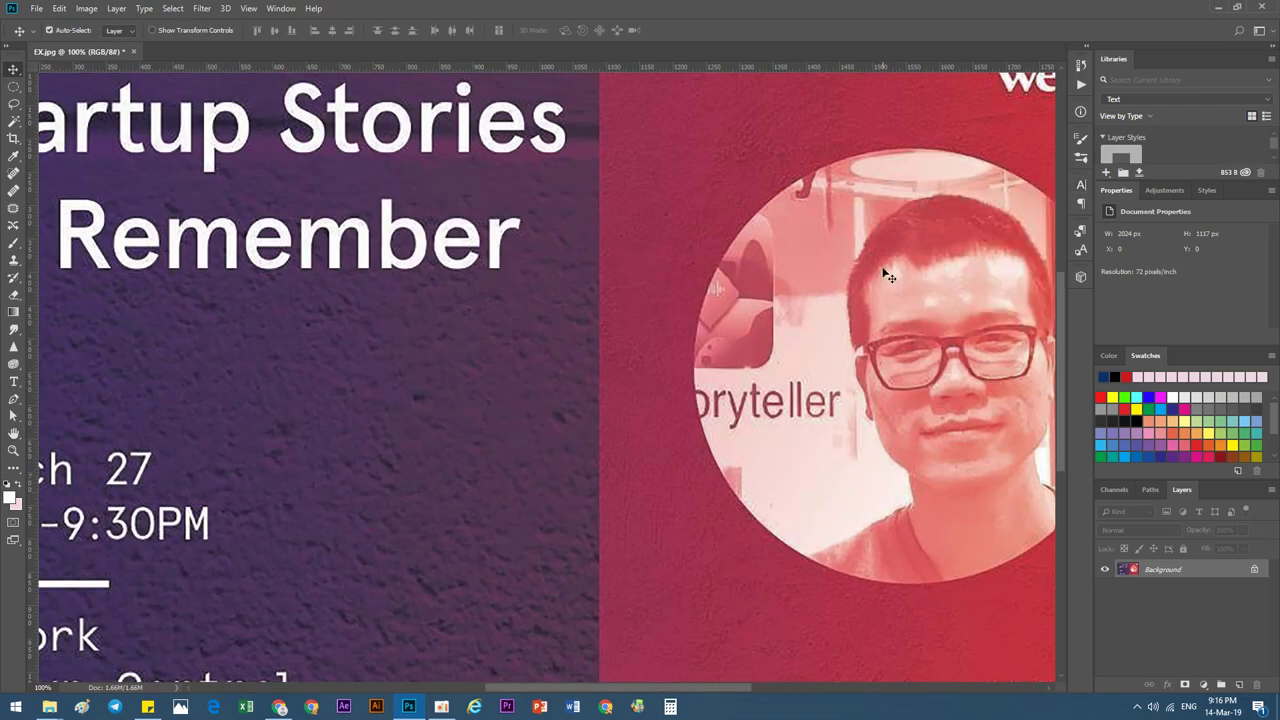
{"action": "scroll", "coordinate": [722, 318], "scroll_direction": "down", "scroll_amount": 5}
{"action": "scroll", "coordinate": [541, 349], "scroll_direction": "up", "scroll_amount": 2}
{"action": "scroll", "coordinate": [446, 364], "scroll_direction": "down", "scroll_amount": 3}
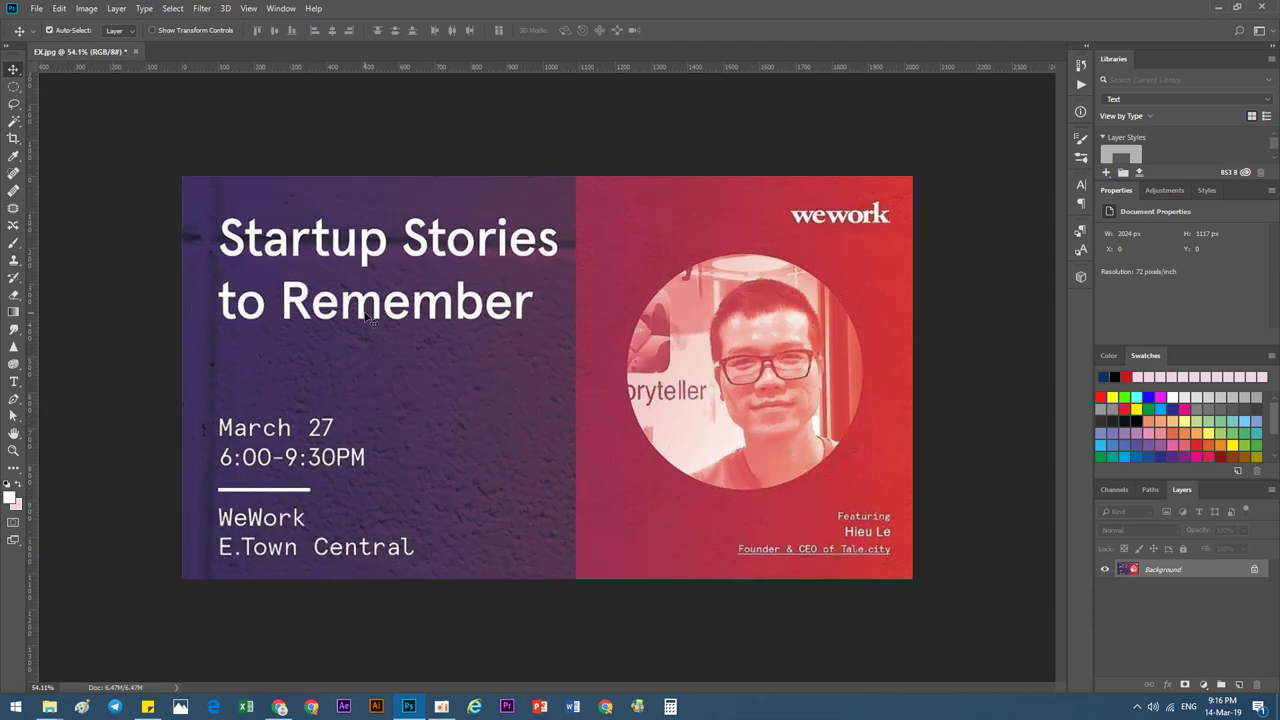
Go to the Google home page in the browser.
{"action": "left_click", "coordinate": [282, 705]}
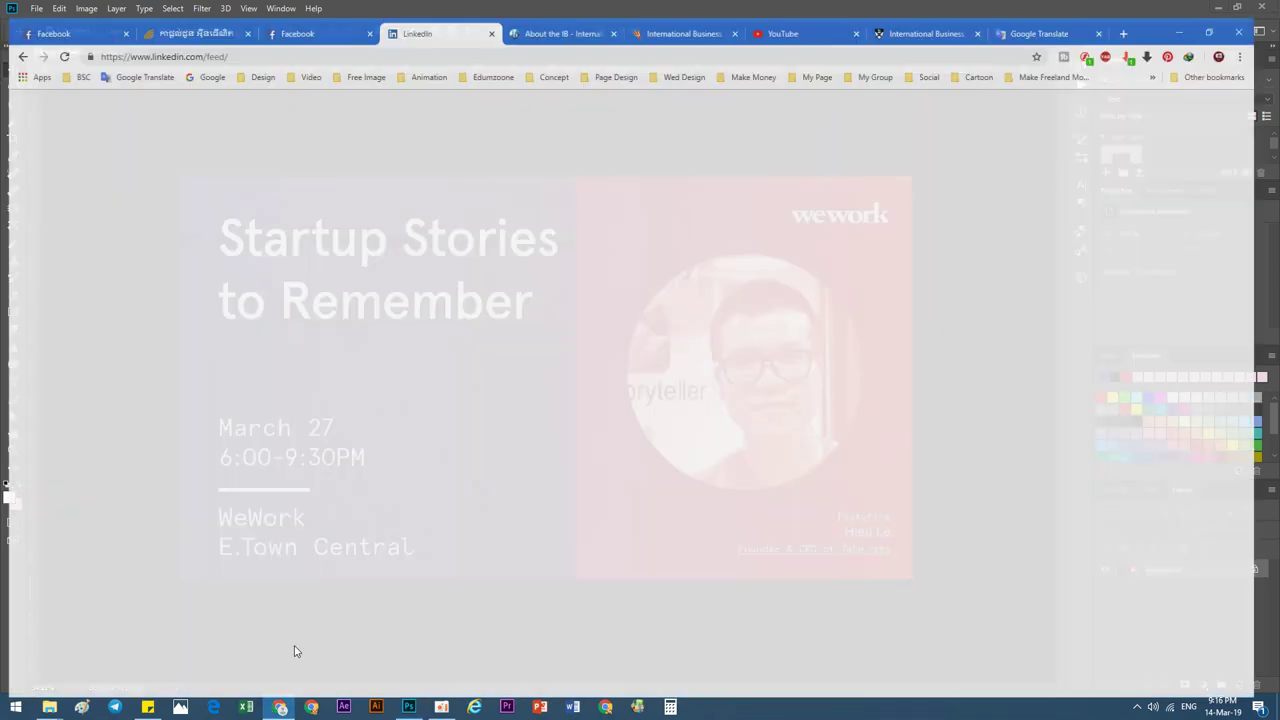
{"action": "left_click", "coordinate": [1048, 9]}
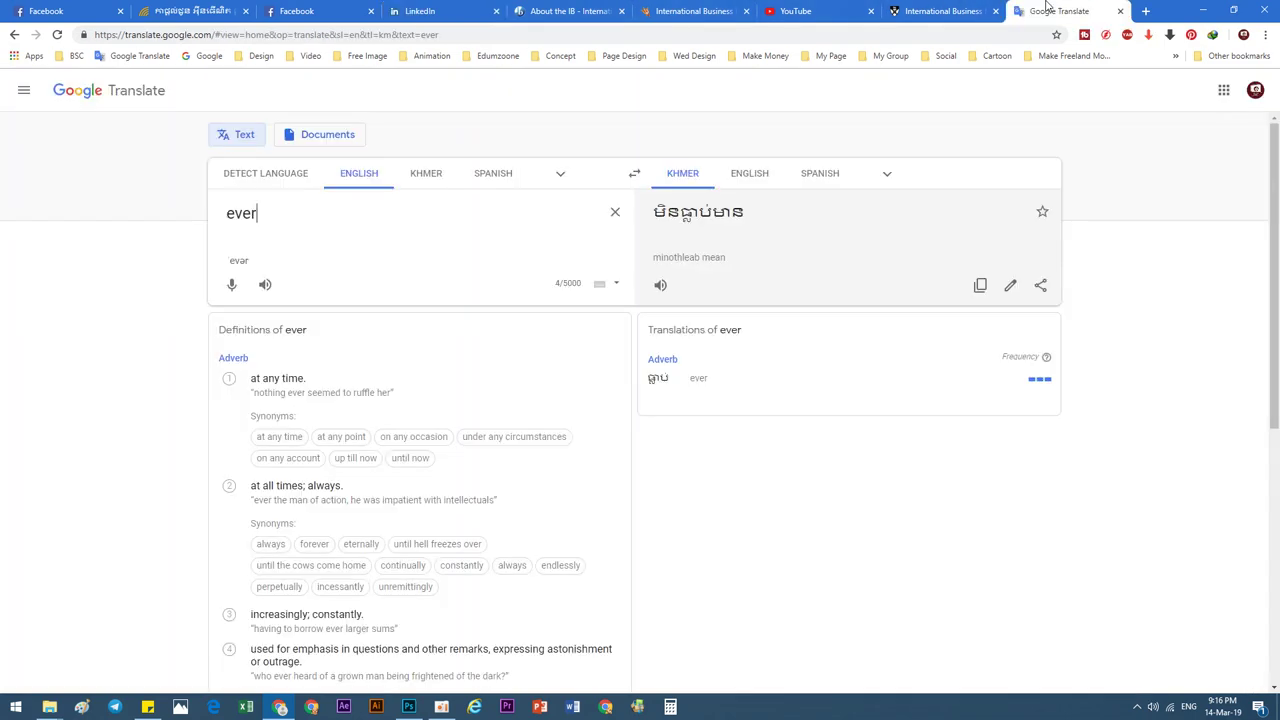
{"action": "left_click", "coordinate": [800, 11]}
{"action": "left_click", "coordinate": [717, 33]}
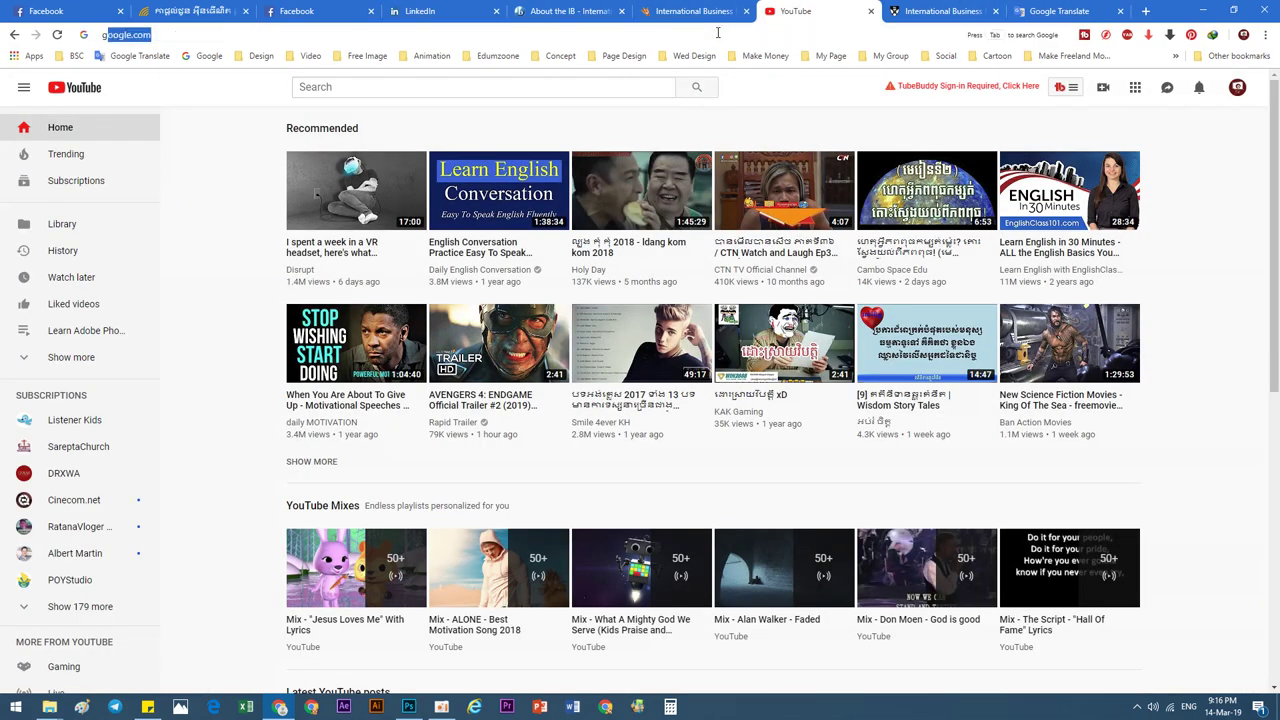
{"action": "type", "text": "google"}
{"action": "key", "text": "Return"}
Search Google for "wall" and show only image results.
{"action": "type", "text": "wak"}
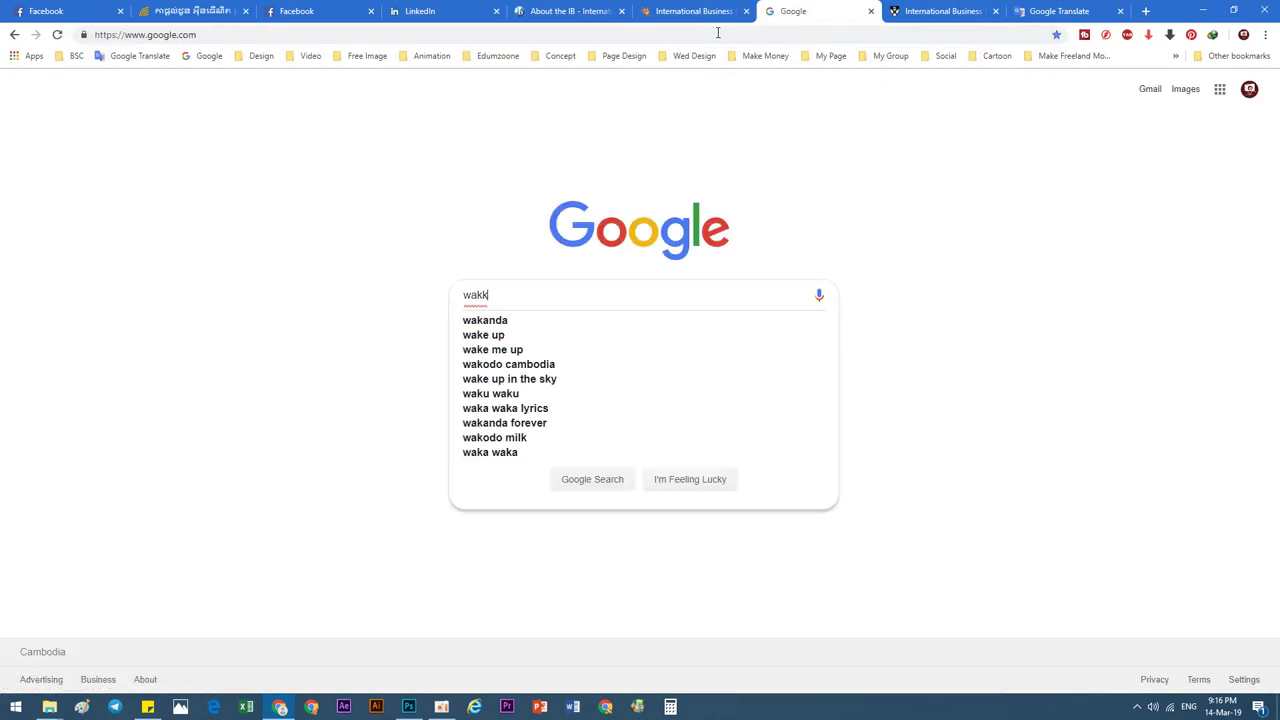
{"action": "key", "text": "BackSpace"}
{"action": "type", "text": "ll"}
{"action": "key", "text": "Return"}
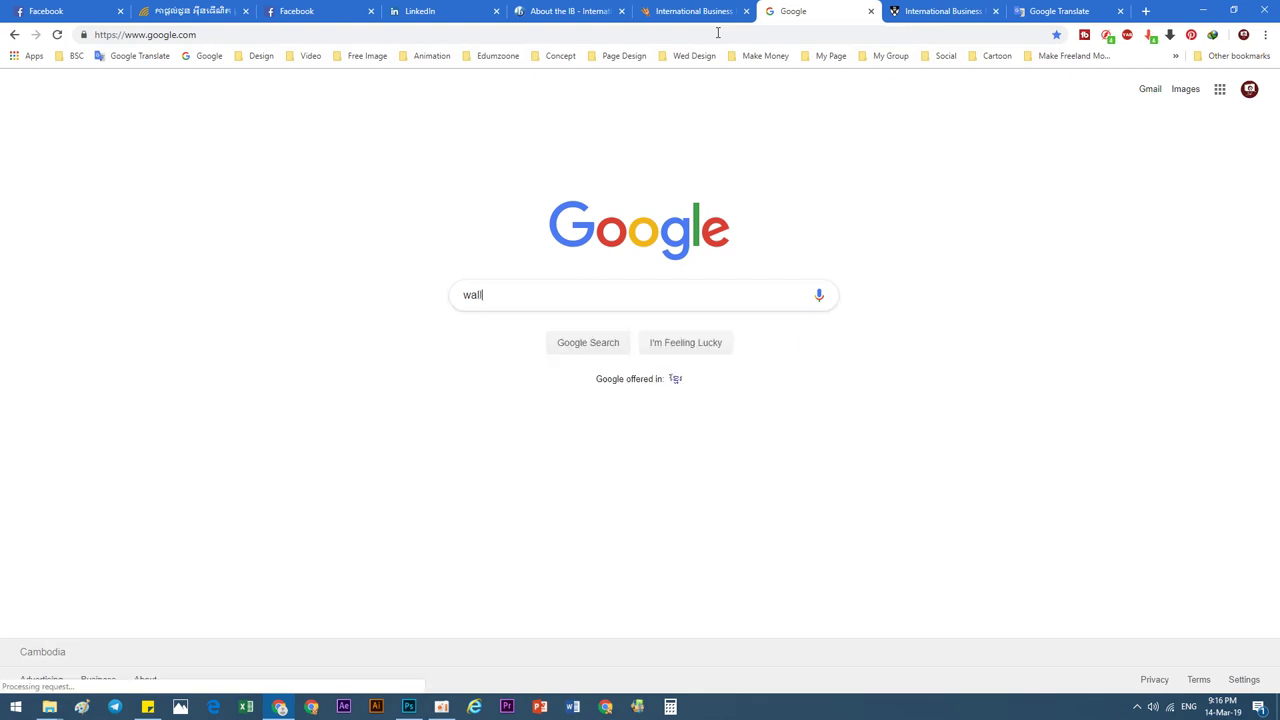
{"action": "left_click", "coordinate": [160, 135]}
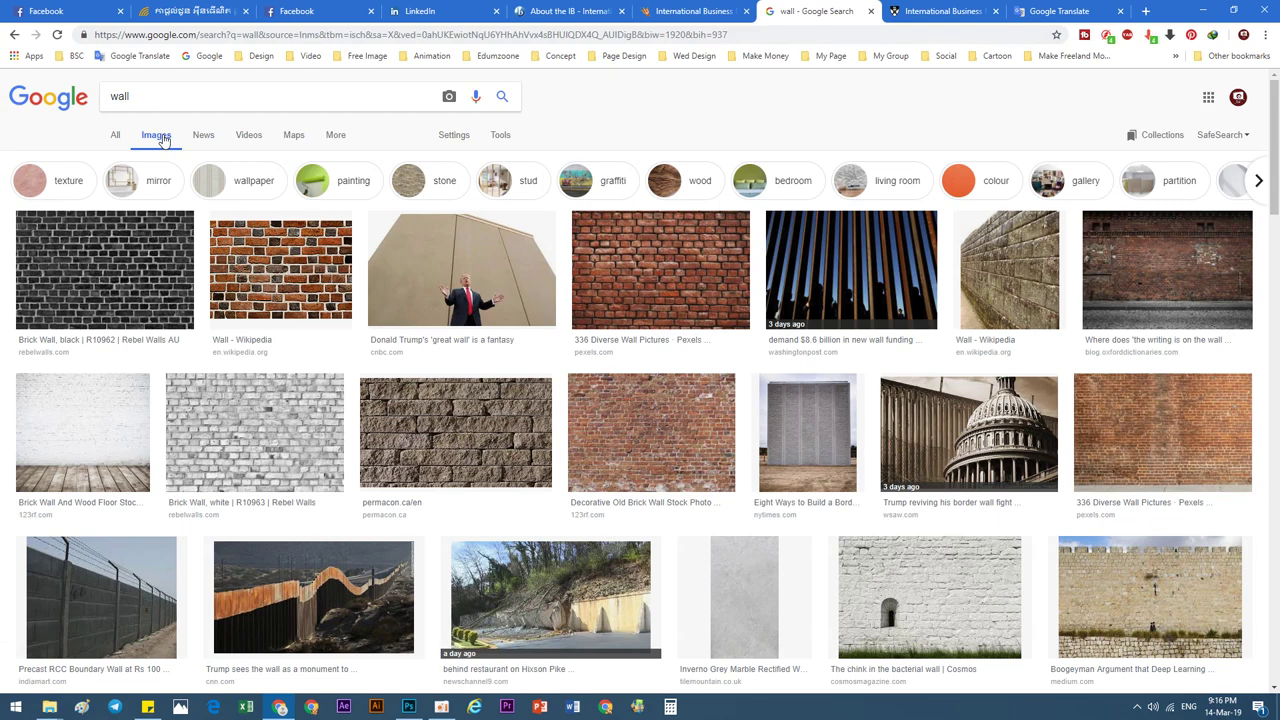
Preview the brick wall results and copy the Brown Brick Wall image.
{"action": "left_click", "coordinate": [128, 257]}
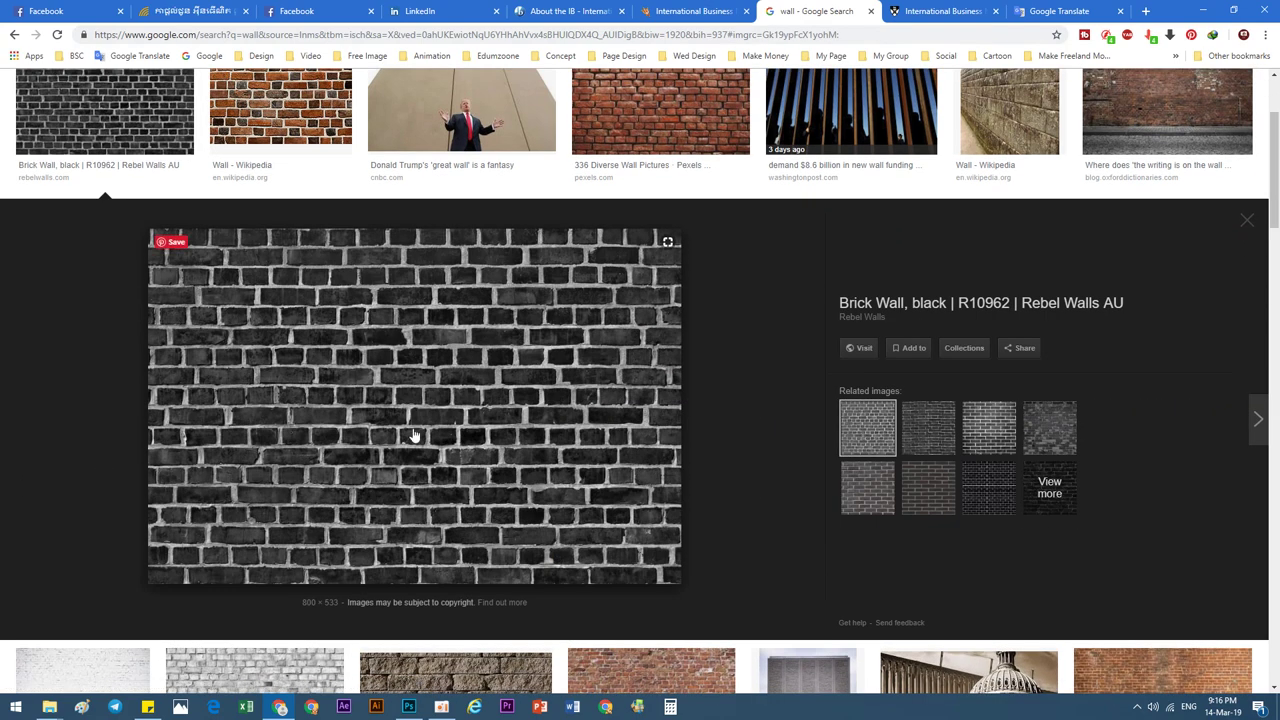
{"action": "right_click", "coordinate": [487, 425]}
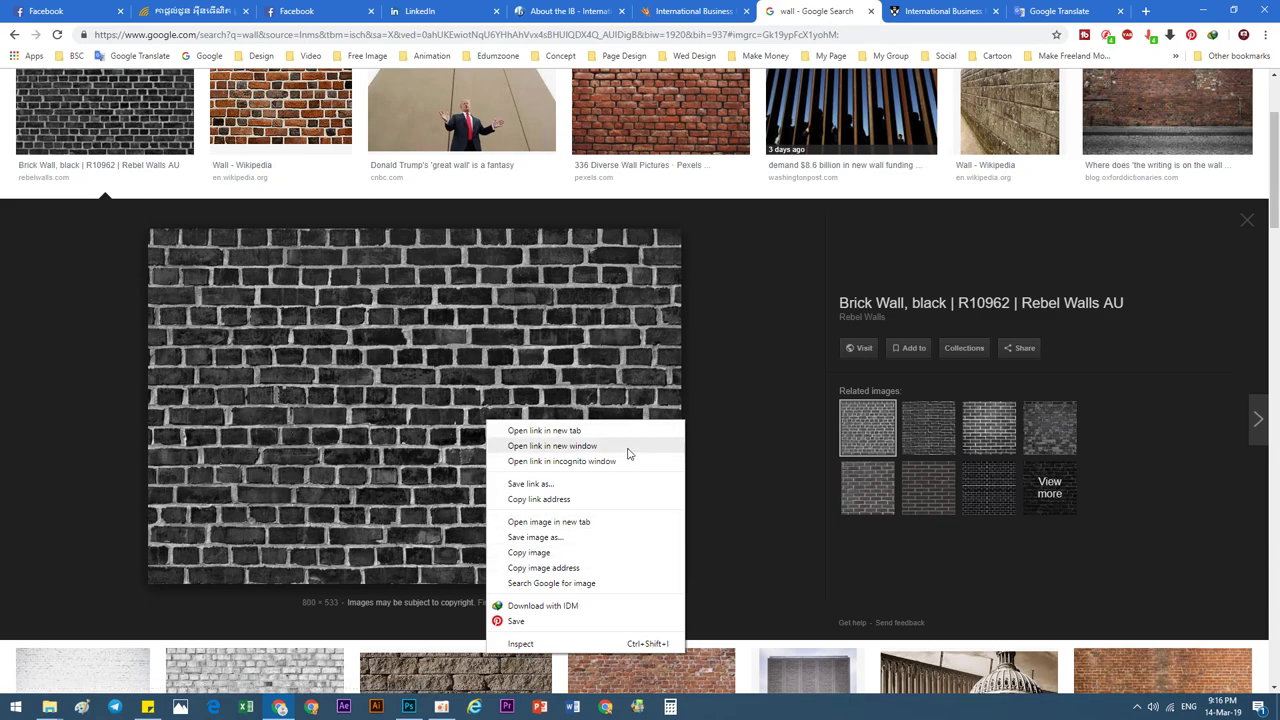
{"action": "scroll", "coordinate": [776, 408], "scroll_direction": "down", "scroll_amount": 3}
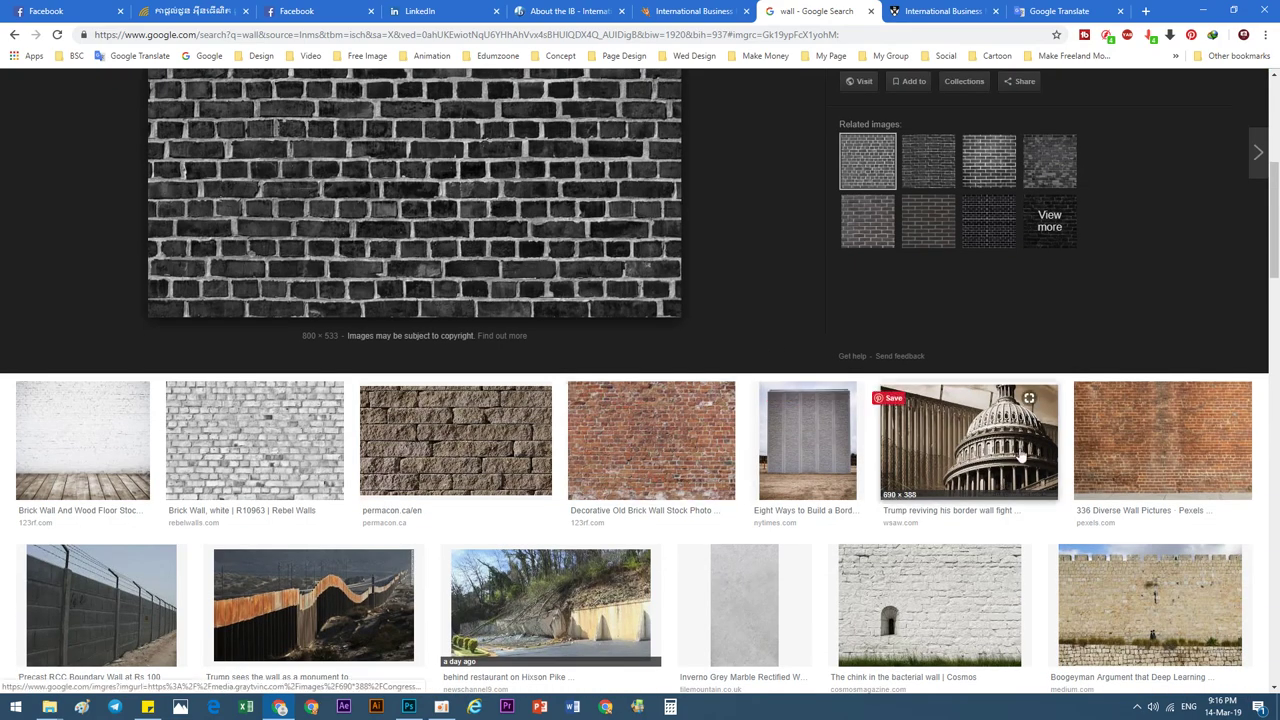
{"action": "scroll", "coordinate": [1085, 447], "scroll_direction": "down", "scroll_amount": 4}
{"action": "scroll", "coordinate": [166, 470], "scroll_direction": "down", "scroll_amount": 1}
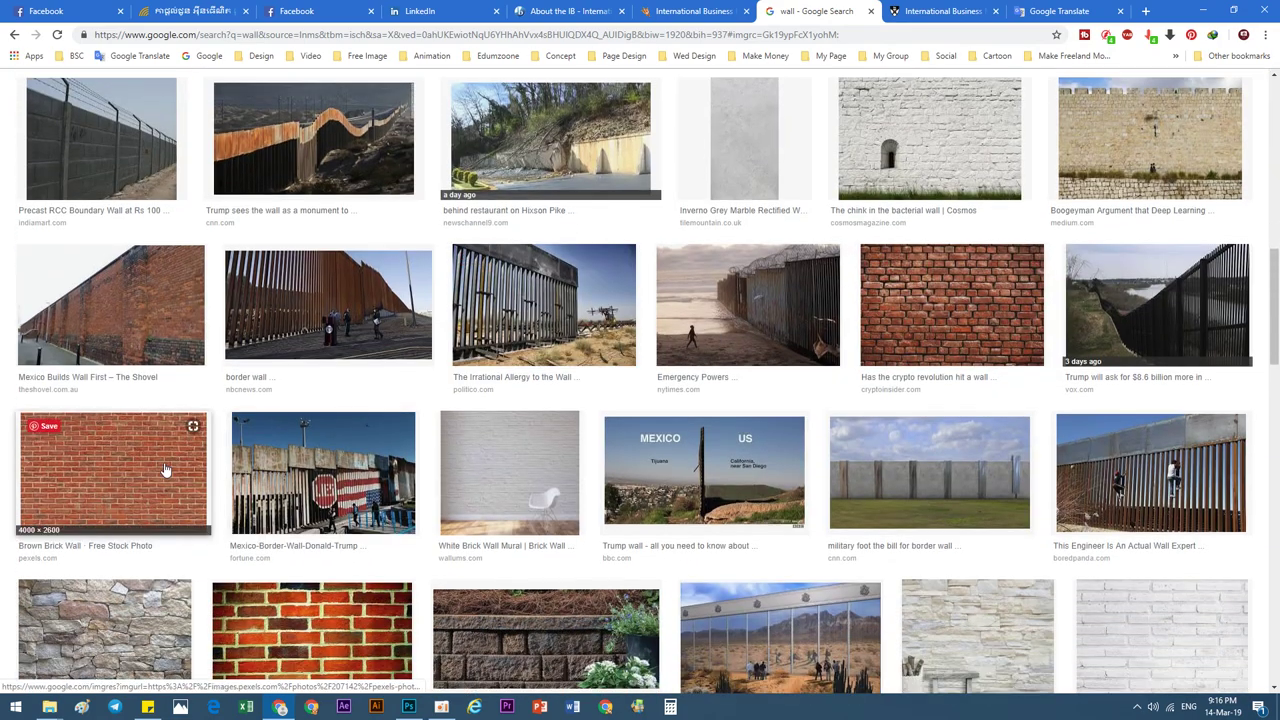
{"action": "left_click", "coordinate": [166, 470]}
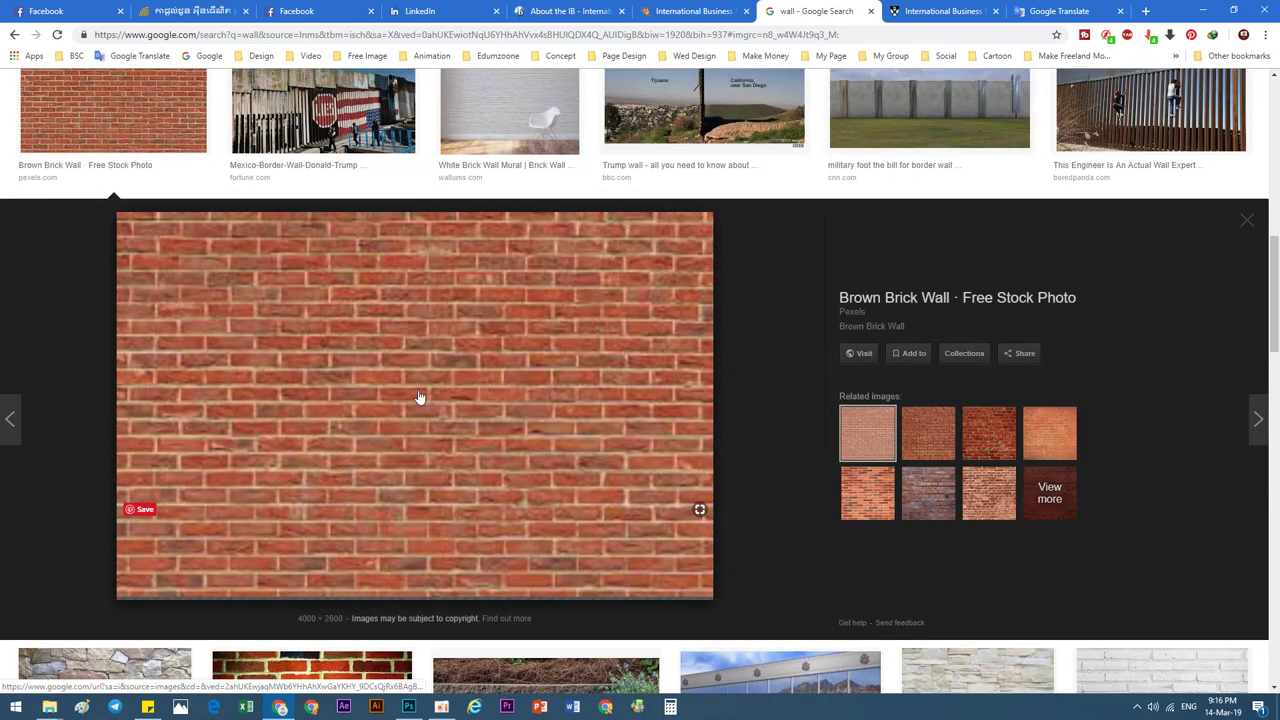
{"action": "right_click", "coordinate": [460, 378]}
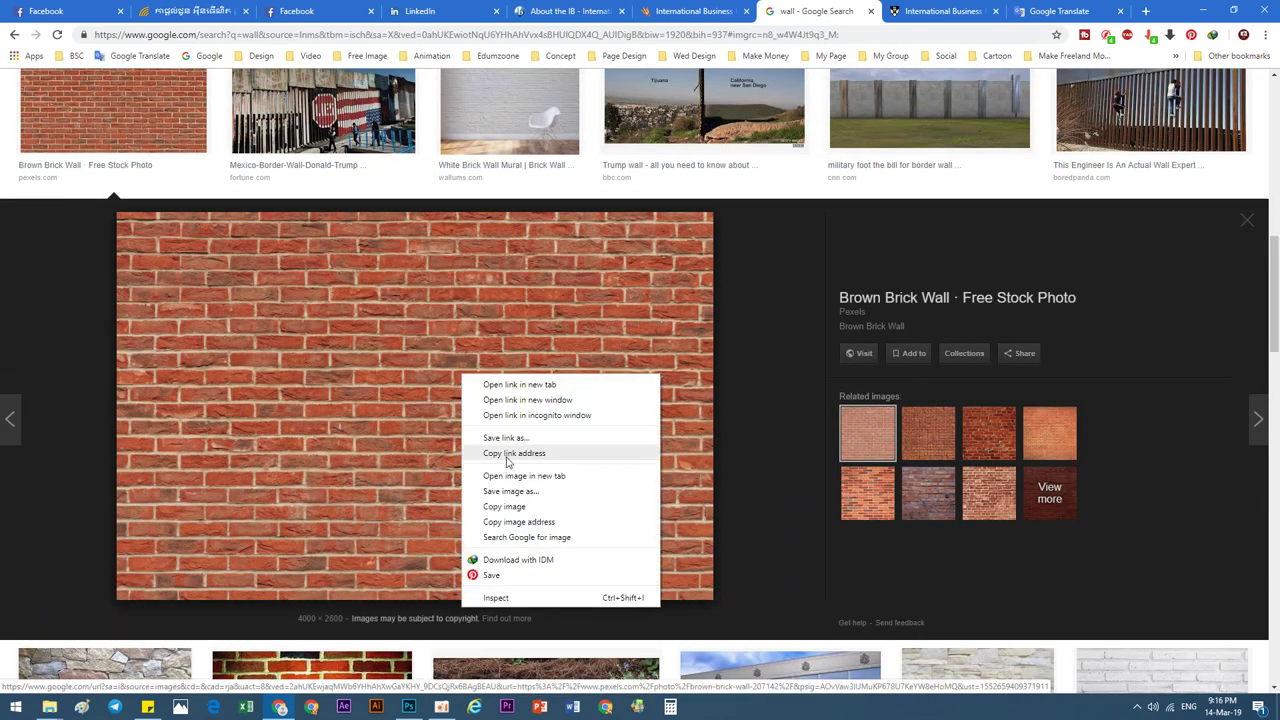
{"action": "left_click", "coordinate": [504, 507]}
Paste the brick wall as a new layer and scale it up to about 464%.
{"action": "left_click", "coordinate": [408, 707]}
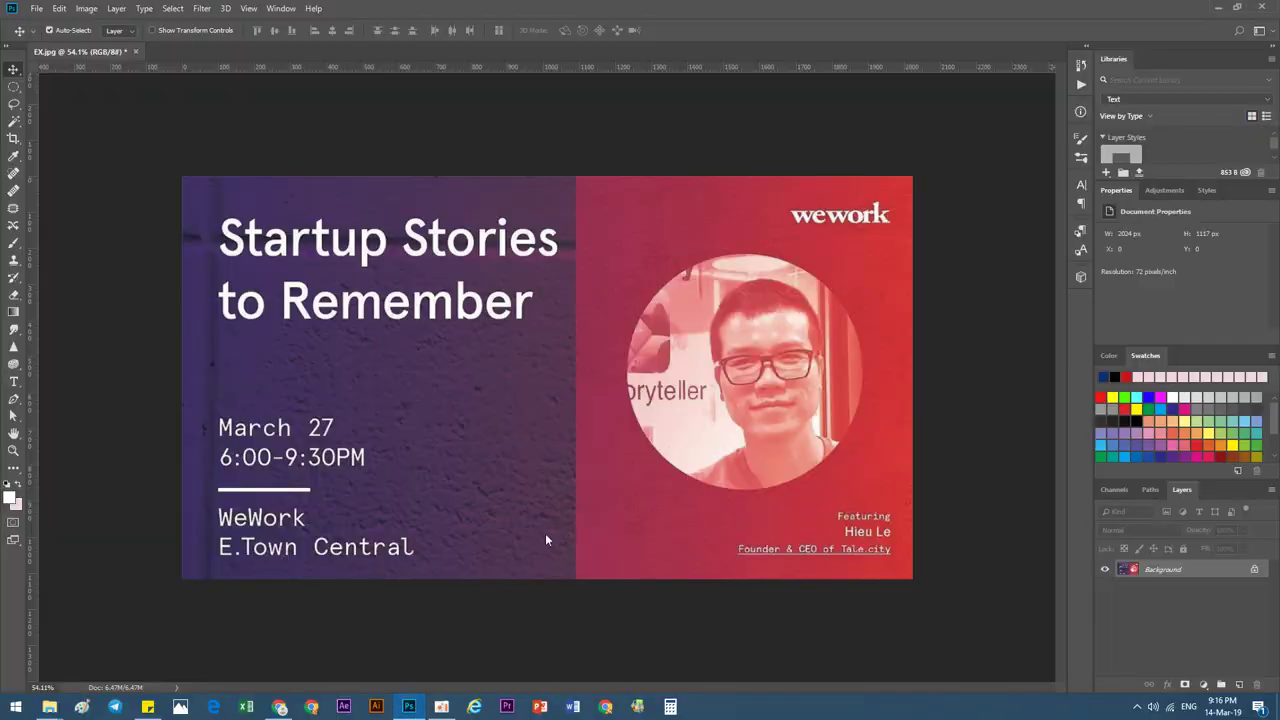
{"action": "key", "text": "ctrl+v"}
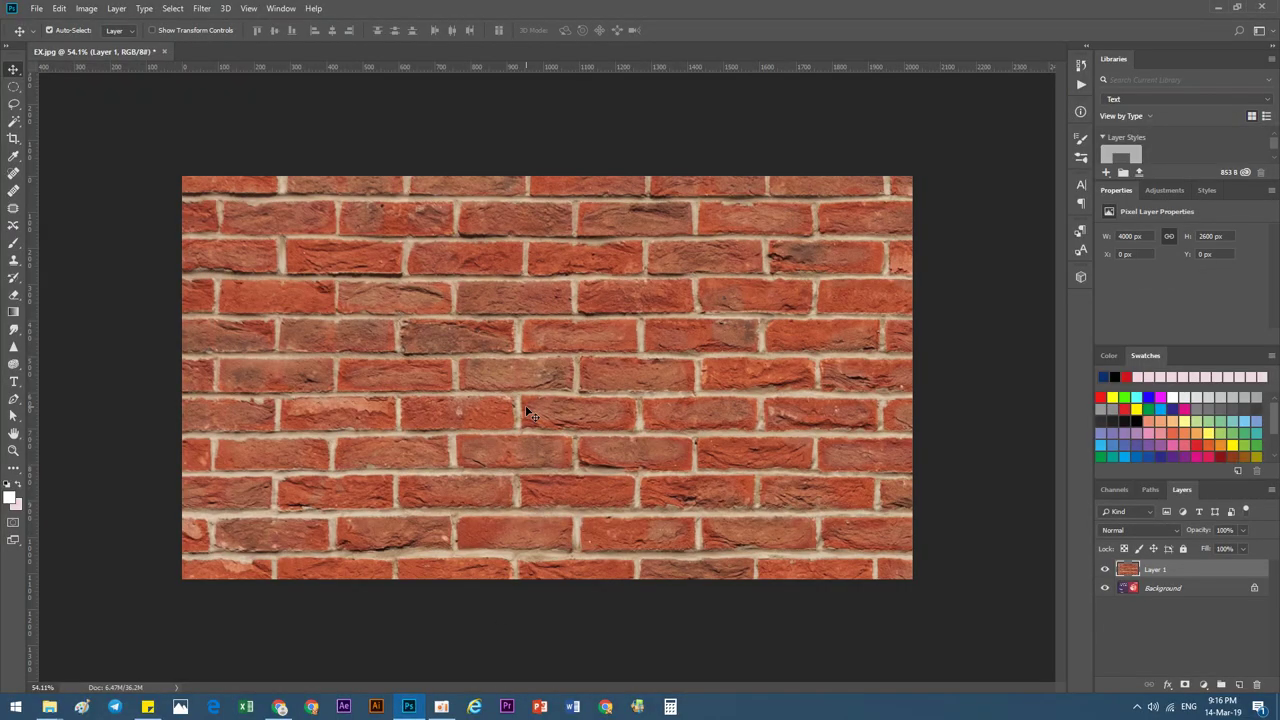
{"action": "key", "text": "ctrl+t"}
{"action": "scroll", "coordinate": [527, 410], "scroll_direction": "down", "scroll_amount": 3}
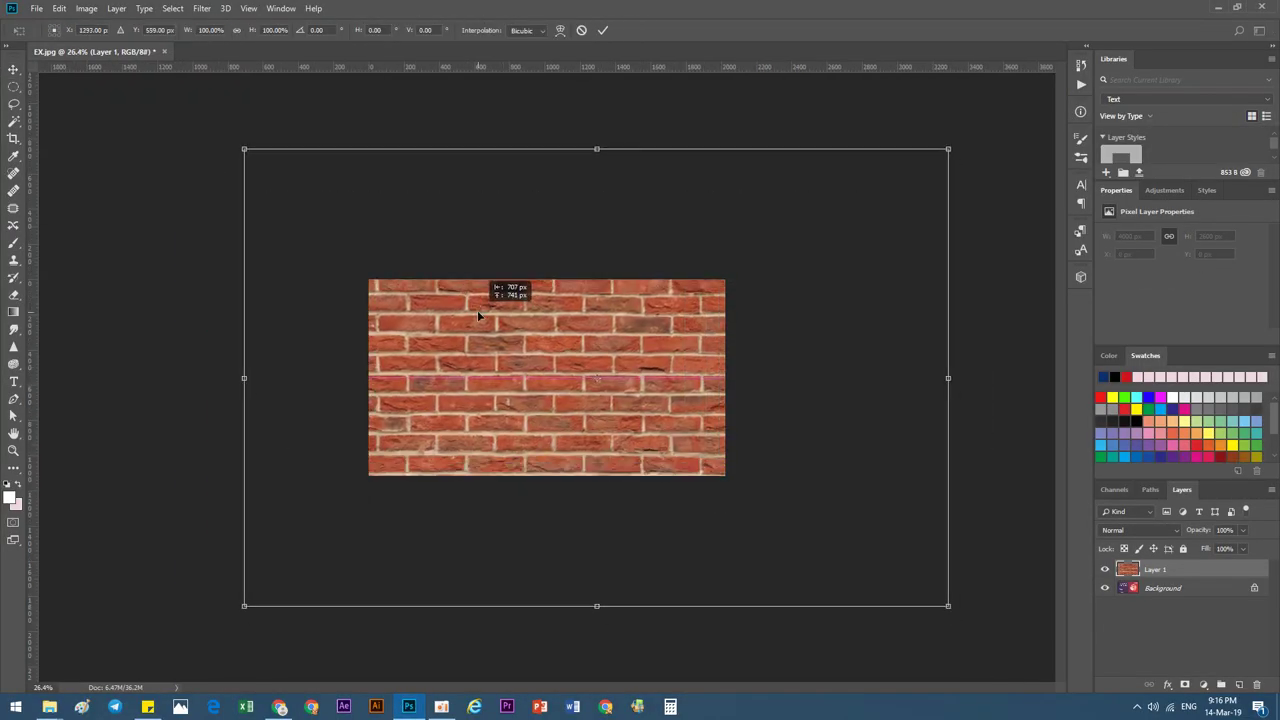
{"action": "scroll", "coordinate": [526, 291], "scroll_direction": "down", "scroll_amount": 2}
{"action": "left_click_drag", "start_coordinate": [820, 534], "coordinate": [1014, 614]}
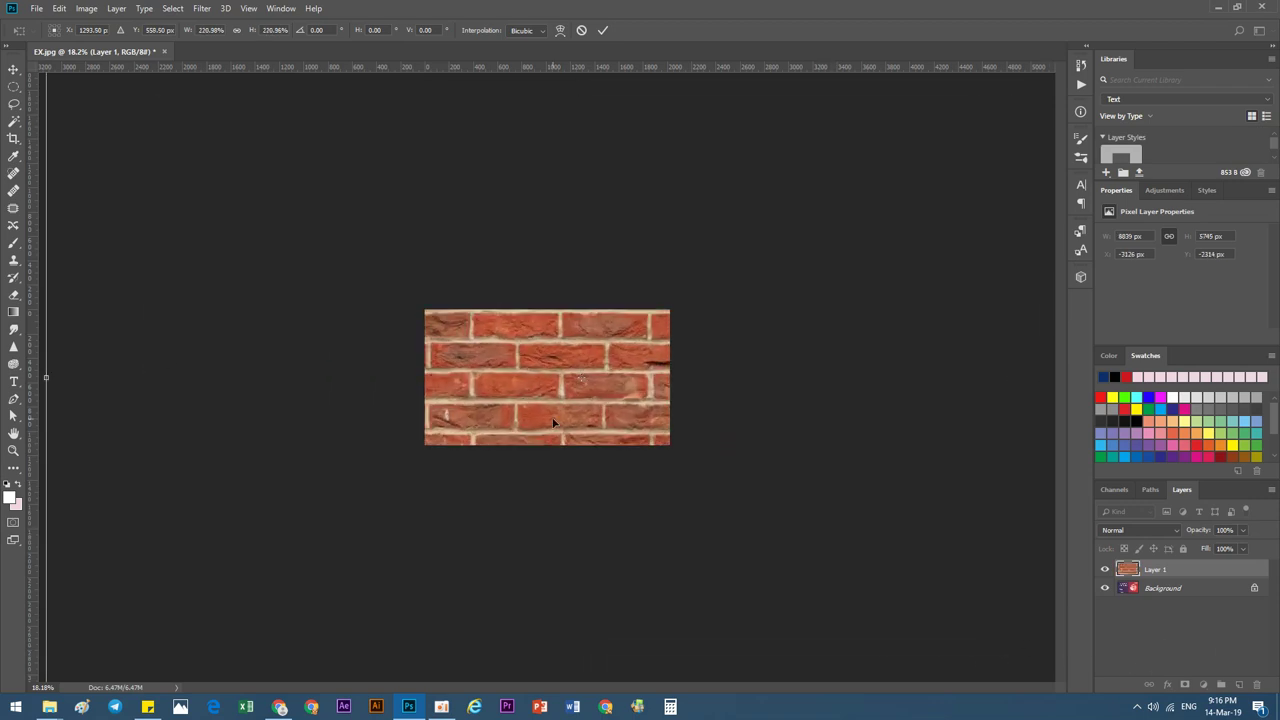
{"action": "scroll", "coordinate": [770, 601], "scroll_direction": "down", "scroll_amount": 2}
{"action": "left_click_drag", "start_coordinate": [874, 580], "coordinate": [1101, 650]}
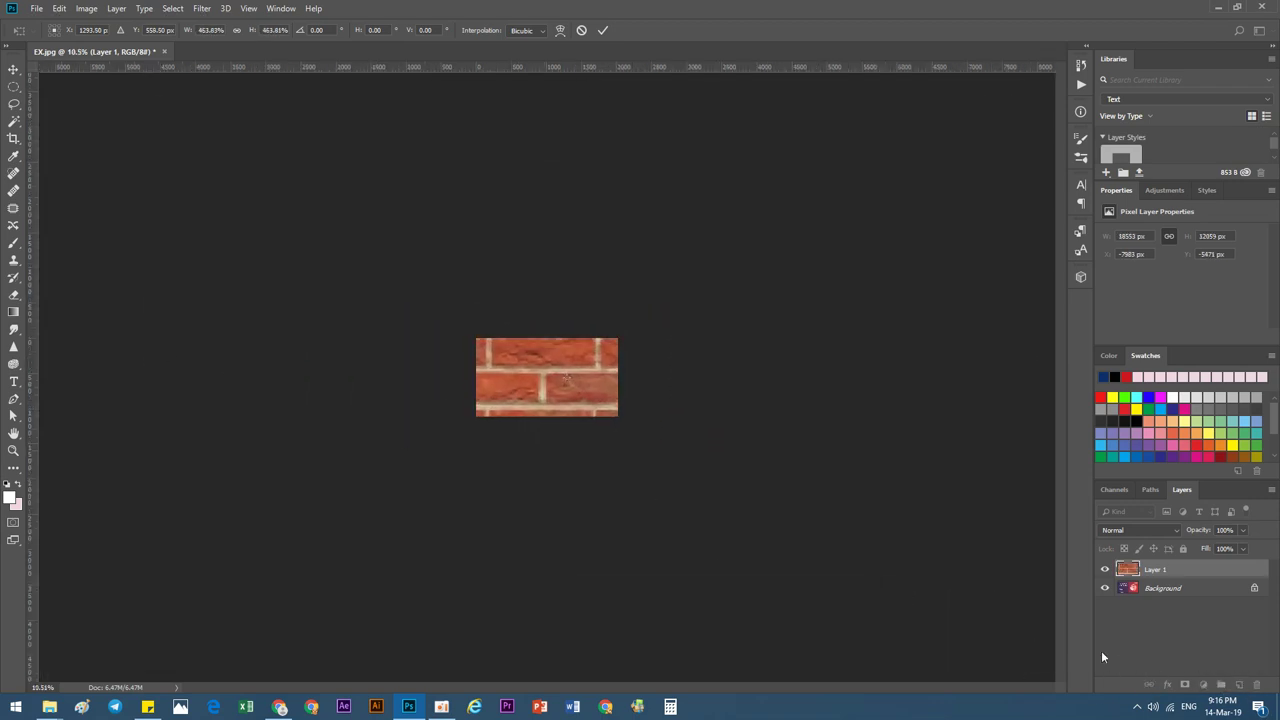
{"action": "scroll", "coordinate": [568, 449], "scroll_direction": "down", "scroll_amount": 2}
{"action": "left_click_drag", "start_coordinate": [568, 449], "coordinate": [553, 427]}
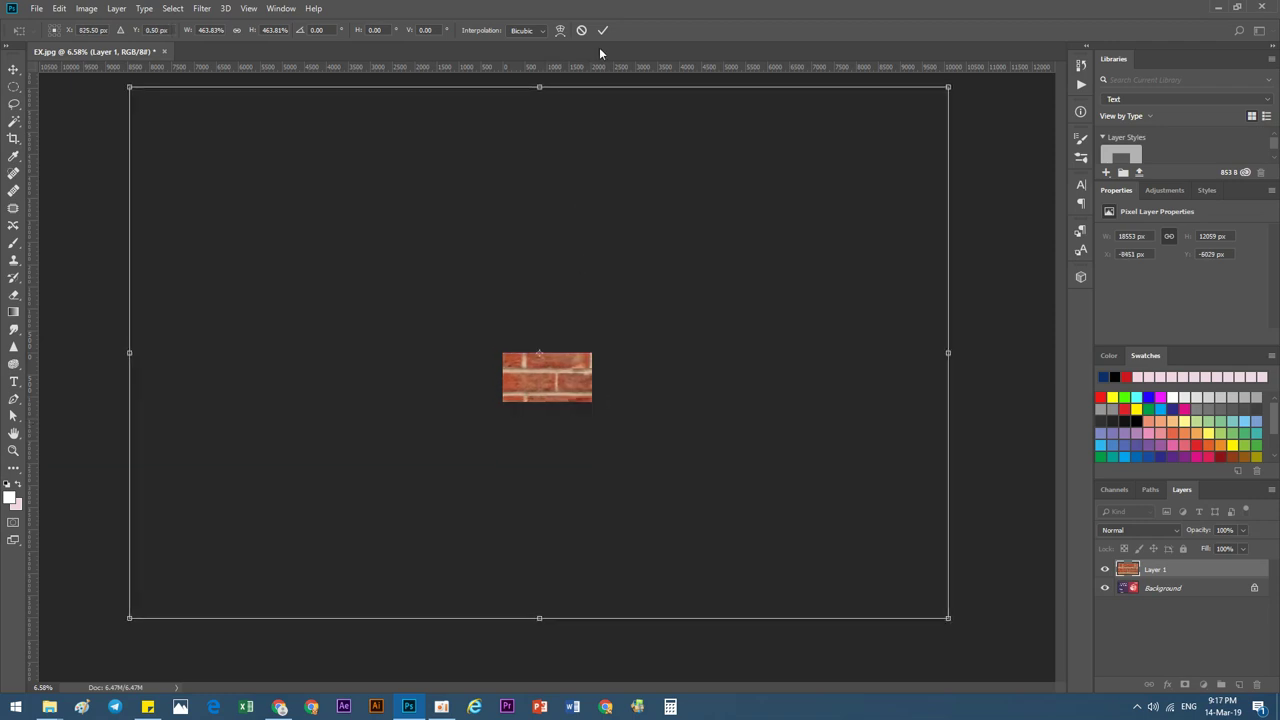
{"action": "left_click", "coordinate": [603, 30]}
Unlock the WeWork Background layer and move it above the brick layer.
{"action": "key", "text": "ctrl+t"}
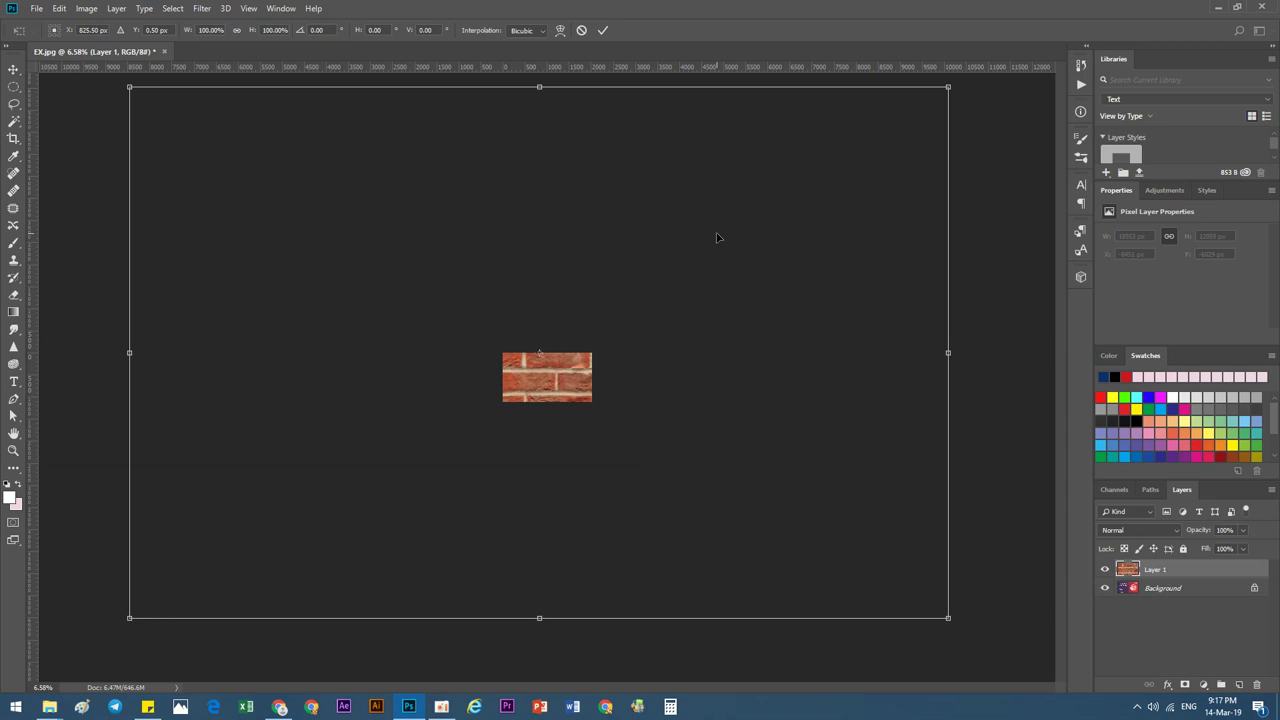
{"action": "key", "text": "Return"}
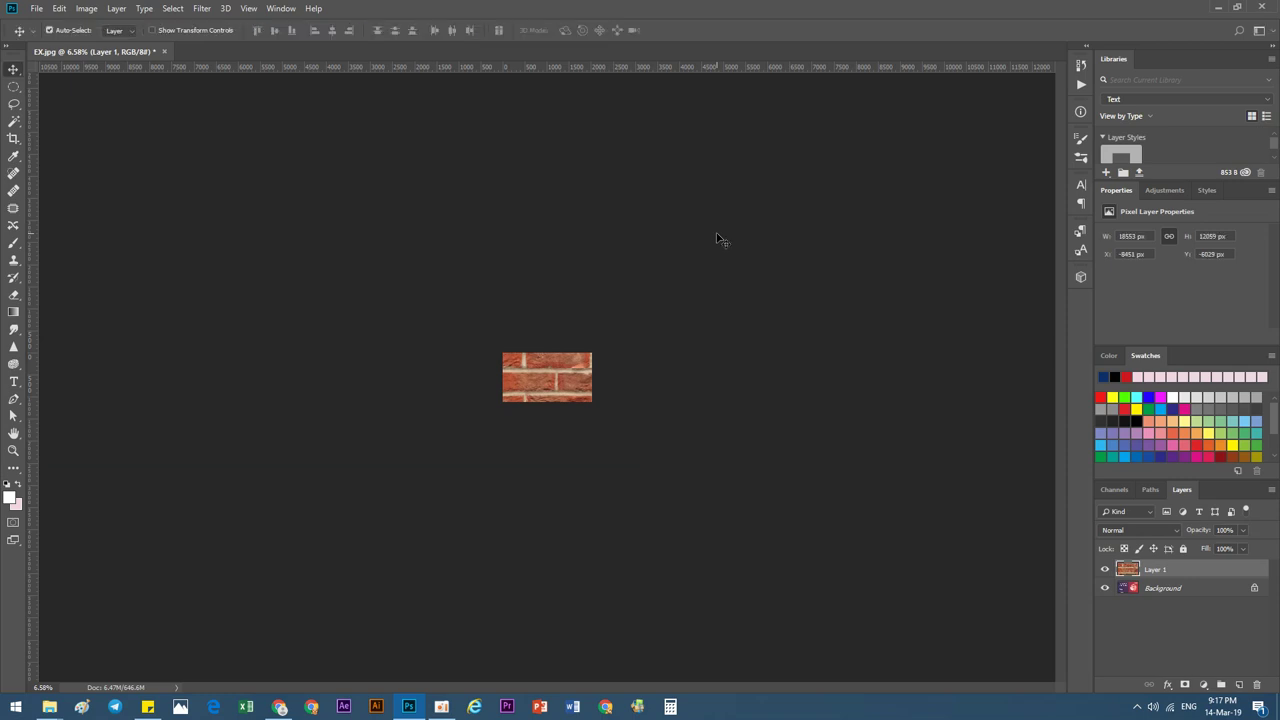
{"action": "left_click", "coordinate": [1254, 587]}
{"action": "left_click_drag", "start_coordinate": [1192, 570], "coordinate": [1182, 598]}
{"action": "scroll", "coordinate": [550, 355], "scroll_direction": "up", "scroll_amount": 2}
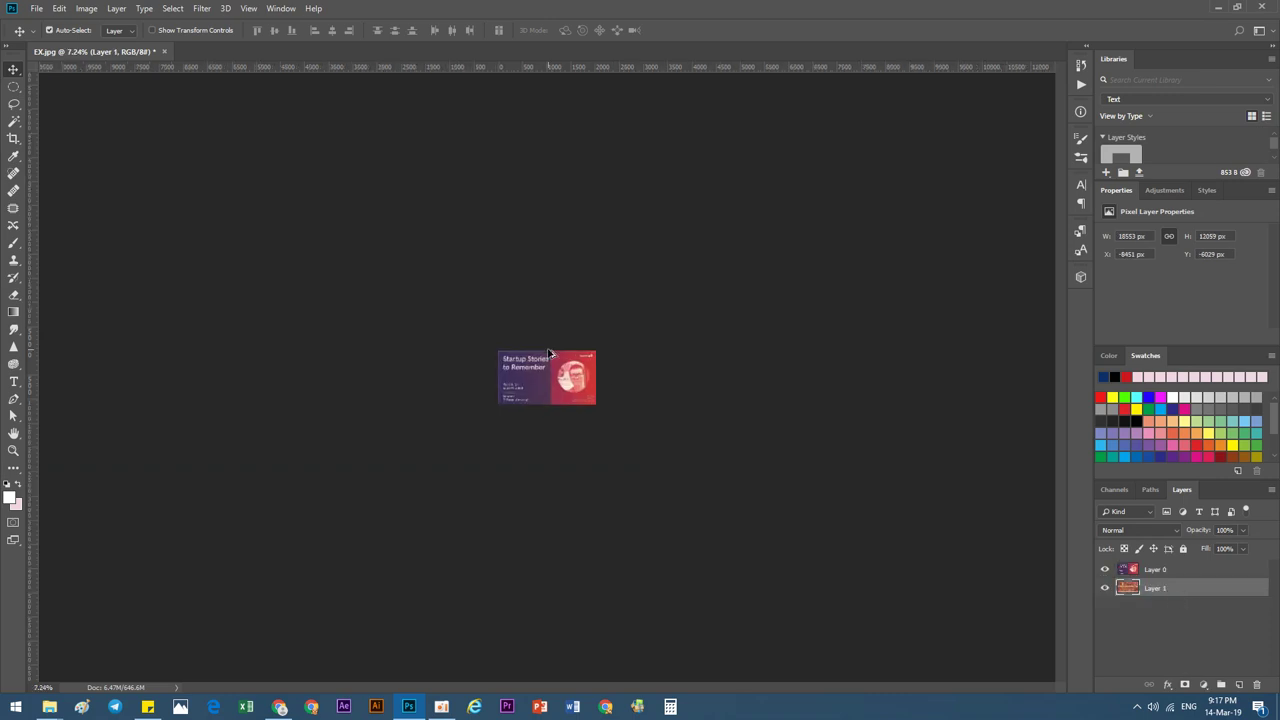
{"action": "scroll", "coordinate": [500, 400], "scroll_direction": "up", "scroll_amount": 3}
{"action": "scroll", "coordinate": [470, 380], "scroll_direction": "up", "scroll_amount": 3}
{"action": "scroll", "coordinate": [466, 390], "scroll_direction": "up", "scroll_amount": 3}
{"action": "scroll", "coordinate": [466, 390], "scroll_direction": "up", "scroll_amount": 2}
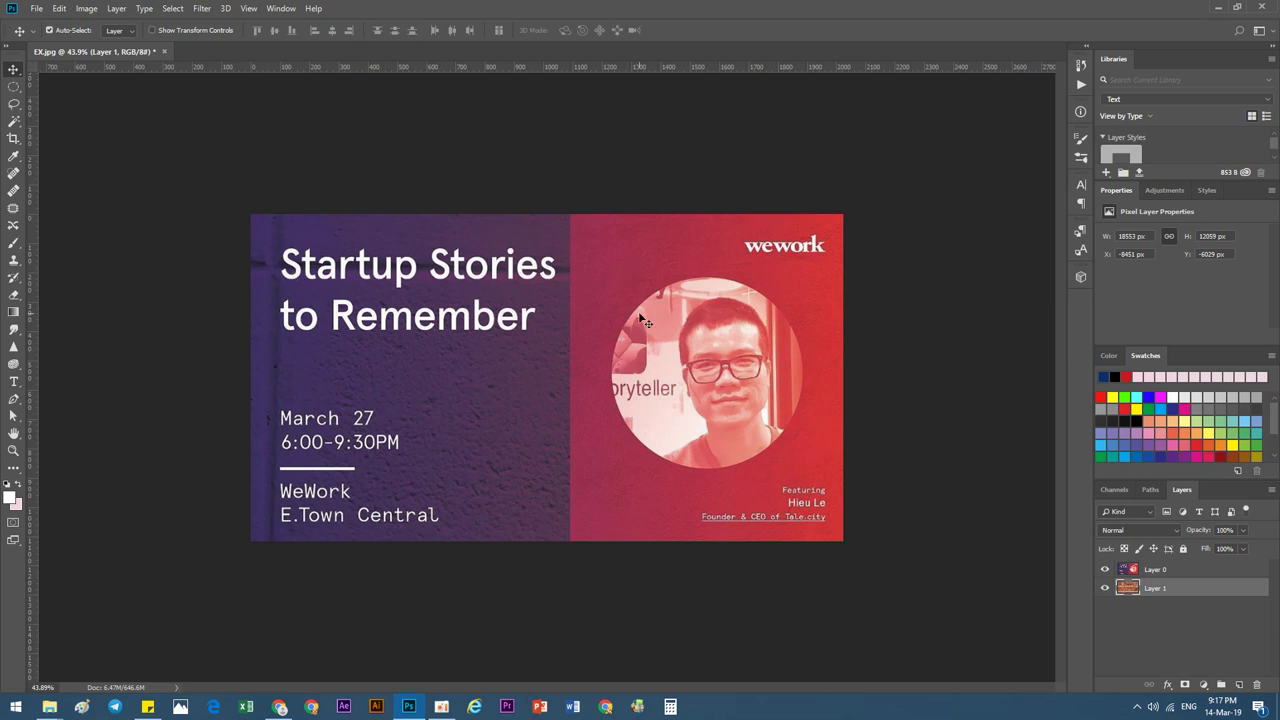
{"action": "scroll", "coordinate": [540, 390], "scroll_direction": "down", "scroll_amount": 3}
{"action": "scroll", "coordinate": [490, 420], "scroll_direction": "up", "scroll_amount": 1}
{"action": "scroll", "coordinate": [484, 433], "scroll_direction": "up", "scroll_amount": 1}
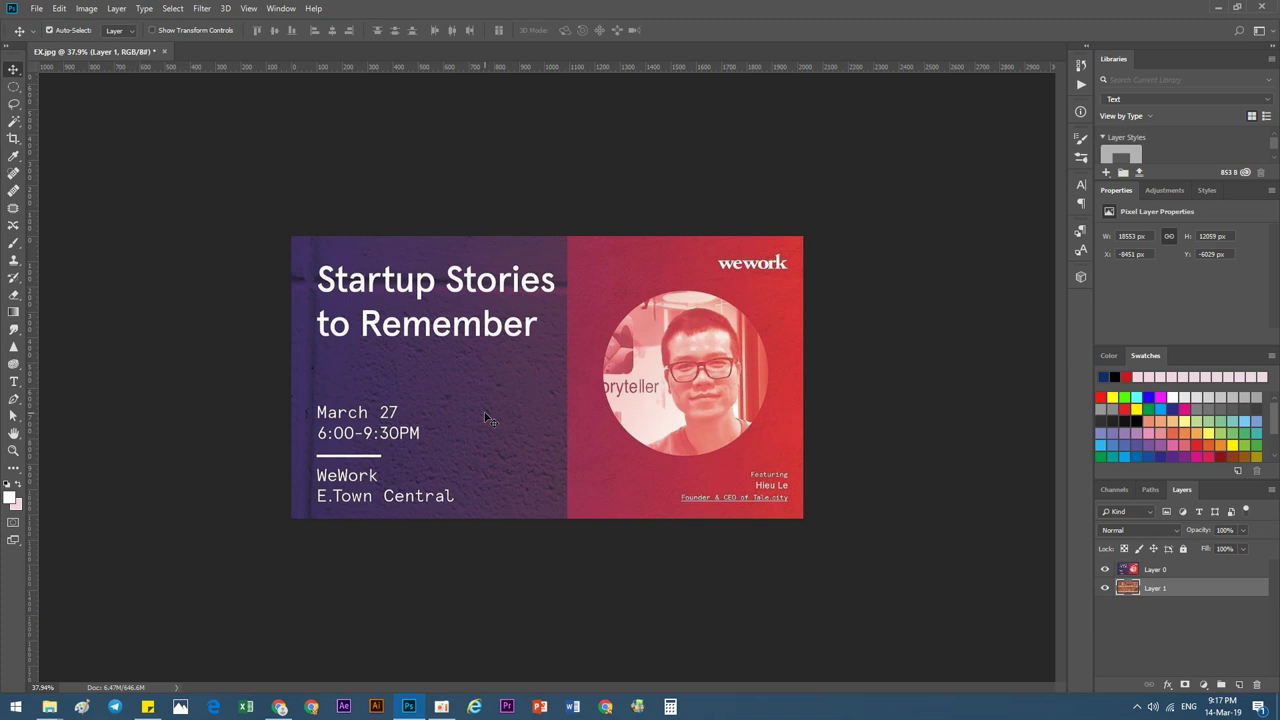
Draw Artboard 1 around the event image and add a blank Artboard 2 below it.
{"action": "right_click", "coordinate": [20, 68]}
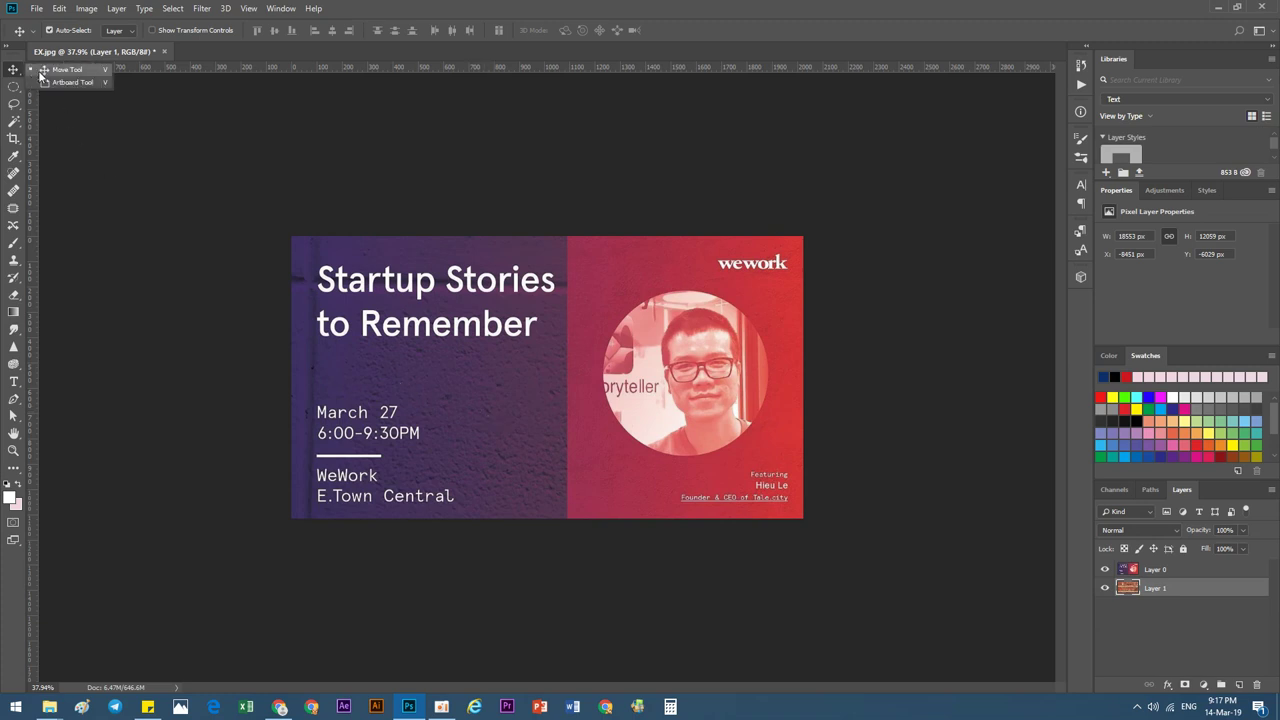
{"action": "left_click", "coordinate": [60, 88]}
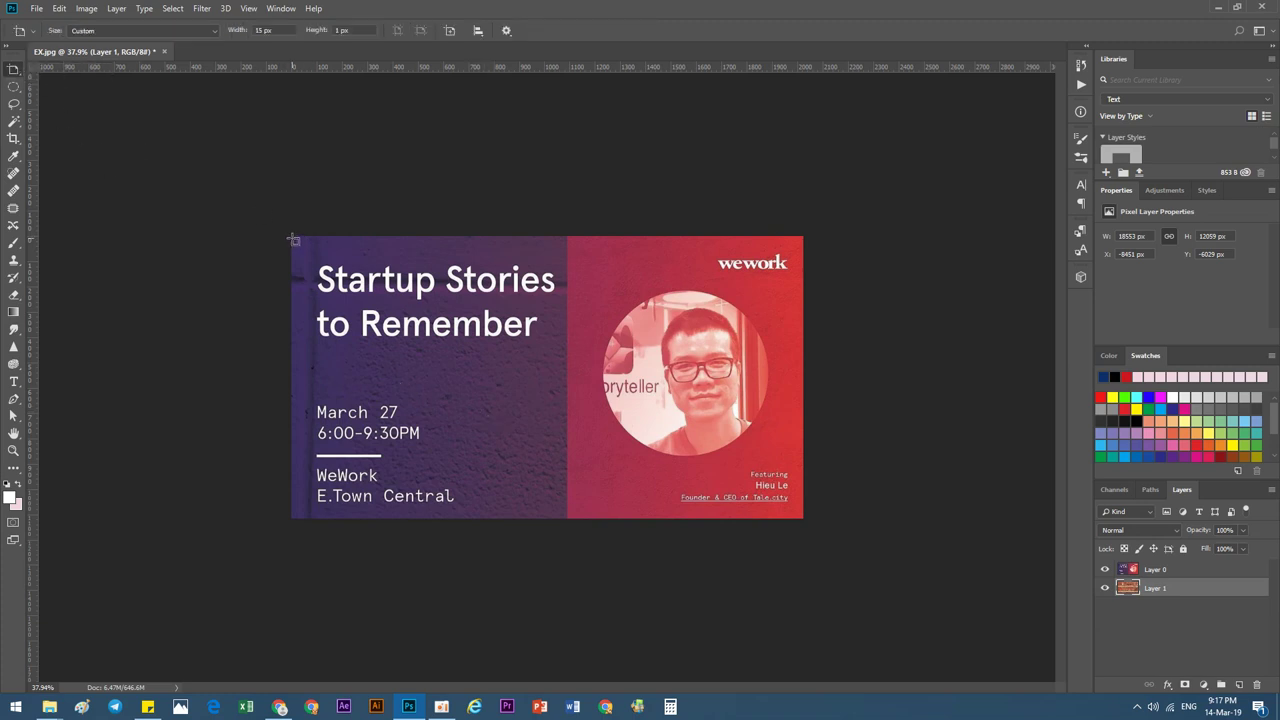
{"action": "left_click_drag", "start_coordinate": [291, 239], "coordinate": [805, 522]}
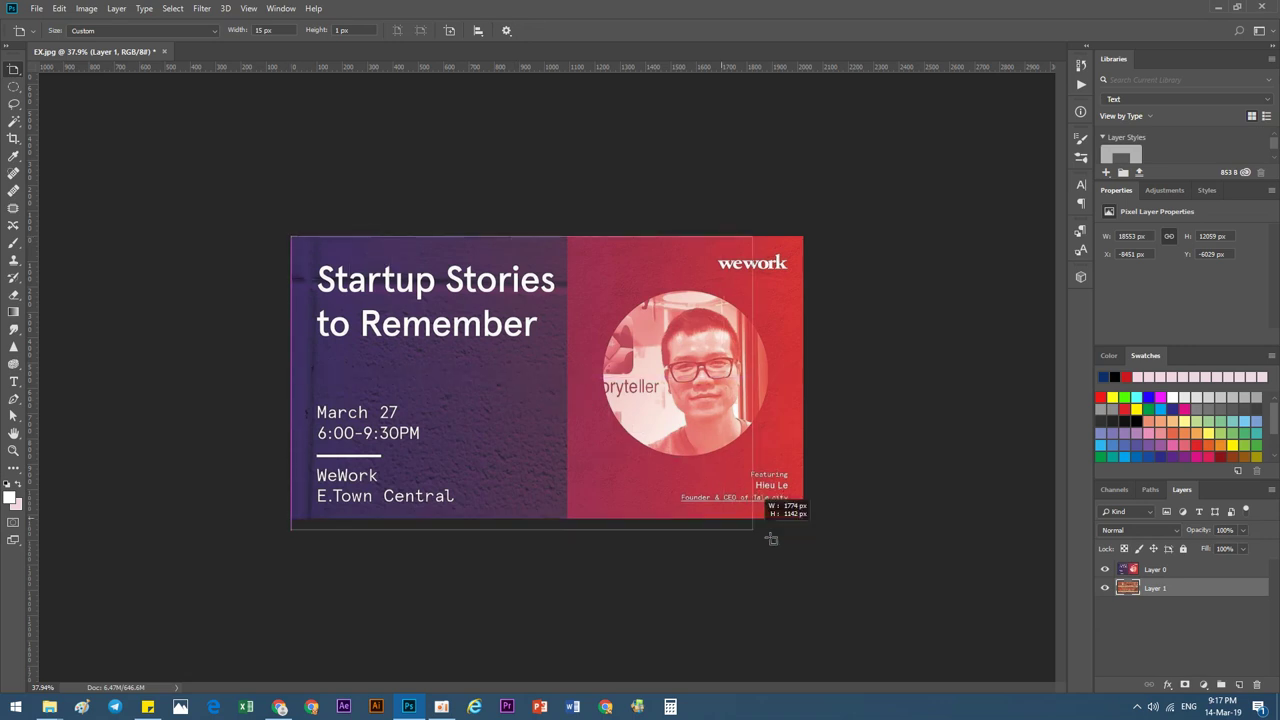
{"action": "left_click", "coordinate": [833, 377]}
{"action": "scroll", "coordinate": [575, 373], "scroll_direction": "down", "scroll_amount": 2}
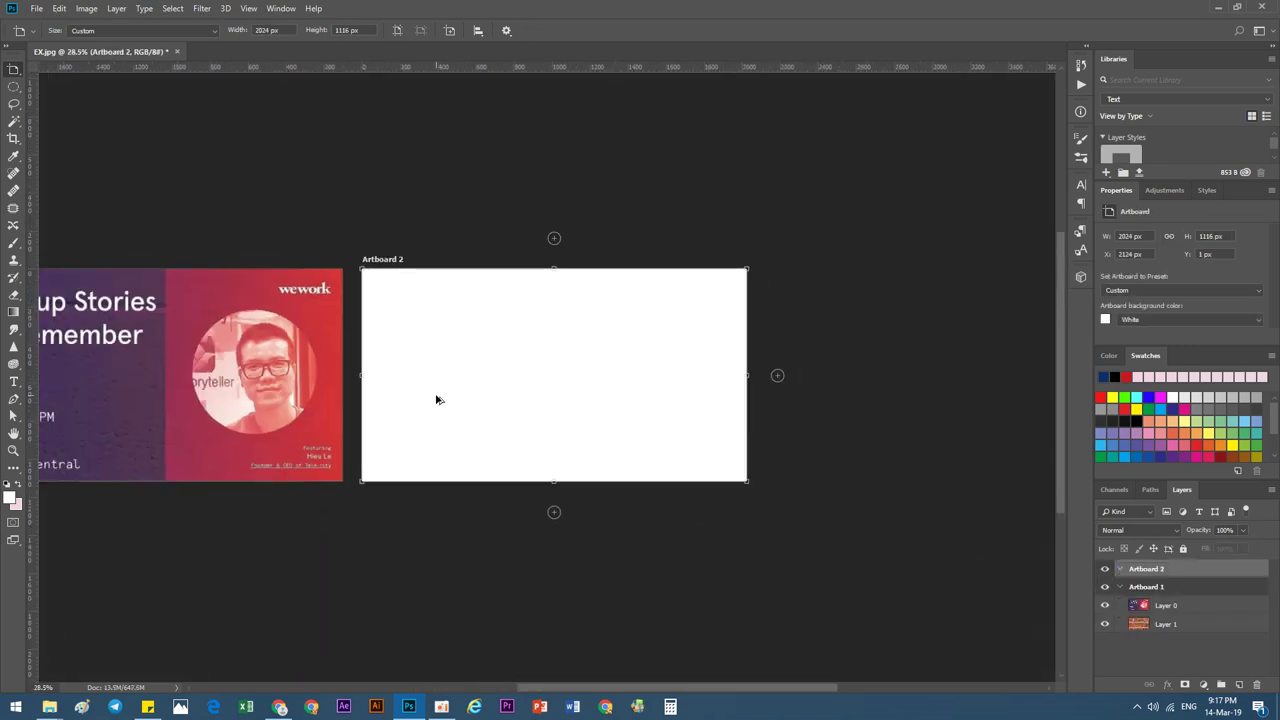
{"action": "key", "text": "Delete"}
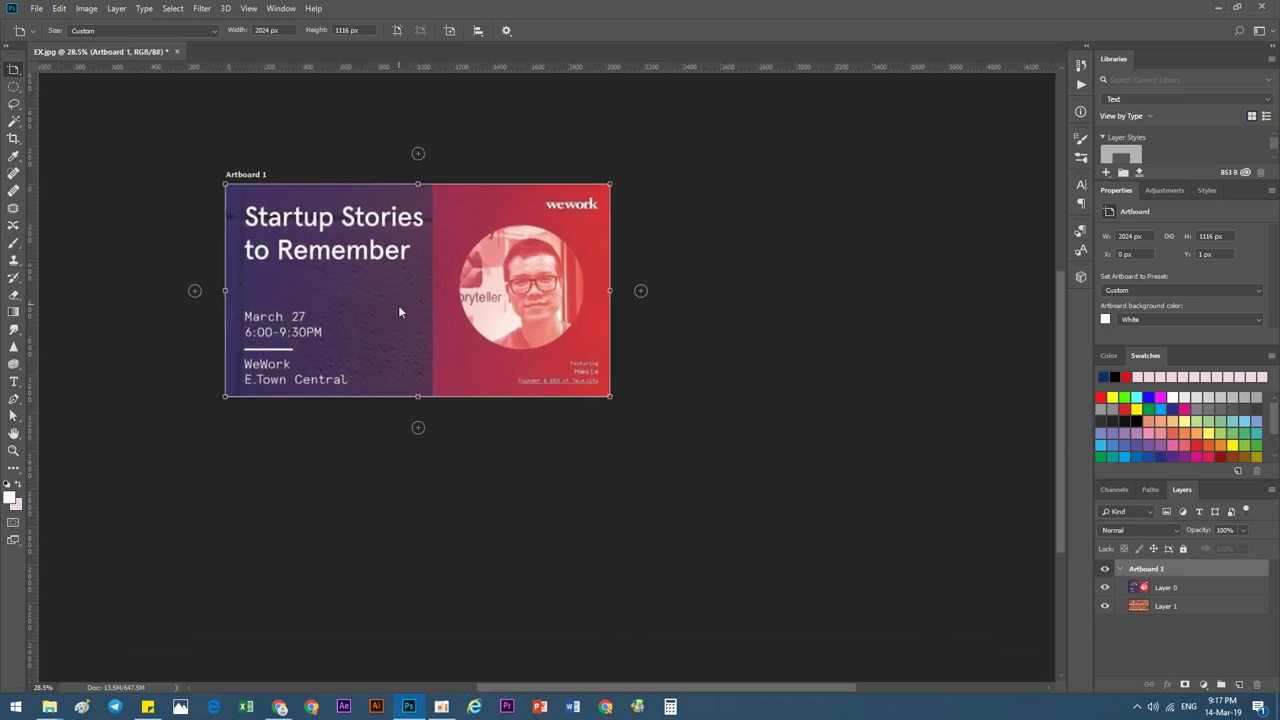
{"action": "left_click", "coordinate": [418, 427]}
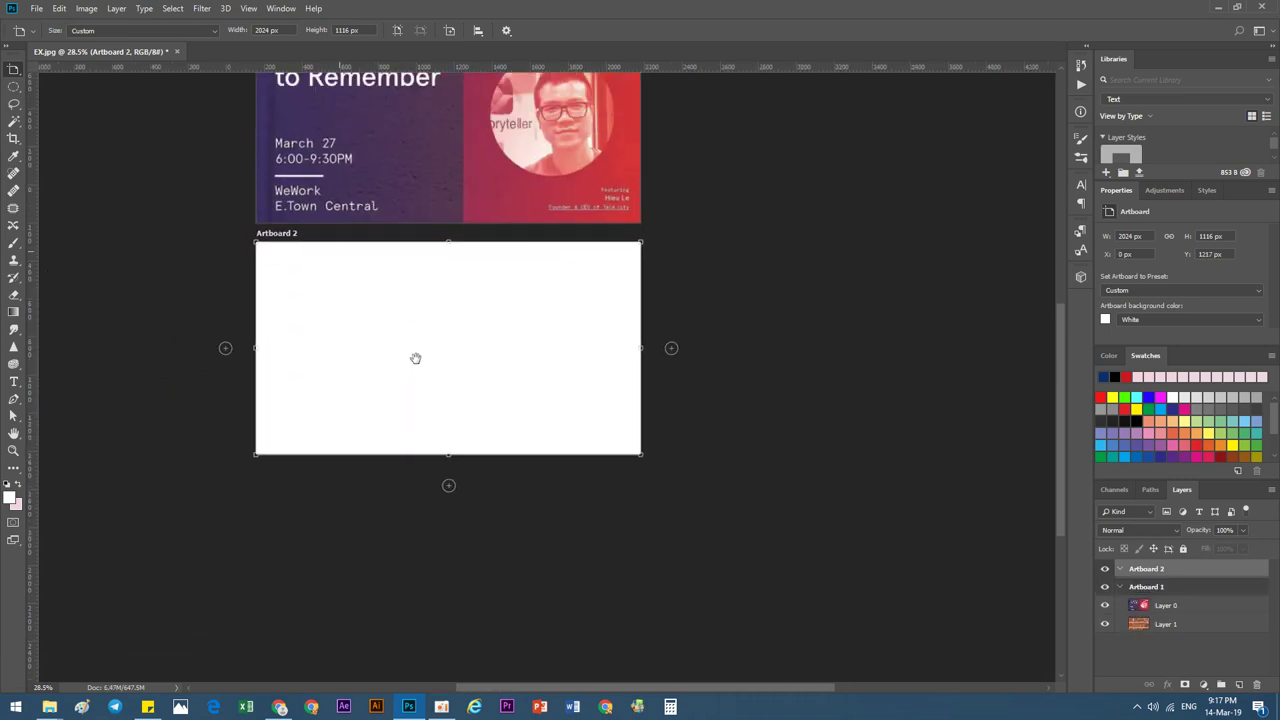
{"action": "left_click_drag", "start_coordinate": [415, 358], "coordinate": [477, 429]}
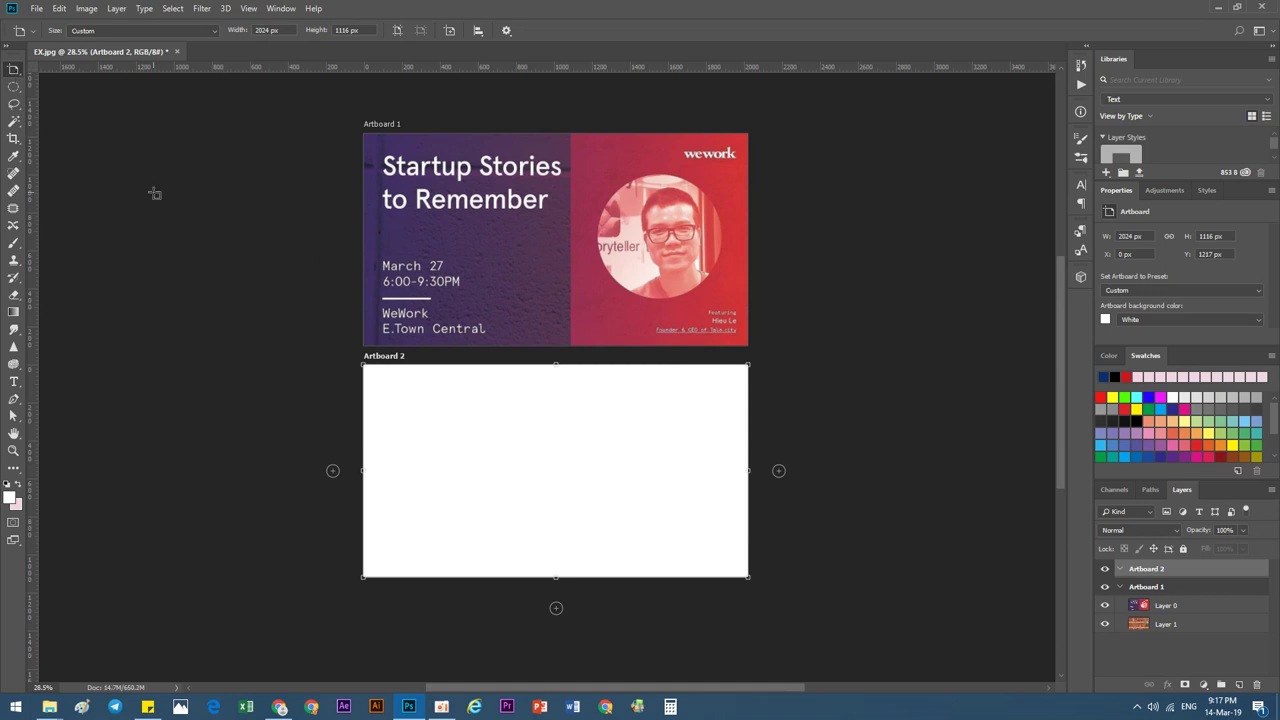
Add two vertical guides at the left and right edges of the photo circle.
{"action": "right_click", "coordinate": [22, 72]}
{"action": "left_click", "coordinate": [60, 70]}
{"action": "left_click", "coordinate": [164, 223]}
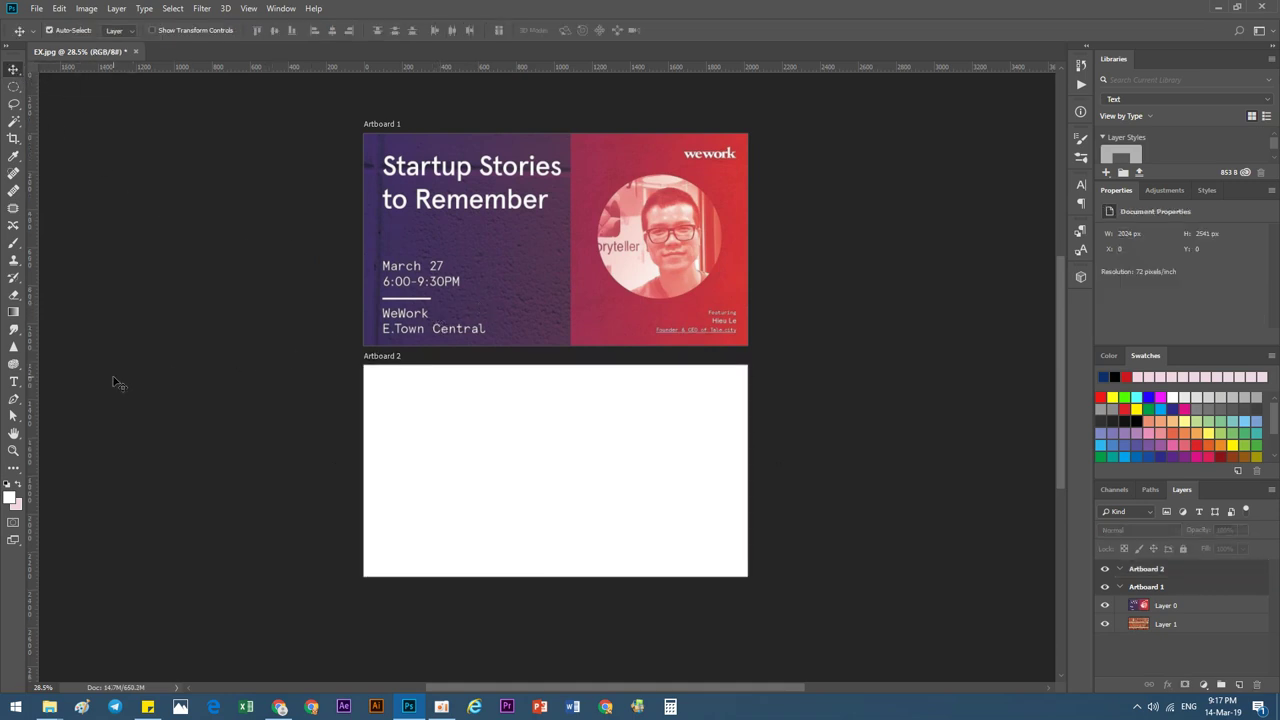
{"action": "left_click_drag", "start_coordinate": [32, 272], "coordinate": [597, 273]}
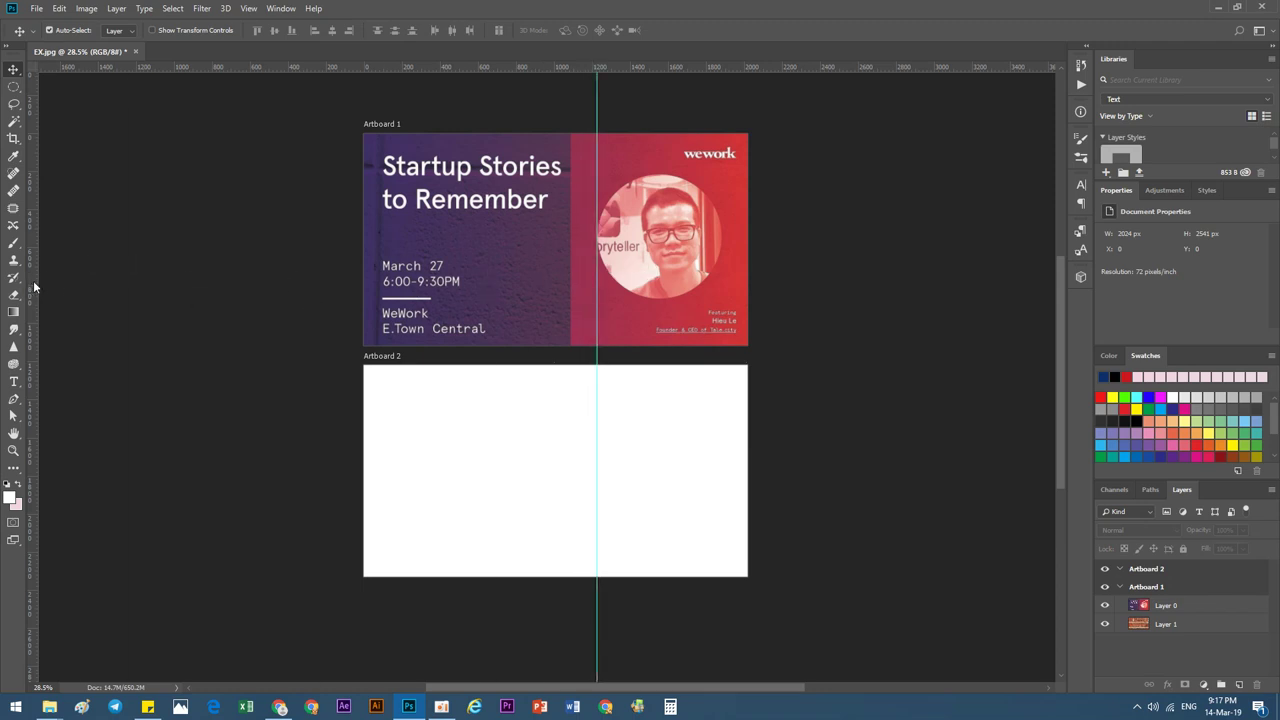
{"action": "left_click_drag", "start_coordinate": [33, 284], "coordinate": [722, 276]}
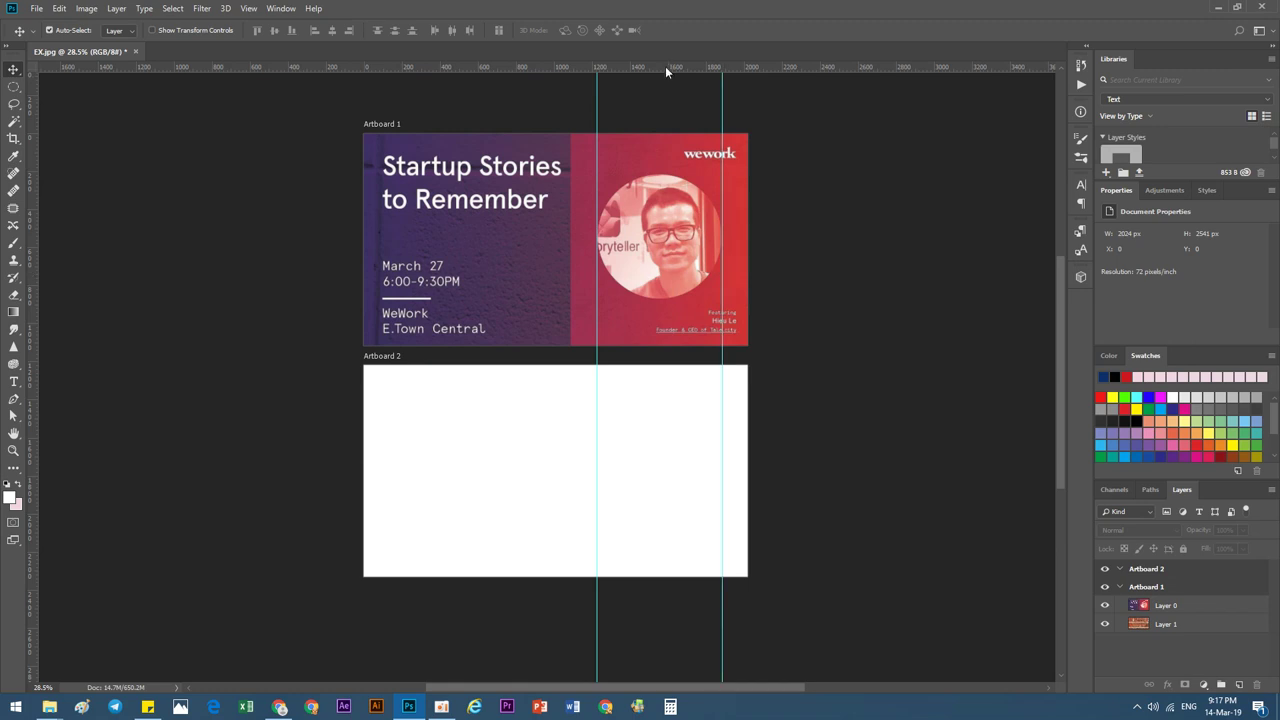
{"action": "left_click_drag", "start_coordinate": [662, 70], "coordinate": [649, 411]}
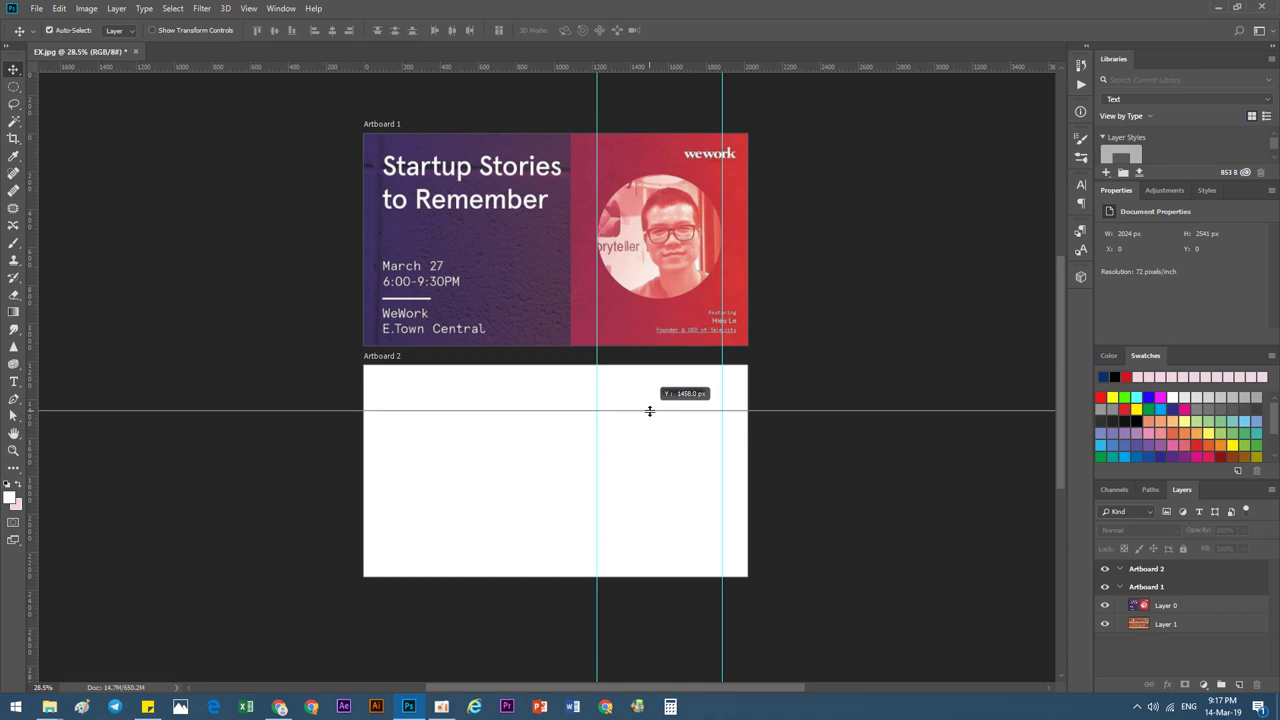
{"action": "left_click_drag", "start_coordinate": [649, 411], "coordinate": [649, 411]}
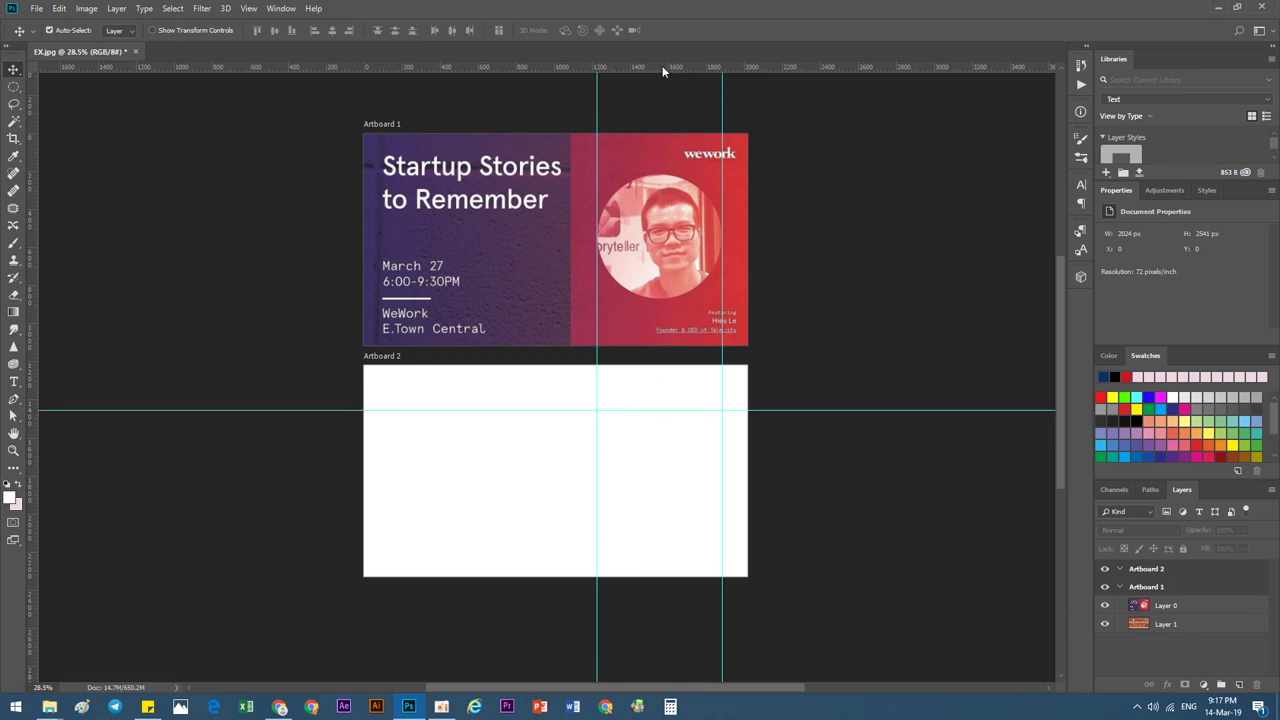
{"action": "key", "text": "ctrl+z"}
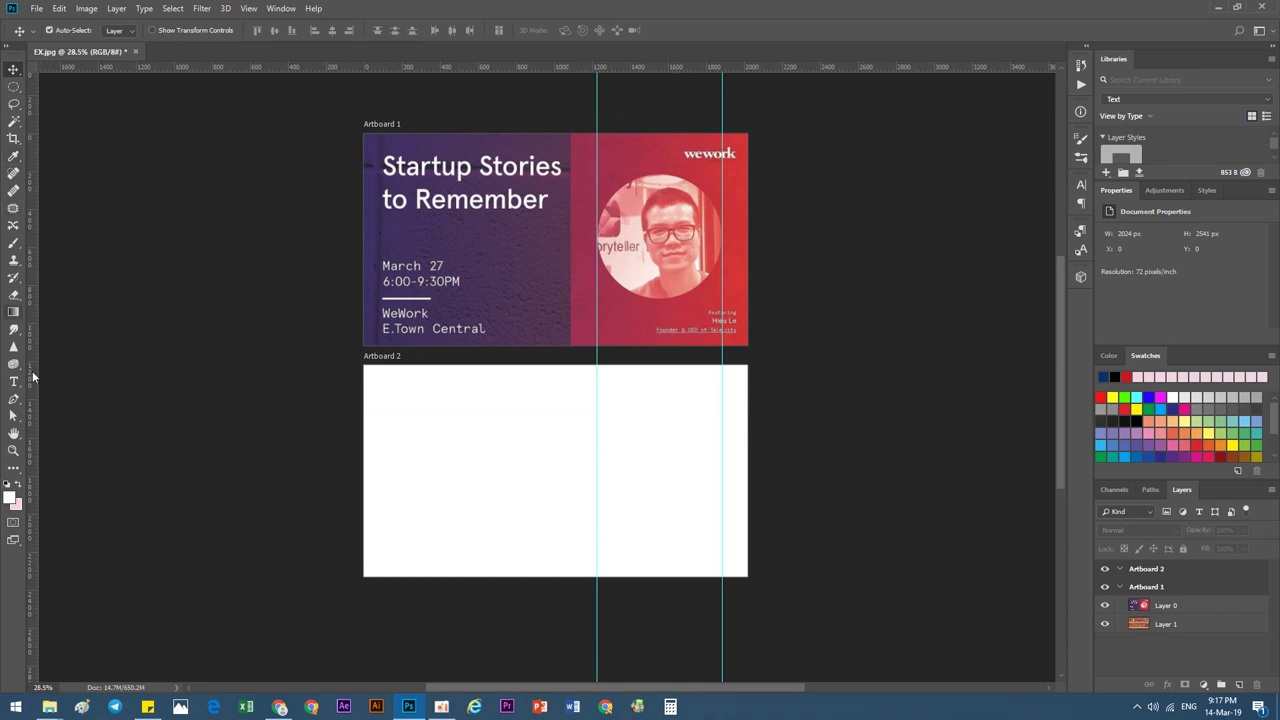
Draw a light grey circle between the two guides on Artboard 2.
{"action": "left_click", "coordinate": [13, 465]}
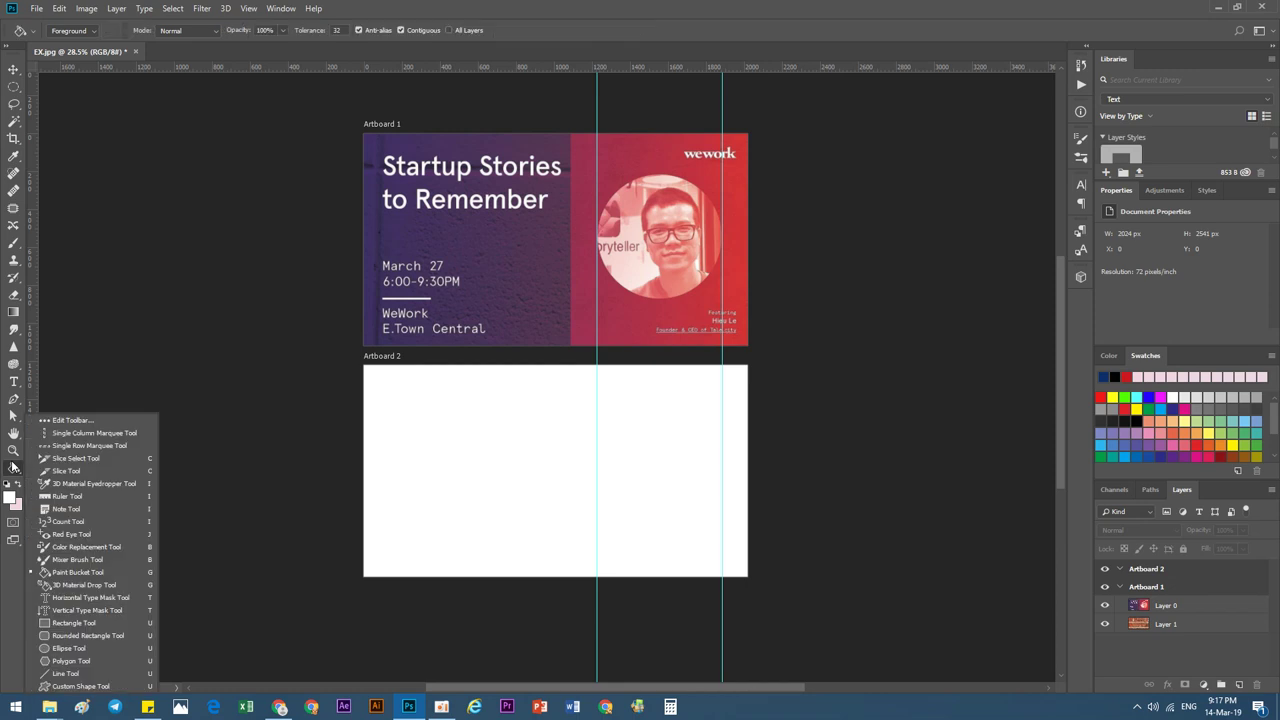
{"action": "left_click", "coordinate": [95, 652]}
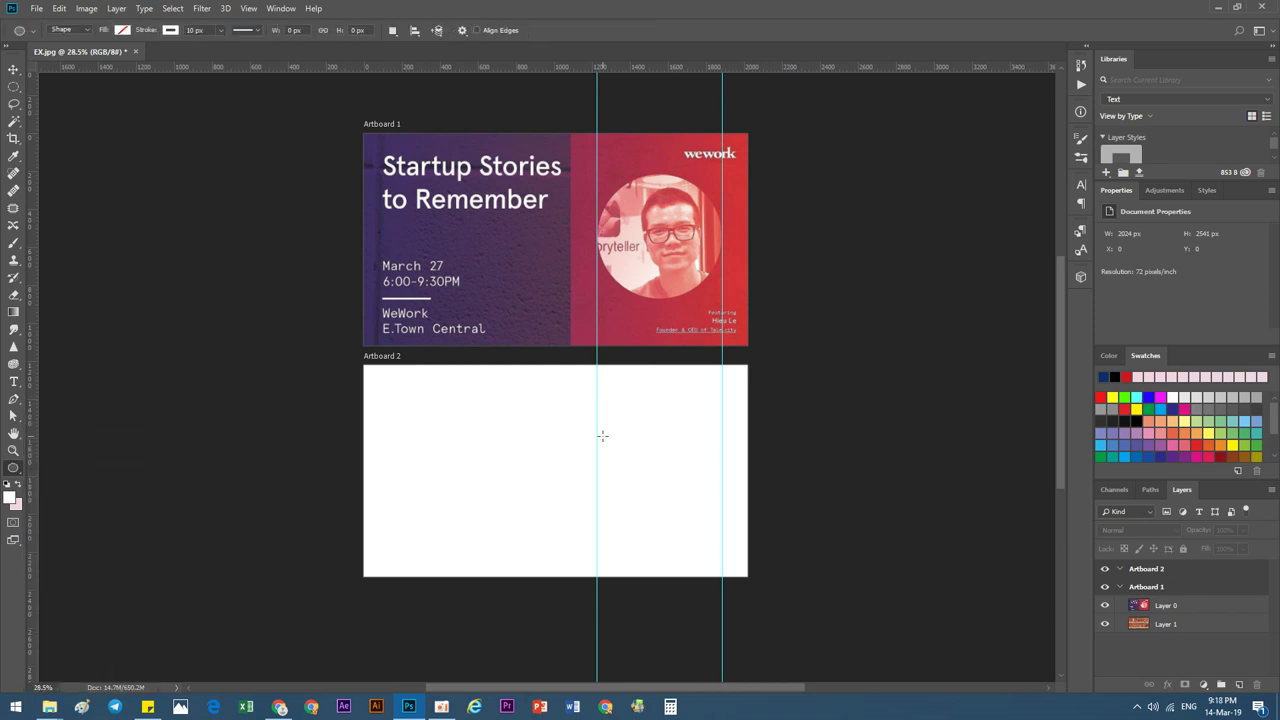
{"action": "left_click_drag", "start_coordinate": [598, 436], "coordinate": [754, 563]}
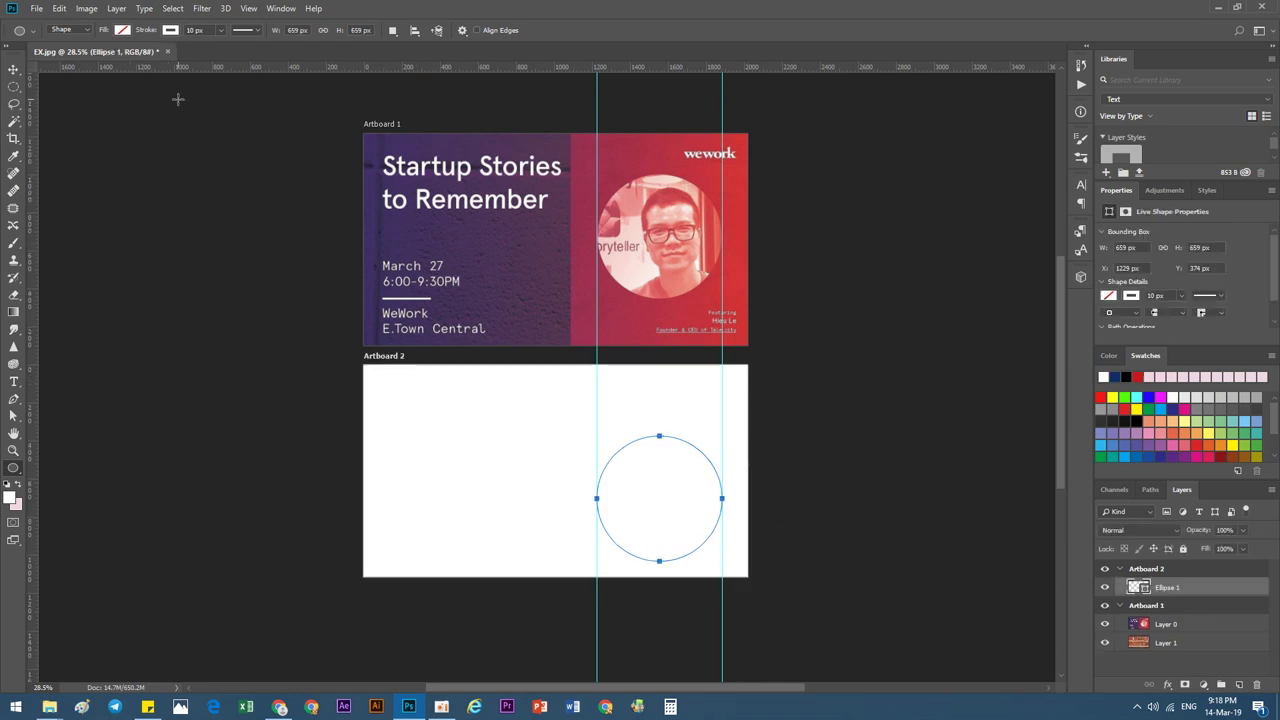
{"action": "left_click", "coordinate": [122, 29]}
{"action": "left_click", "coordinate": [133, 100]}
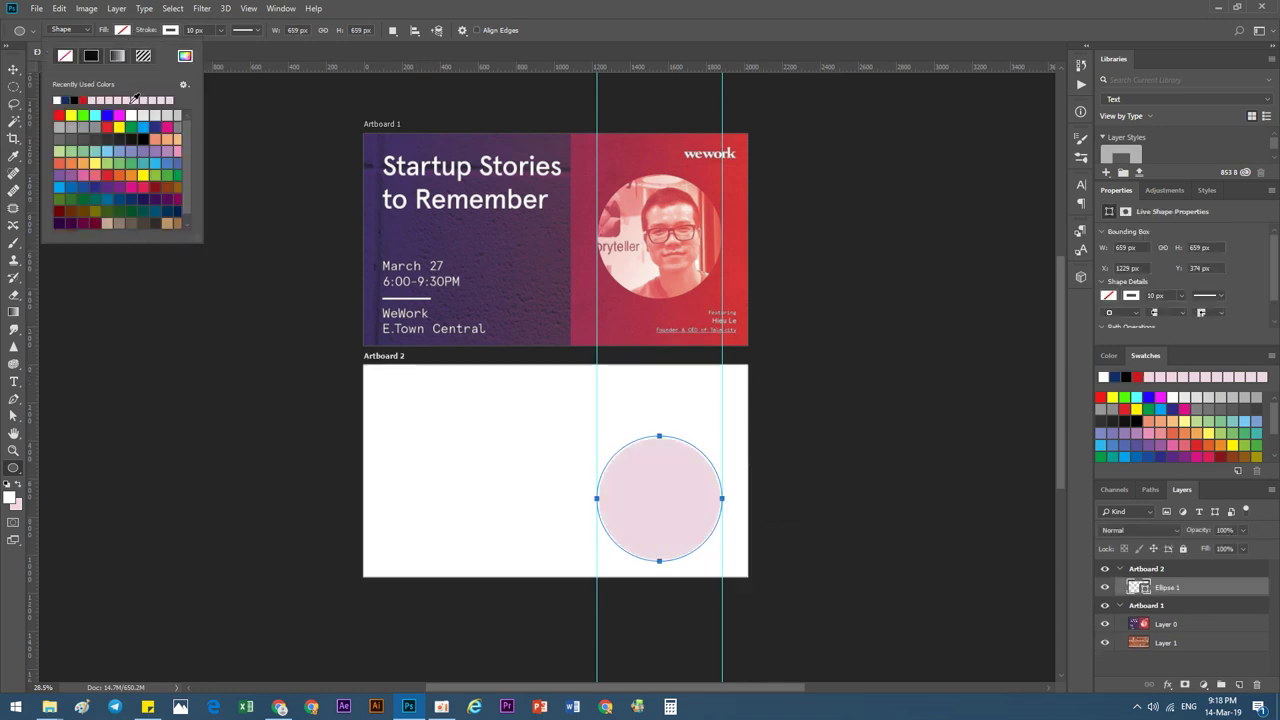
{"action": "left_click", "coordinate": [138, 115]}
Centre the circle vertically on Artboard 2 with Align Vertical Centers.
{"action": "left_click", "coordinate": [12, 71]}
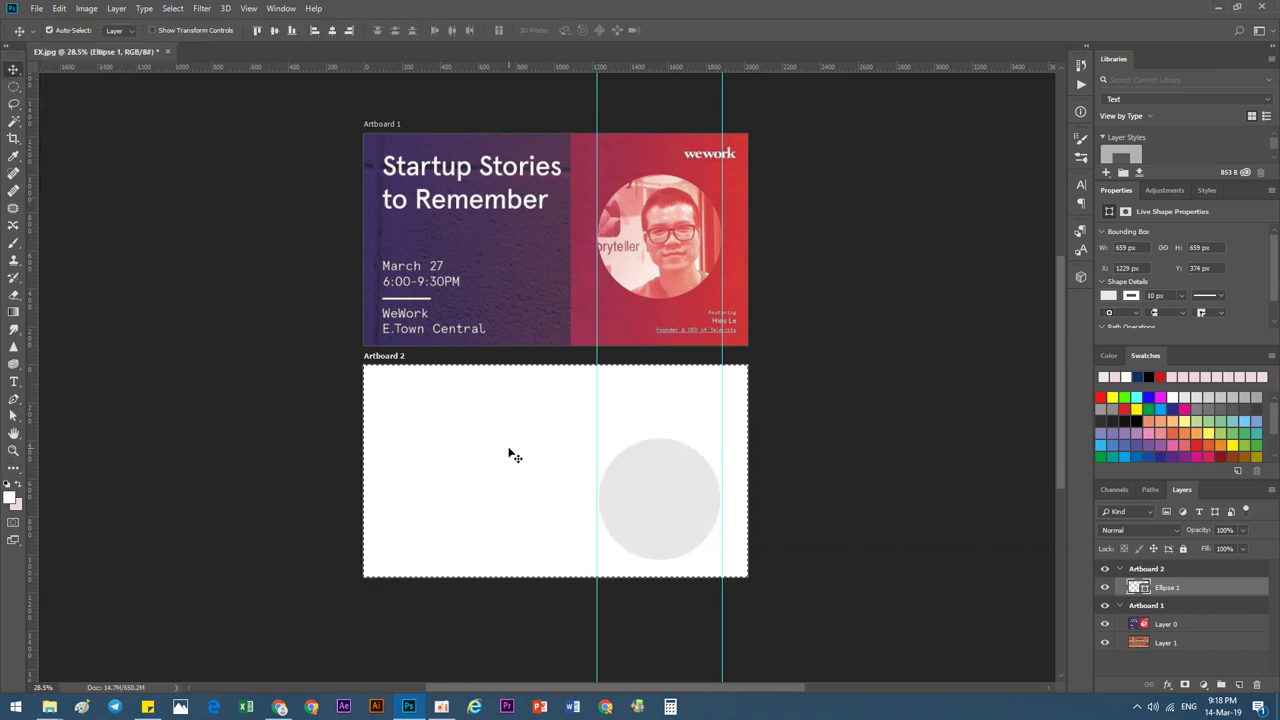
{"action": "key", "text": "ctrl+a"}
{"action": "left_click", "coordinate": [273, 33]}
{"action": "key", "text": "ctrl+d"}
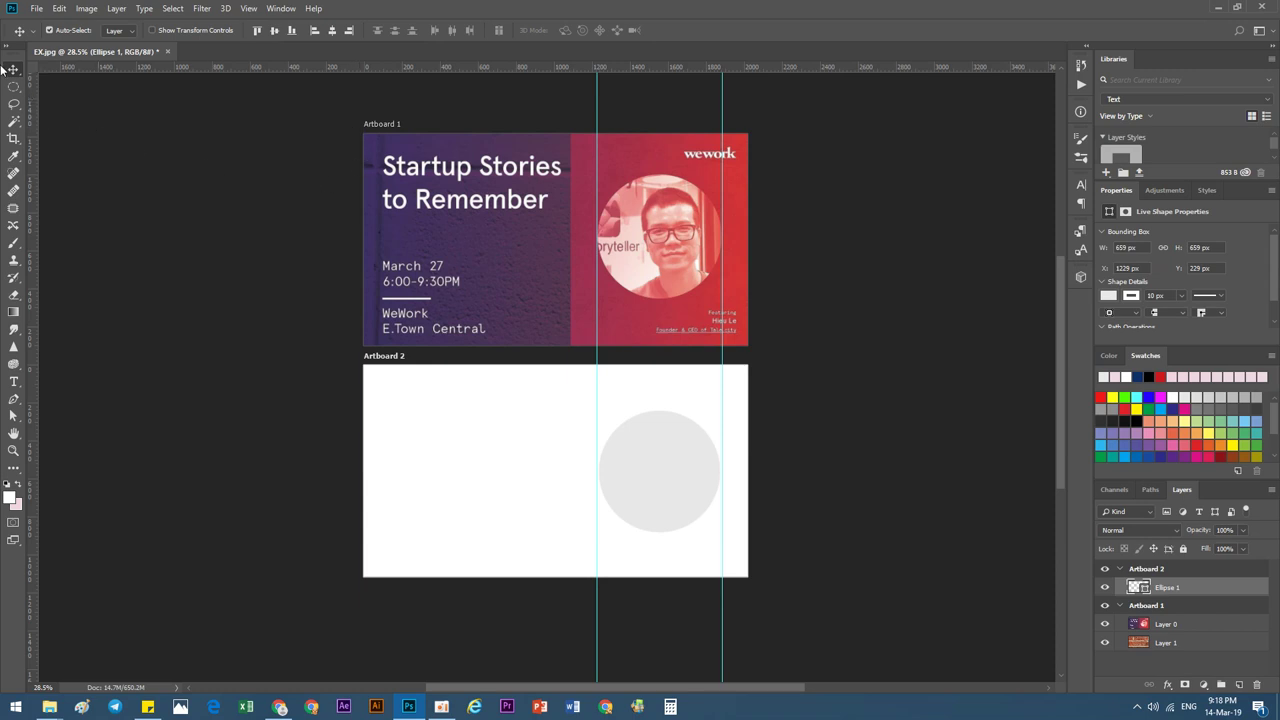
Add WEWORK text and move it to the top right of Artboard 2.
{"action": "left_click", "coordinate": [13, 381]}
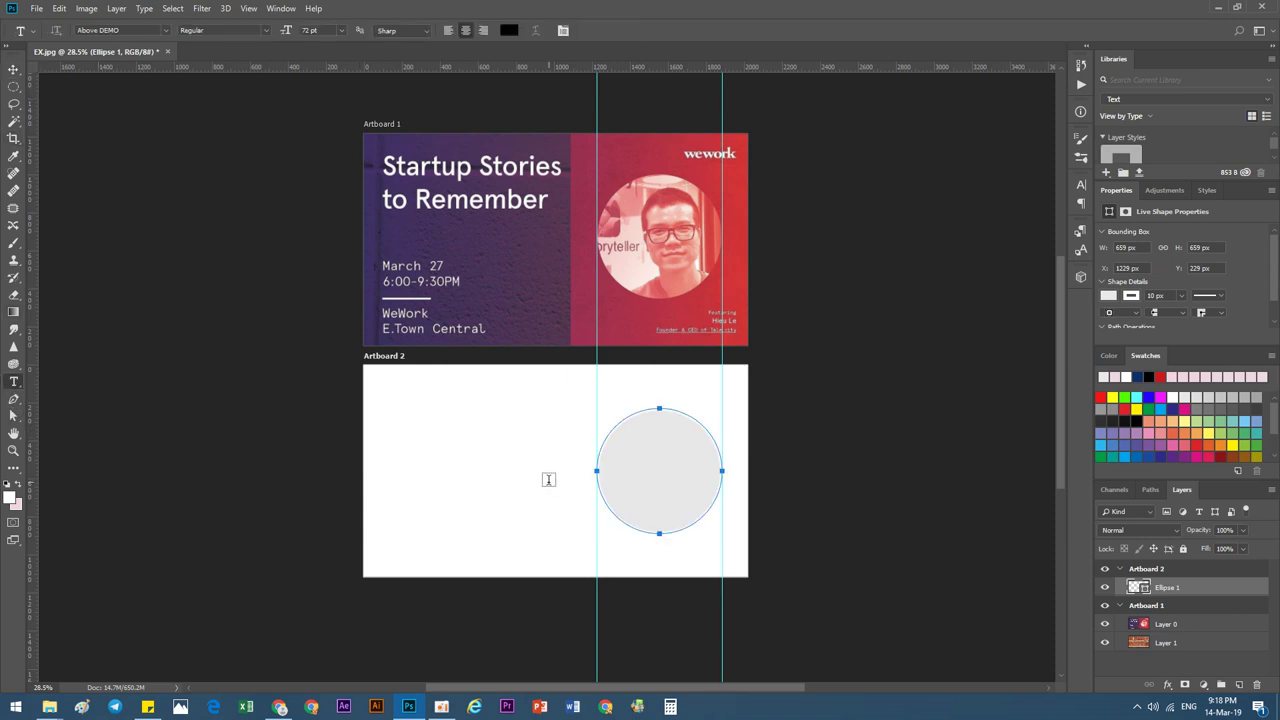
{"action": "left_click", "coordinate": [428, 420]}
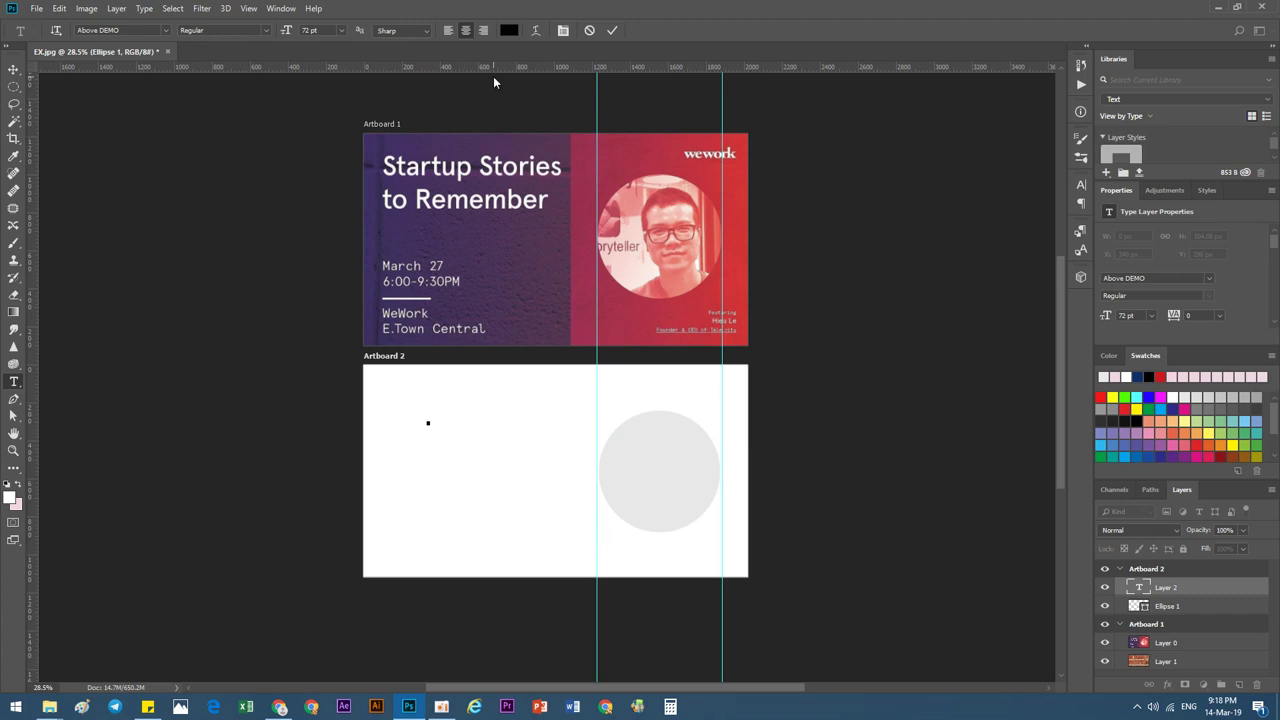
{"action": "type", "text": "W"}
{"action": "type", "text": "F"}
{"action": "type", "text": "W"}
{"action": "type", "text": "O"}
{"action": "type", "text": "R"}
{"action": "type", "text": "K"}
{"action": "left_click", "coordinate": [15, 71]}
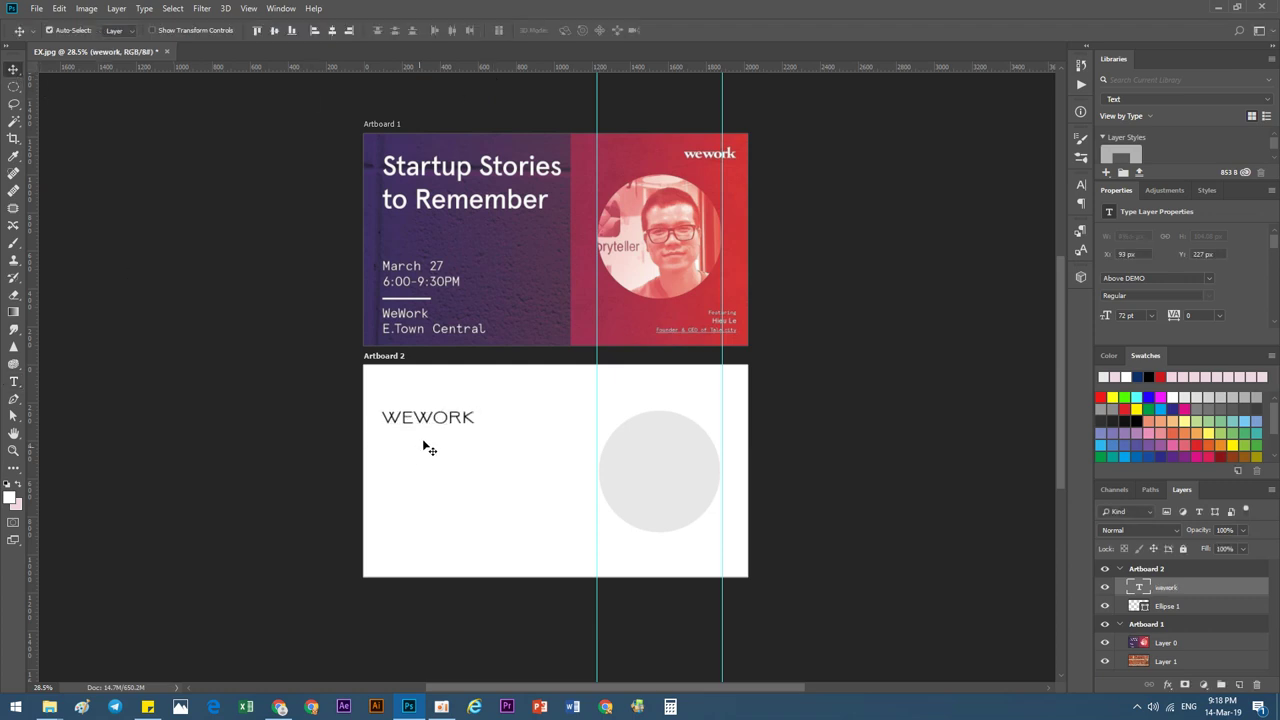
{"action": "left_click_drag", "start_coordinate": [439, 419], "coordinate": [703, 384]}
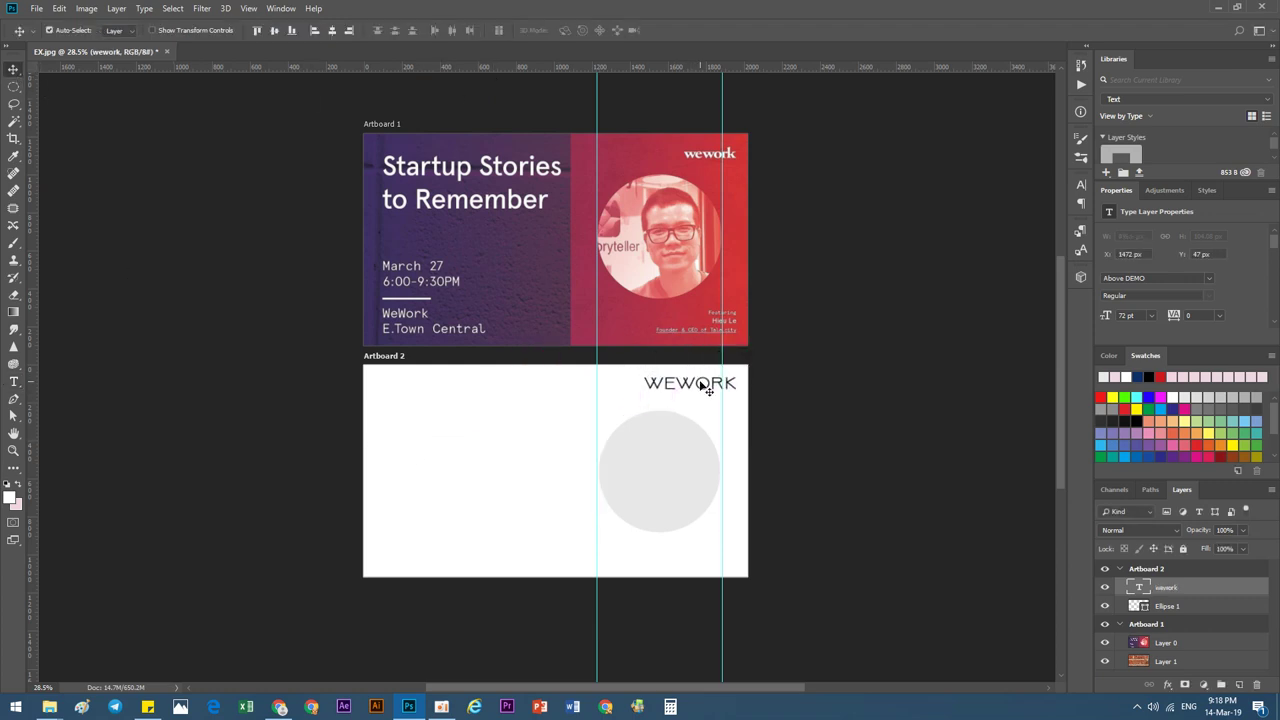
Scale the WEWORK text down to about half size.
{"action": "key", "text": "ctrl+t"}
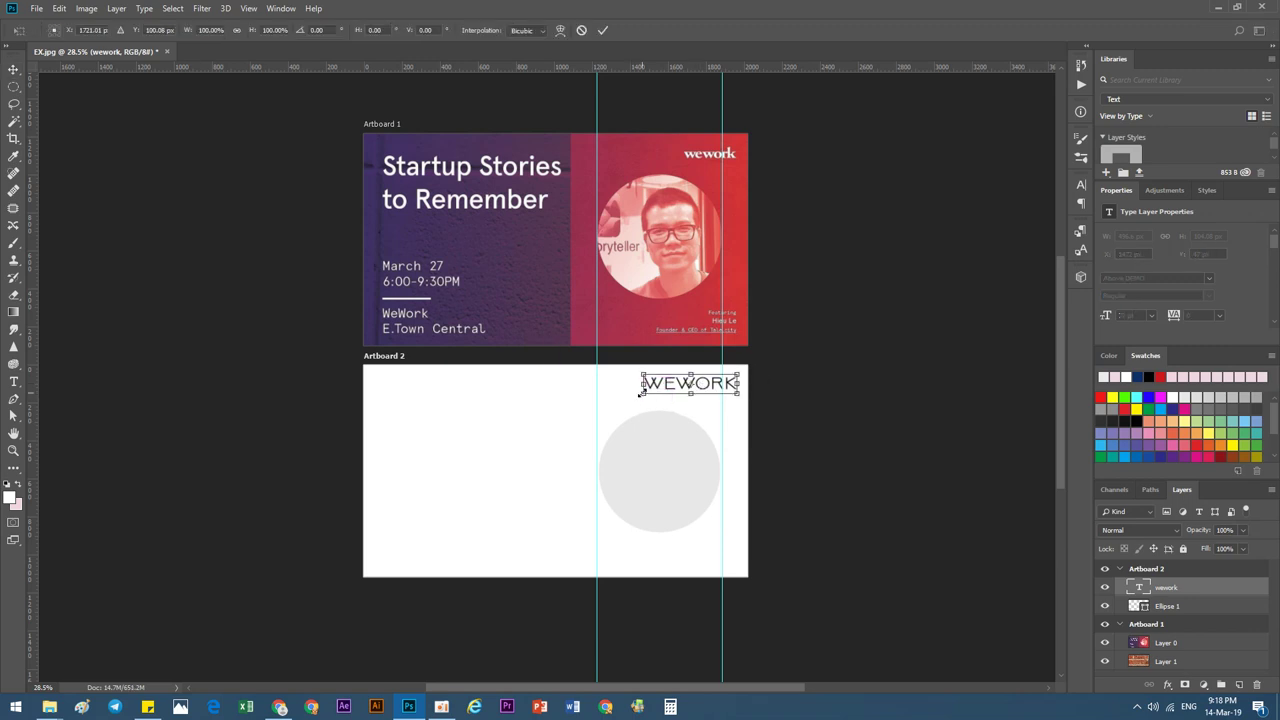
{"action": "left_click_drag", "start_coordinate": [640, 393], "coordinate": [695, 390]}
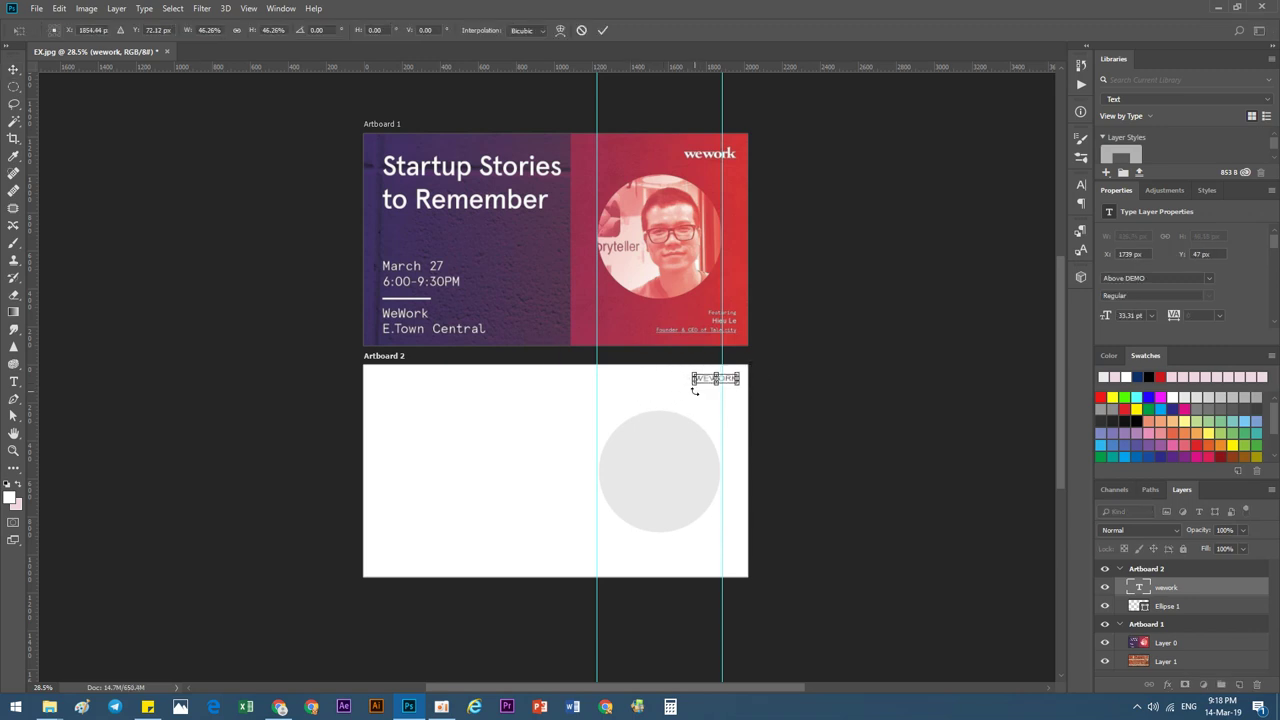
{"action": "scroll", "coordinate": [695, 390], "scroll_direction": "up", "scroll_amount": 3}
{"action": "scroll", "coordinate": [715, 398], "scroll_direction": "up", "scroll_amount": 2}
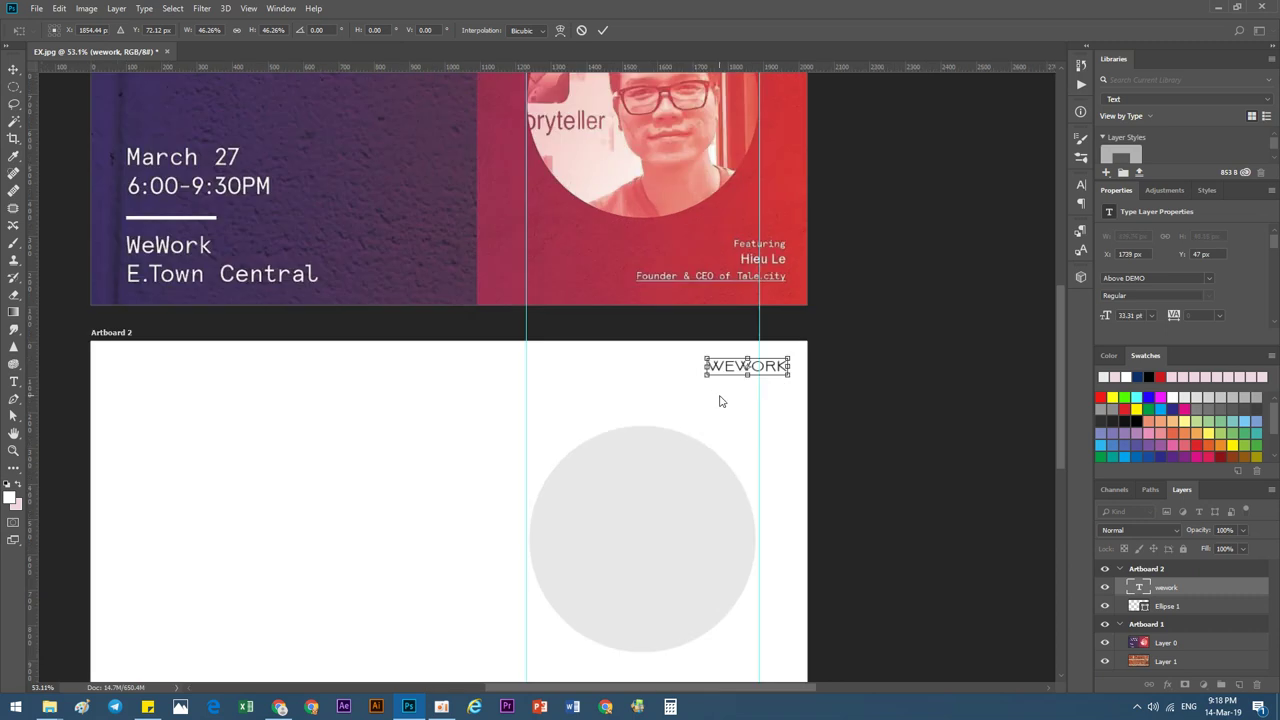
{"action": "left_click_drag", "start_coordinate": [705, 370], "coordinate": [697, 377]}
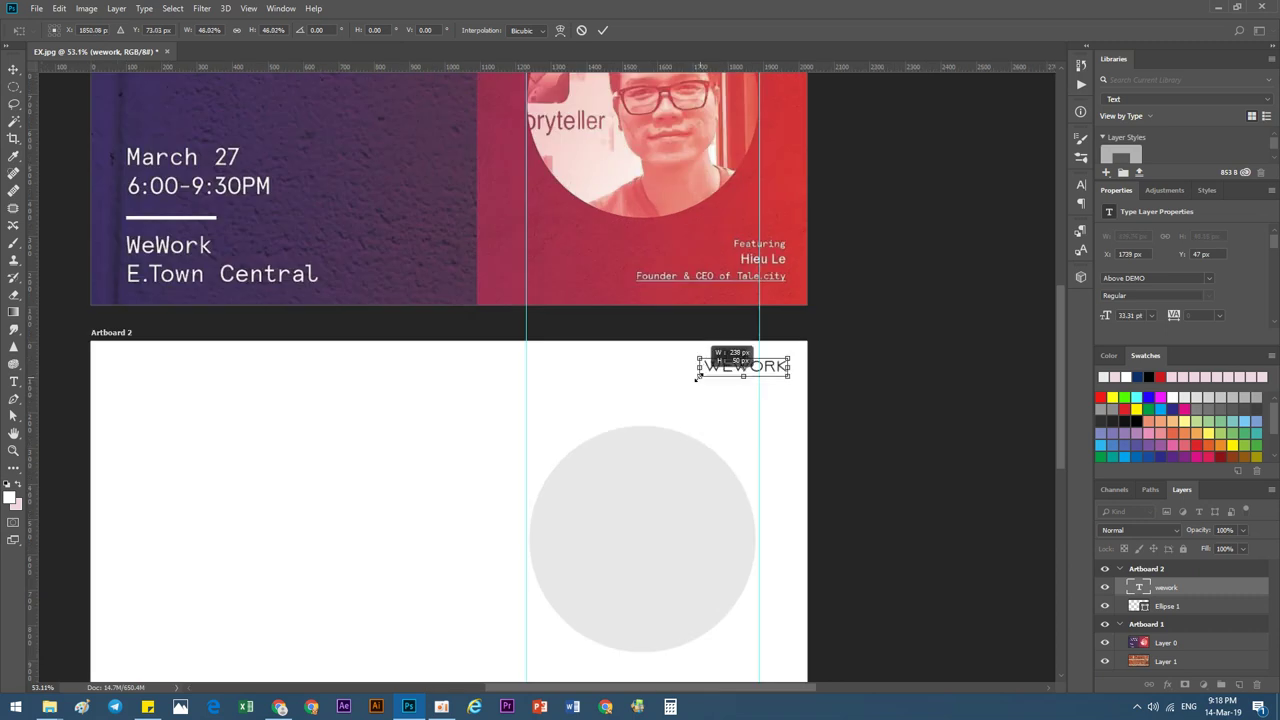
{"action": "key", "text": "Return"}
Place a duplicate of WEWORK below the circle.
{"action": "scroll", "coordinate": [705, 400], "scroll_direction": "down", "scroll_amount": 1}
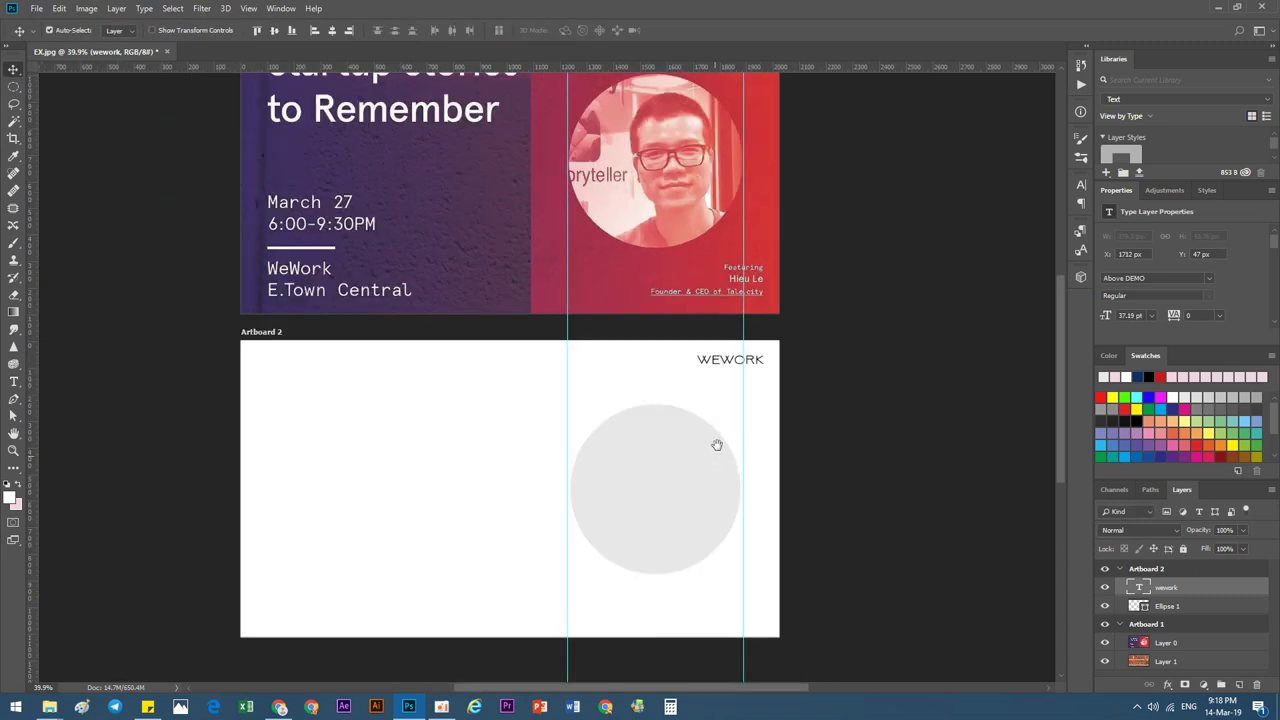
{"action": "scroll", "coordinate": [714, 443], "scroll_direction": "down", "scroll_amount": 1}
{"action": "left_click_drag", "start_coordinate": [748, 268], "coordinate": [731, 492]}
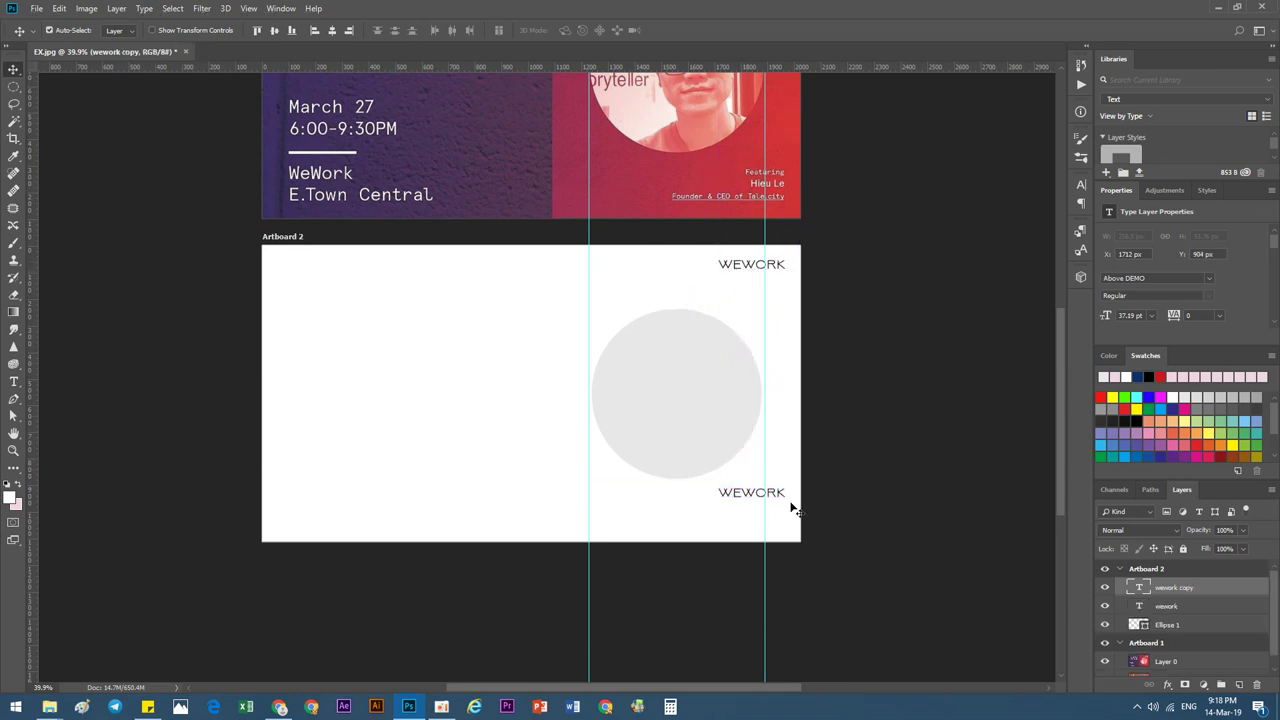
Change the duplicated WEWORK text to read FEATURING.
{"action": "double_click", "coordinate": [1139, 588]}
{"action": "key", "text": "BackSpace"}
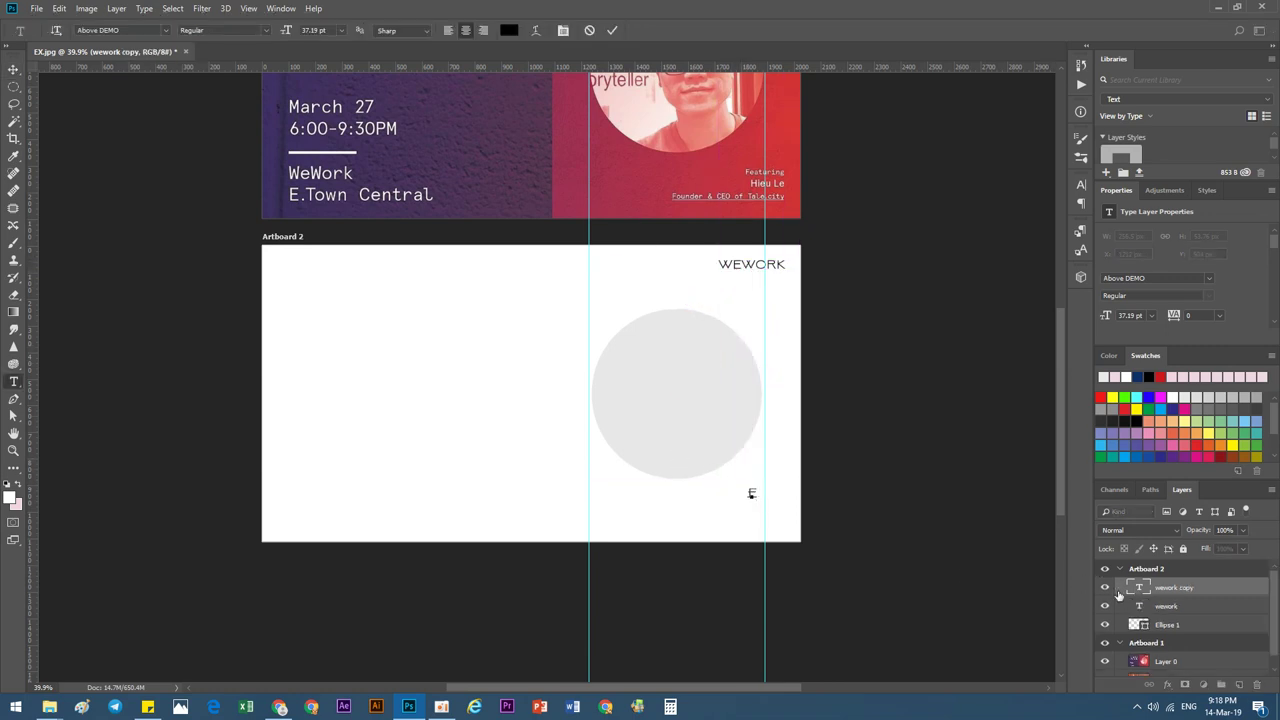
{"action": "type", "text": "EATUR"}
{"action": "type", "text": "ING"}
{"action": "left_click_drag", "start_coordinate": [793, 496], "coordinate": [610, 497]}
Set the Featuring text in Doulos SIL and place another WEWORK copy beneath it.
{"action": "left_click", "coordinate": [1080, 184]}
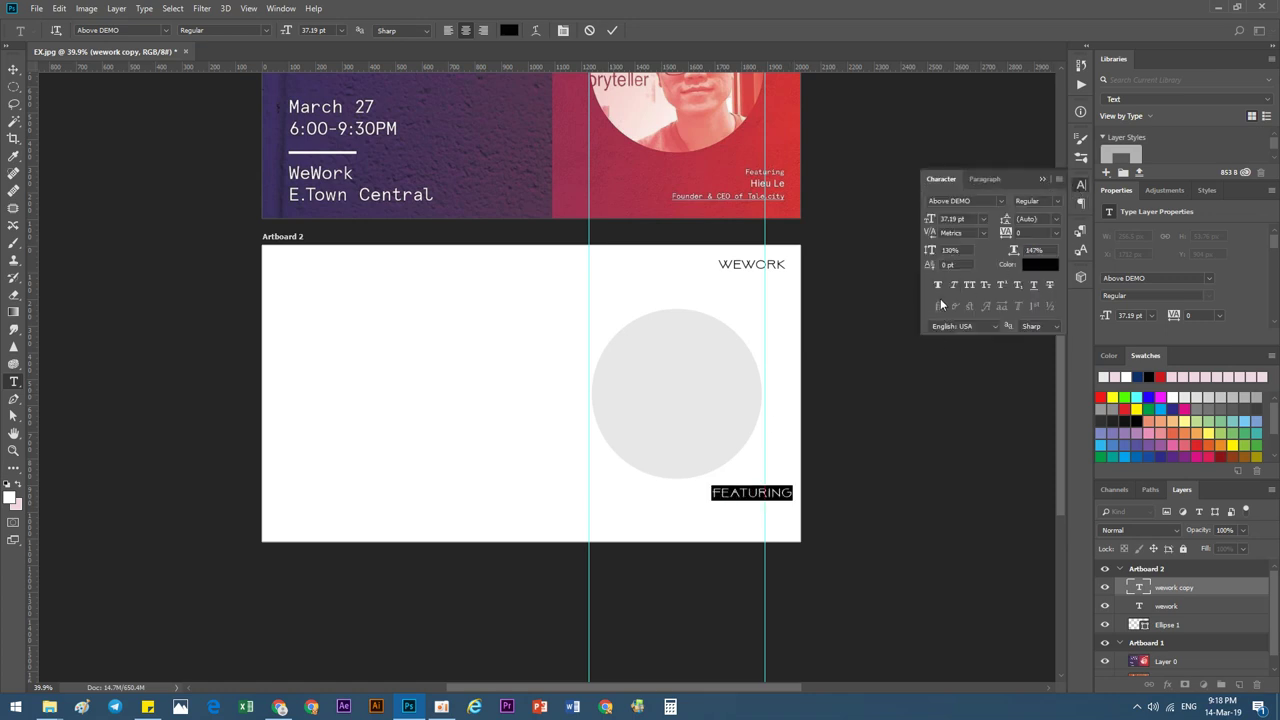
{"action": "left_click", "coordinate": [1001, 200]}
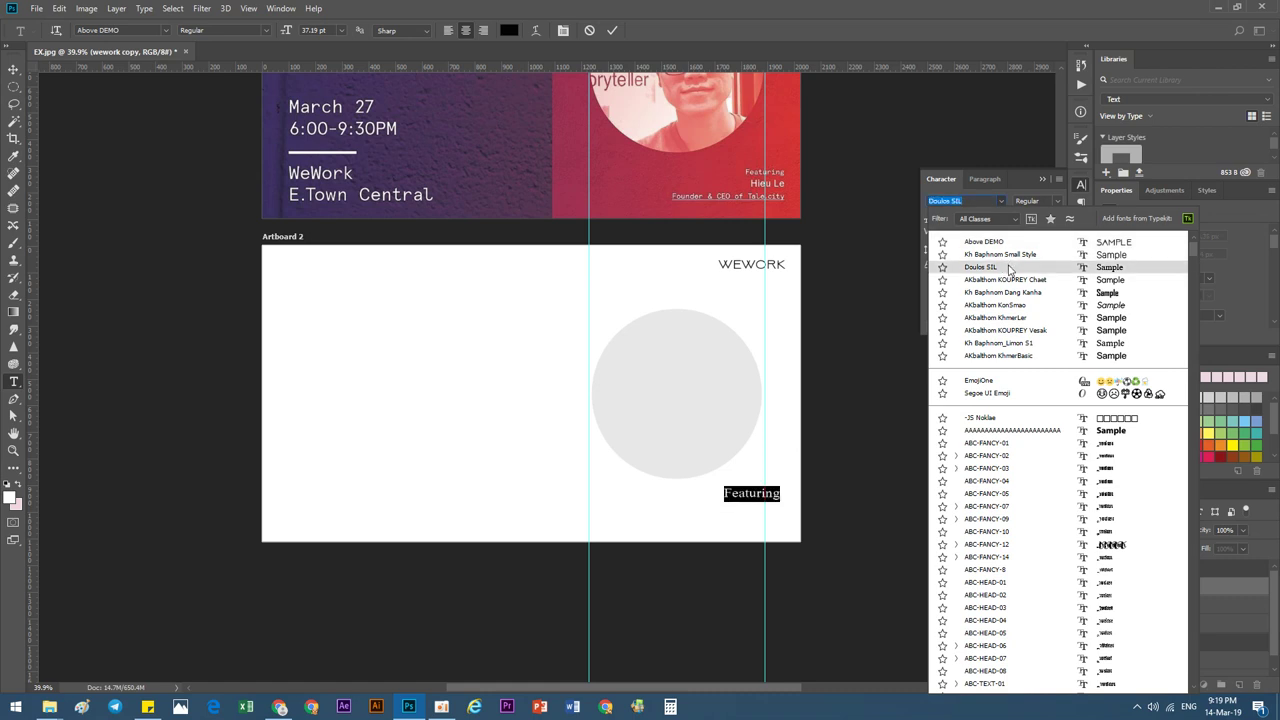
{"action": "left_click", "coordinate": [1010, 268]}
{"action": "left_click", "coordinate": [751, 493]}
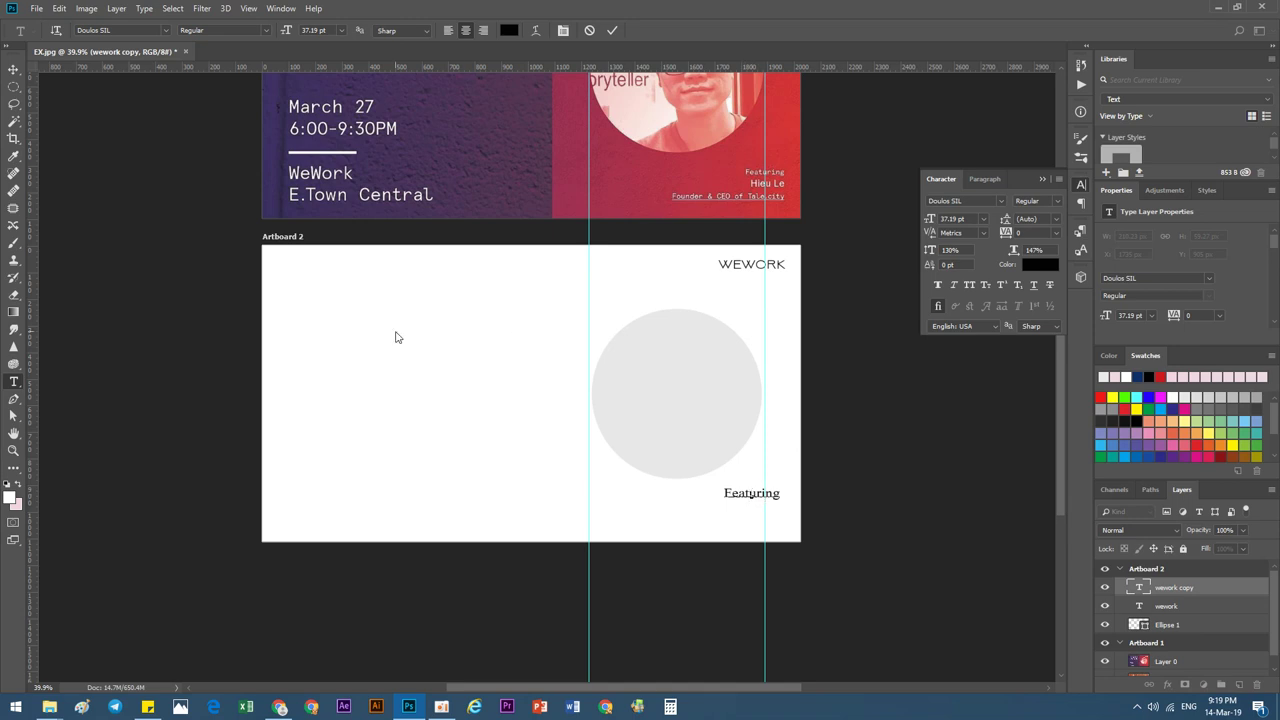
{"action": "left_click", "coordinate": [14, 69]}
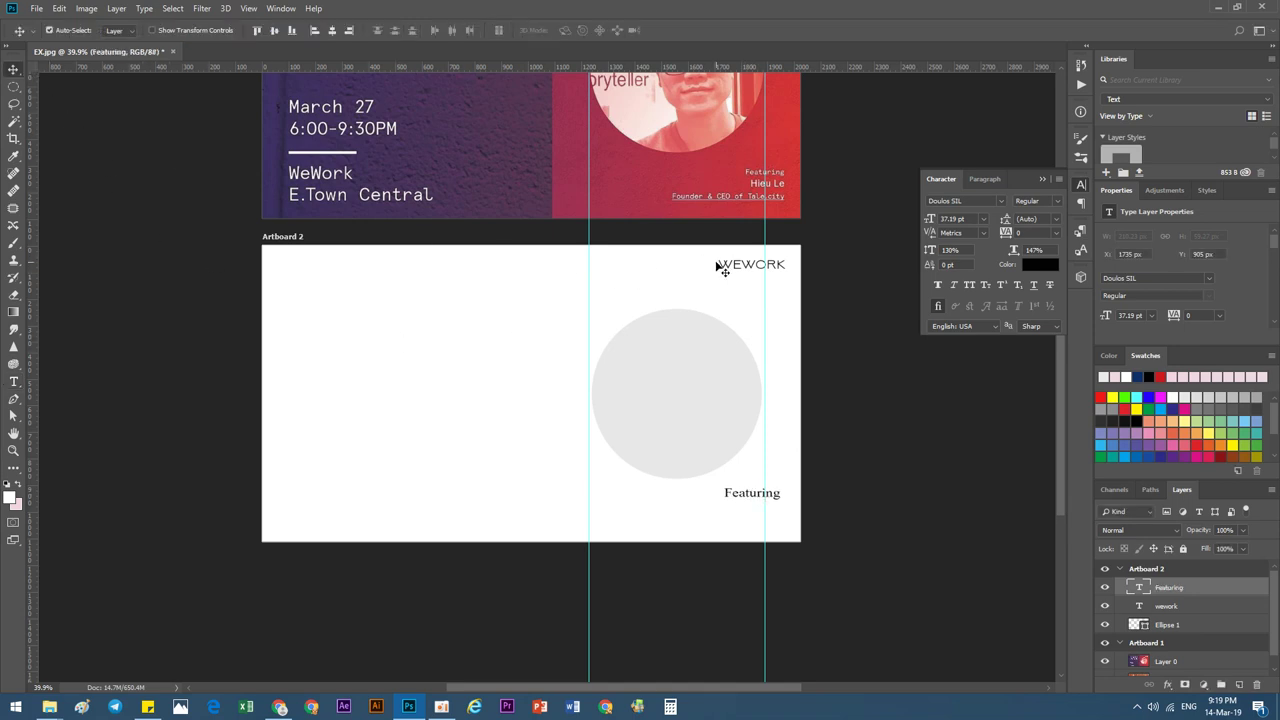
{"action": "mouse_move", "coordinate": [751, 268]}
{"action": "left_mouse_down"}
{"action": "mouse_move", "coordinate": [780, 387]}
{"action": "mouse_move", "coordinate": [780, 537]}
{"action": "left_mouse_up"}
Replace the lower WEWORK copy with the speaker's name in capitals and duplicate Featuring below it.
{"action": "double_click", "coordinate": [1139, 606]}
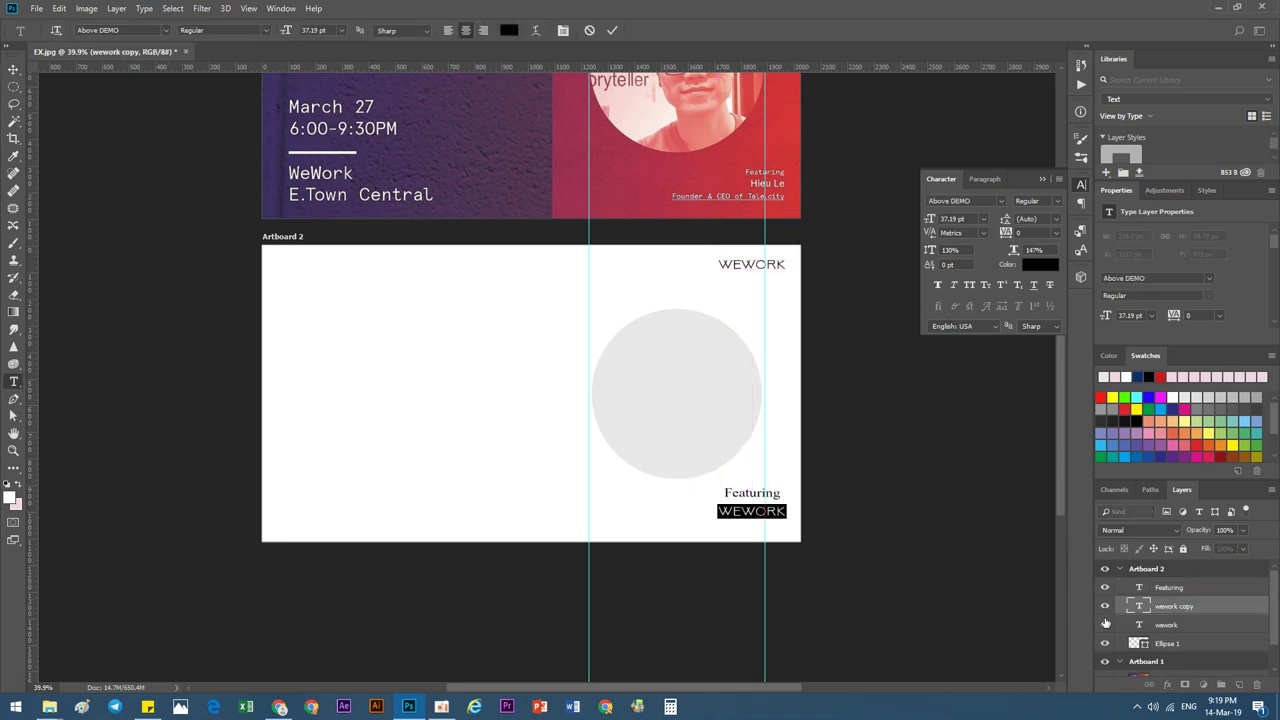
{"action": "key", "text": "BackSpace"}
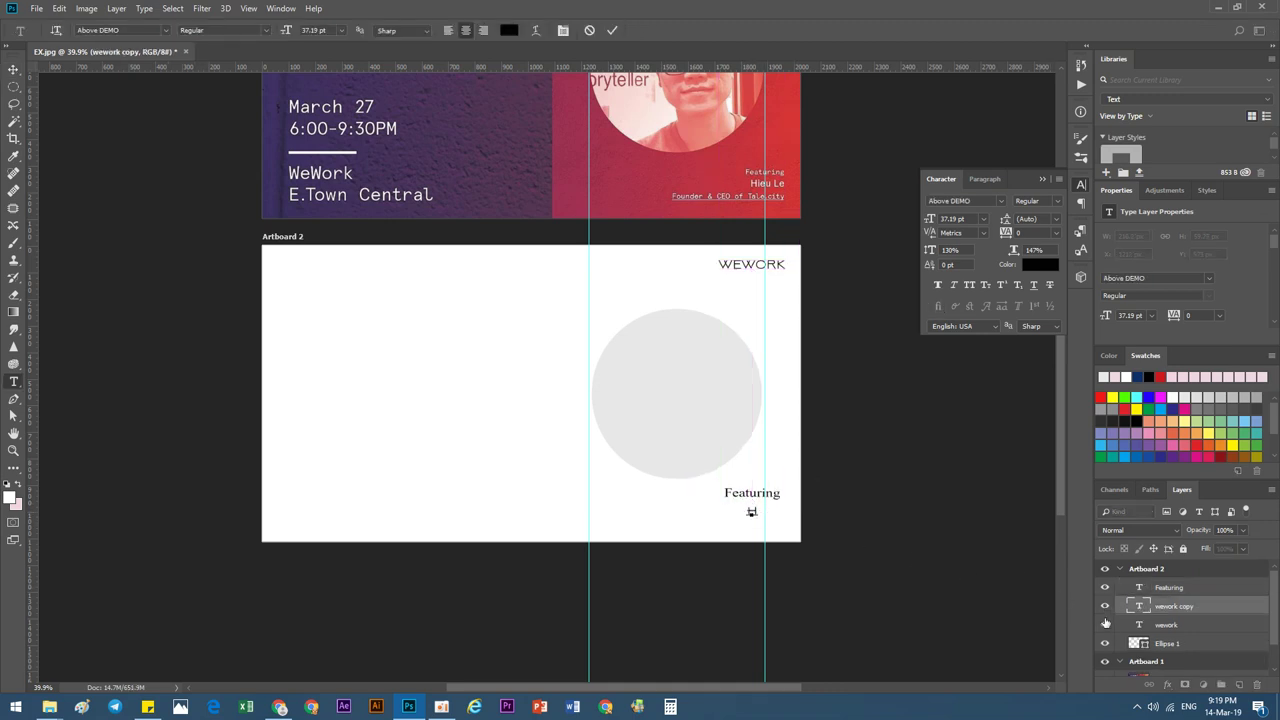
{"action": "type", "text": "Hie"}
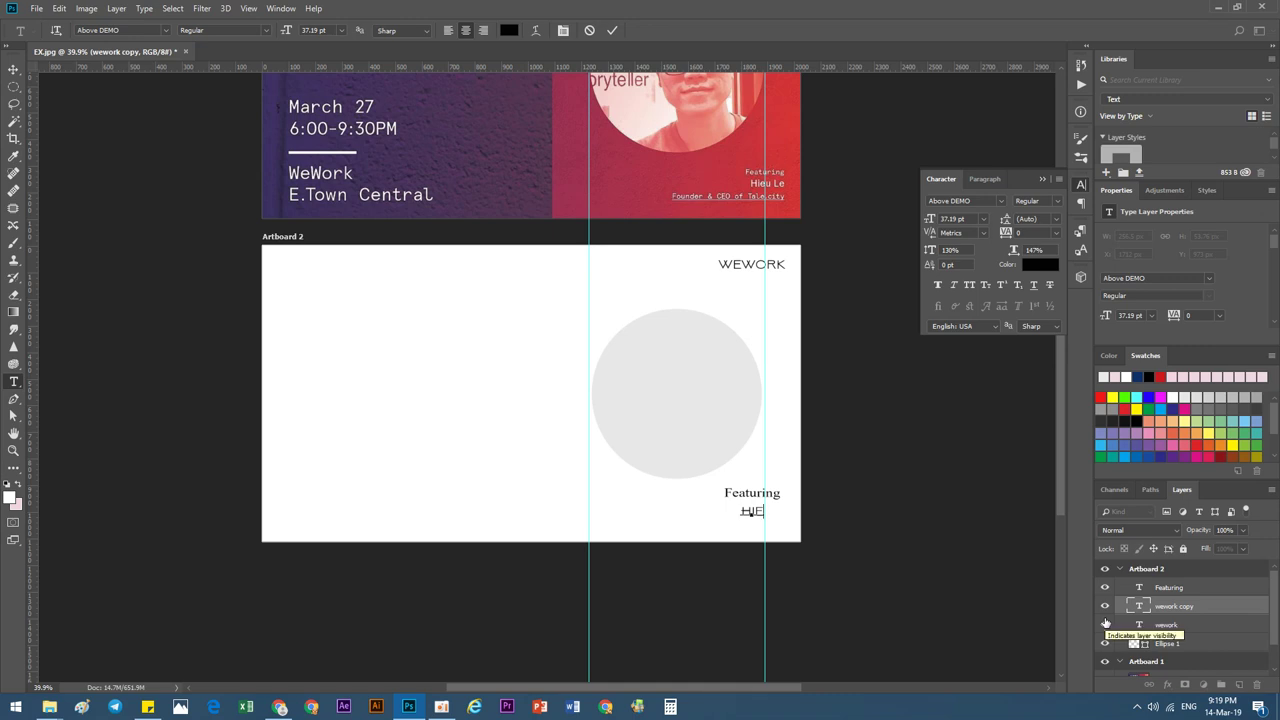
{"action": "key", "text": "BackSpace"}
{"action": "key", "text": "BackSpace"}
{"action": "key", "text": "BackSpace"}
{"action": "type", "text": "ieu"}
{"action": "type", "text": " LEN"}
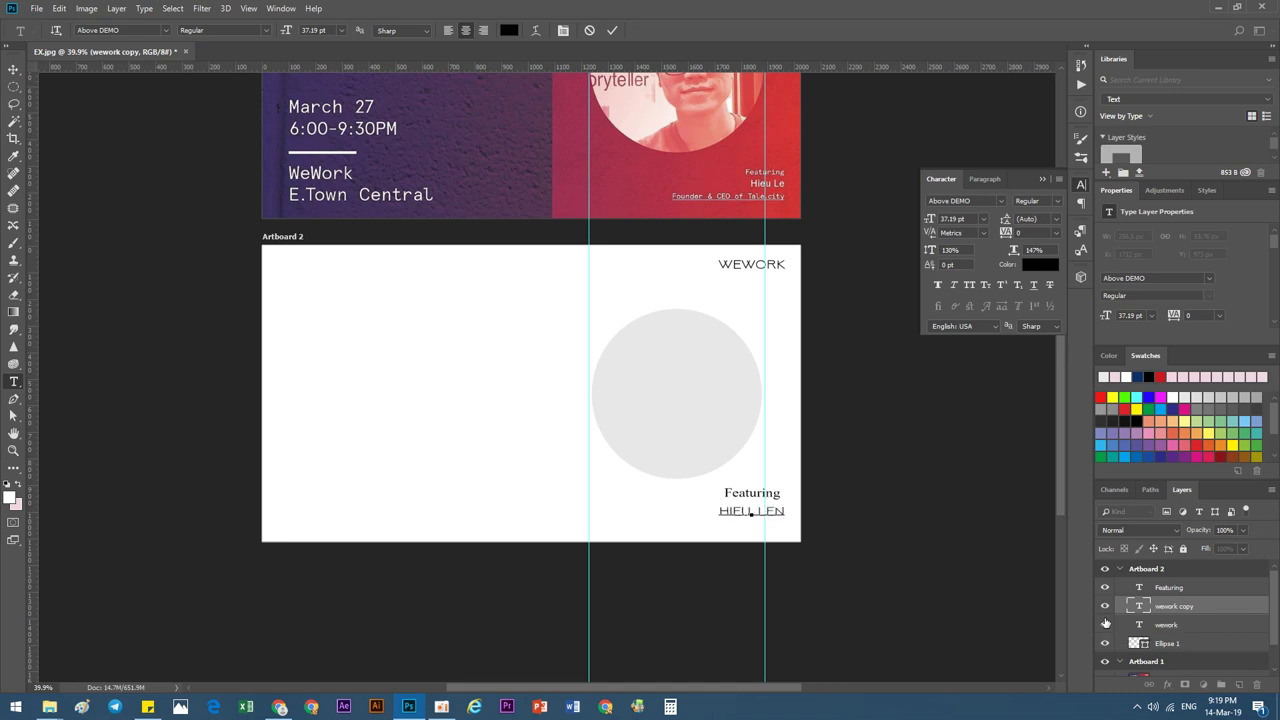
{"action": "left_click", "coordinate": [13, 69]}
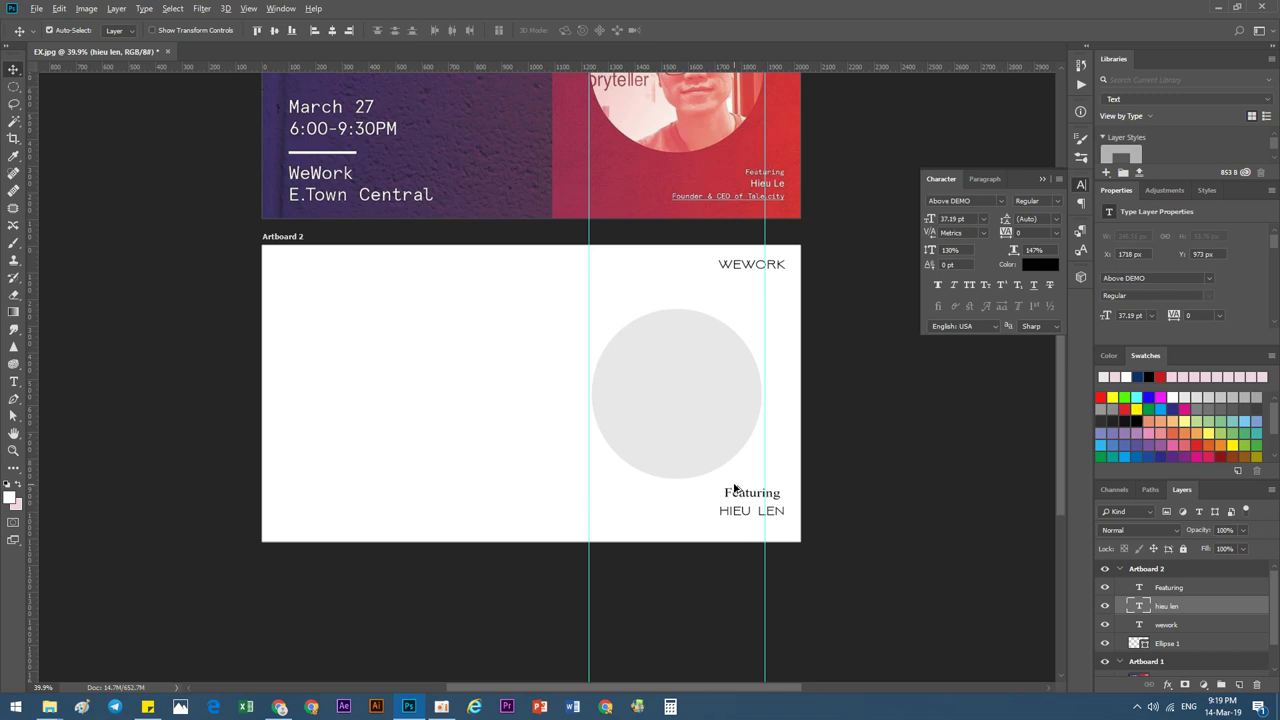
{"action": "left_click_drag", "start_coordinate": [738, 492], "coordinate": [735, 532]}
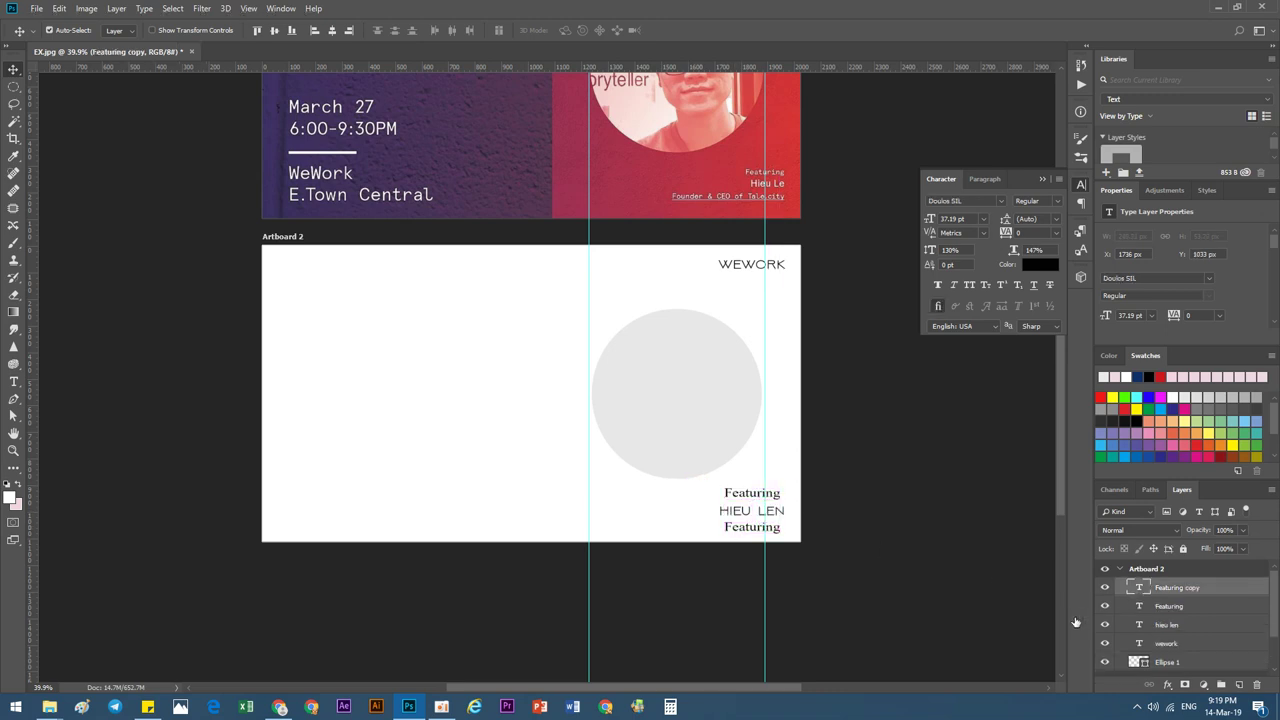
Retype the Featuring copy as 'Fouder & ECO of Tel.city' and shift it left.
{"action": "double_click", "coordinate": [1137, 597]}
{"action": "left_click", "coordinate": [1050, 210]}
{"action": "double_click", "coordinate": [1137, 588]}
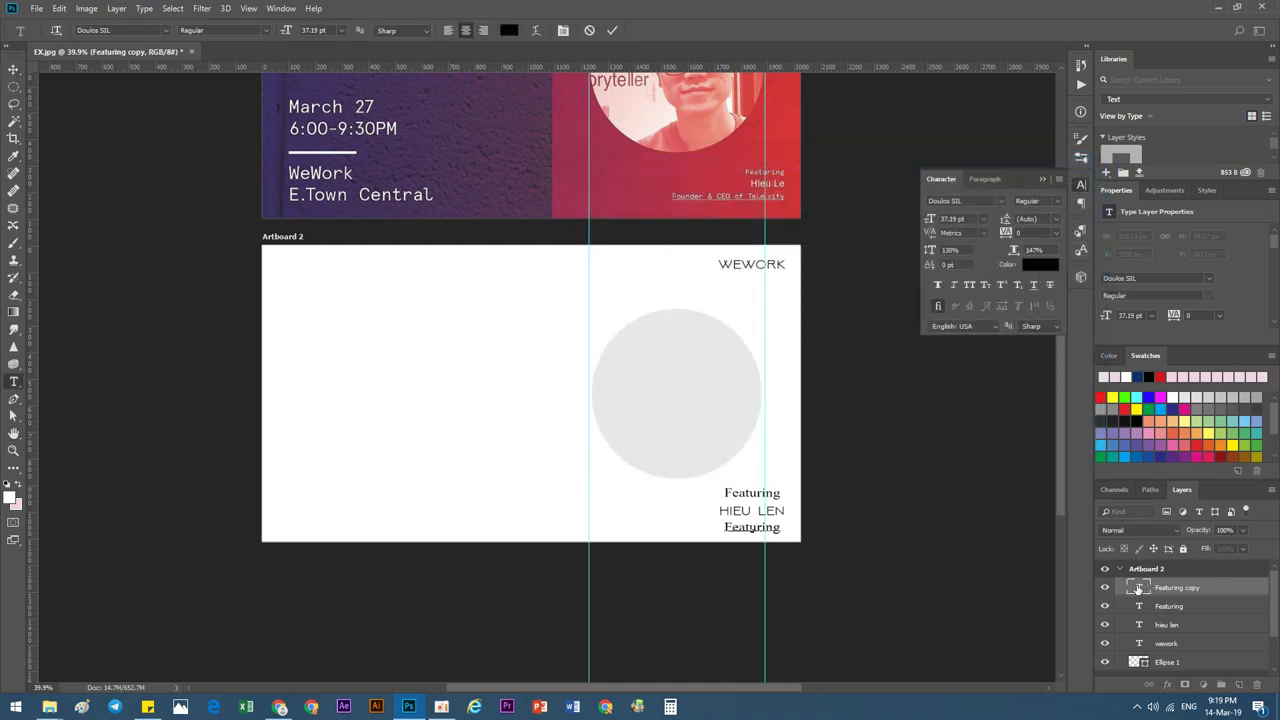
{"action": "type", "text": "Fou"}
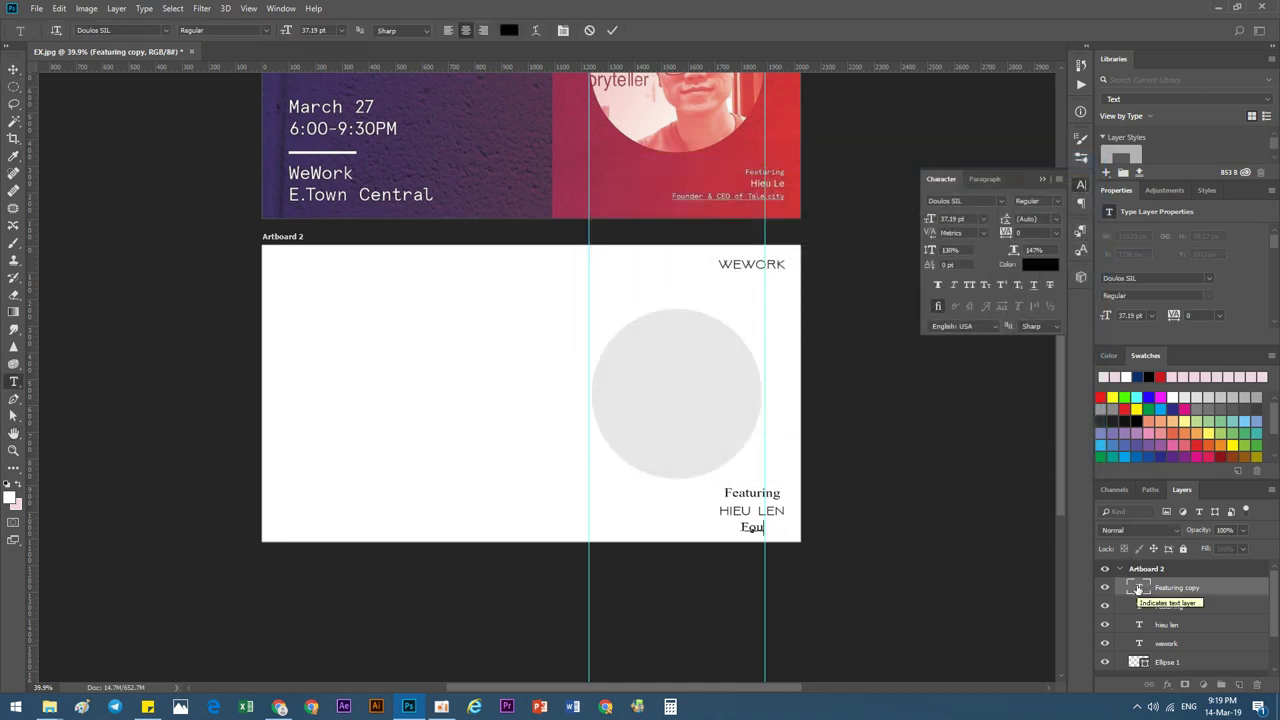
{"action": "type", "text": "nder & "}
{"action": "type", "text": "ECO "}
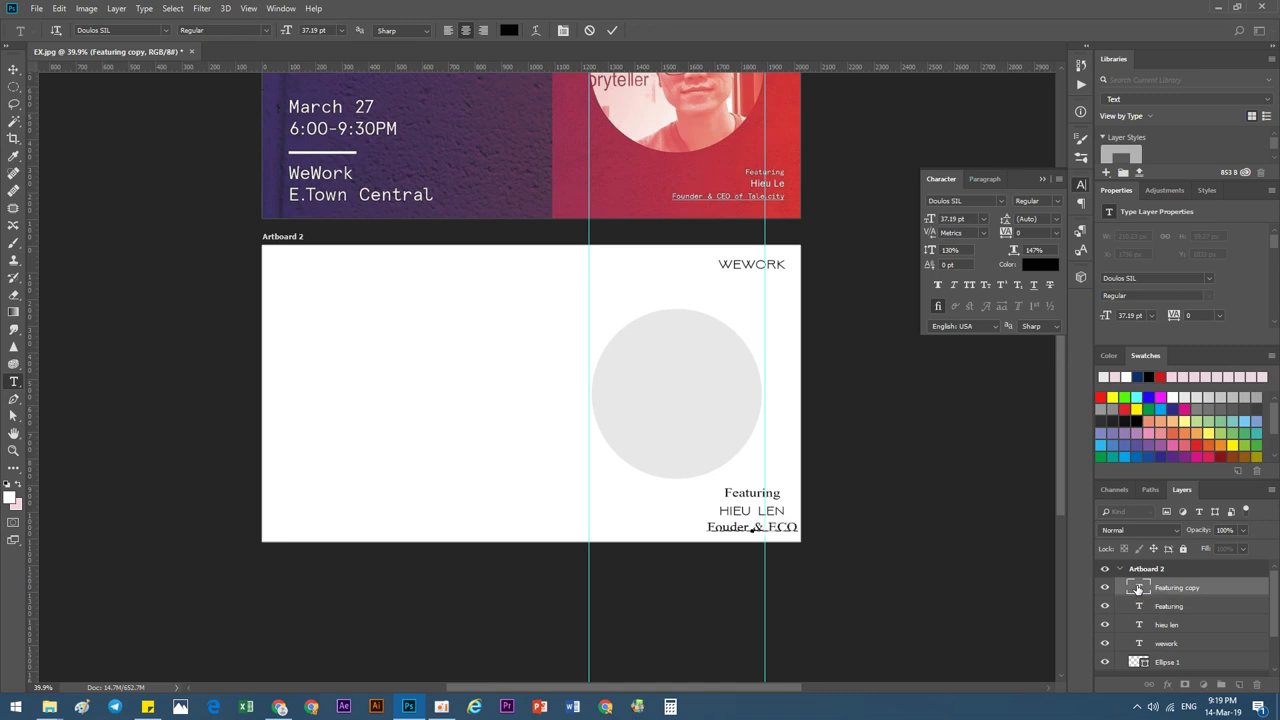
{"action": "type", "text": "of"}
{"action": "type", "text": " T"}
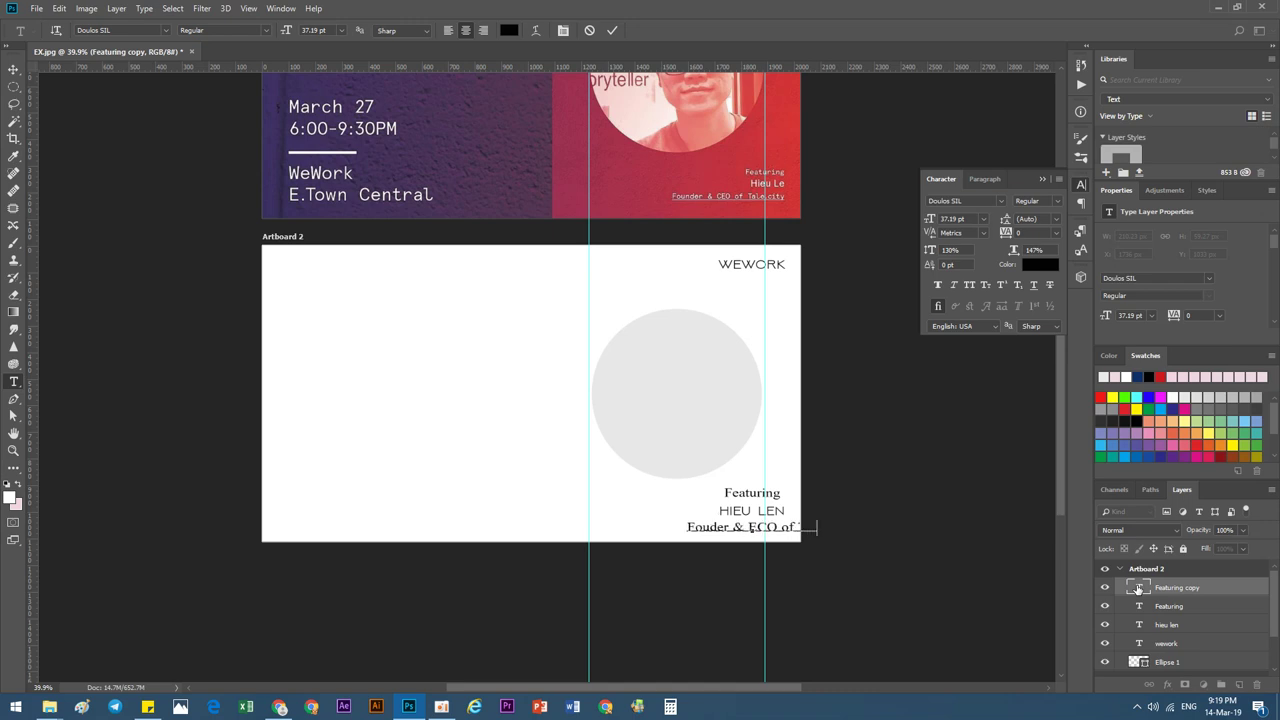
{"action": "type", "text": "alen"}
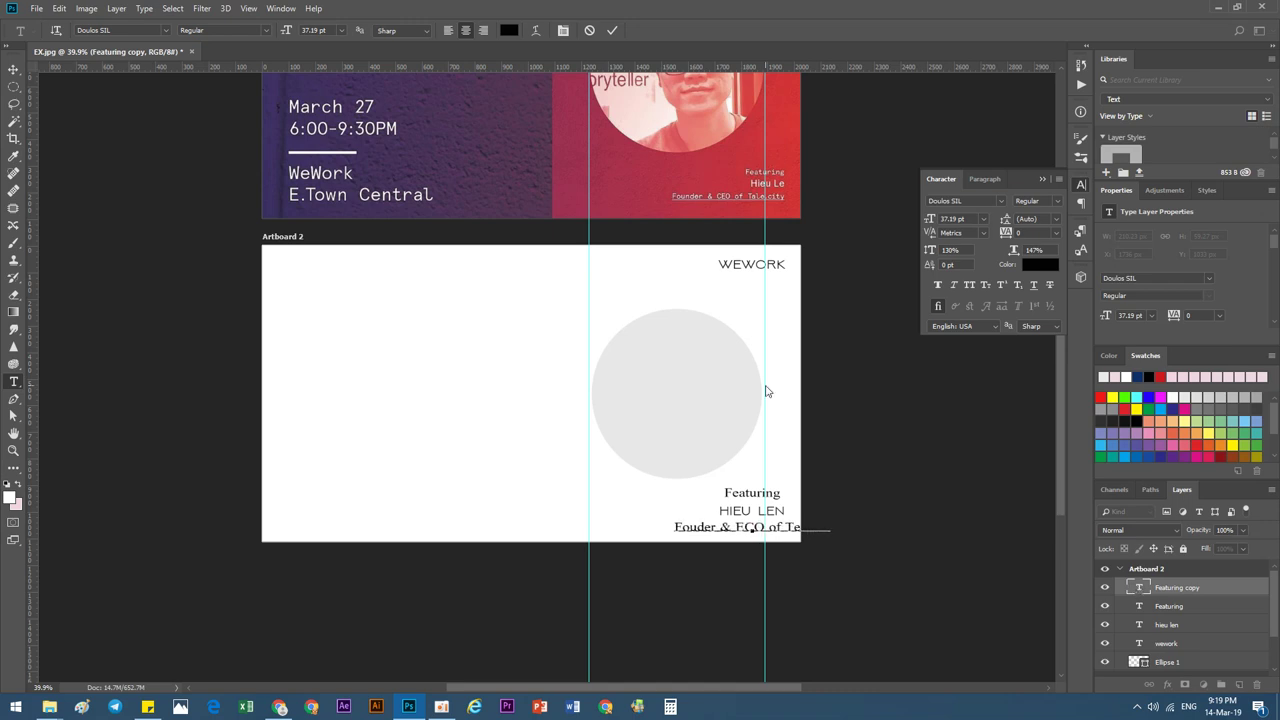
{"action": "left_click", "coordinate": [14, 69]}
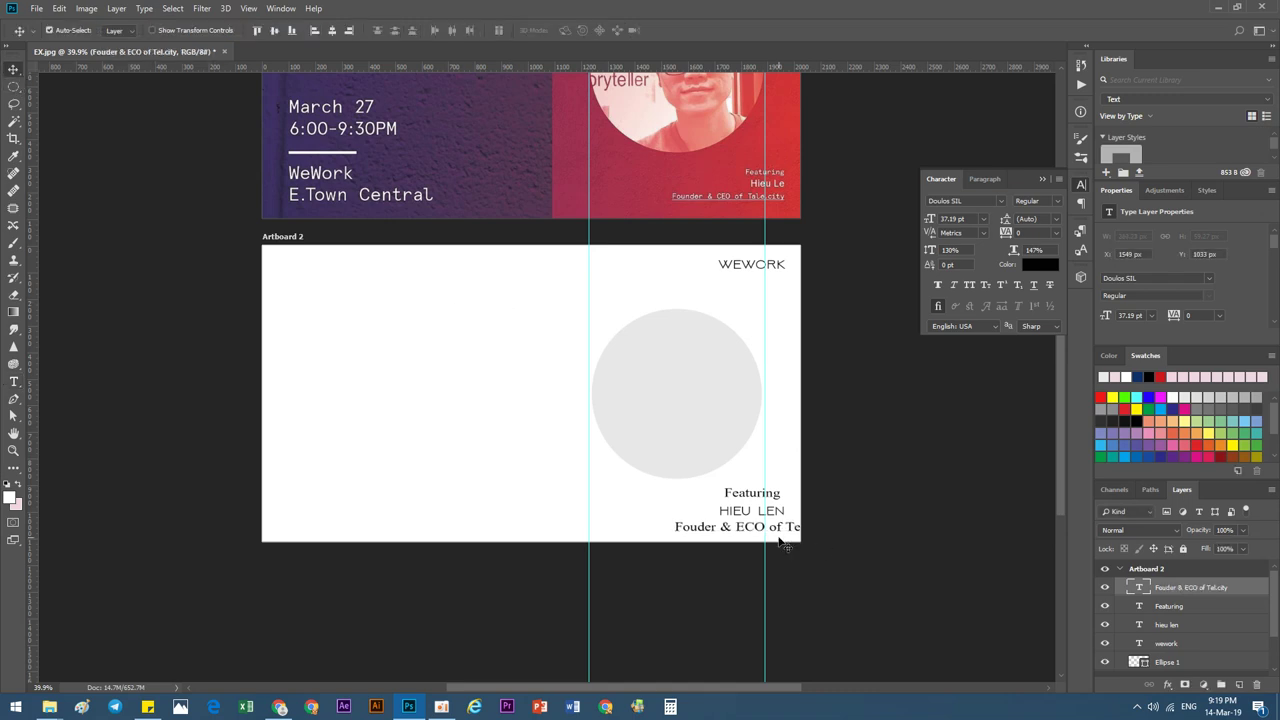
{"action": "left_click_drag", "start_coordinate": [752, 537], "coordinate": [707, 537]}
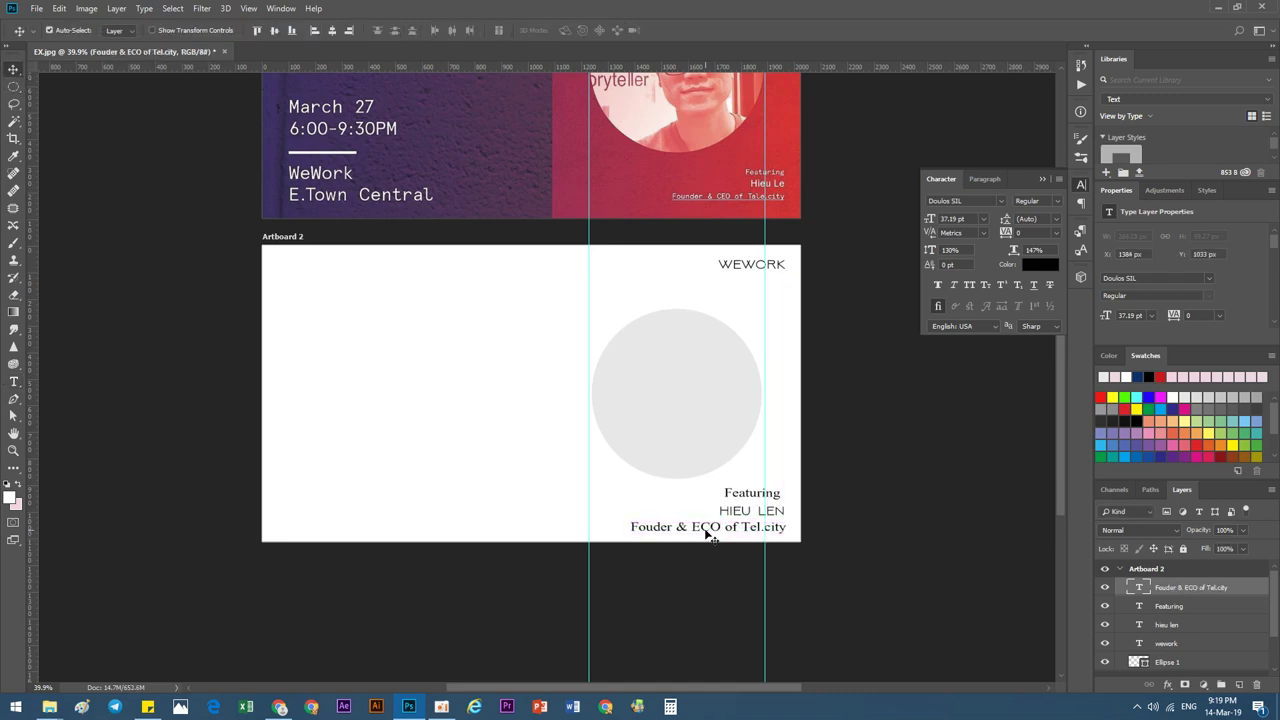
Right-align the Featuring, name and title lines.
{"action": "left_click", "coordinate": [740, 512], "text": "shift"}
{"action": "left_click", "coordinate": [745, 502], "text": "shift"}
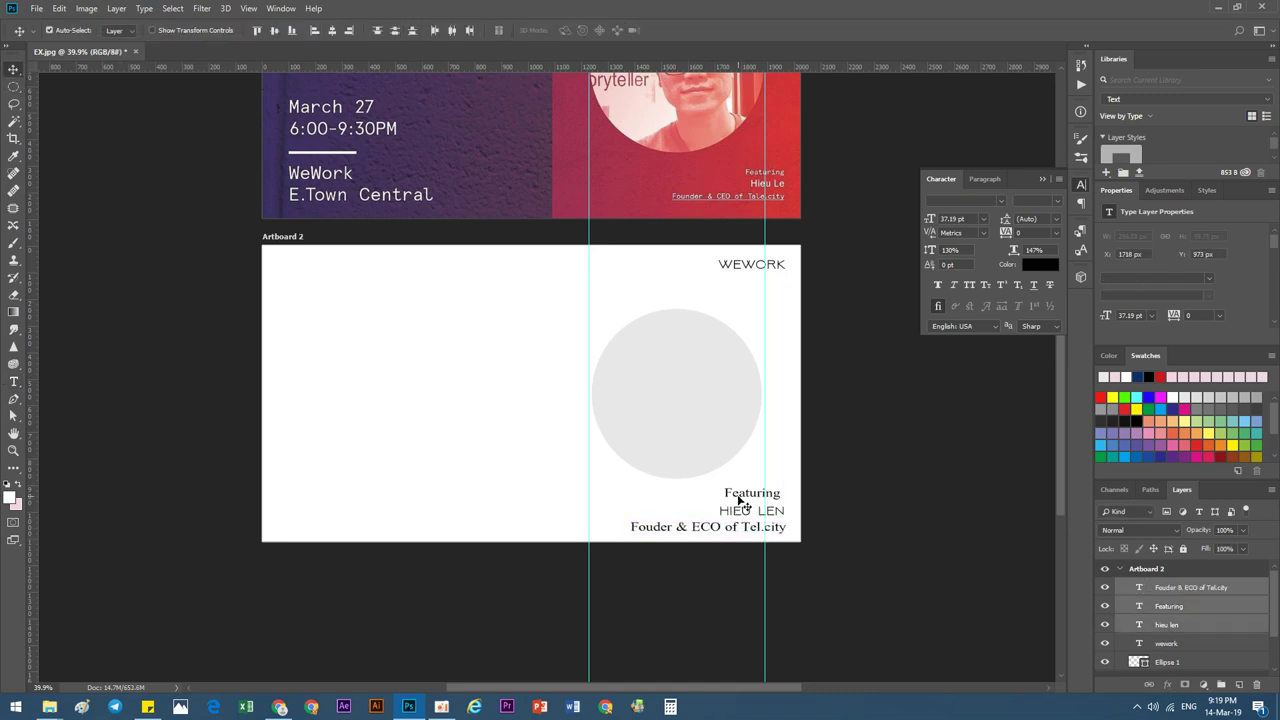
{"action": "left_click", "coordinate": [349, 30]}
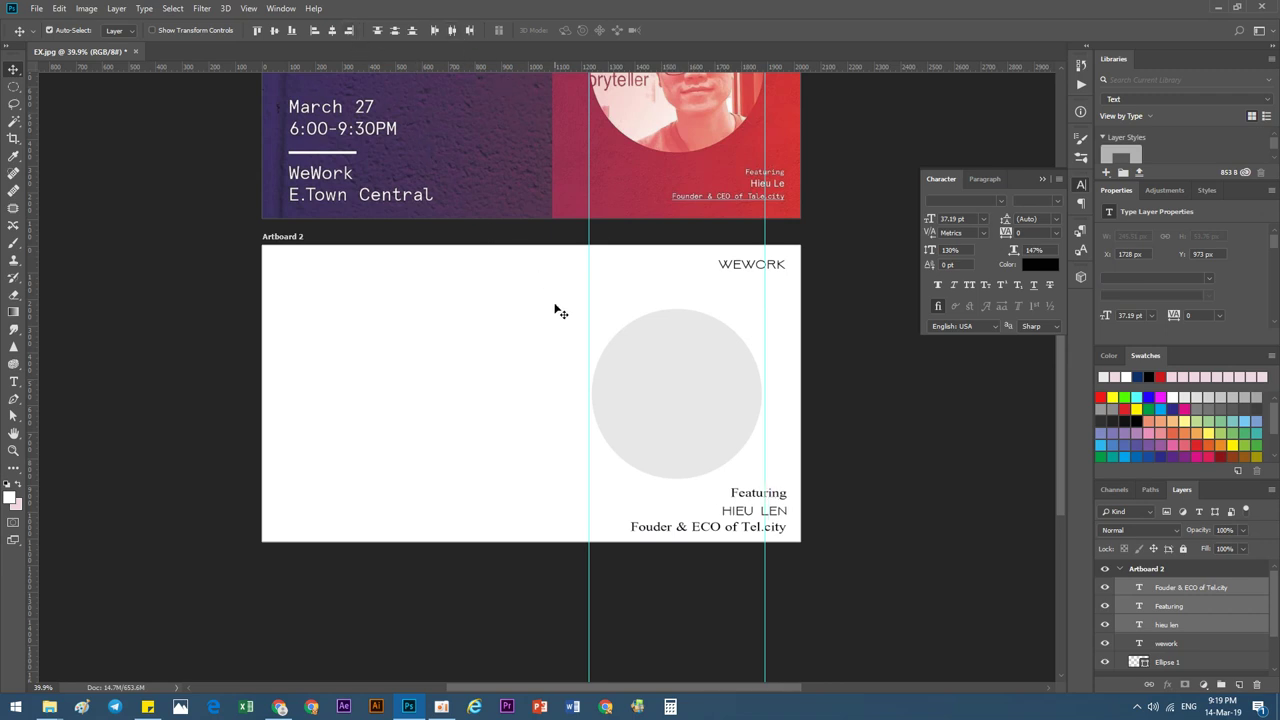
{"action": "left_click", "coordinate": [710, 558]}
Shrink the title line to 30.72 pt and nudge it up slightly.
{"action": "left_click", "coordinate": [727, 535]}
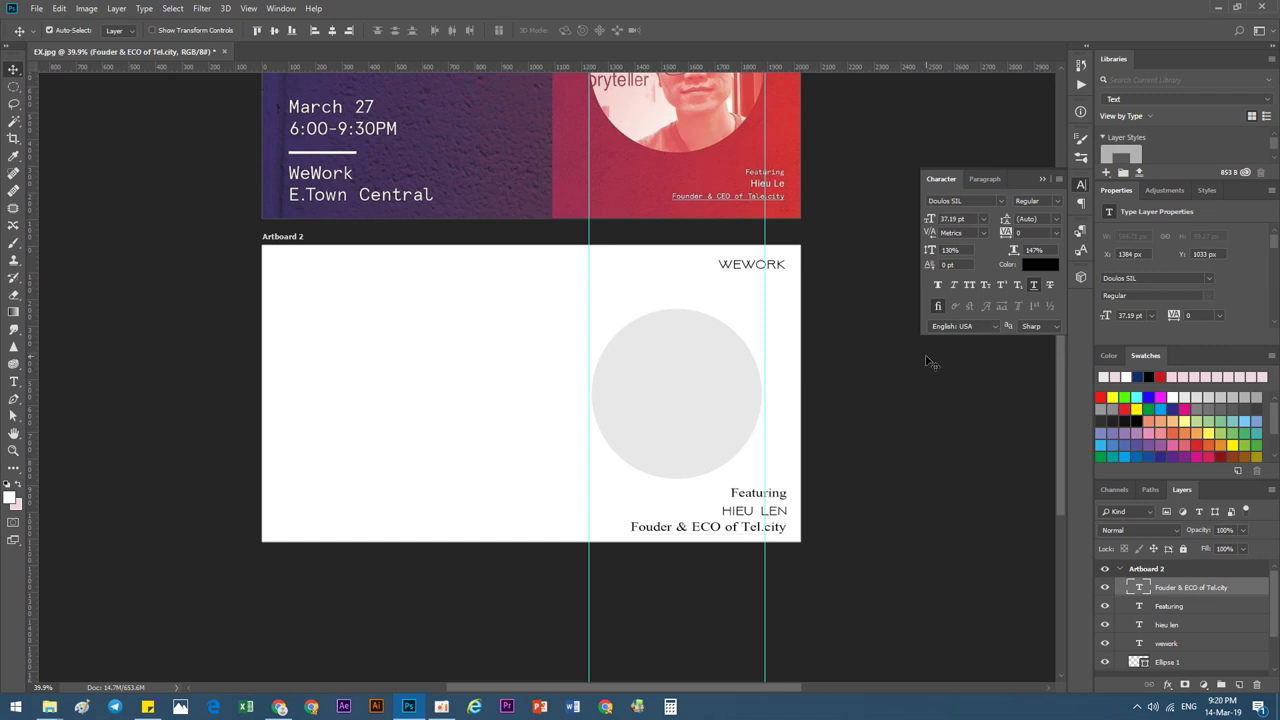
{"action": "key", "text": "ctrl+t"}
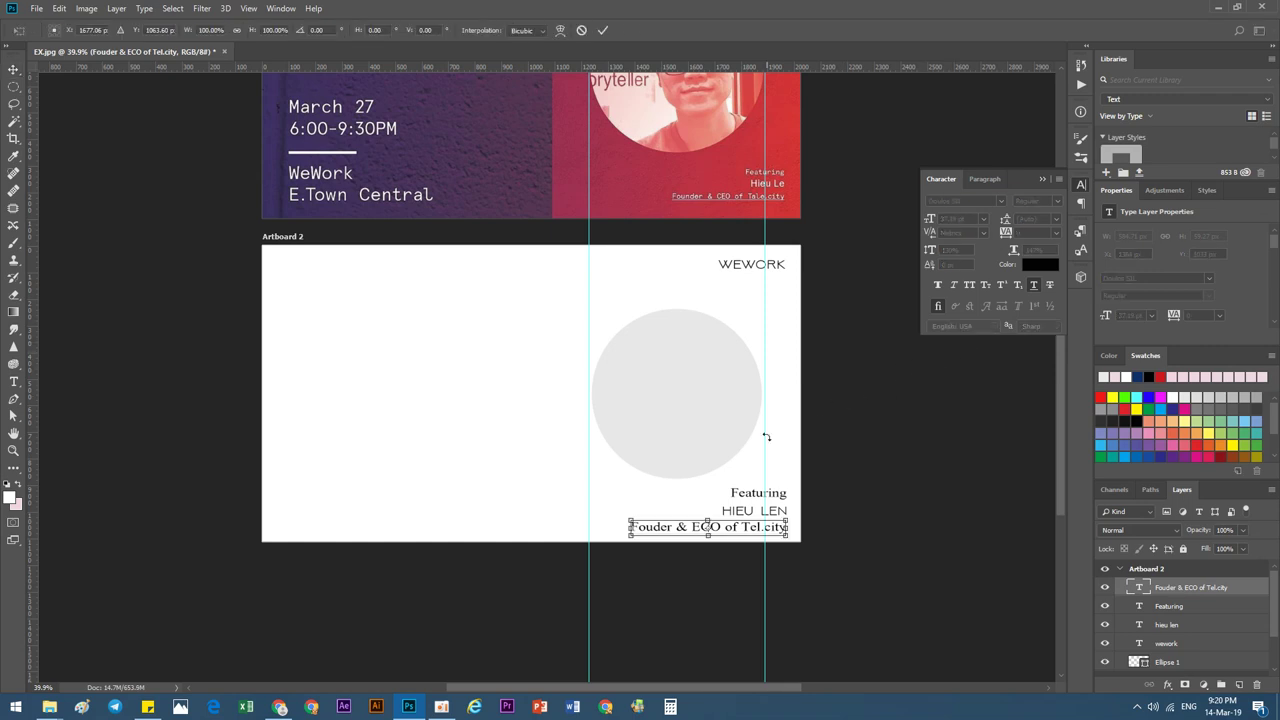
{"action": "left_click_drag", "start_coordinate": [631, 527], "coordinate": [657, 527]}
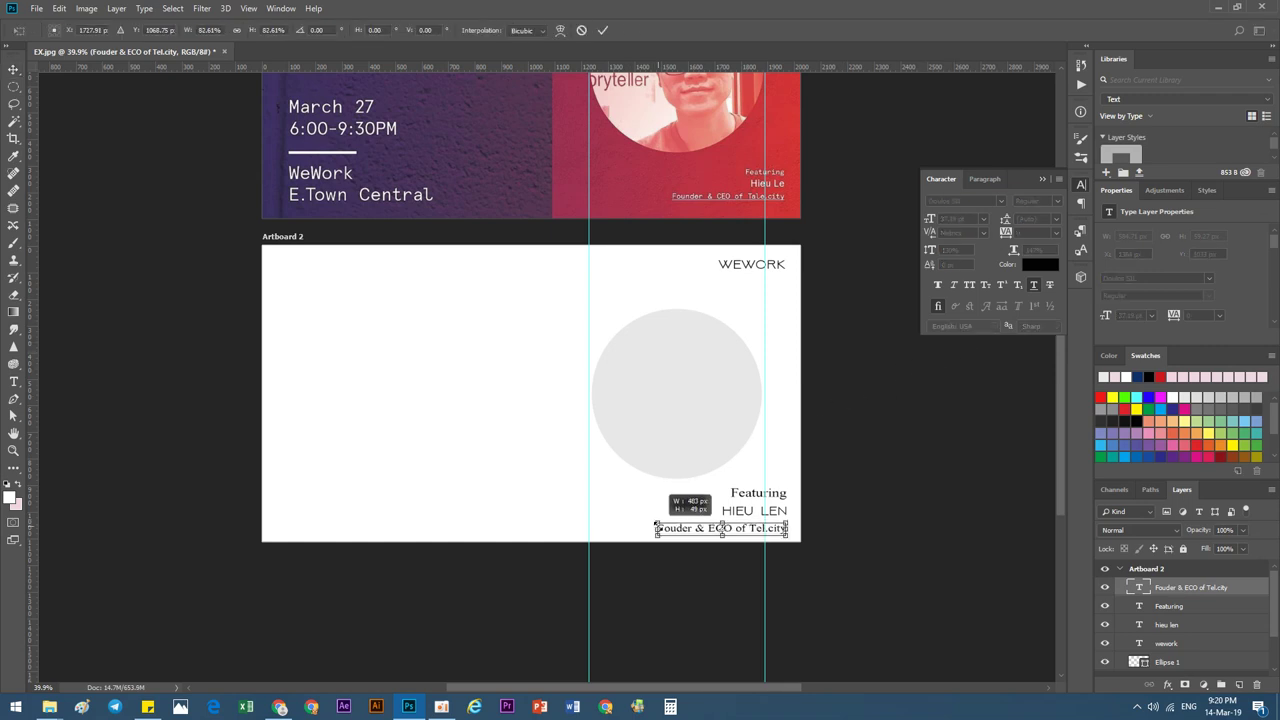
{"action": "key", "text": "Return"}
{"action": "key", "text": "Up"}
{"action": "key", "text": "Up"}
{"action": "key", "text": "Up"}
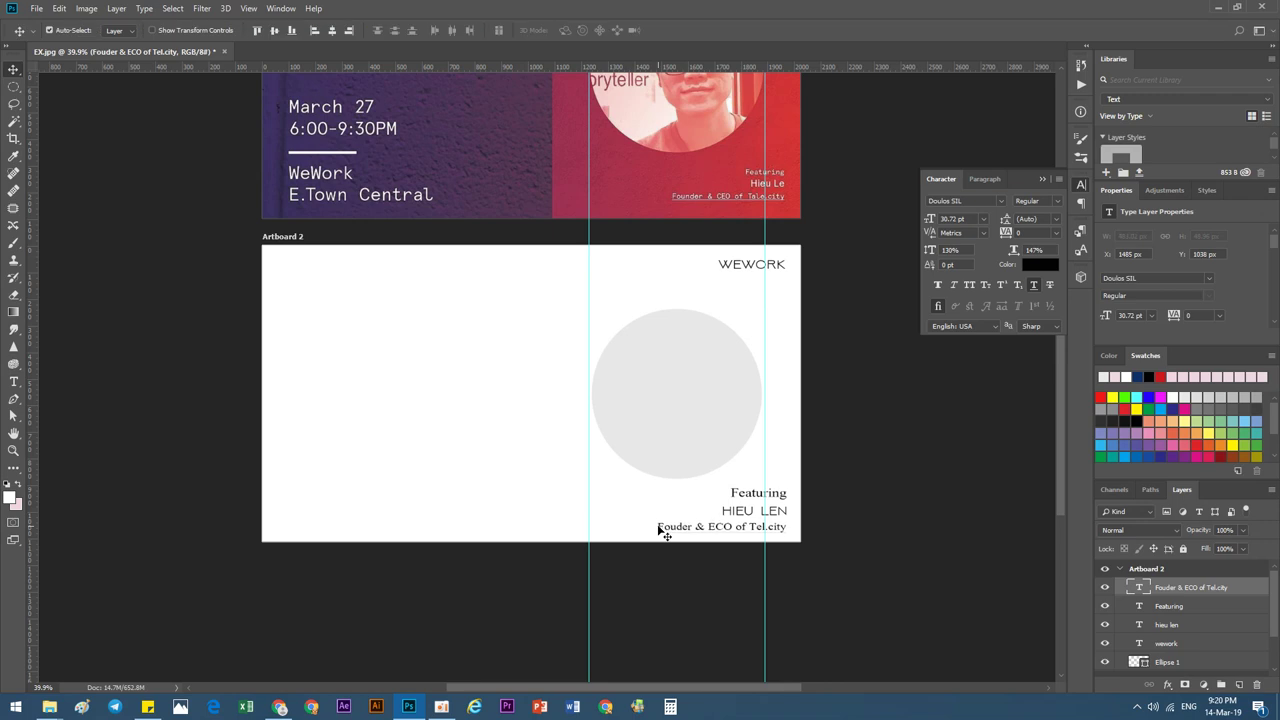
{"action": "scroll", "coordinate": [710, 497], "scroll_direction": "down", "scroll_amount": 1}
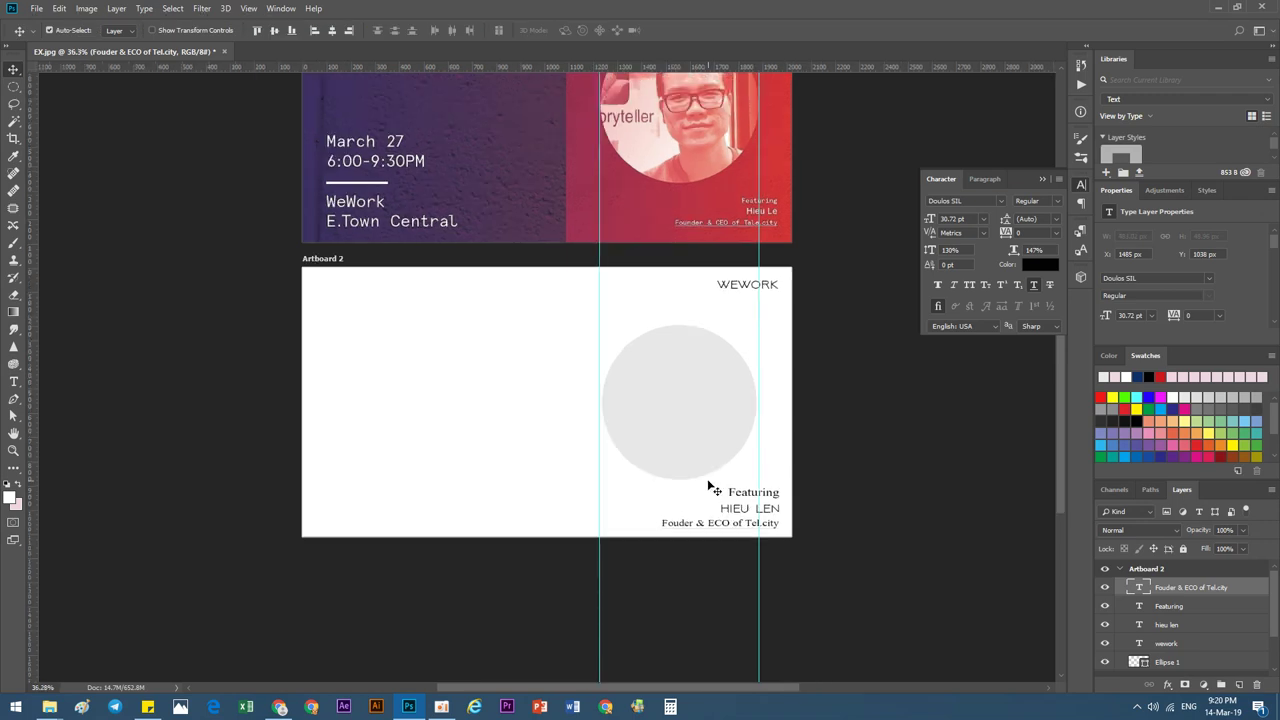
{"action": "scroll", "coordinate": [528, 420], "scroll_direction": "down", "scroll_amount": 1}
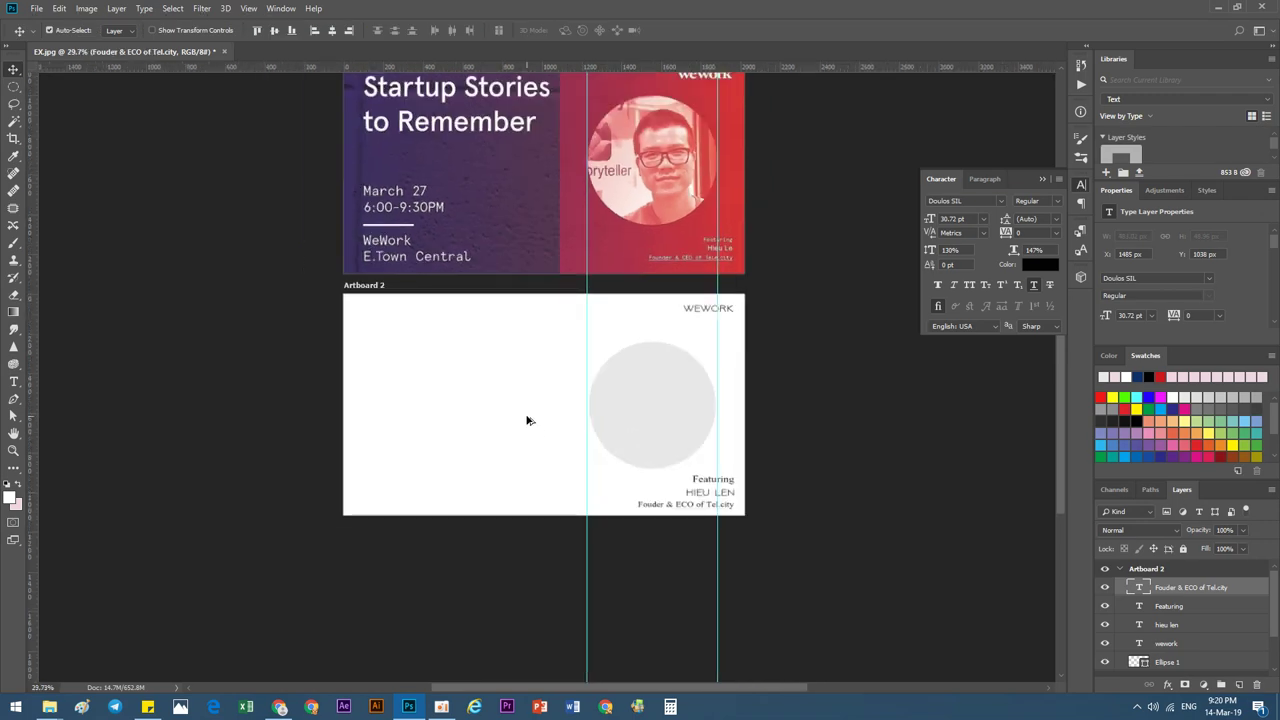
{"action": "scroll", "coordinate": [528, 420], "scroll_direction": "down", "scroll_amount": 1}
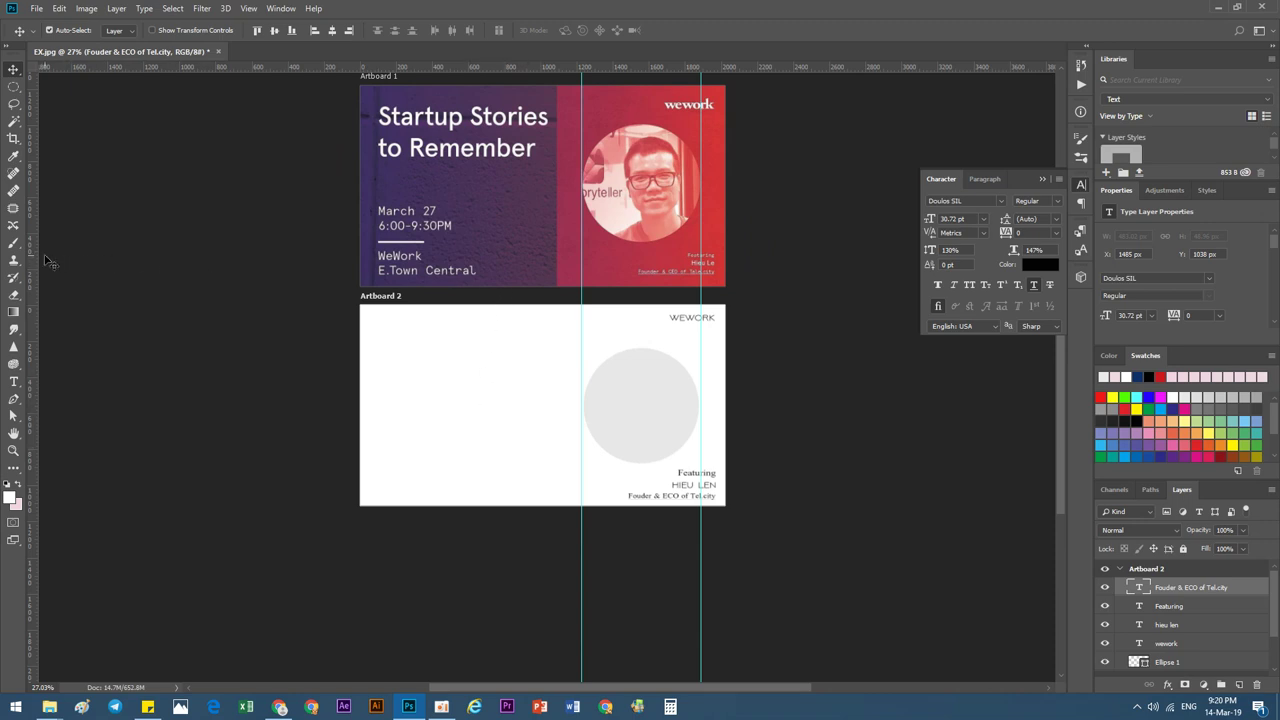
Add a vertical guide at the colour split and draw a rectangle over Artboard 2's right half, sent to the back.
{"action": "left_click_drag", "start_coordinate": [32, 258], "coordinate": [555, 228]}
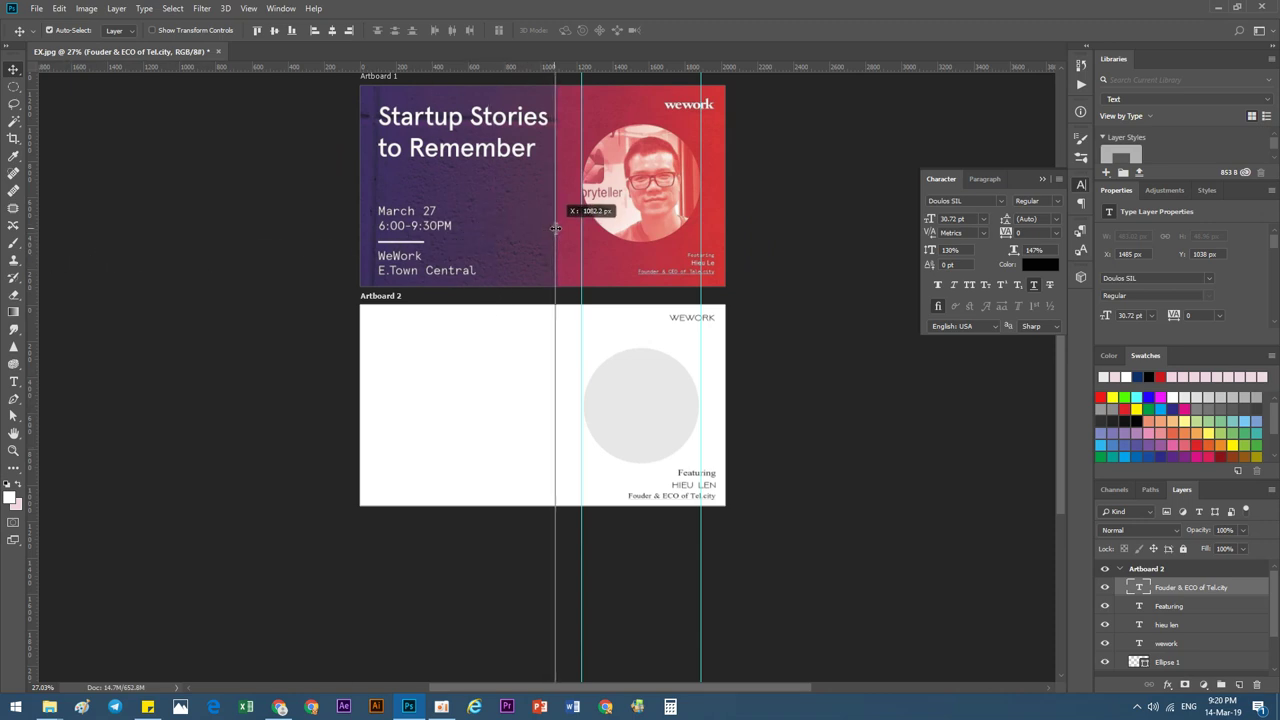
{"action": "left_click_drag", "start_coordinate": [555, 228], "coordinate": [557, 228]}
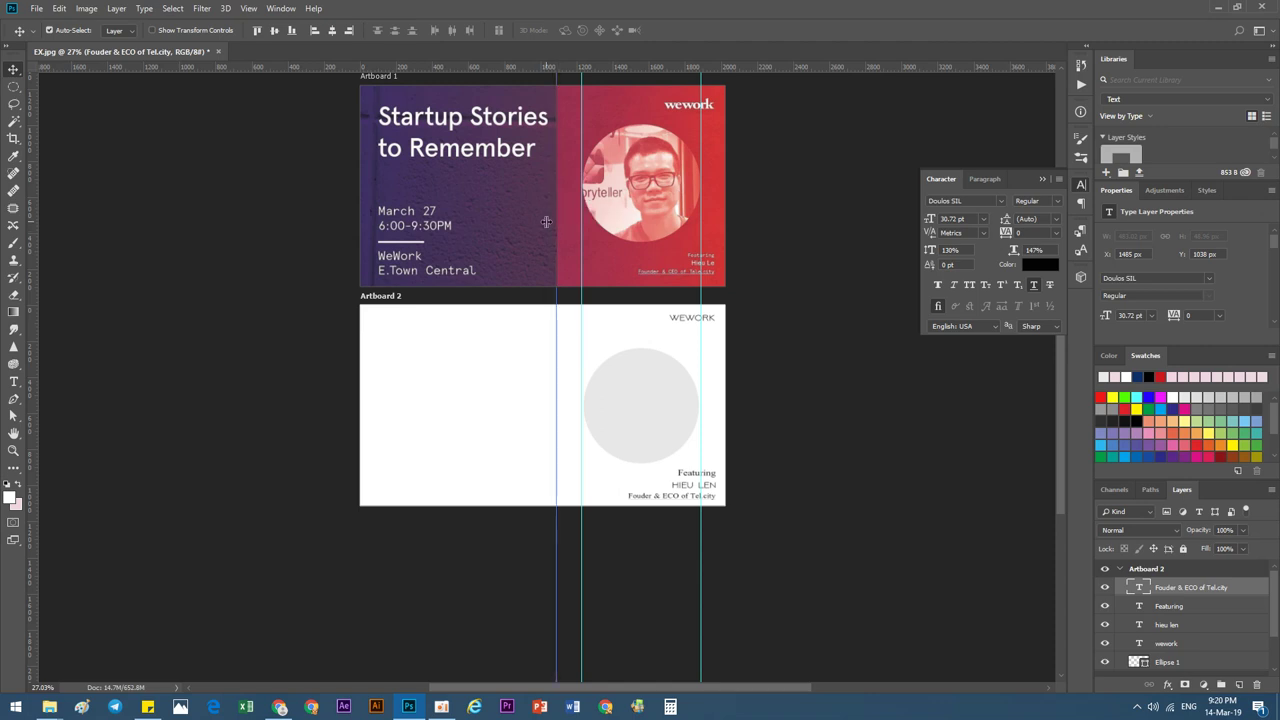
{"action": "key", "text": "u"}
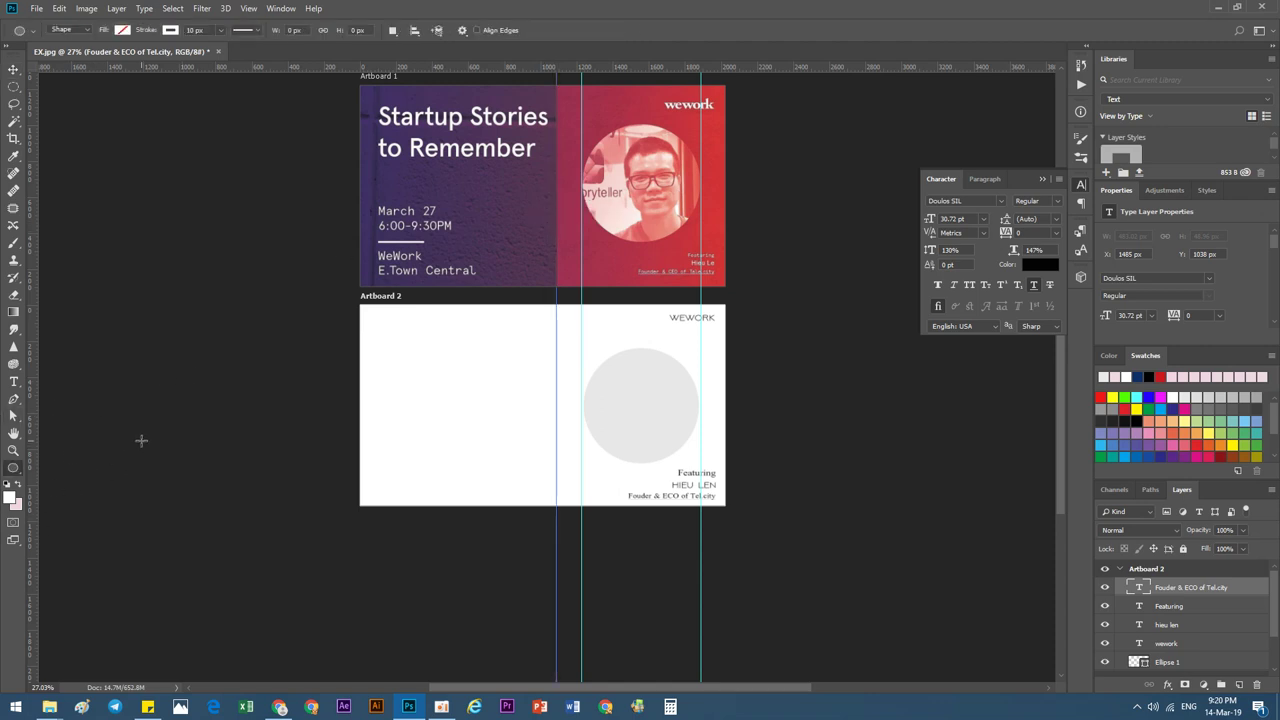
{"action": "key", "text": "shift+u"}
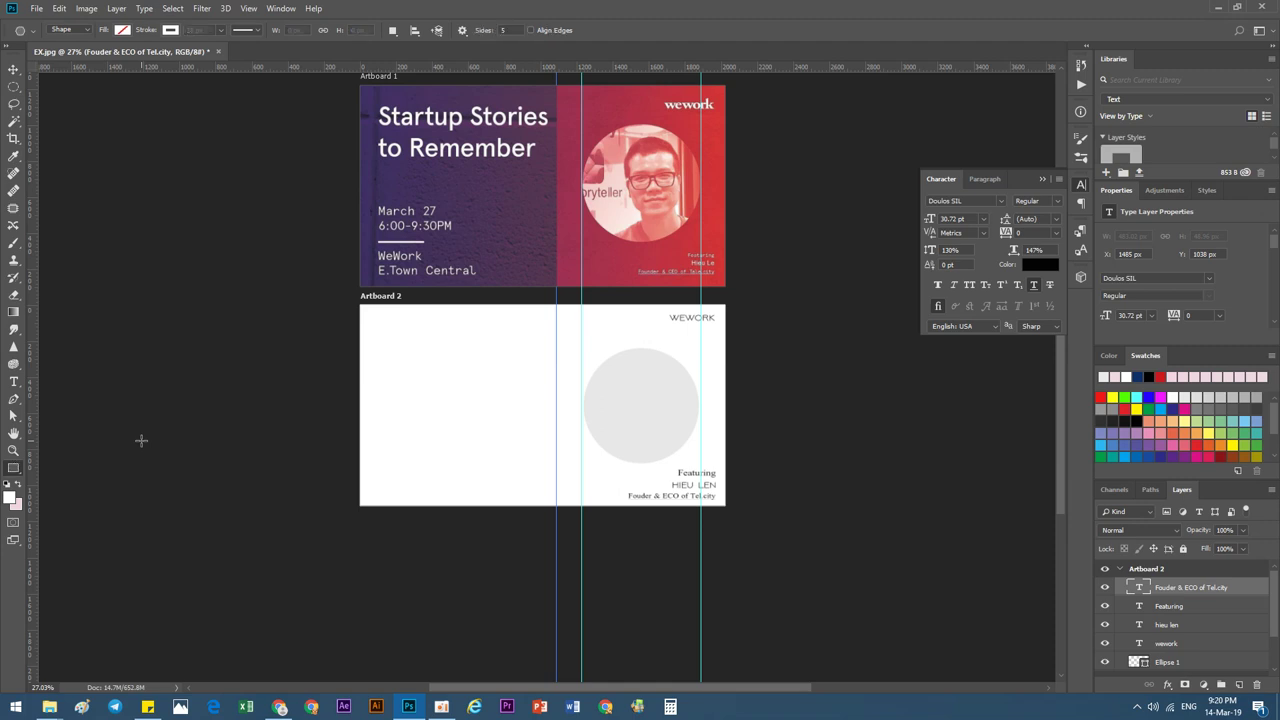
{"action": "key", "text": "shift+u"}
{"action": "left_click_drag", "start_coordinate": [556, 298], "coordinate": [727, 510]}
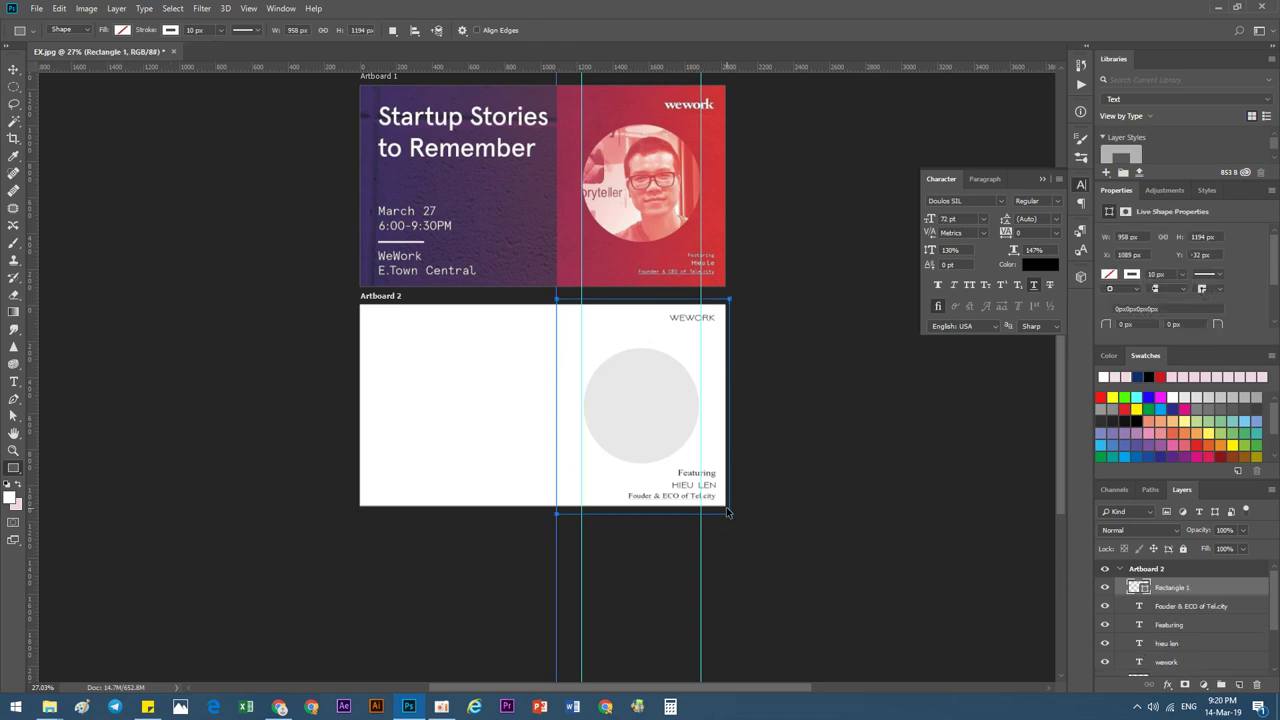
{"action": "key", "text": "ctrl+shift+bracketleft"}
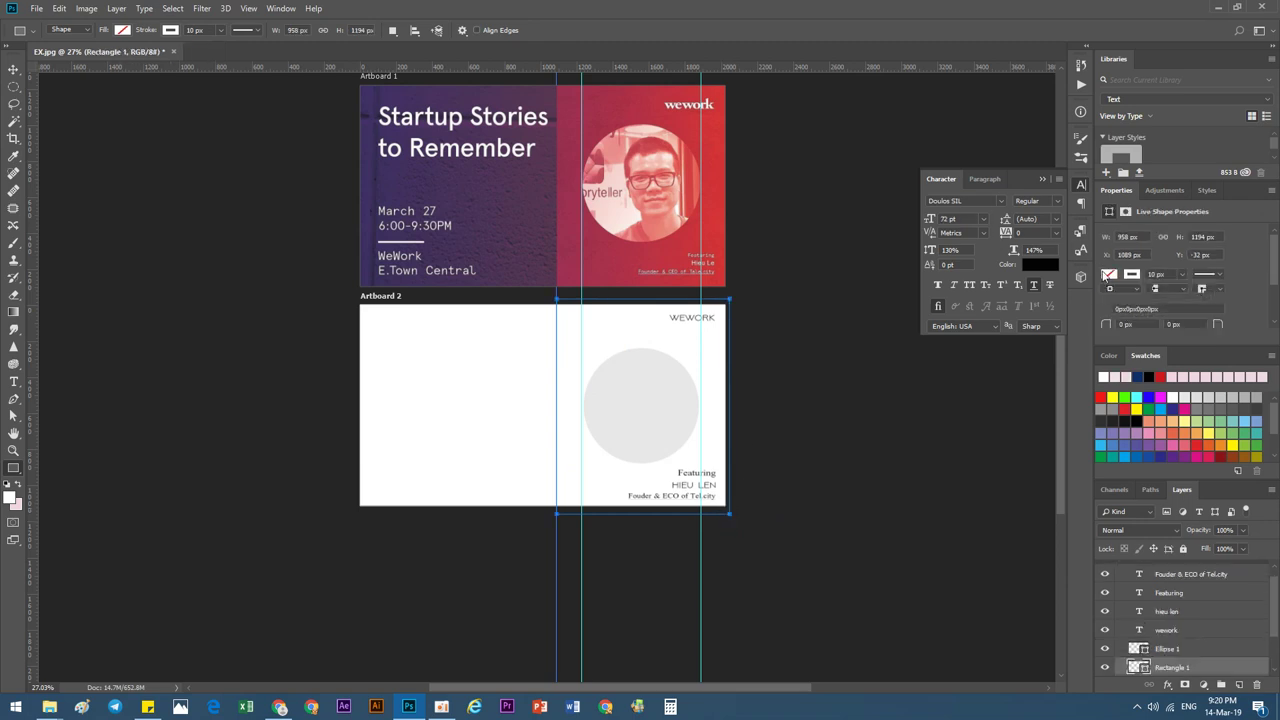
Fill the rectangle with the red eyedropped from Artboard 1.
{"action": "left_click", "coordinate": [1108, 275]}
{"action": "left_click", "coordinate": [1238, 300]}
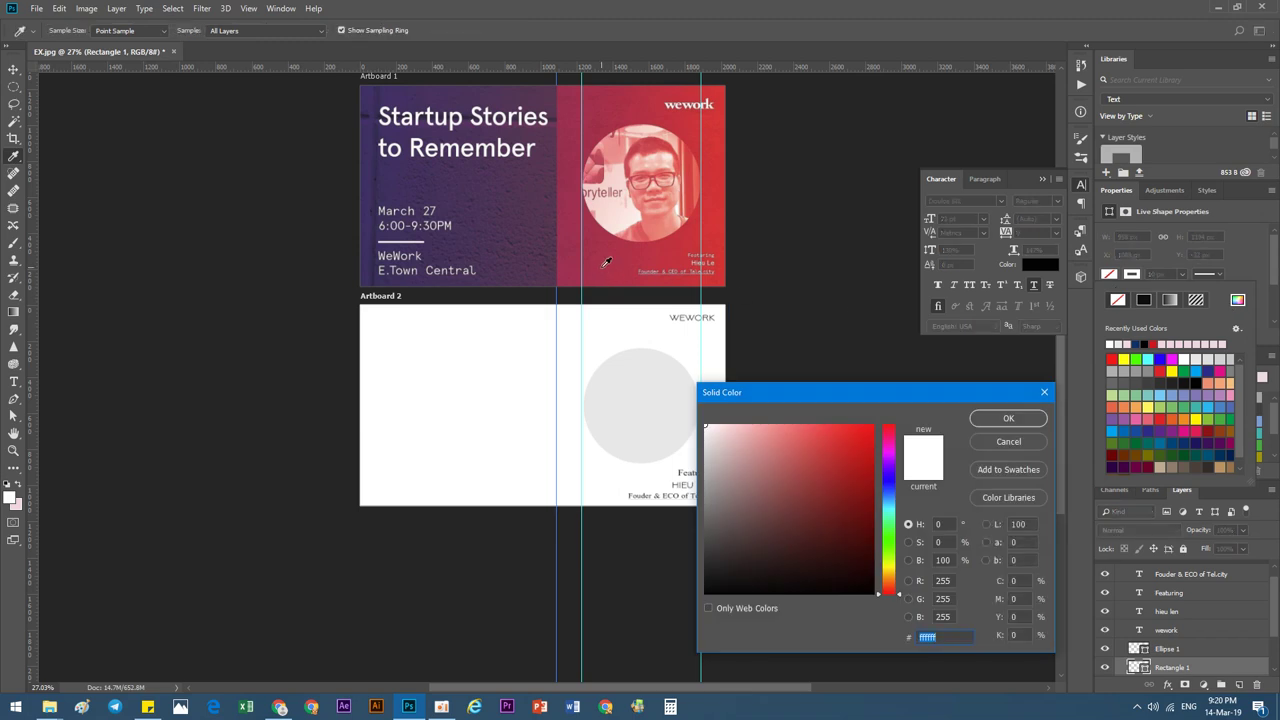
{"action": "left_click", "coordinate": [604, 253]}
{"action": "left_click", "coordinate": [1010, 418]}
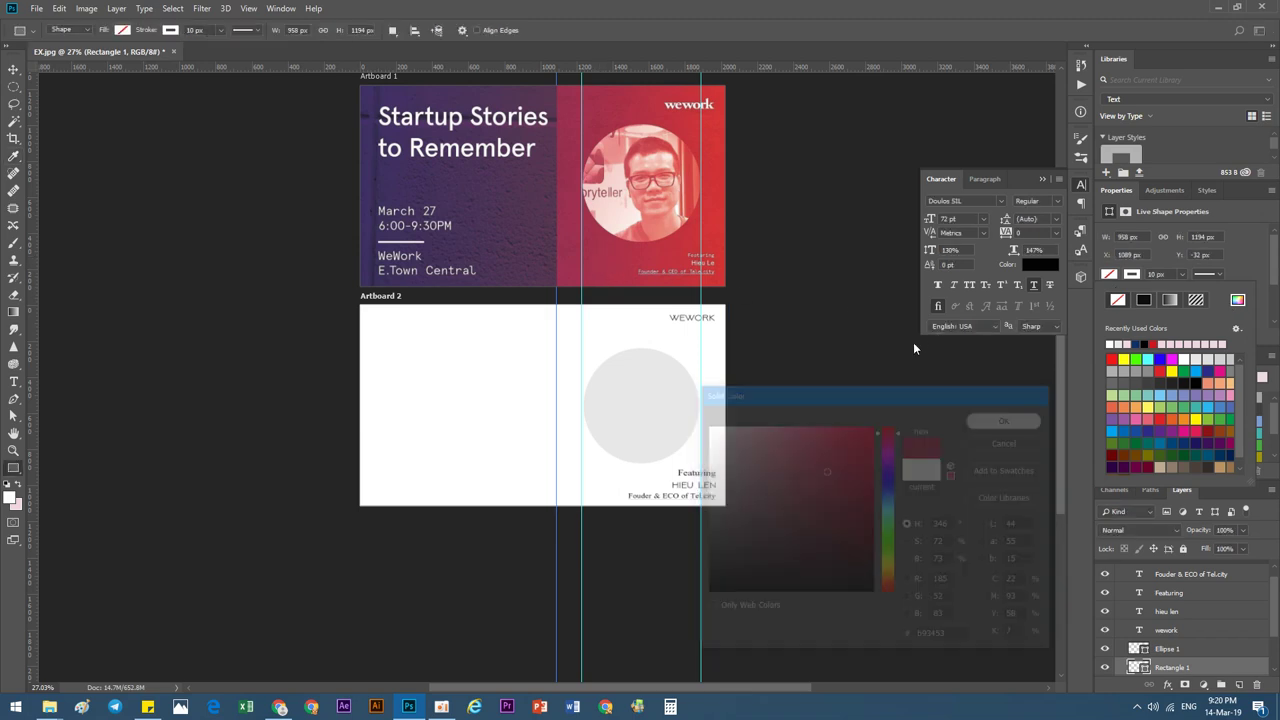
{"action": "left_click", "coordinate": [1104, 278]}
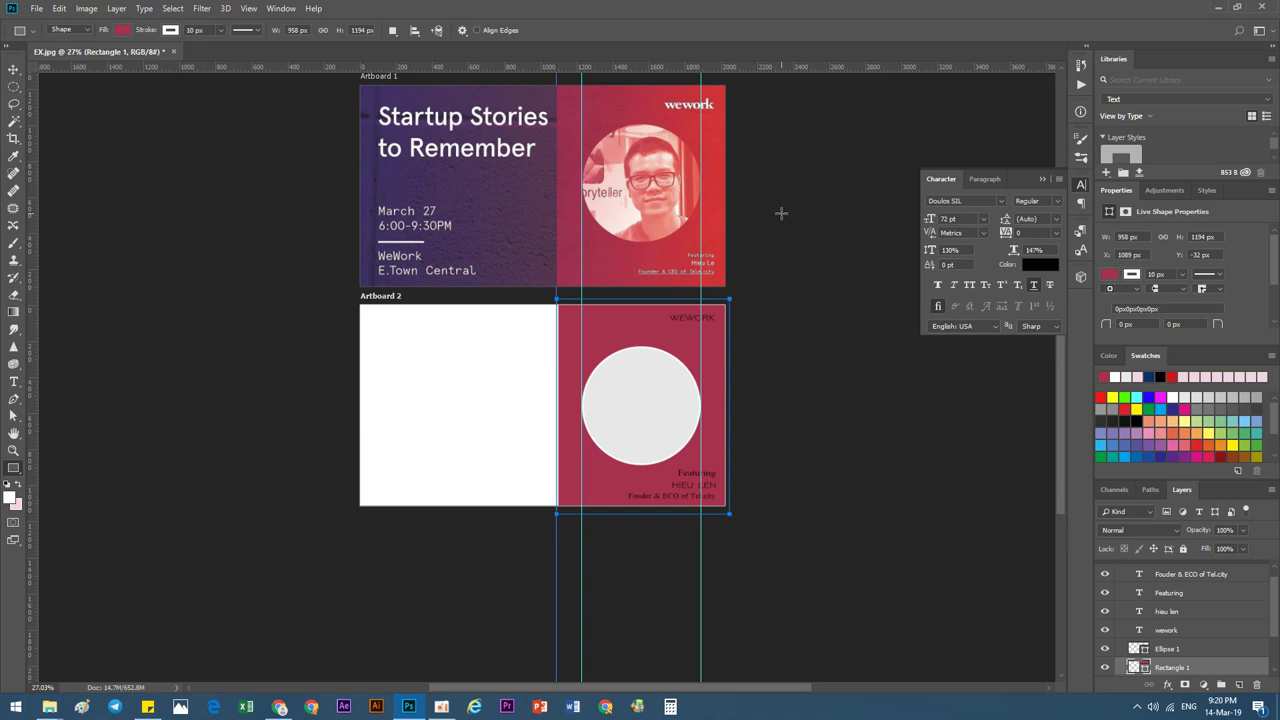
{"action": "left_click", "coordinate": [1136, 274]}
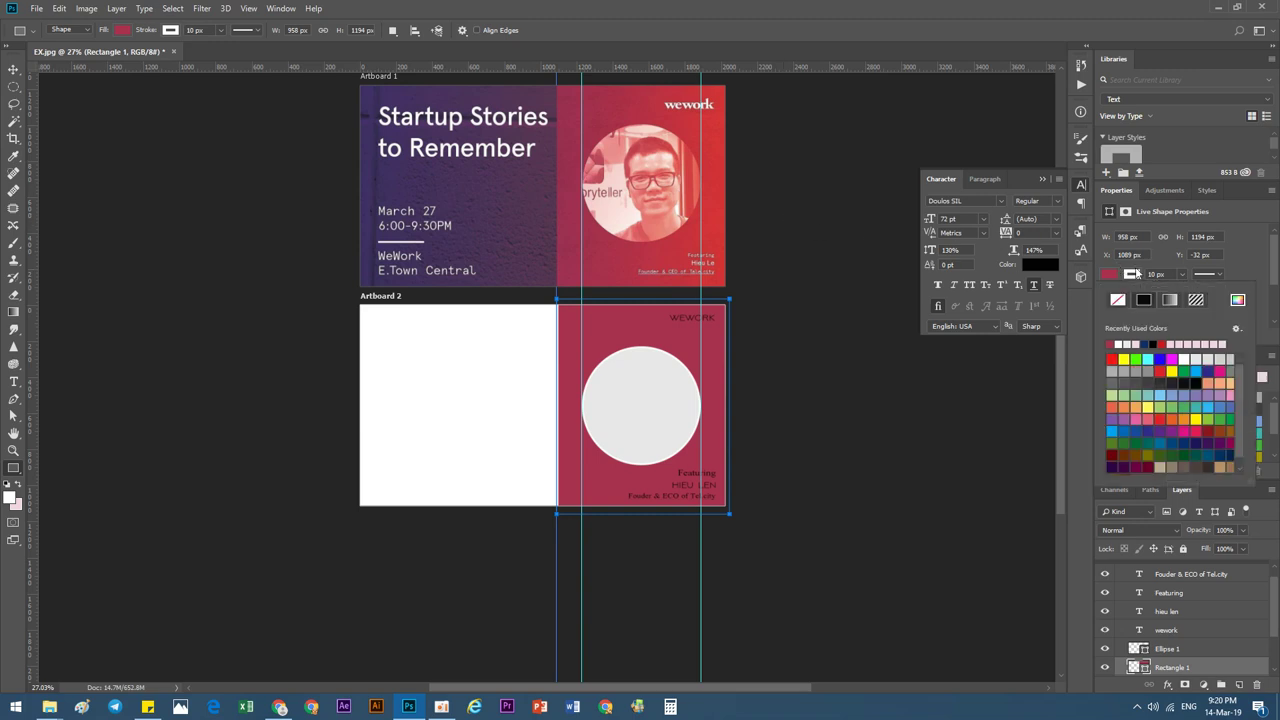
{"action": "left_click", "coordinate": [13, 70]}
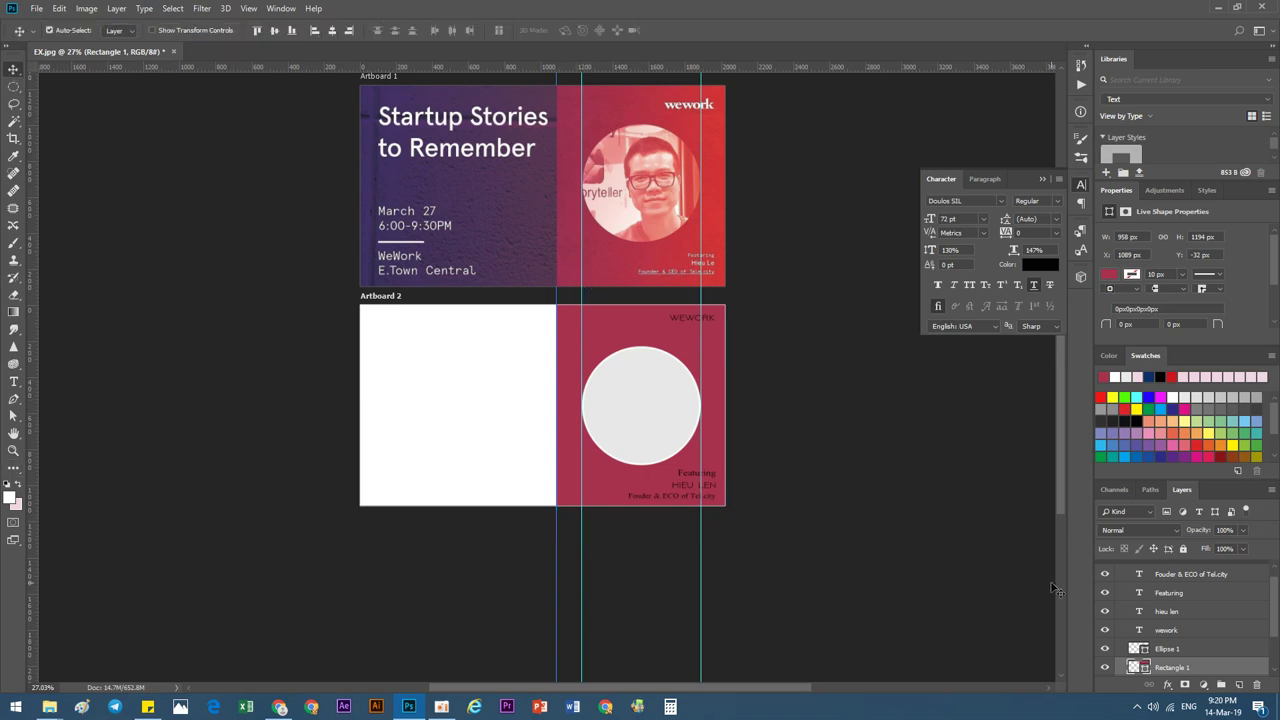
{"action": "scroll", "coordinate": [1200, 665], "scroll_direction": "down", "scroll_amount": 1}
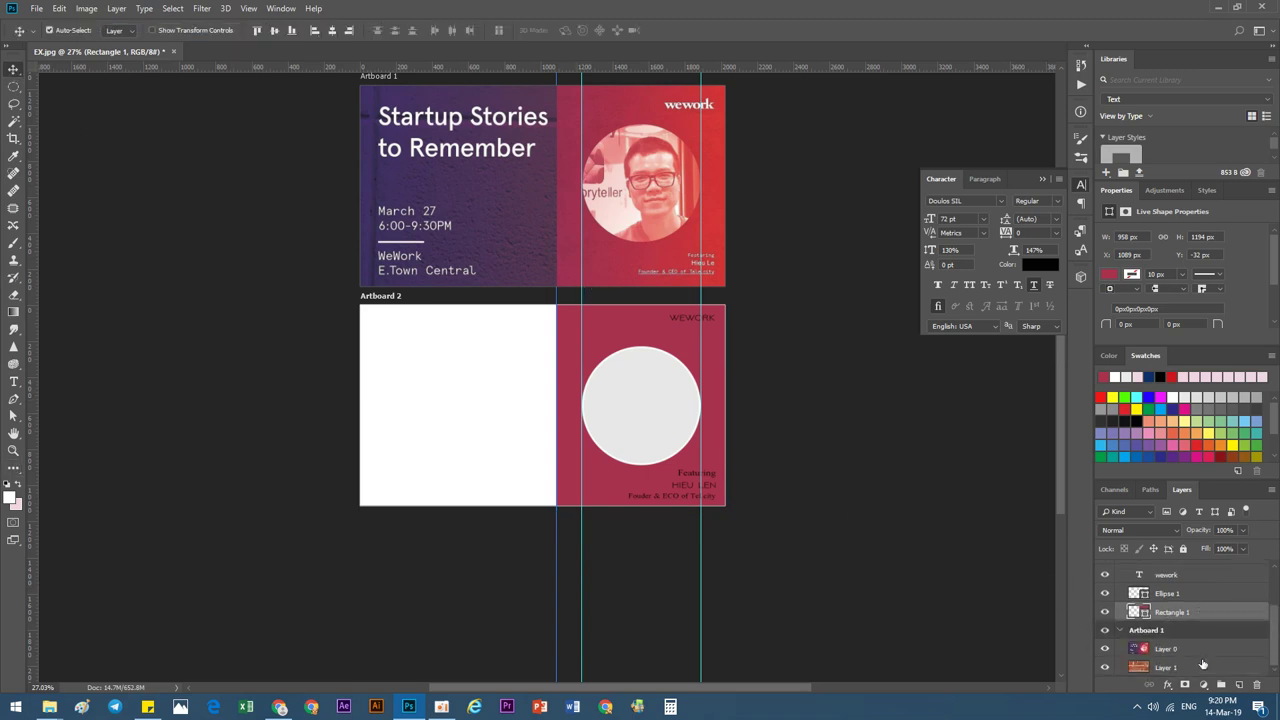
Add a Gradient Overlay layer effect to Rectangle 1.
{"action": "left_click", "coordinate": [1169, 686]}
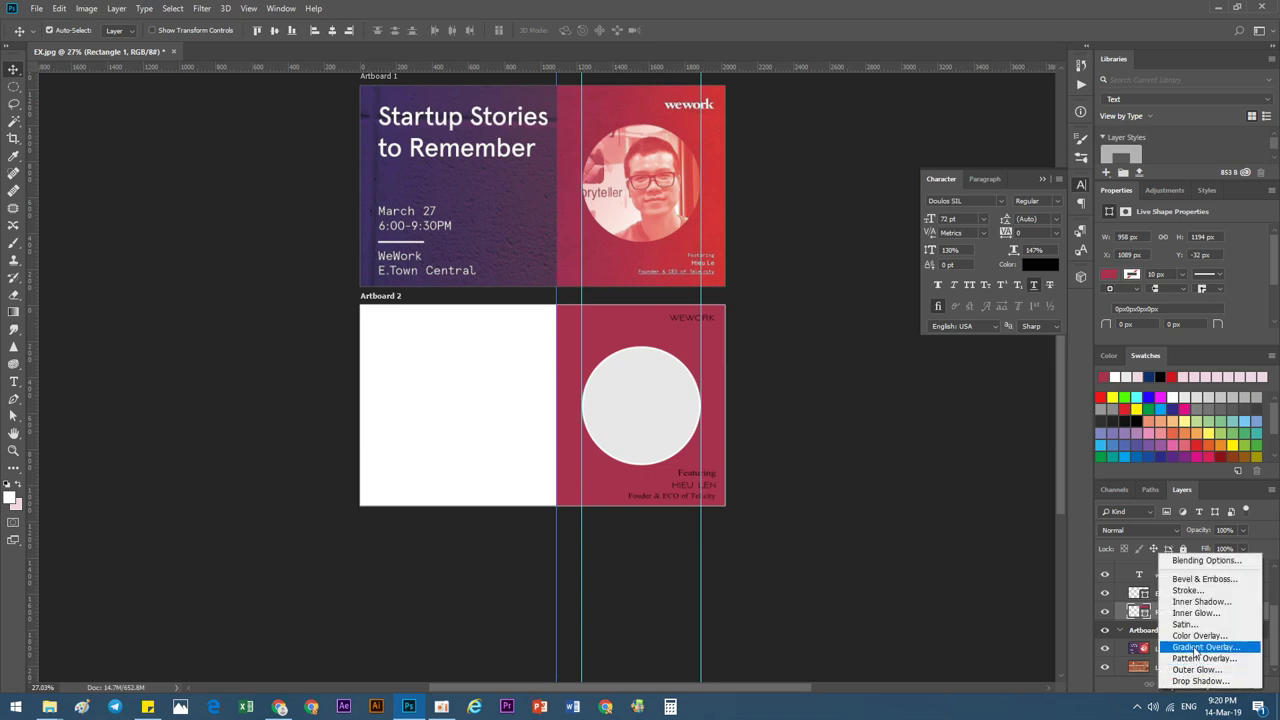
{"action": "left_click", "coordinate": [1198, 648]}
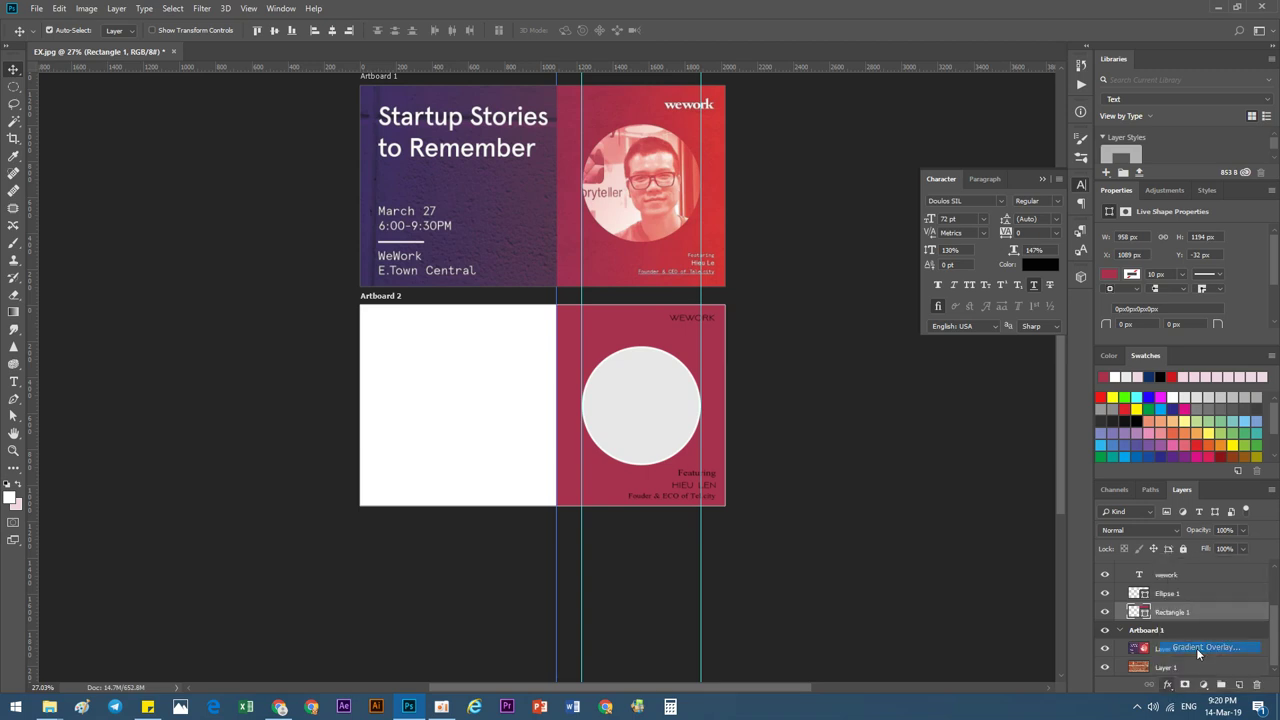
{"action": "left_click_drag", "start_coordinate": [820, 162], "coordinate": [1004, 131]}
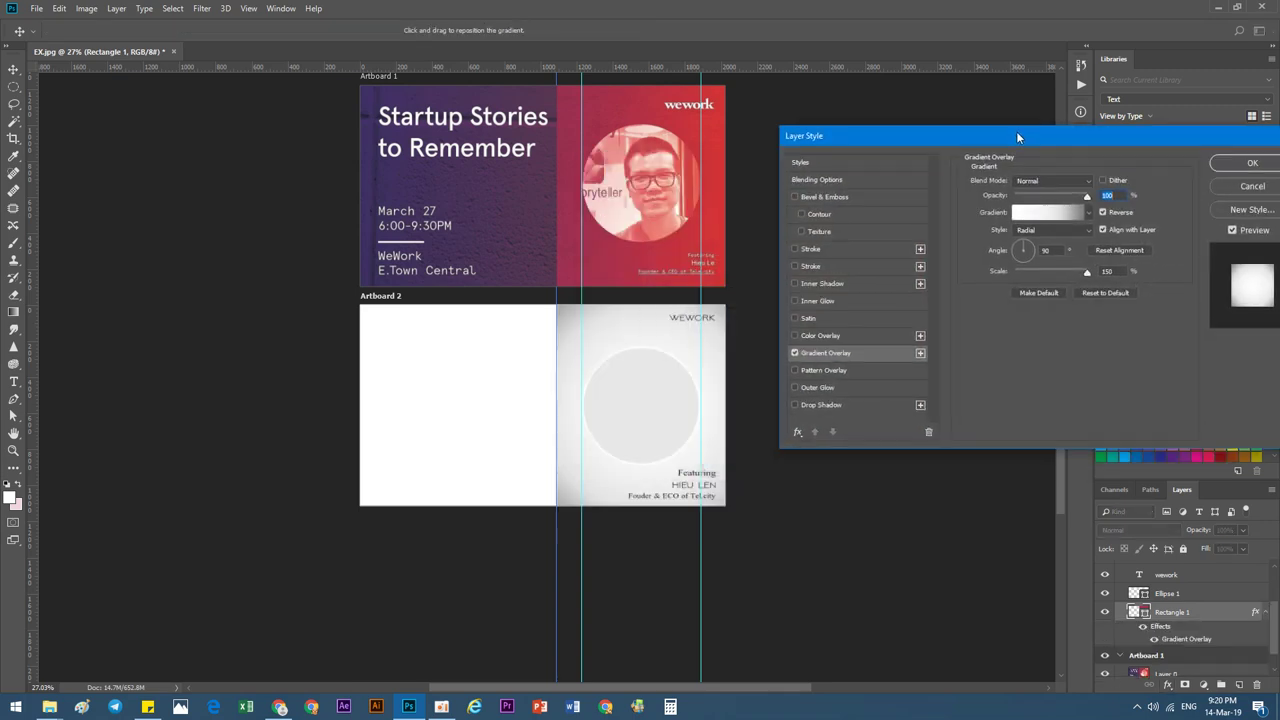
{"action": "left_click", "coordinate": [1032, 212]}
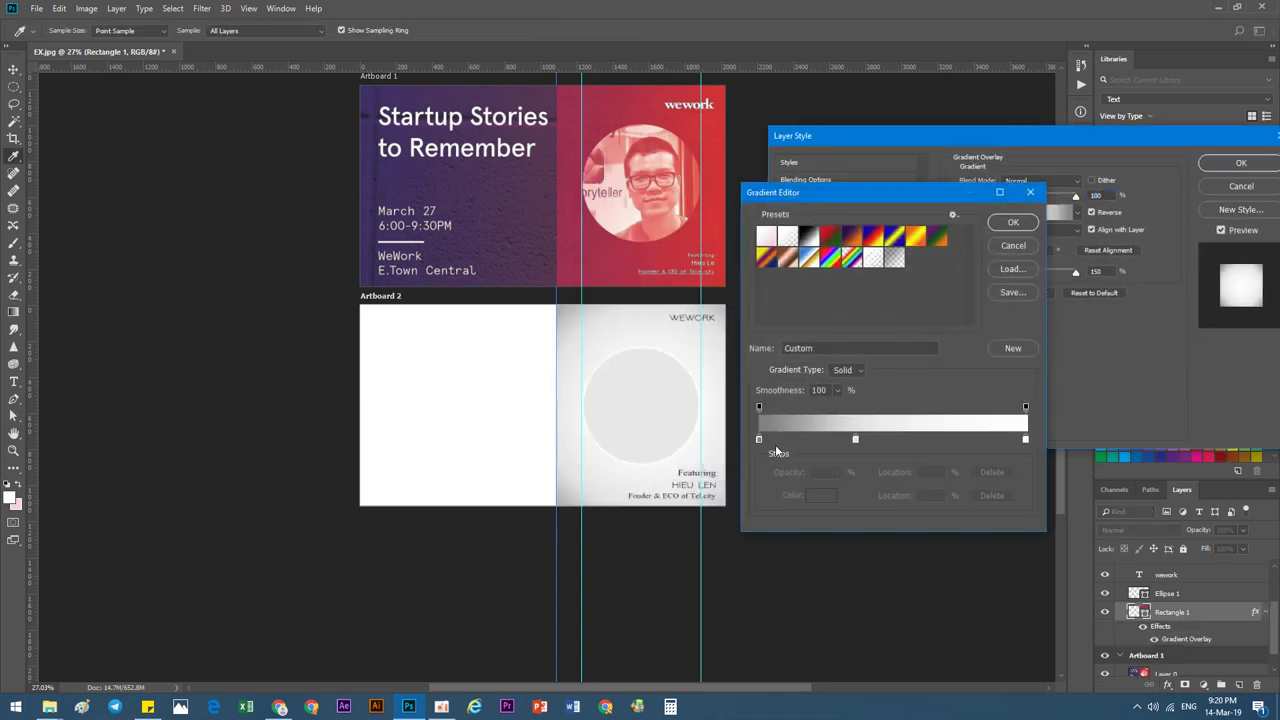
Make the gradient run from Artboard 1's pink to its red, removing the middle white stop.
{"action": "double_click", "coordinate": [759, 440]}
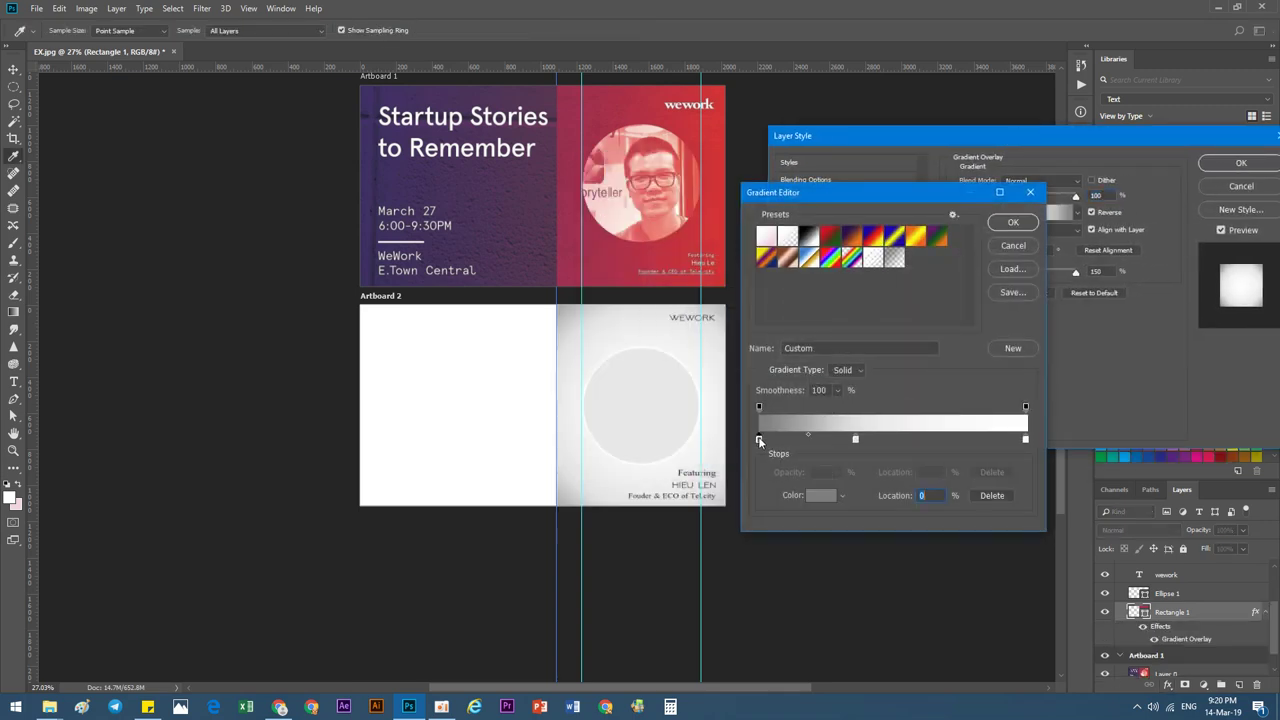
{"action": "left_click", "coordinate": [568, 131]}
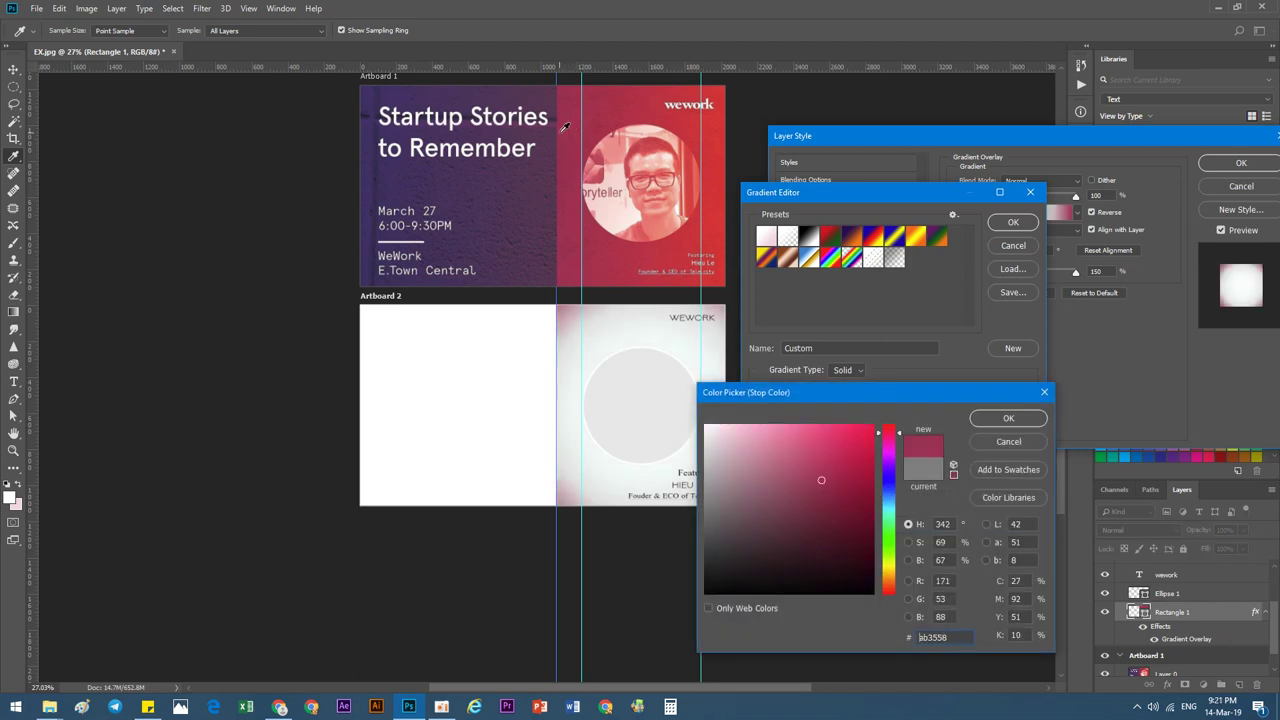
{"action": "left_click", "coordinate": [563, 119]}
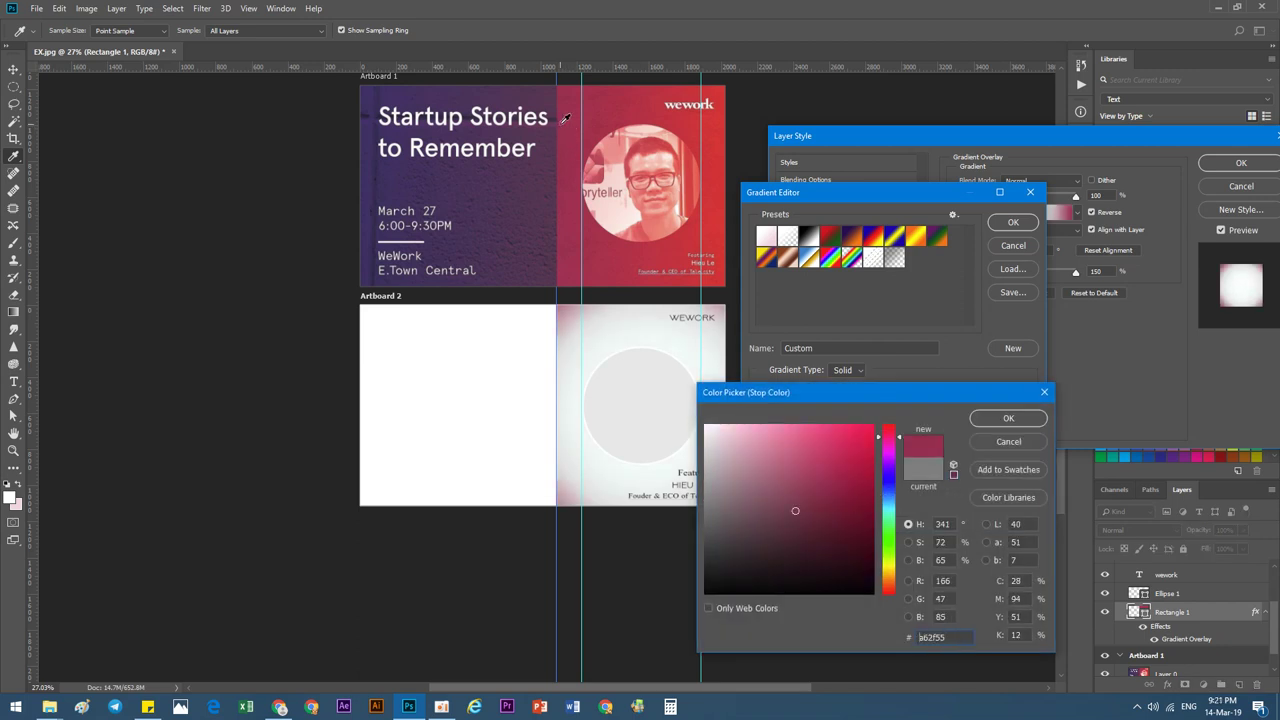
{"action": "left_click", "coordinate": [1008, 418]}
{"action": "double_click", "coordinate": [1026, 440]}
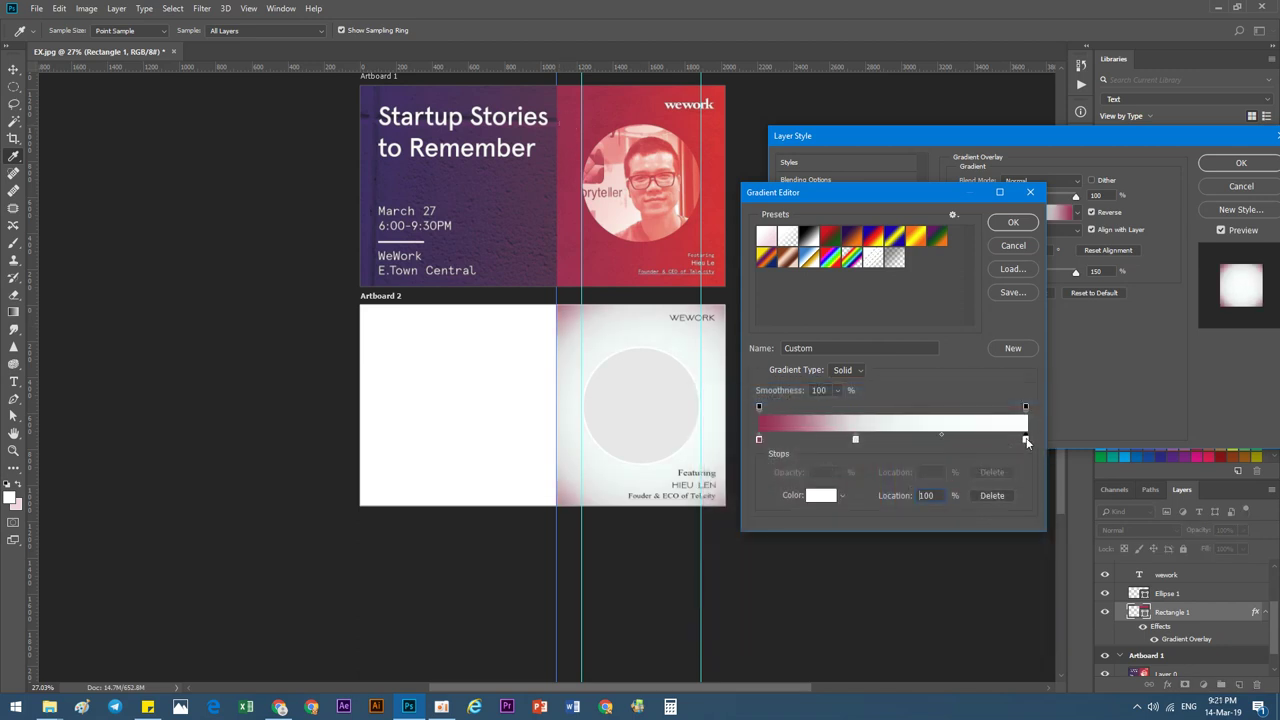
{"action": "left_click", "coordinate": [723, 195]}
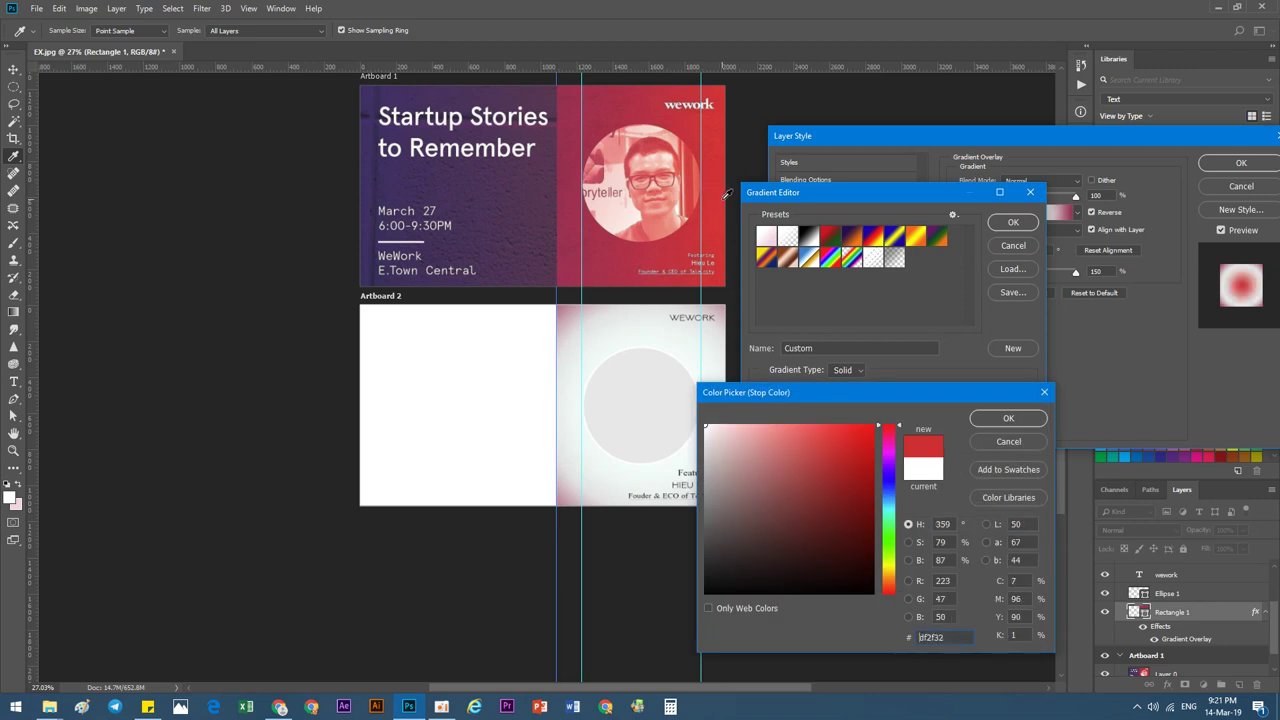
{"action": "left_click", "coordinate": [1005, 418]}
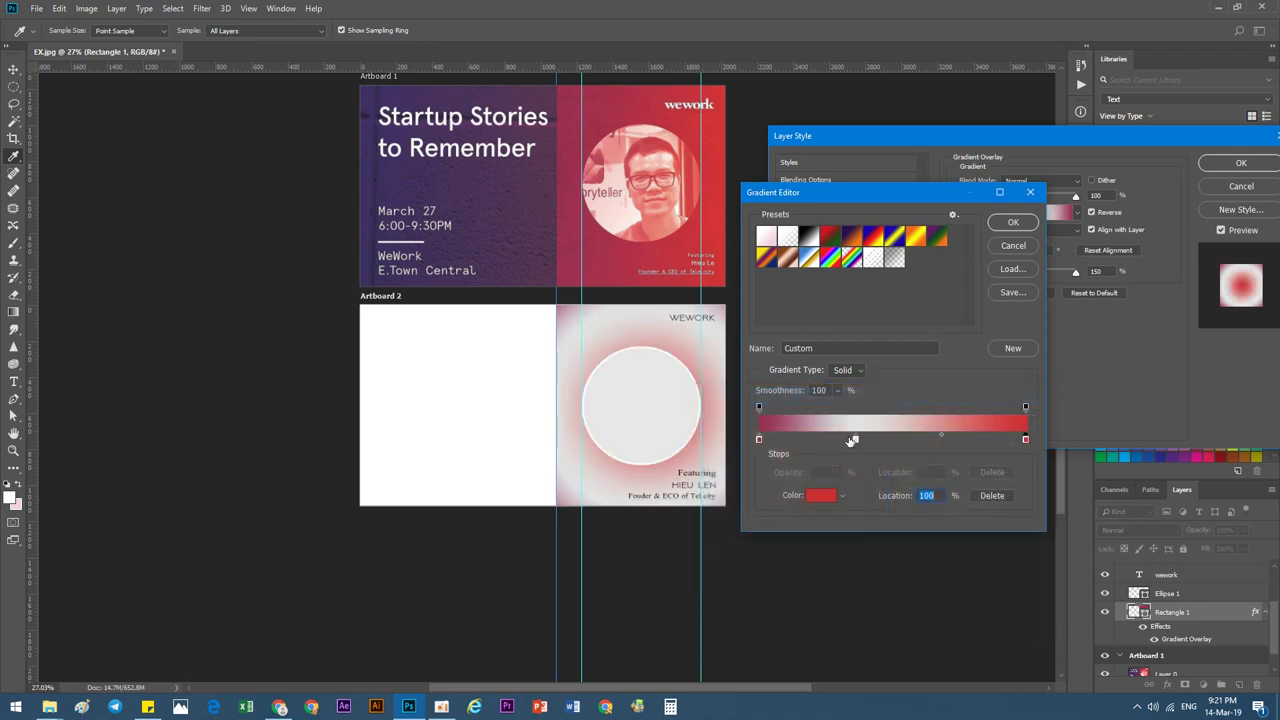
{"action": "left_click_drag", "start_coordinate": [855, 439], "coordinate": [893, 576]}
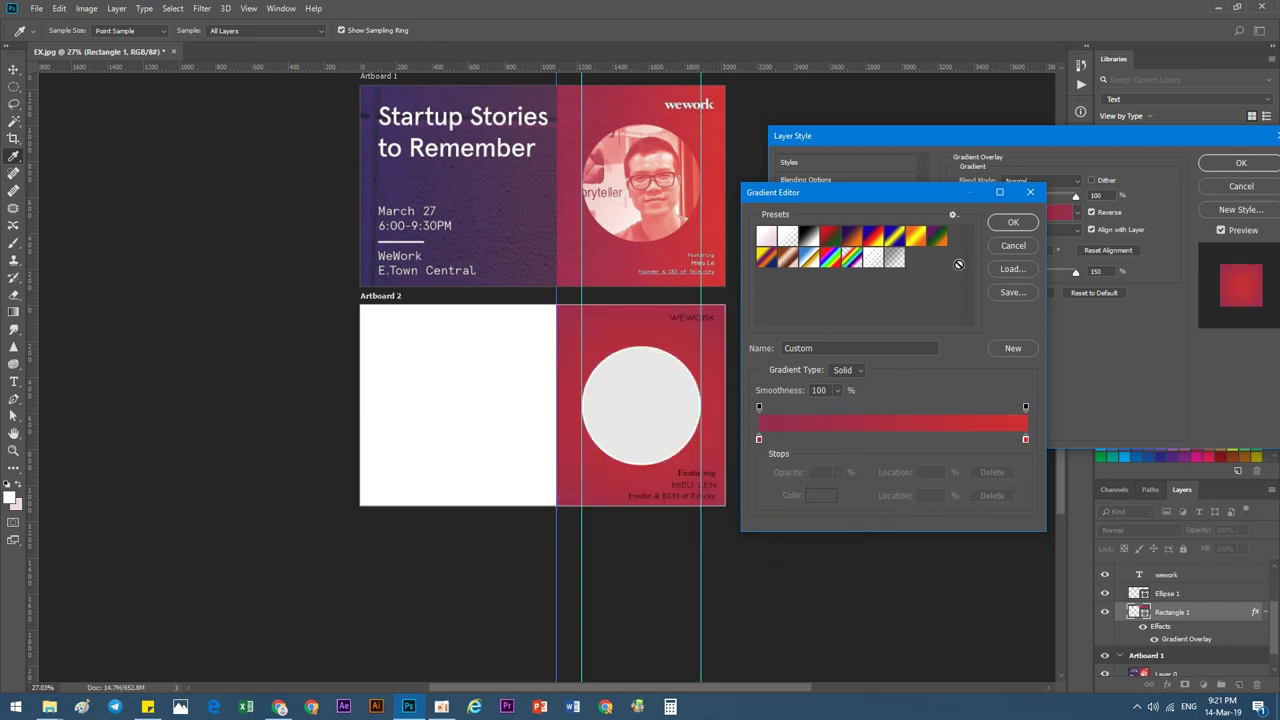
{"action": "left_click", "coordinate": [1013, 224]}
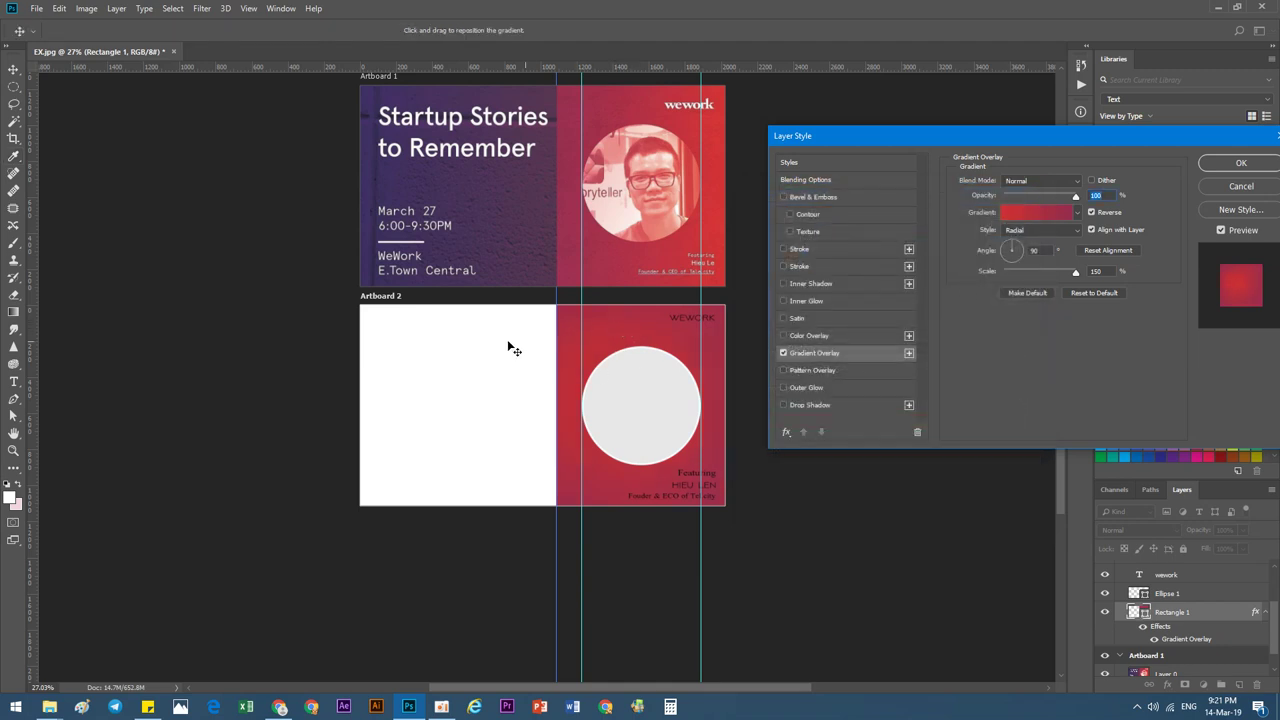
Switch the gradient overlay from Radial to Linear style and reposition it on the rectangle.
{"action": "mouse_move", "coordinate": [474, 346]}
{"action": "left_mouse_down"}
{"action": "mouse_move", "coordinate": [627, 353]}
{"action": "mouse_move", "coordinate": [622, 362]}
{"action": "left_mouse_up"}
{"action": "left_click", "coordinate": [1014, 250]}
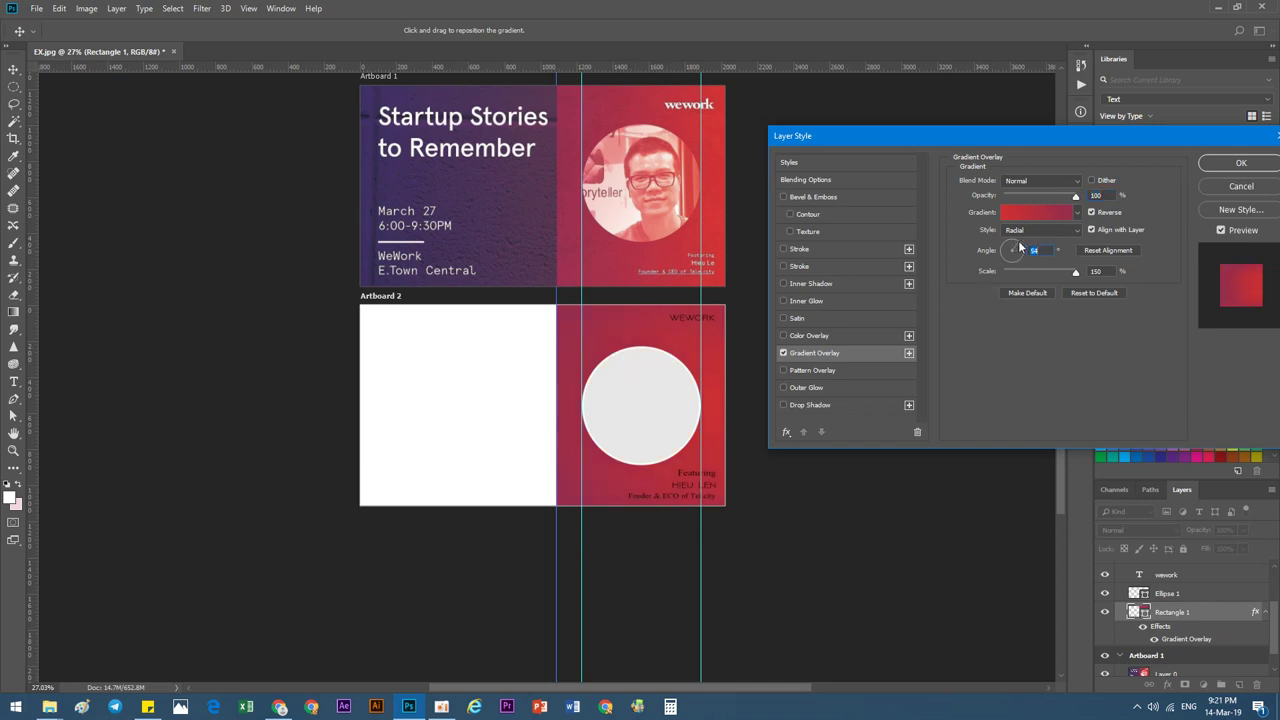
{"action": "left_click_drag", "start_coordinate": [1019, 248], "coordinate": [1061, 275]}
{"action": "left_click", "coordinate": [1050, 229]}
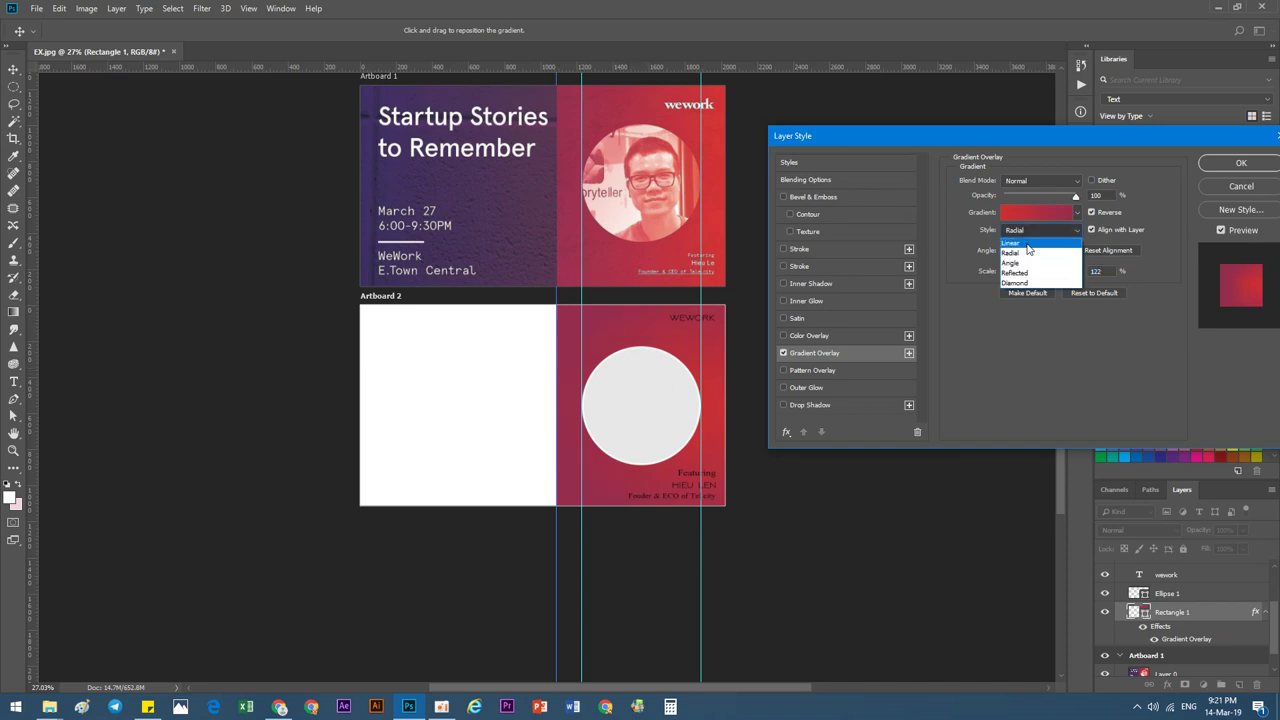
{"action": "left_click", "coordinate": [1020, 244]}
Turn off Reverse, set the angle to 3° and apply the overlay at 122% scale.
{"action": "left_click_drag", "start_coordinate": [660, 400], "coordinate": [648, 387]}
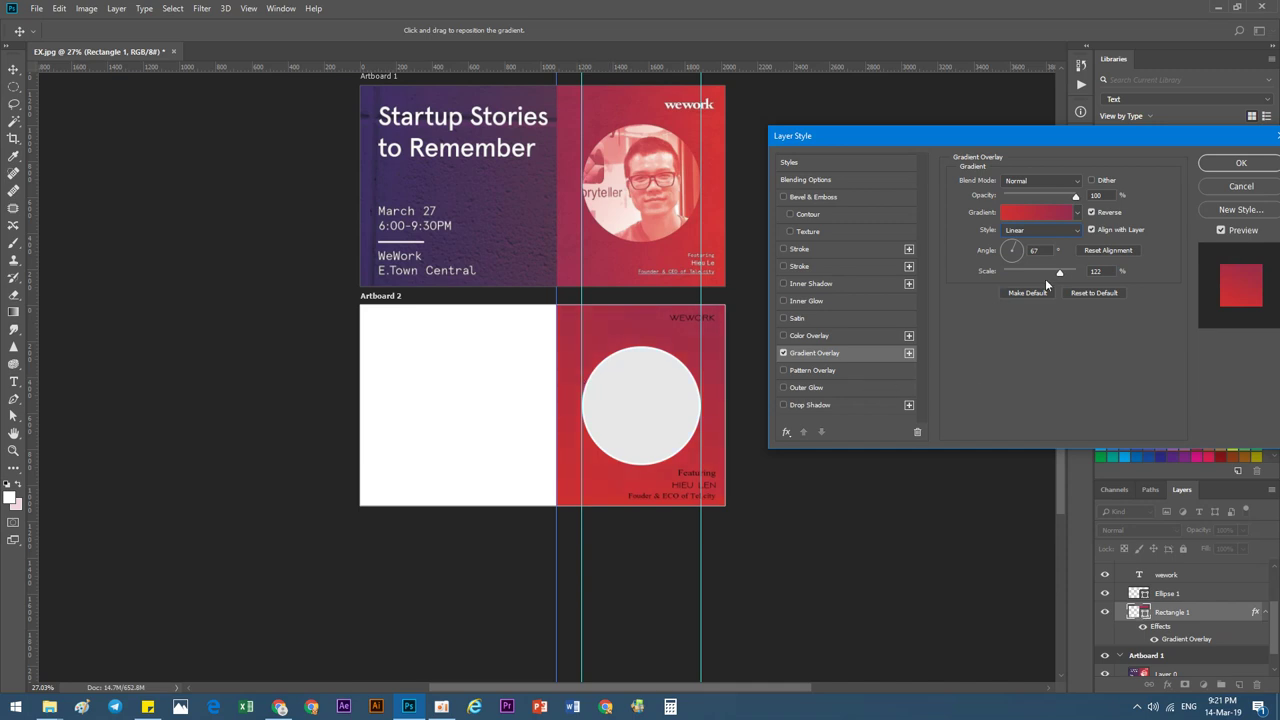
{"action": "left_click", "coordinate": [1097, 210]}
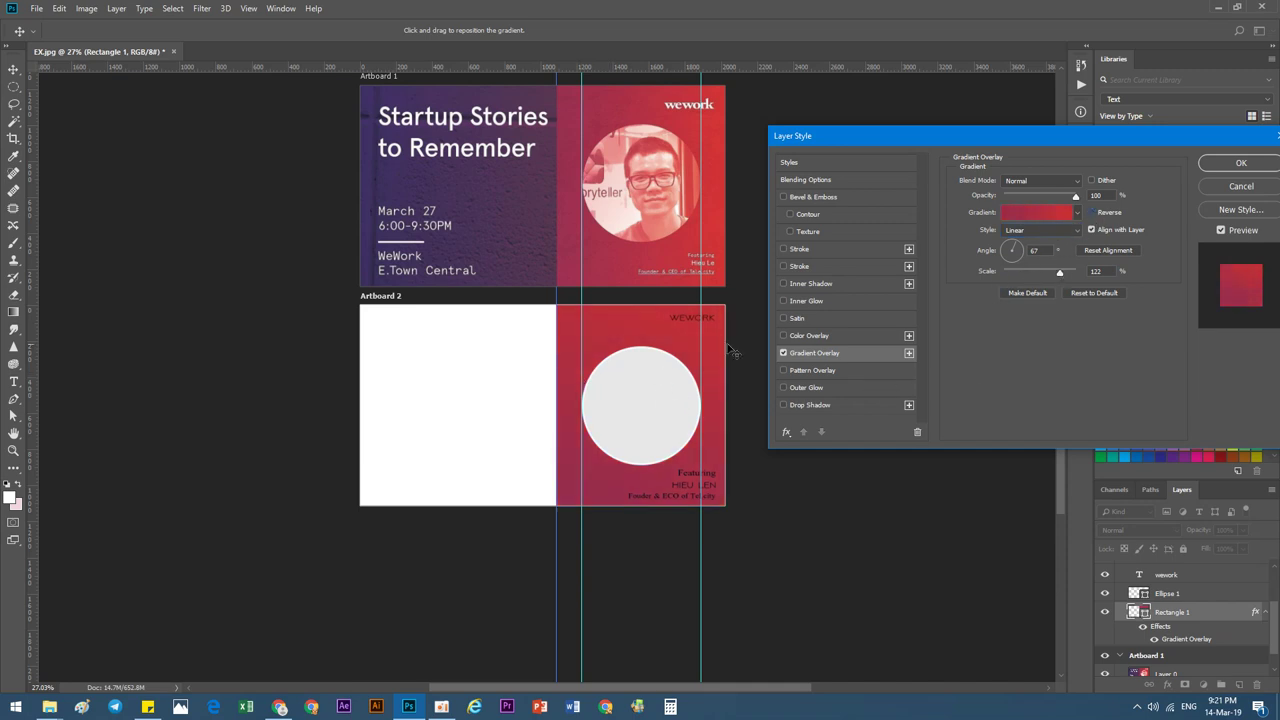
{"action": "left_click", "coordinate": [1007, 247]}
{"action": "type", "text": "180"}
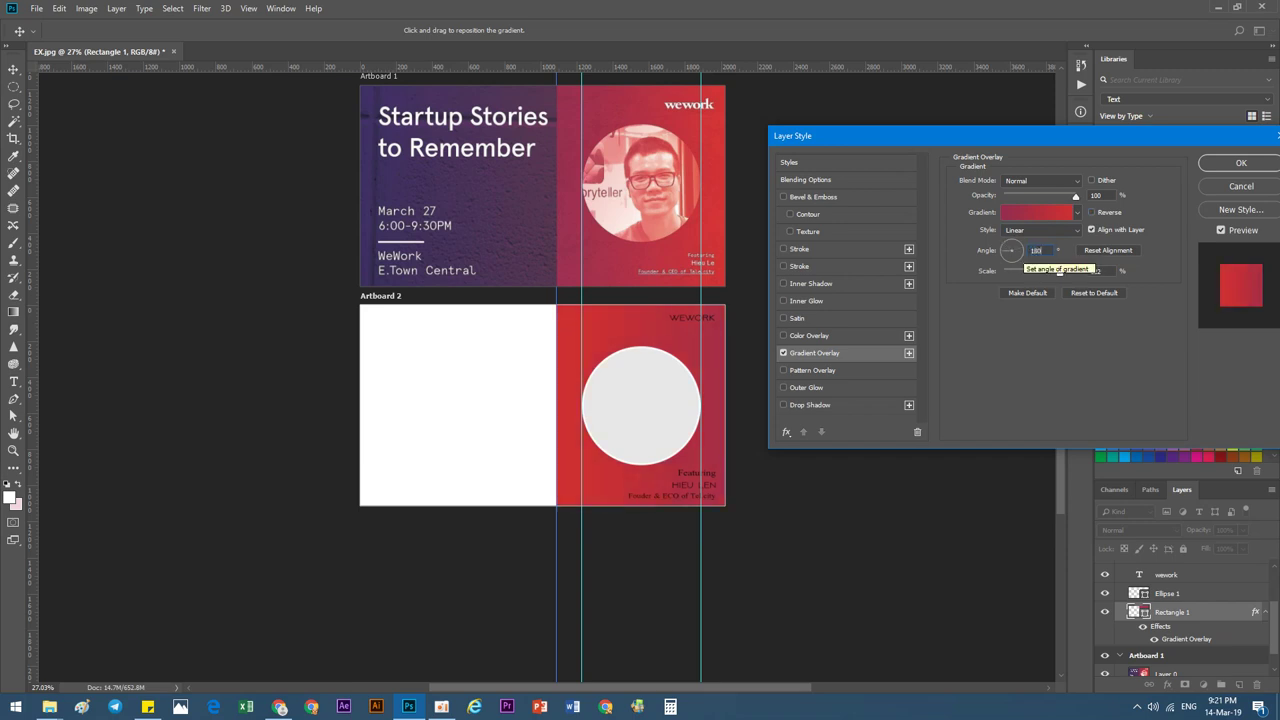
{"action": "key", "text": "BackSpace"}
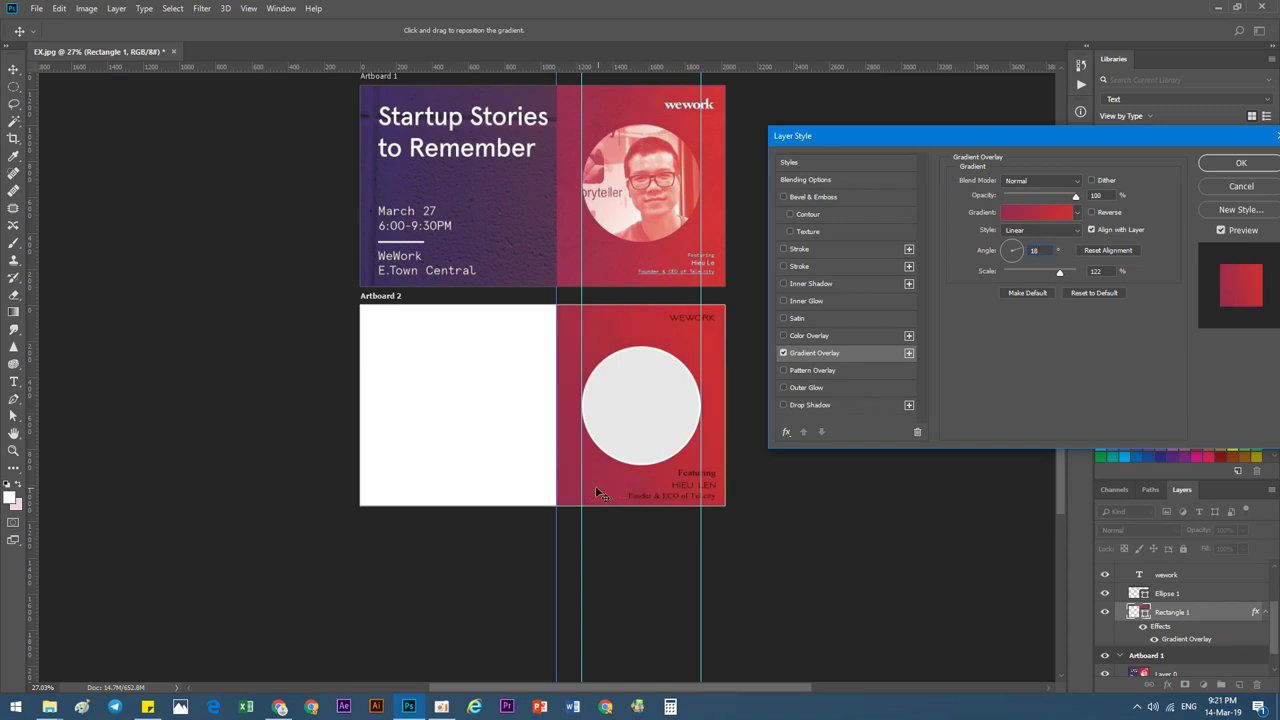
{"action": "left_click", "coordinate": [1028, 255]}
{"action": "type", "text": "3"}
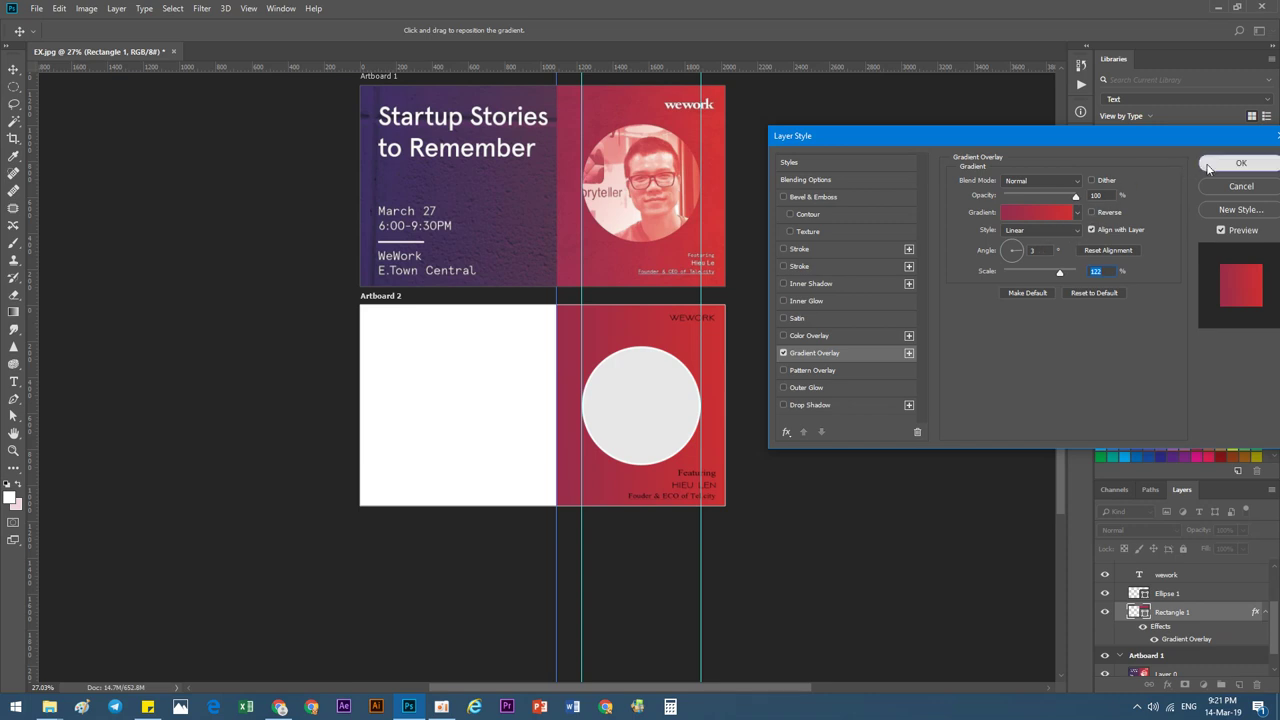
{"action": "left_click", "coordinate": [1240, 163]}
{"action": "scroll", "coordinate": [673, 415], "scroll_direction": "up", "scroll_amount": 2}
{"action": "scroll", "coordinate": [673, 415], "scroll_direction": "up", "scroll_amount": 3}
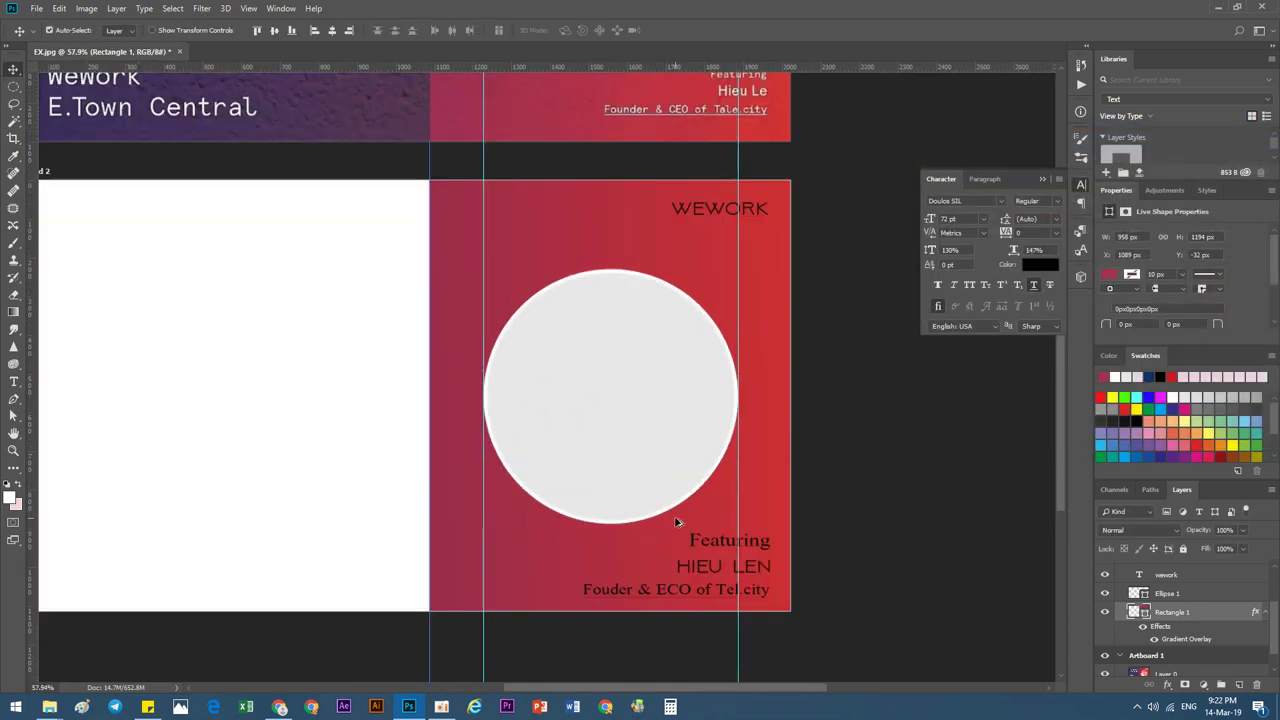
{"action": "left_click", "coordinate": [716, 600]}
{"action": "left_click", "coordinate": [722, 563], "text": "shift"}
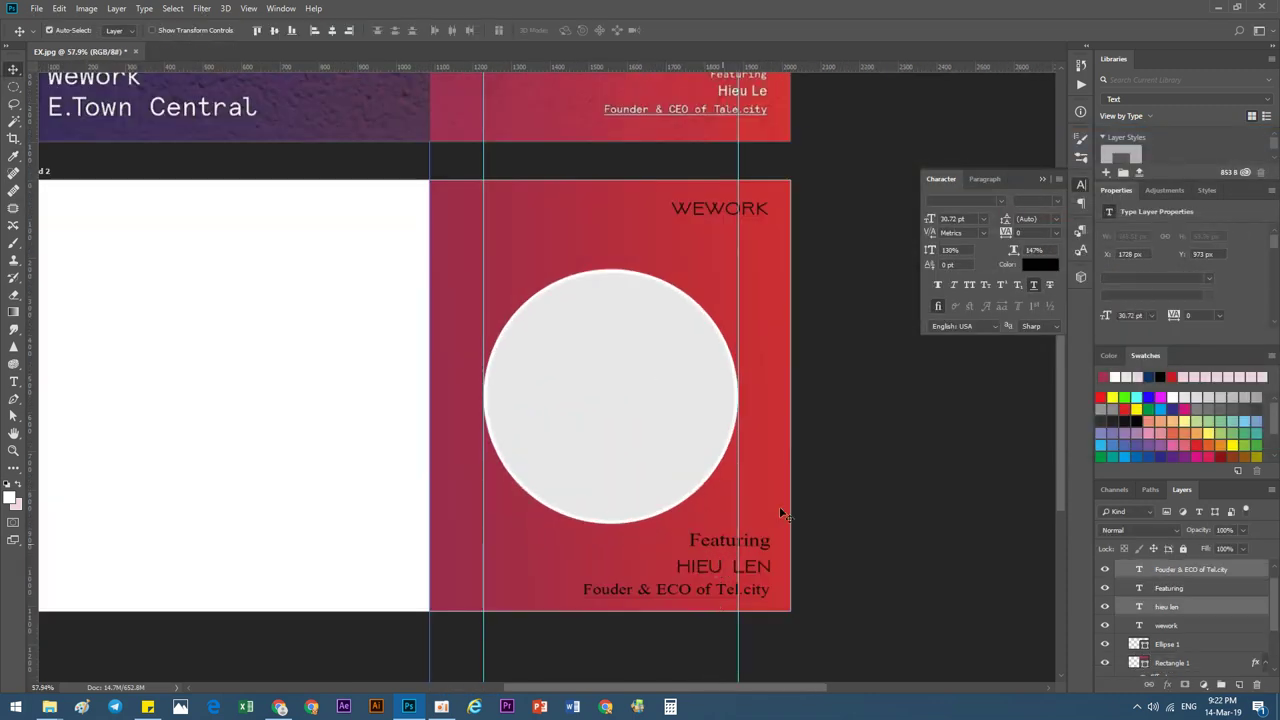
{"action": "left_click", "coordinate": [1040, 264]}
{"action": "left_click", "coordinate": [706, 426]}
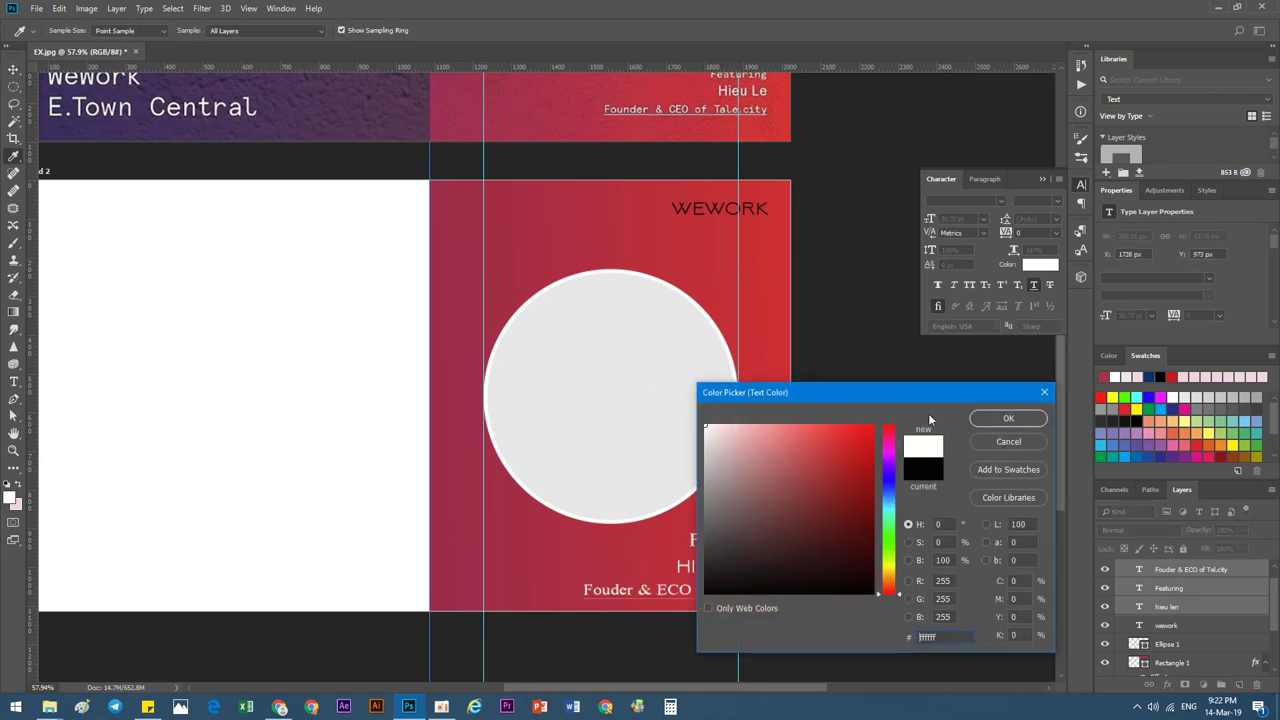
{"action": "left_click", "coordinate": [1008, 418]}
{"action": "left_click", "coordinate": [761, 224]}
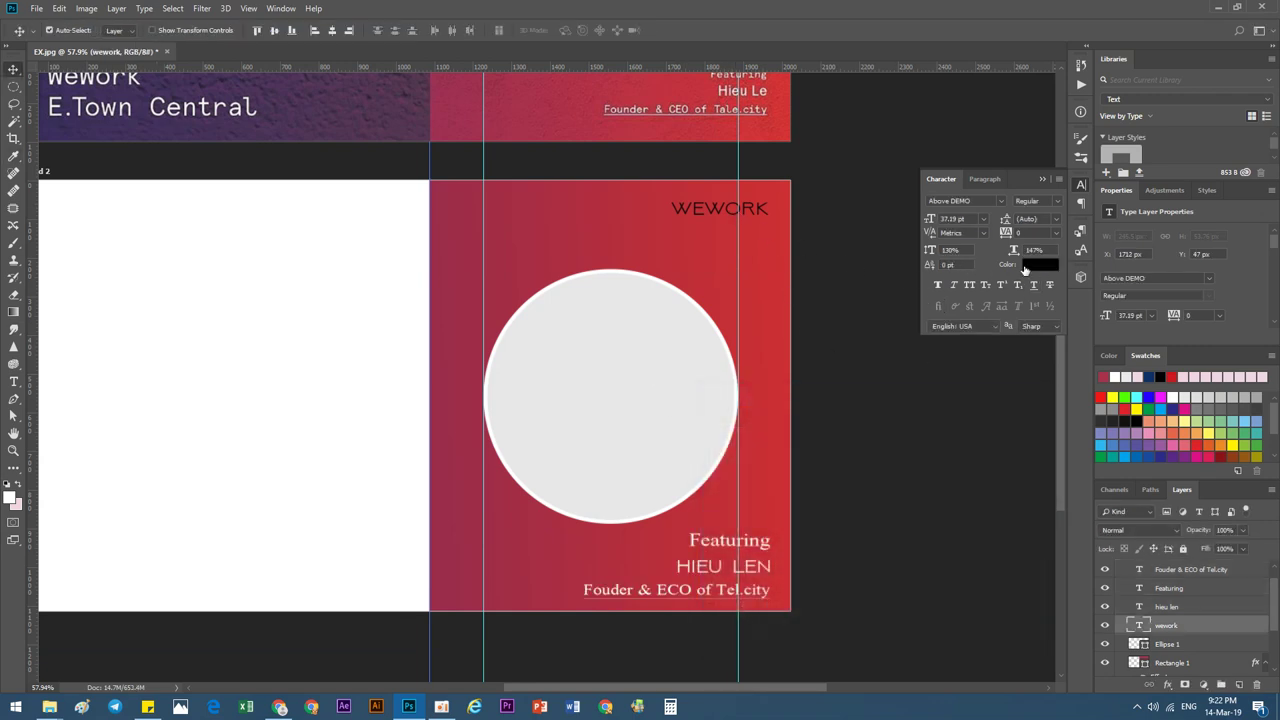
{"action": "left_click", "coordinate": [953, 285]}
{"action": "left_click", "coordinate": [937, 285]}
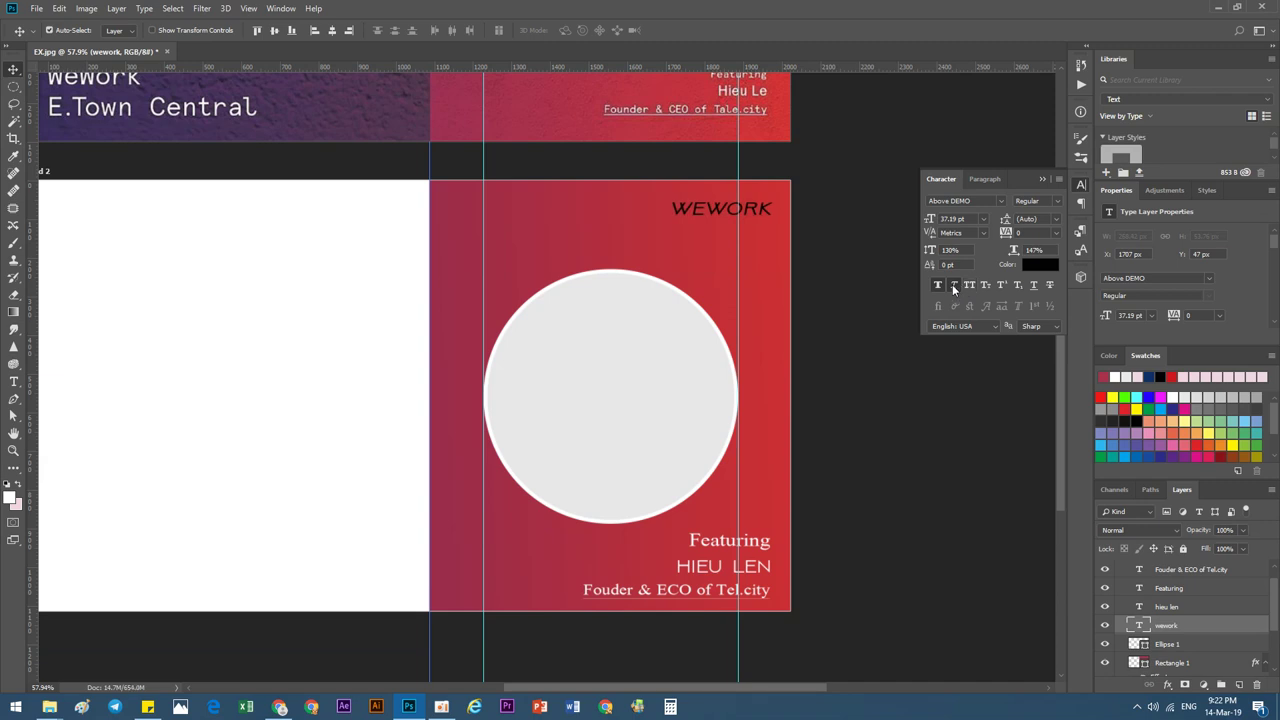
{"action": "left_click", "coordinate": [953, 285]}
{"action": "left_click", "coordinate": [1040, 264]}
{"action": "left_click", "coordinate": [707, 422]}
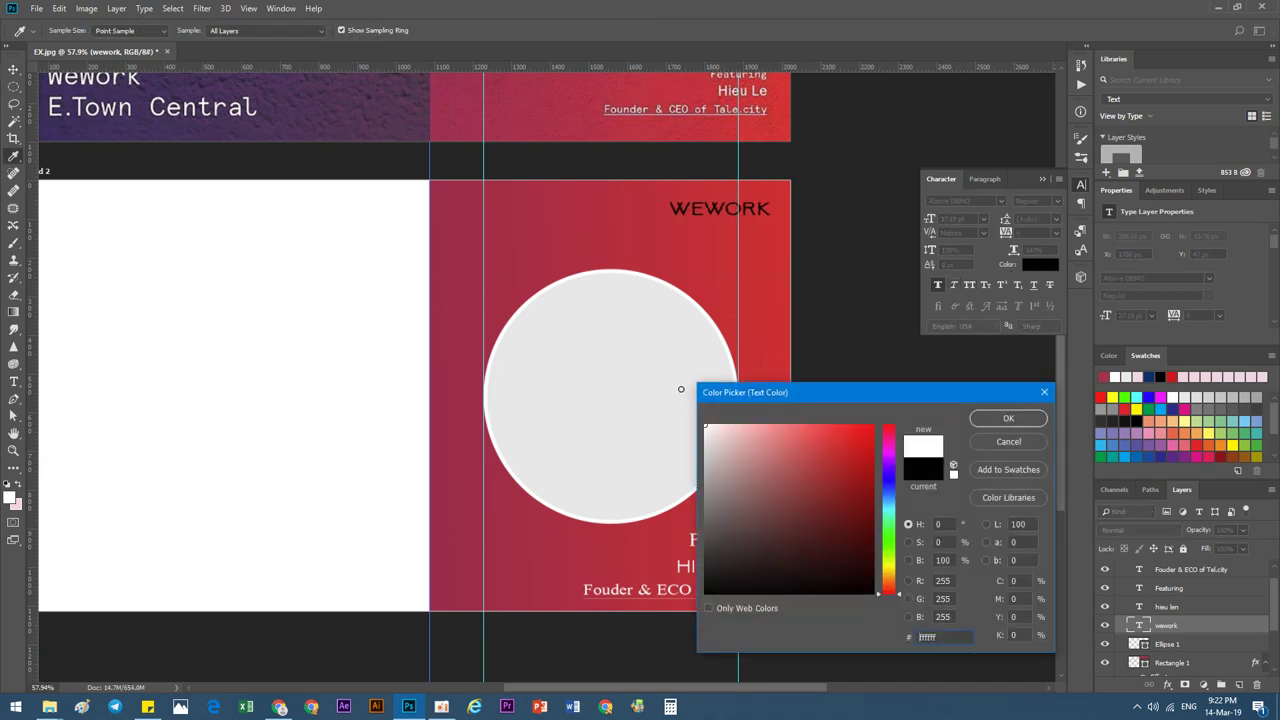
{"action": "left_click", "coordinate": [1008, 418]}
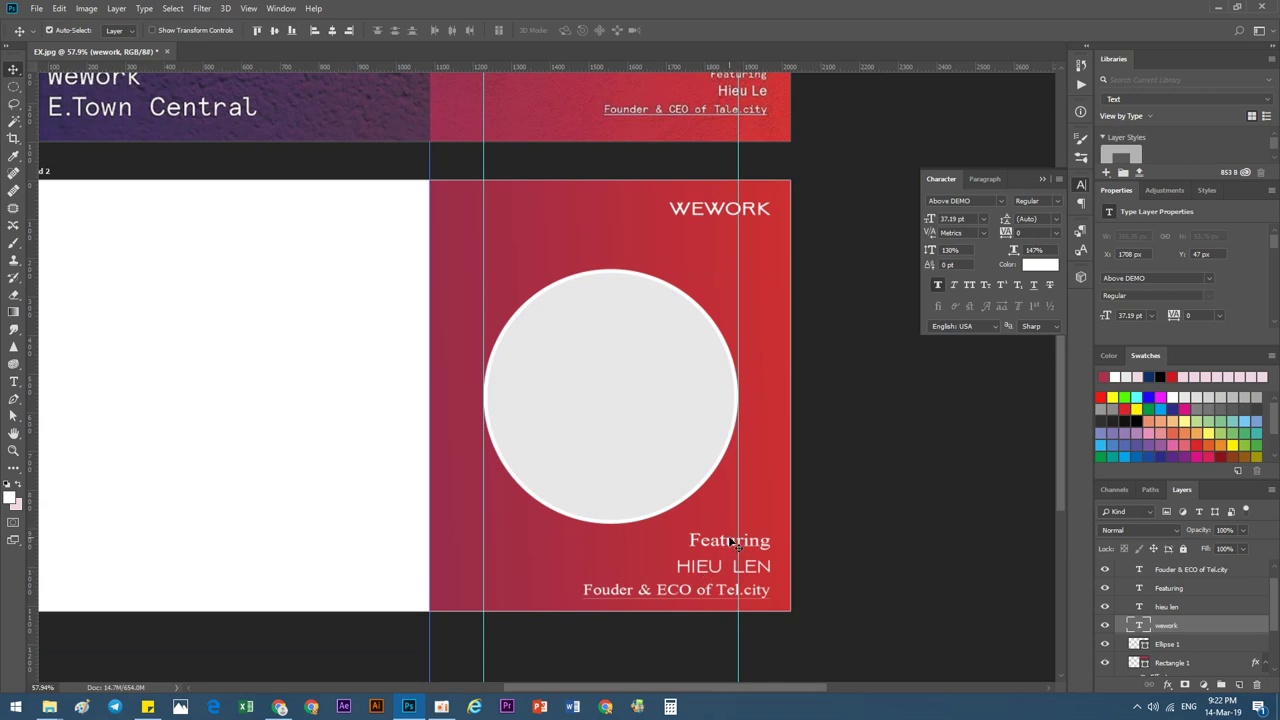
{"action": "scroll", "coordinate": [718, 568], "scroll_direction": "down", "scroll_amount": 3}
{"action": "scroll", "coordinate": [718, 568], "scroll_direction": "down", "scroll_amount": 2}
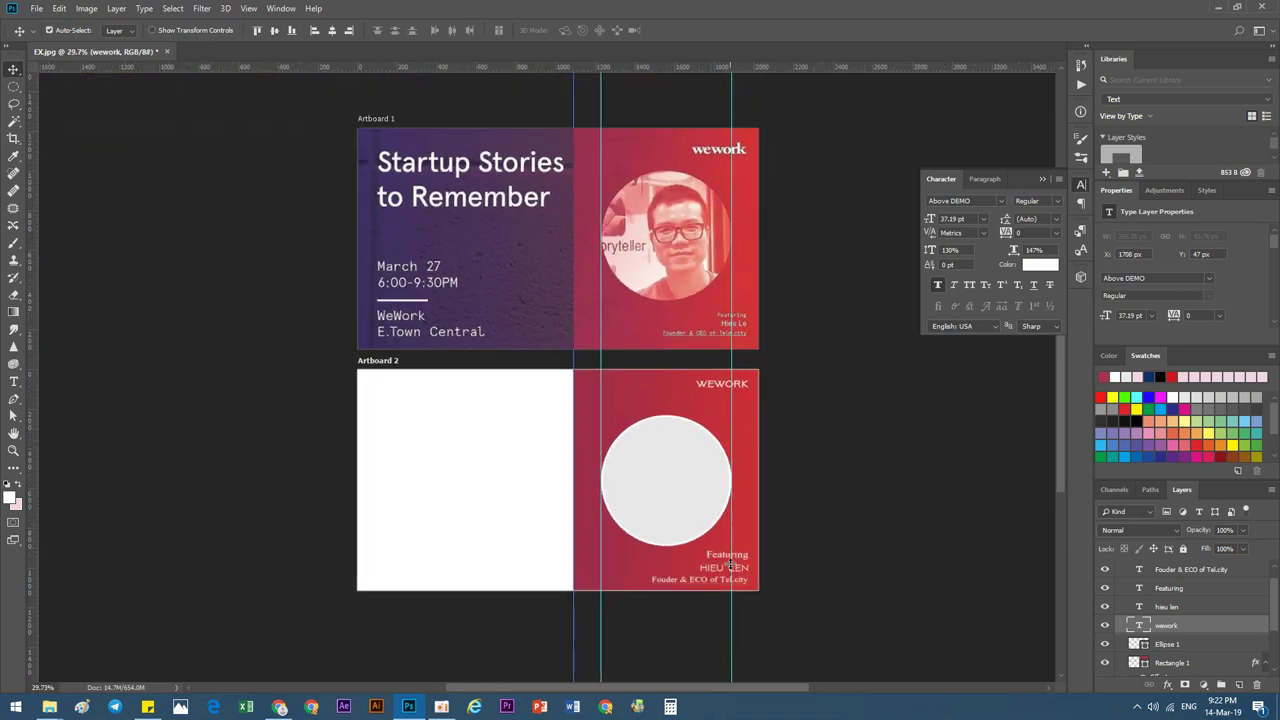
{"action": "scroll", "coordinate": [403, 537], "scroll_direction": "down", "scroll_amount": 1}
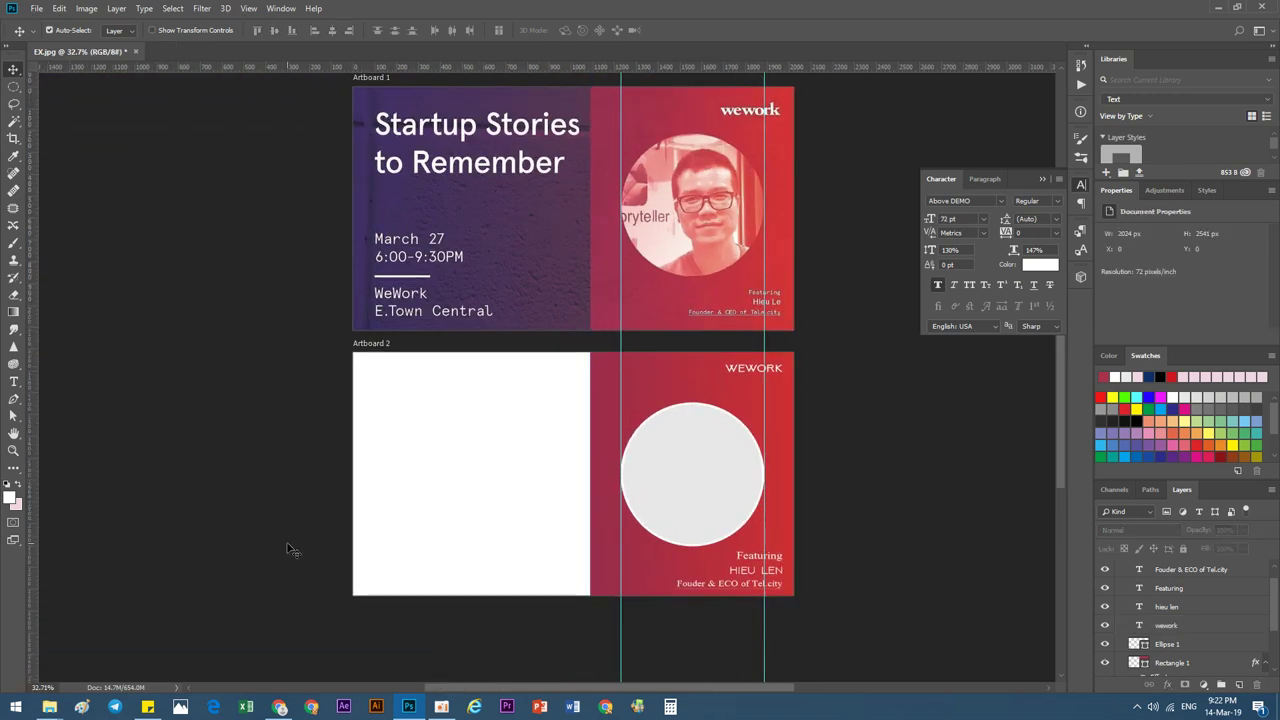
Search Google Images for 'floor texture'.
{"action": "left_click", "coordinate": [276, 709]}
{"action": "scroll", "coordinate": [437, 312], "scroll_direction": "up", "scroll_amount": 2}
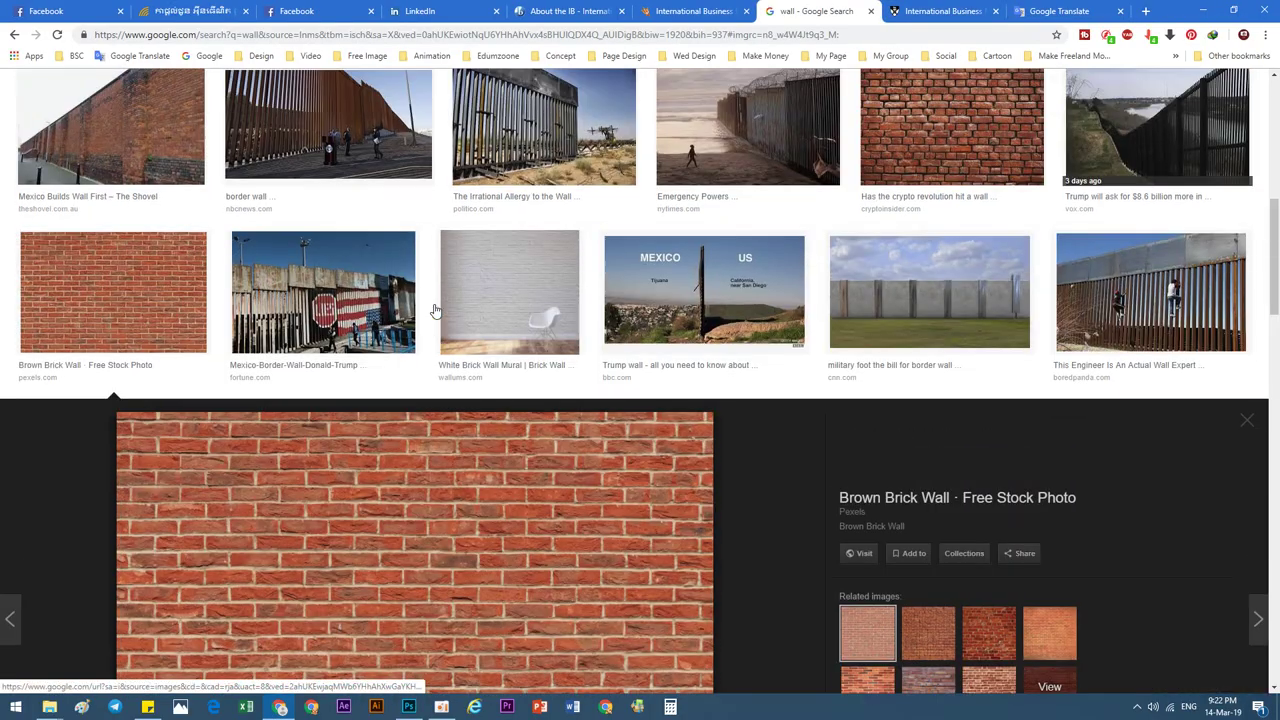
{"action": "scroll", "coordinate": [543, 336], "scroll_direction": "up", "scroll_amount": 2}
{"action": "scroll", "coordinate": [500, 290], "scroll_direction": "down", "scroll_amount": 3}
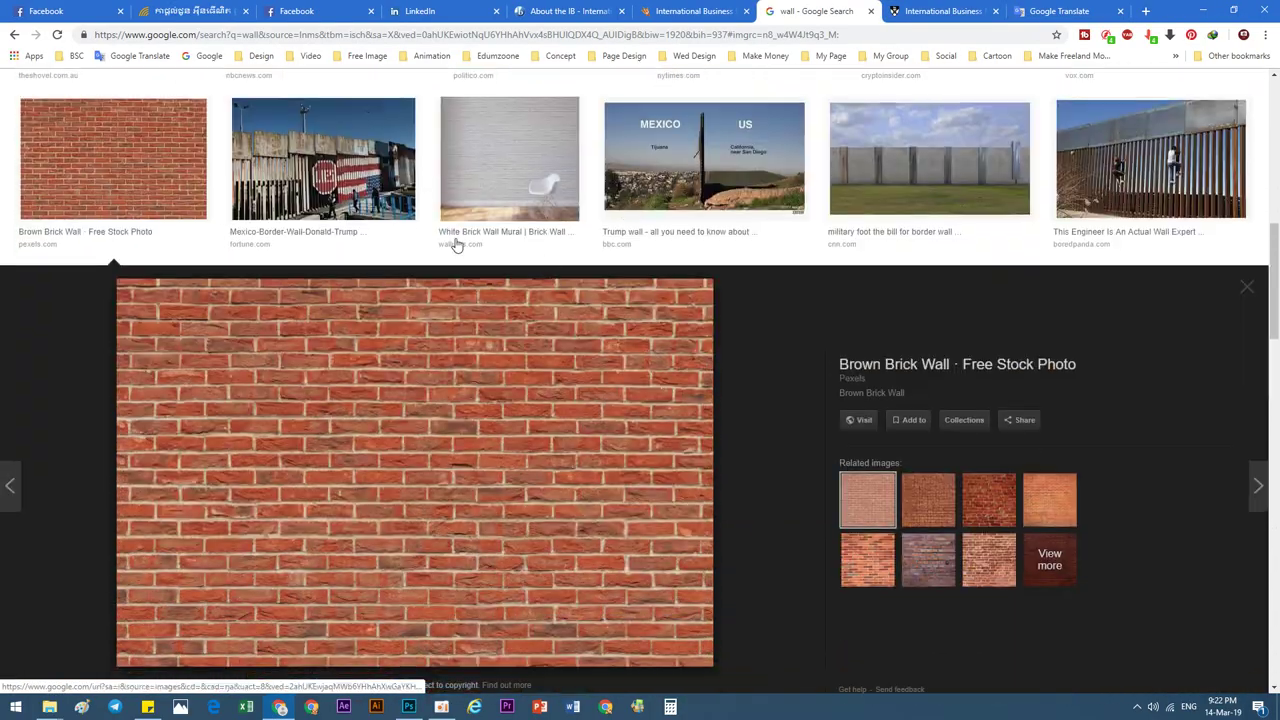
{"action": "scroll", "coordinate": [457, 246], "scroll_direction": "up", "scroll_amount": 6}
{"action": "scroll", "coordinate": [300, 180], "scroll_direction": "up", "scroll_amount": 2}
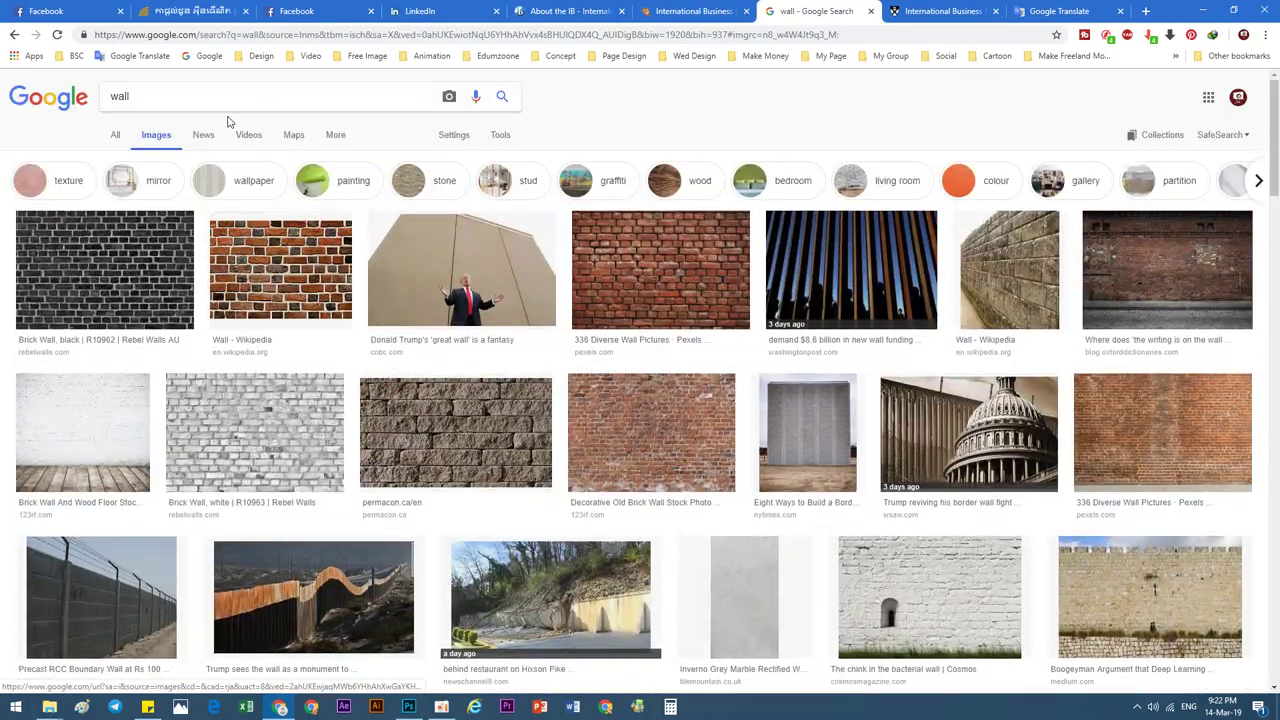
{"action": "left_click", "coordinate": [172, 97]}
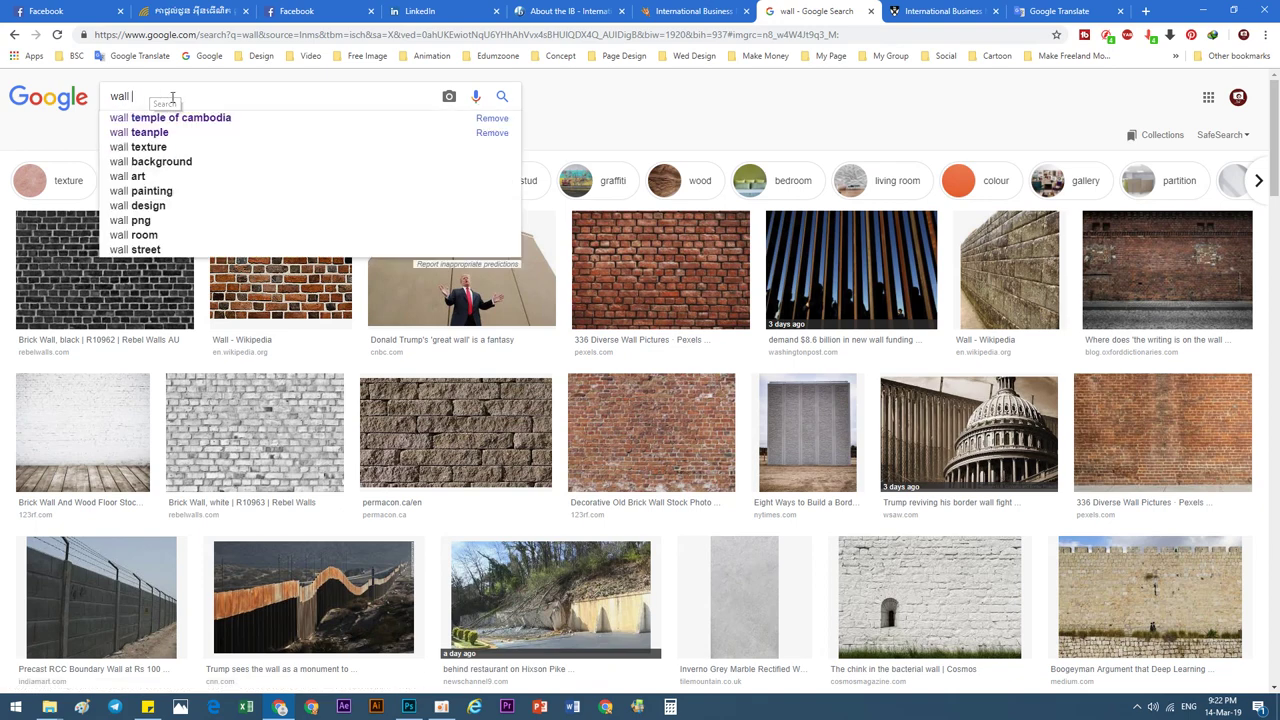
{"action": "type", "text": "t"}
{"action": "key", "text": "BackSpace"}
{"action": "key", "text": "BackSpace"}
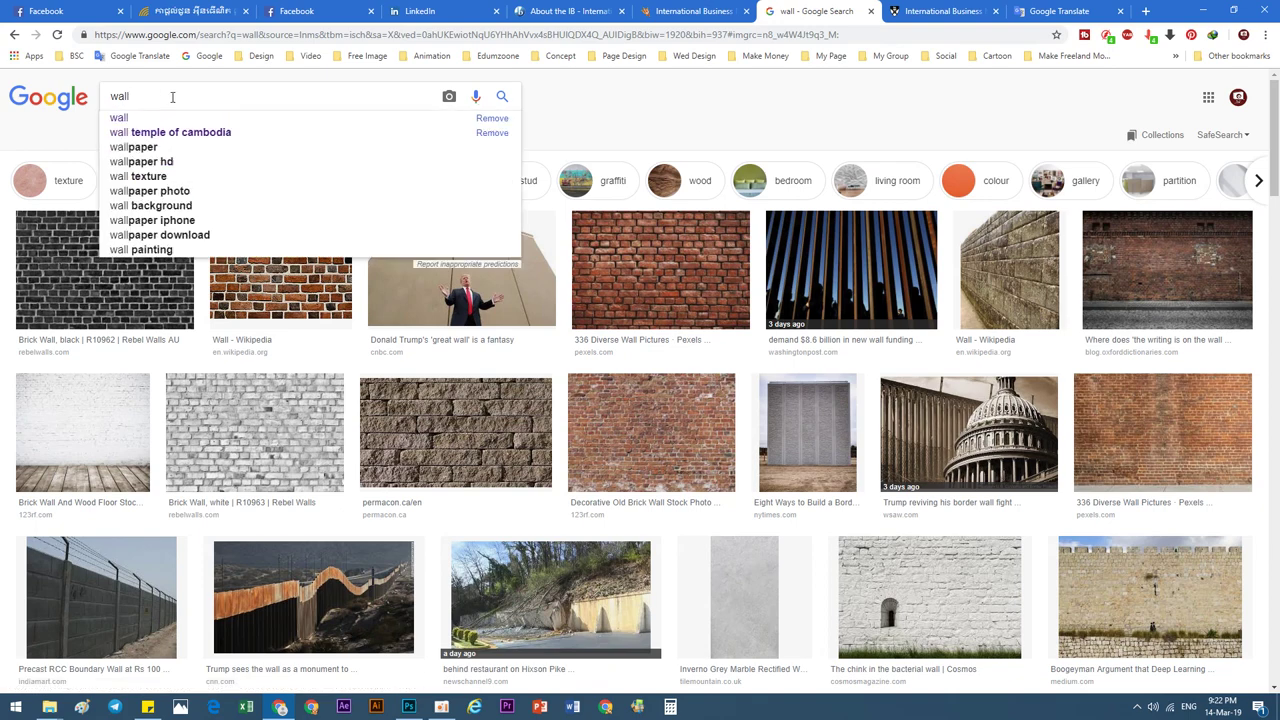
{"action": "type", "text": "flo"}
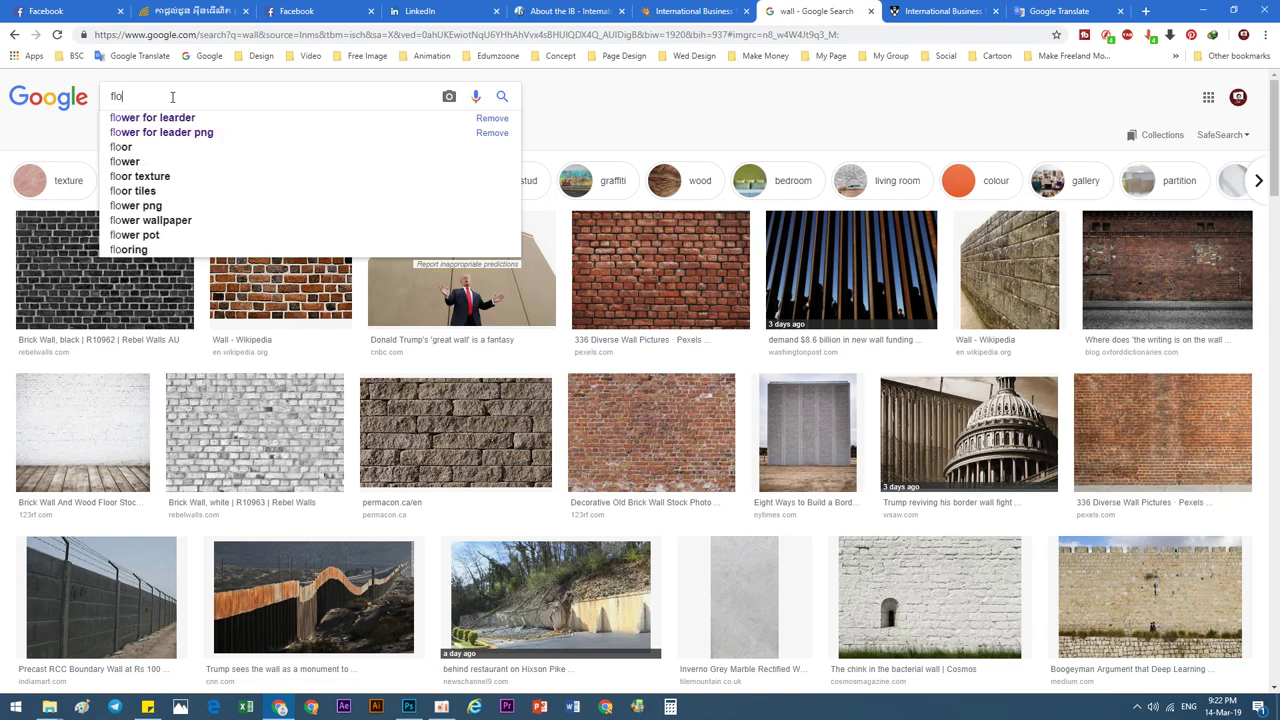
{"action": "type", "text": "w"}
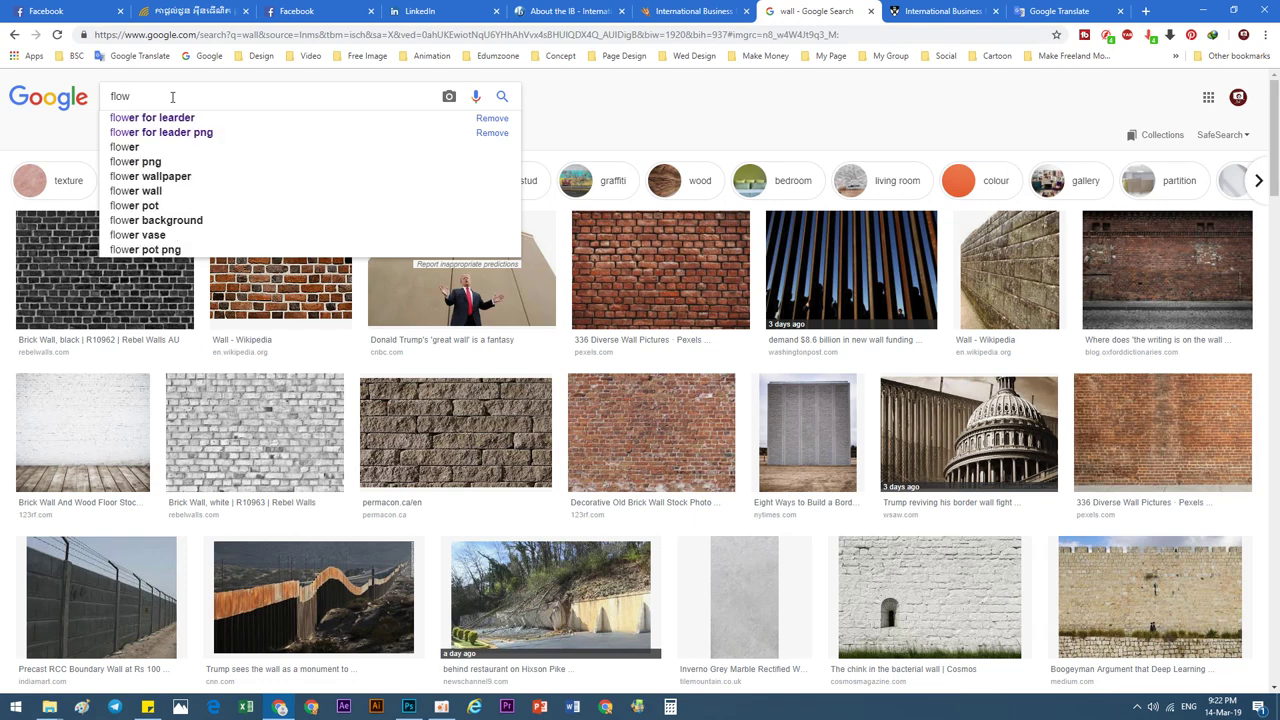
{"action": "key", "text": "BackSpace"}
{"action": "type", "text": "o"}
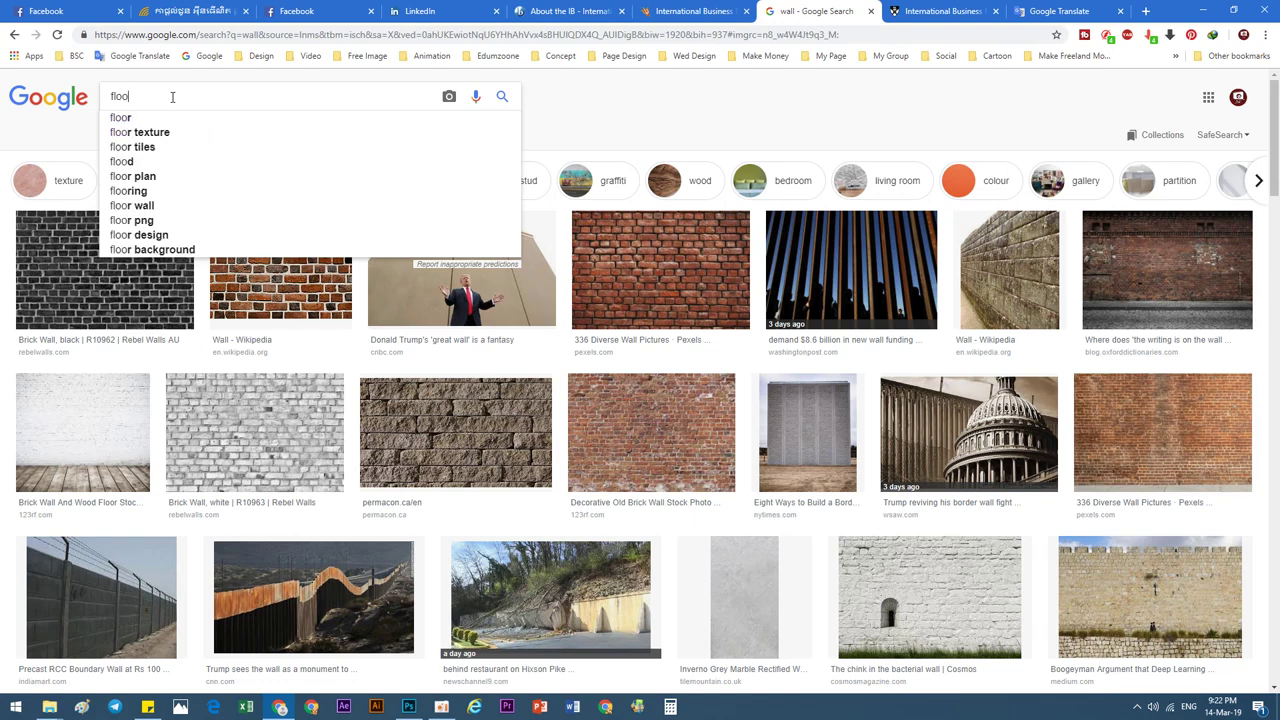
{"action": "type", "text": "r"}
{"action": "key", "text": "Down"}
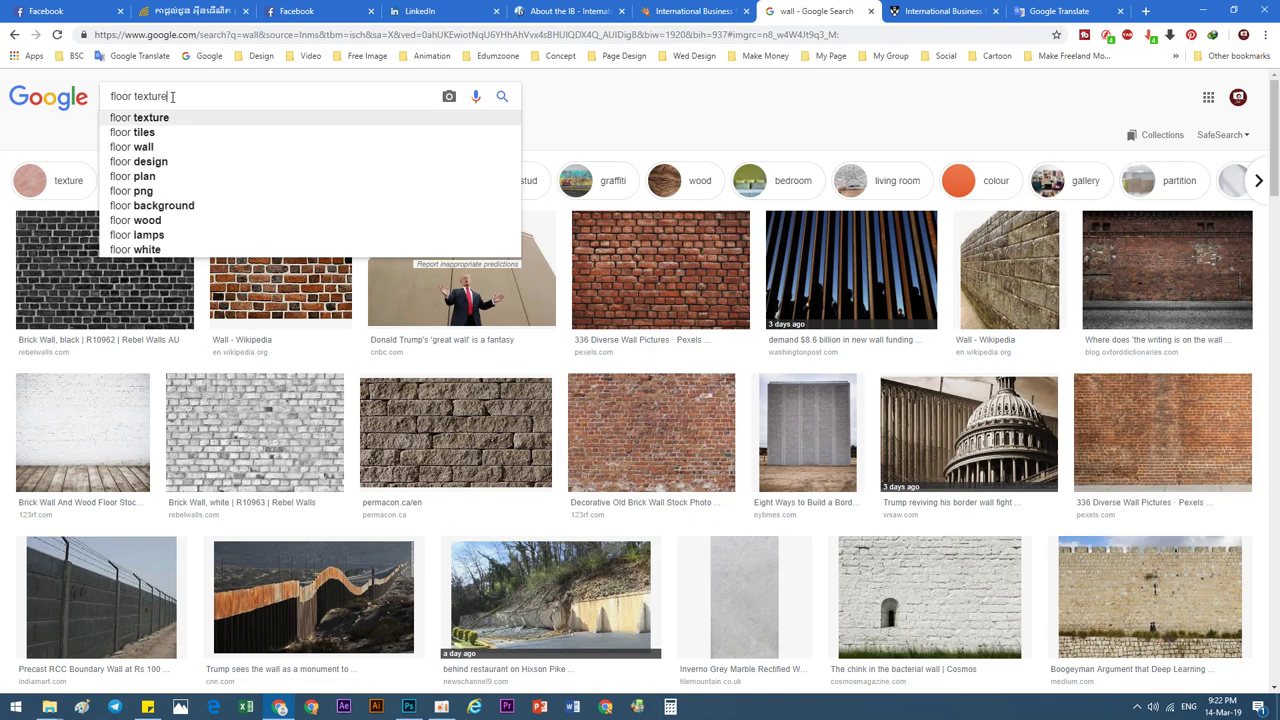
{"action": "key", "text": "Return"}
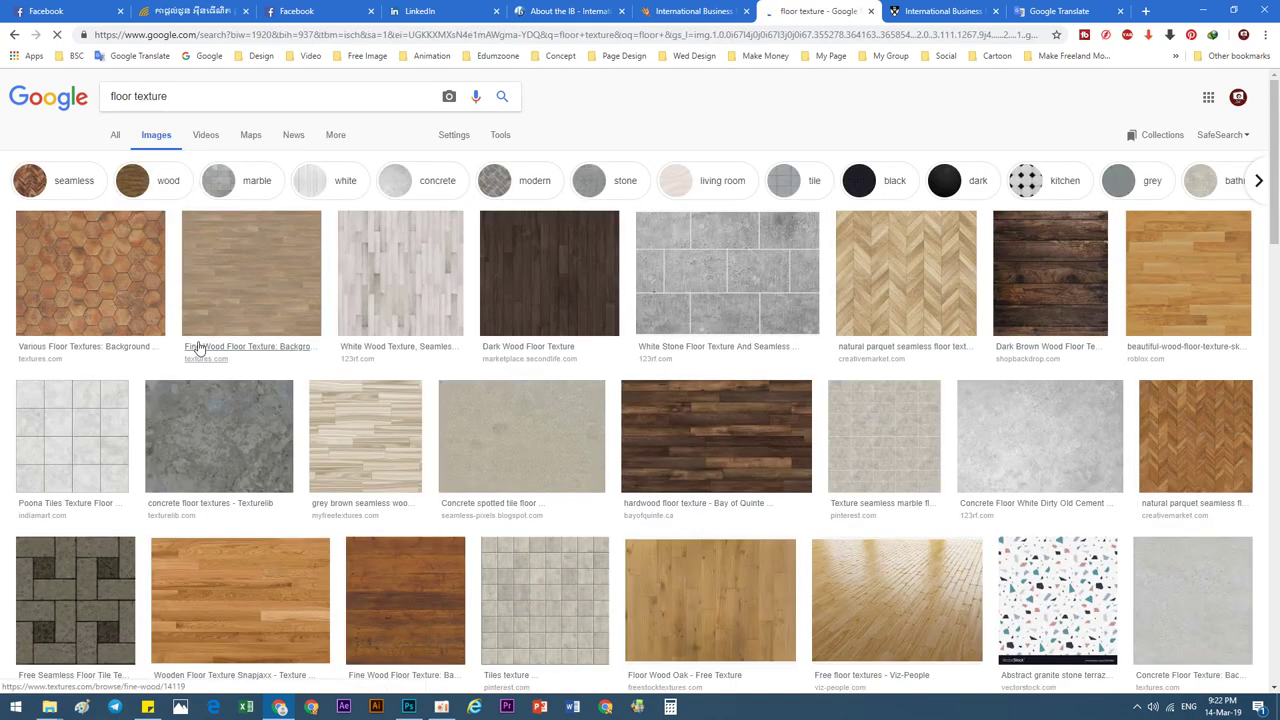
Copy the grey tiled floor texture image and return to Photoshop.
{"action": "scroll", "coordinate": [75, 300], "scroll_direction": "down", "scroll_amount": 3}
{"action": "left_click", "coordinate": [75, 237]}
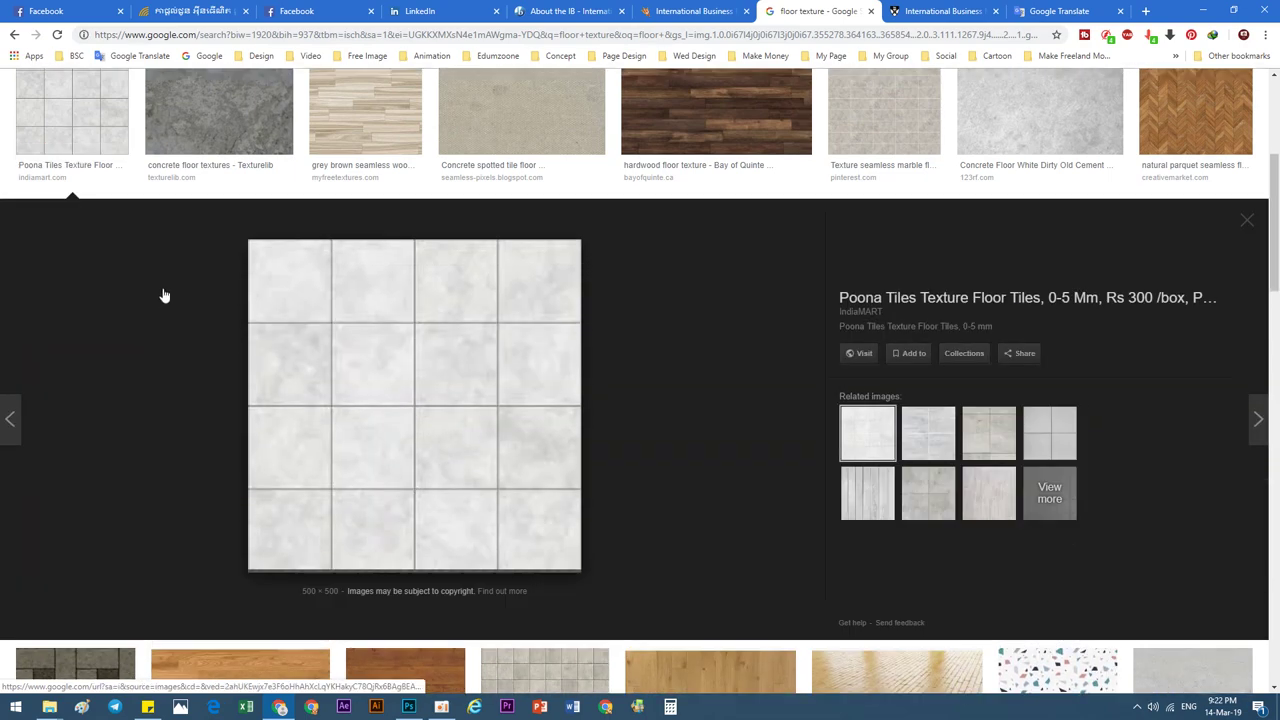
{"action": "right_click", "coordinate": [455, 390]}
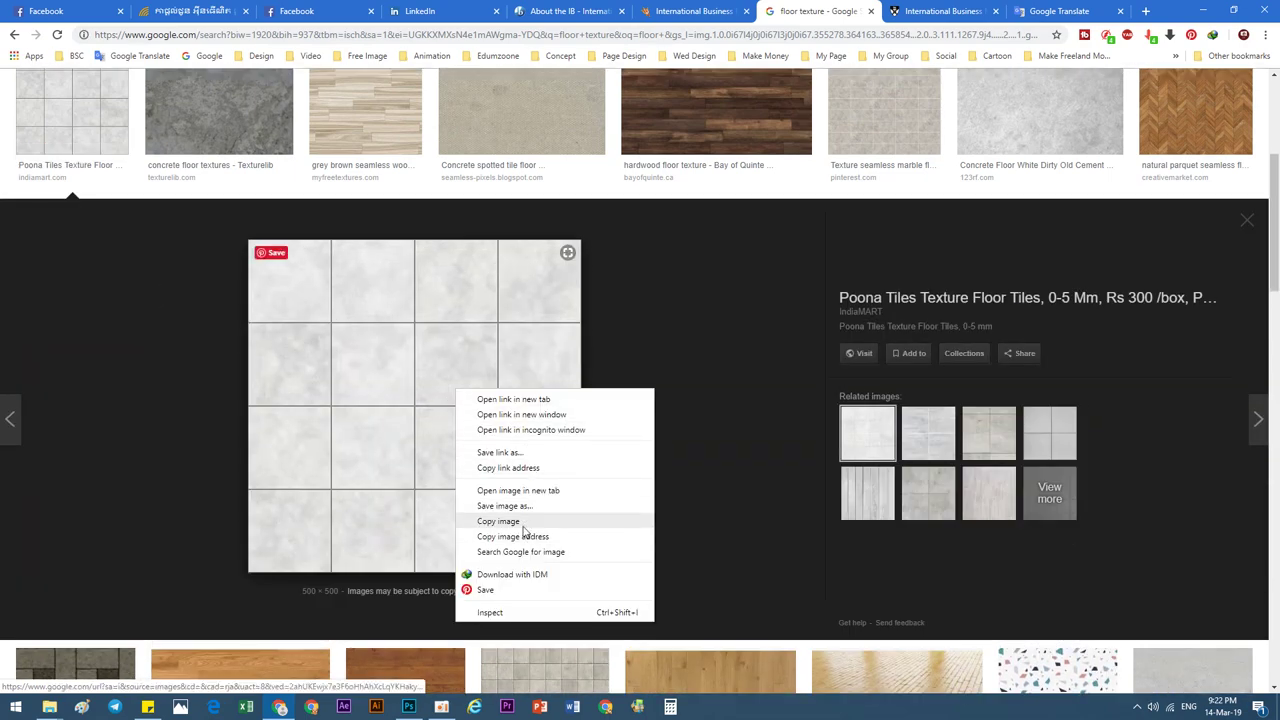
{"action": "left_click", "coordinate": [500, 521]}
{"action": "left_click", "coordinate": [408, 707]}
Paste the tile texture into Artboard 2 and send it below Rectangle 1.
{"action": "left_click", "coordinate": [555, 535]}
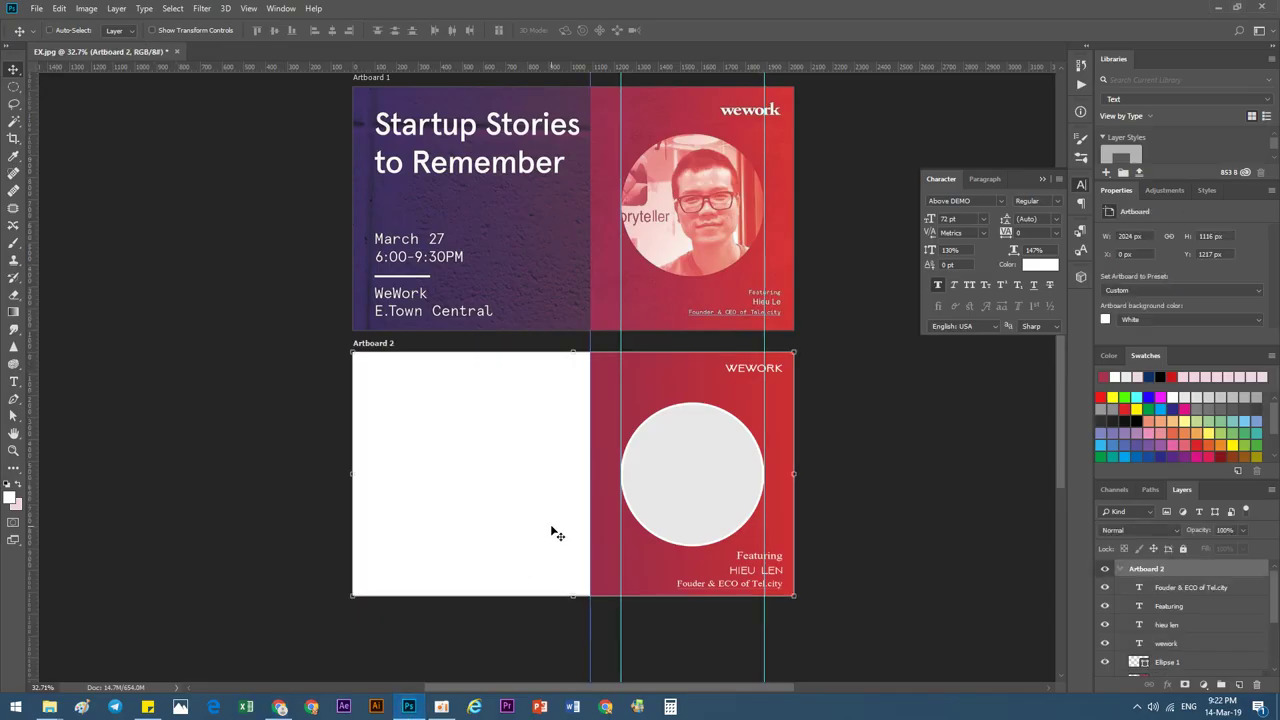
{"action": "key", "text": "ctrl+v"}
{"action": "left_click_drag", "start_coordinate": [555, 485], "coordinate": [450, 440]}
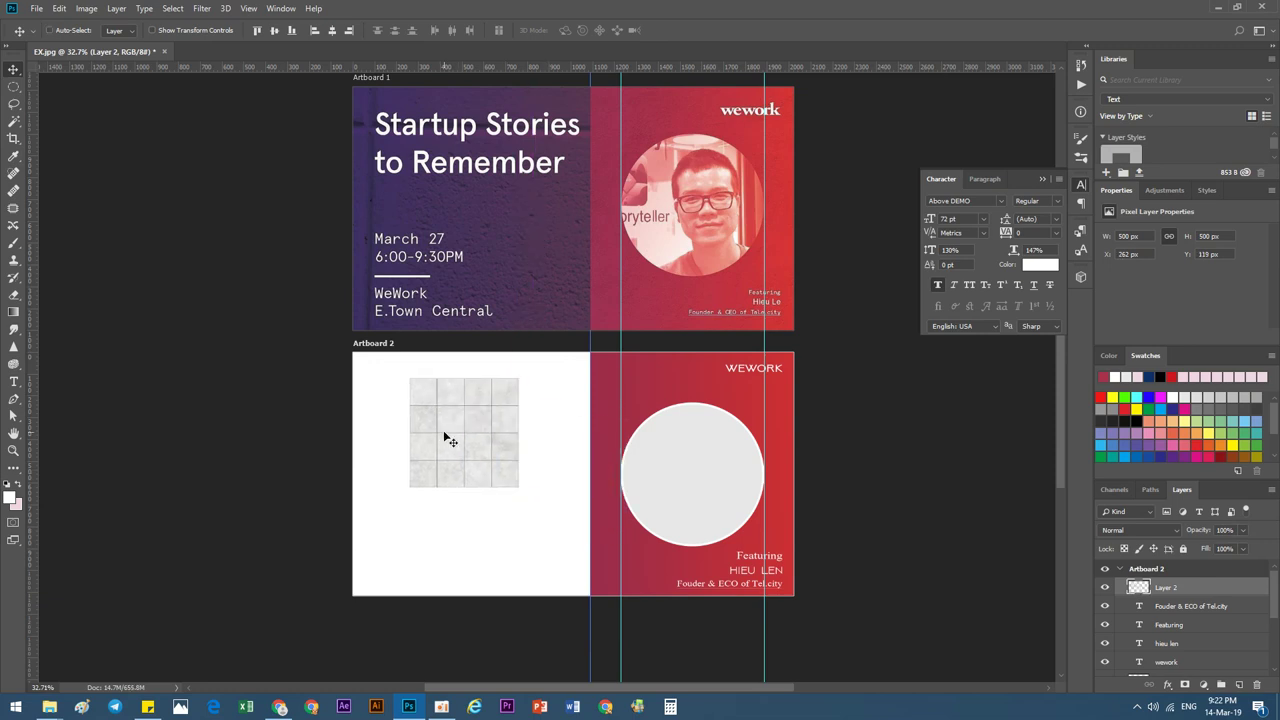
{"action": "key", "text": "ctrl+shift+bracketleft"}
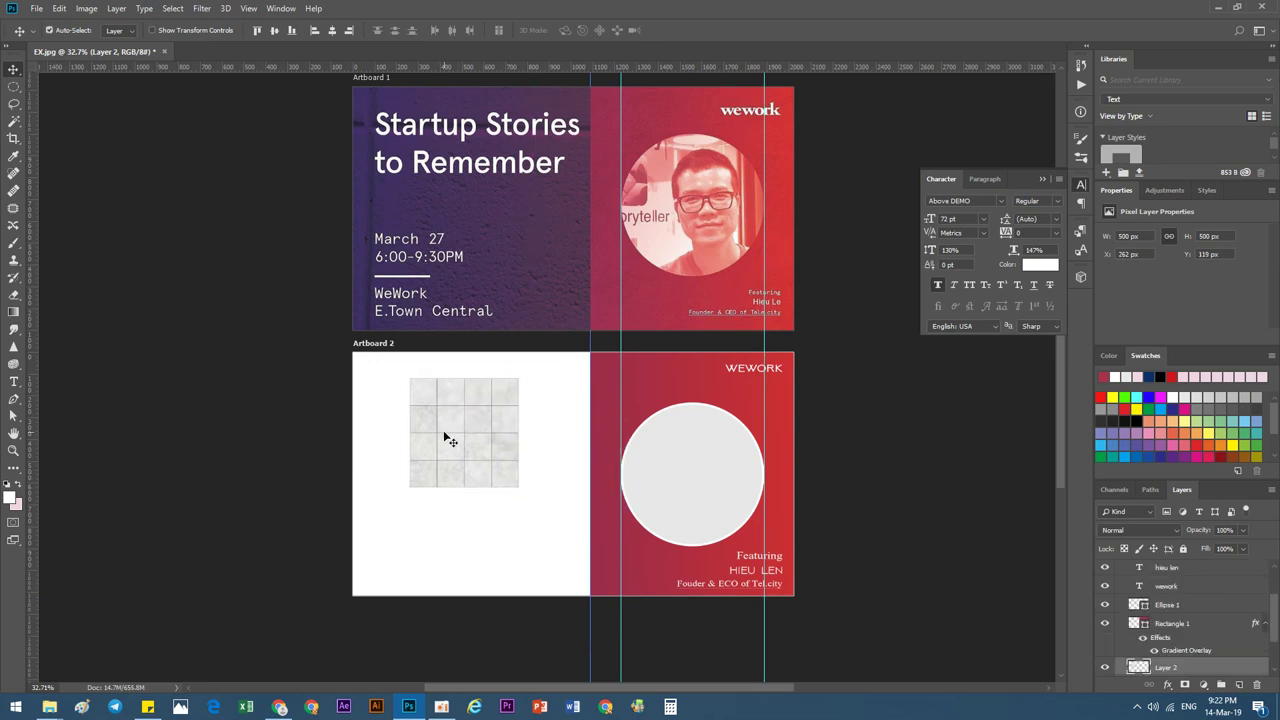
Enlarge the texture to about four times its size and add a guide at Artboard 2's left edge.
{"action": "key", "text": "ctrl+t"}
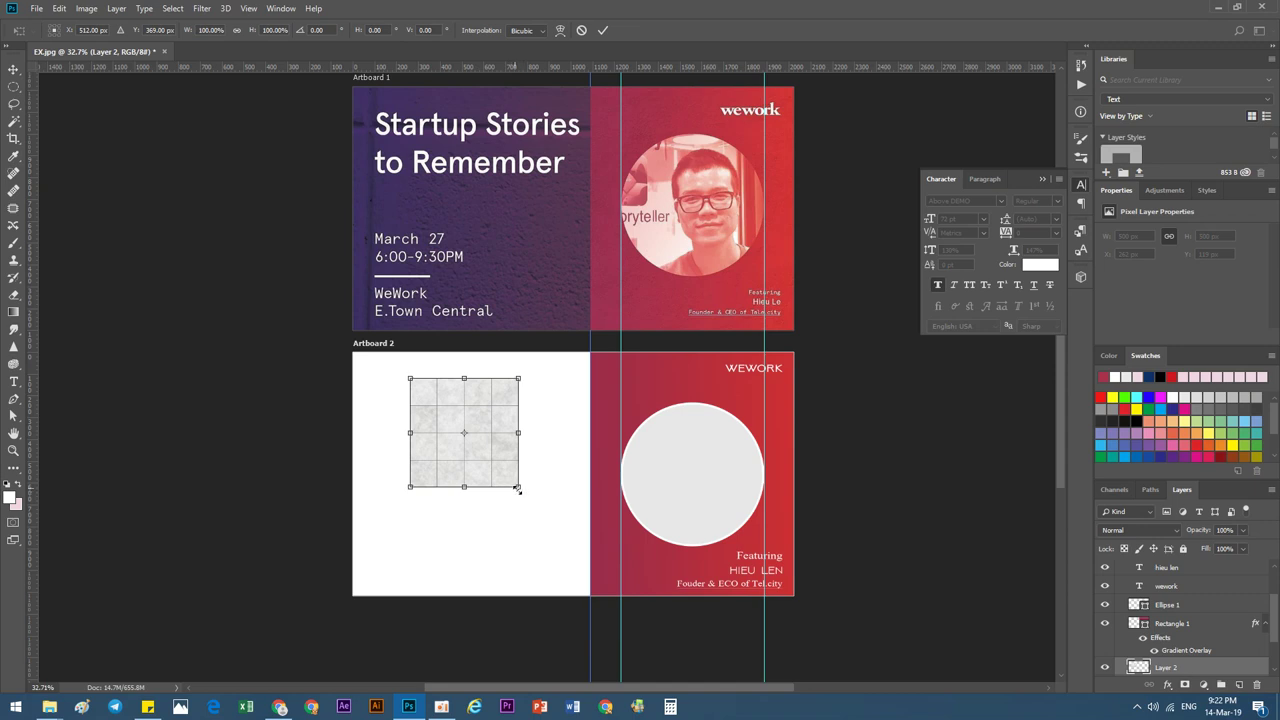
{"action": "left_click_drag", "start_coordinate": [517, 489], "coordinate": [846, 690]}
{"action": "left_click_drag", "start_coordinate": [560, 490], "coordinate": [407, 382]}
{"action": "left_click_drag", "start_coordinate": [34, 326], "coordinate": [365, 350]}
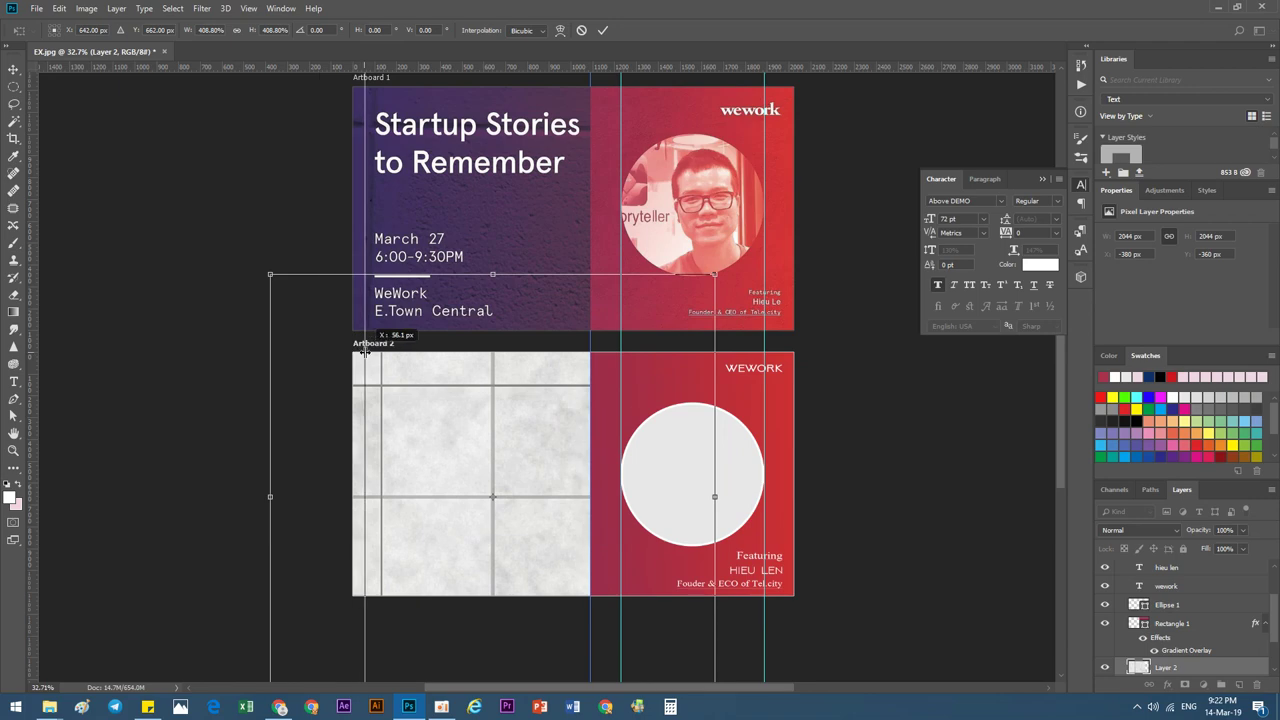
{"action": "scroll", "coordinate": [360, 360], "scroll_direction": "down", "scroll_amount": 2}
{"action": "scroll", "coordinate": [340, 400], "scroll_direction": "down", "scroll_amount": 2}
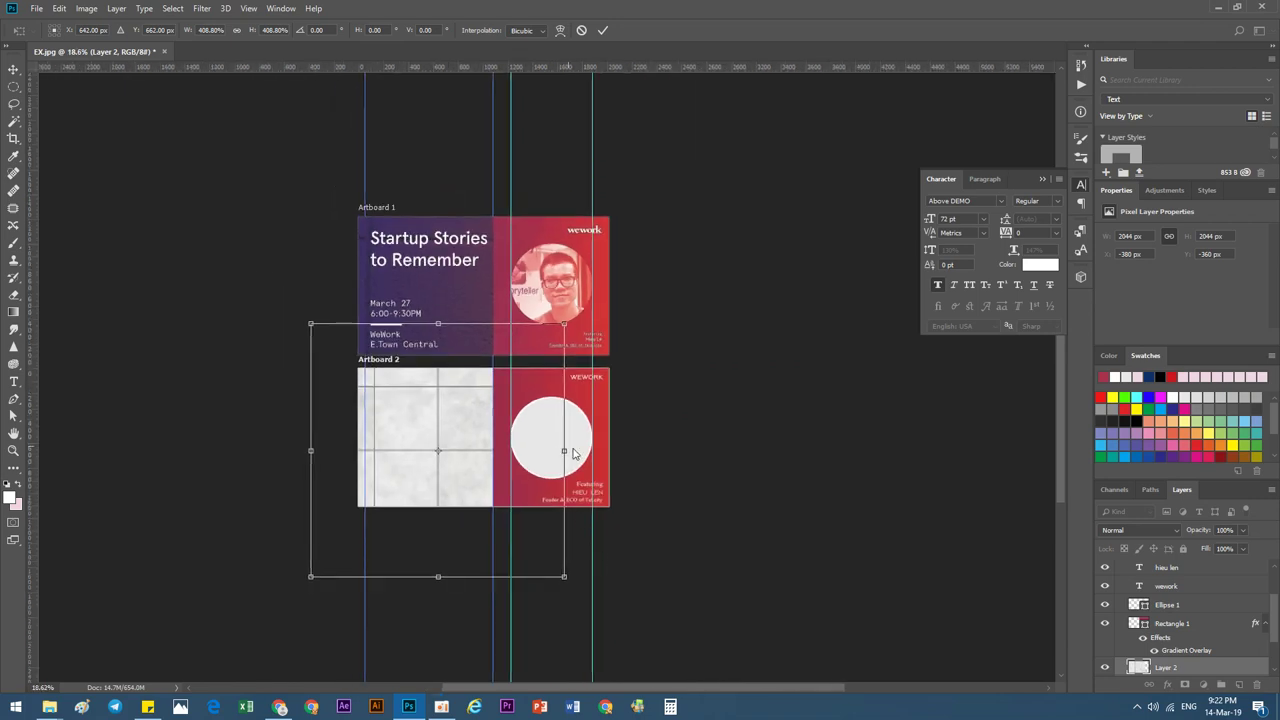
Stretch and nudge the texture to fill Artboard 2's left half, then commit the transform.
{"action": "left_click_drag", "start_coordinate": [566, 453], "coordinate": [974, 456]}
{"action": "left_click_drag", "start_coordinate": [831, 466], "coordinate": [731, 466]}
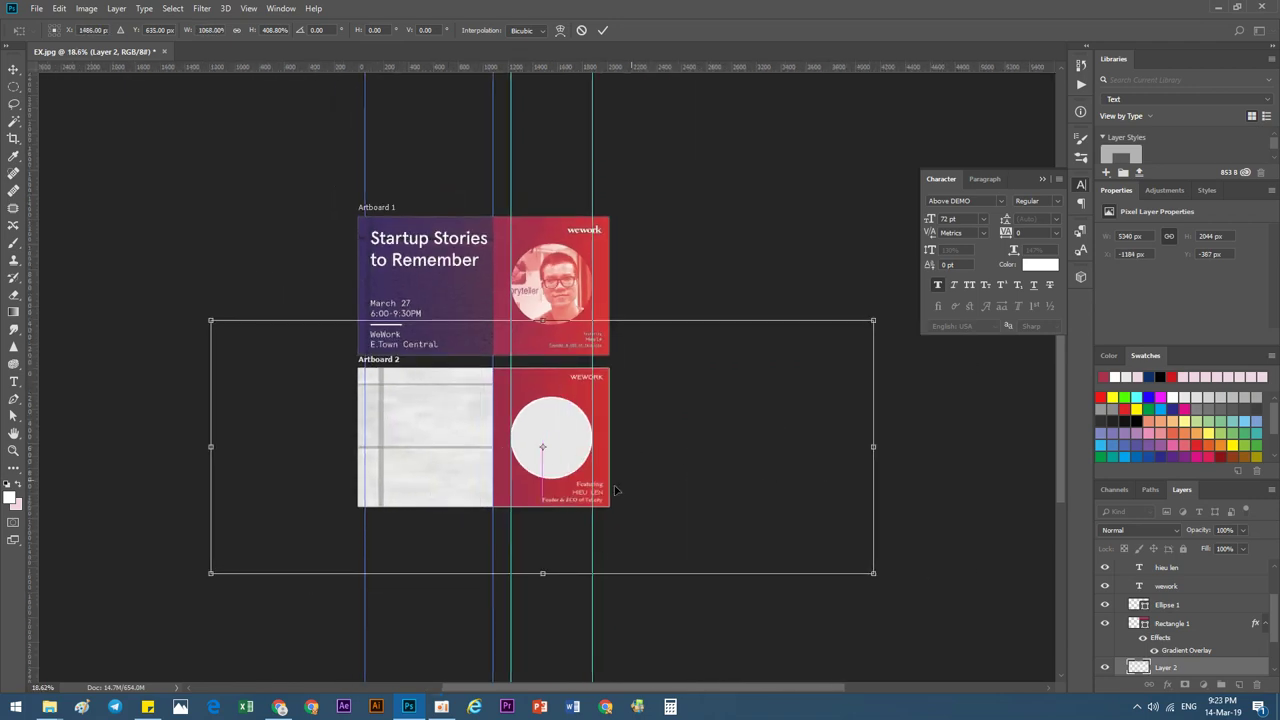
{"action": "left_click_drag", "start_coordinate": [537, 574], "coordinate": [540, 680]}
{"action": "mouse_move", "coordinate": [452, 454]}
{"action": "left_mouse_down"}
{"action": "mouse_move", "coordinate": [442, 383]}
{"action": "mouse_move", "coordinate": [444, 465]}
{"action": "mouse_move", "coordinate": [440, 428]}
{"action": "left_mouse_up"}
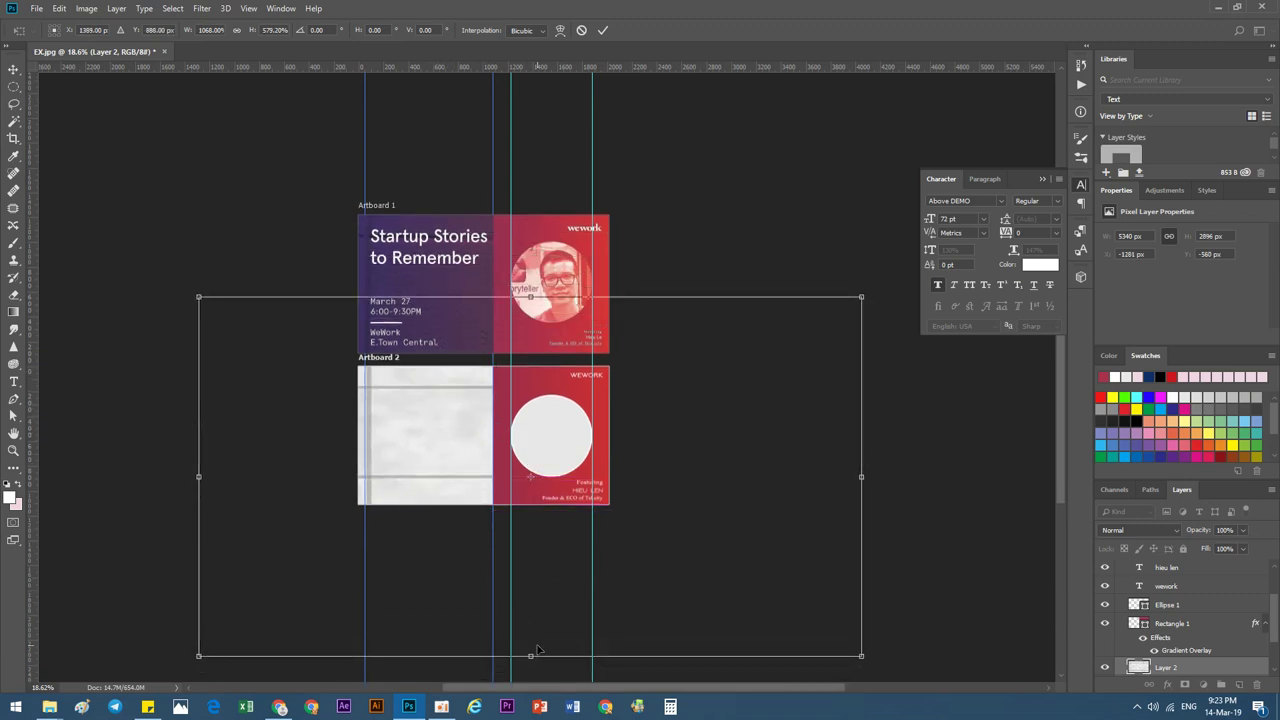
{"action": "left_click_drag", "start_coordinate": [536, 652], "coordinate": [532, 663]}
{"action": "left_click_drag", "start_coordinate": [530, 302], "coordinate": [530, 103]}
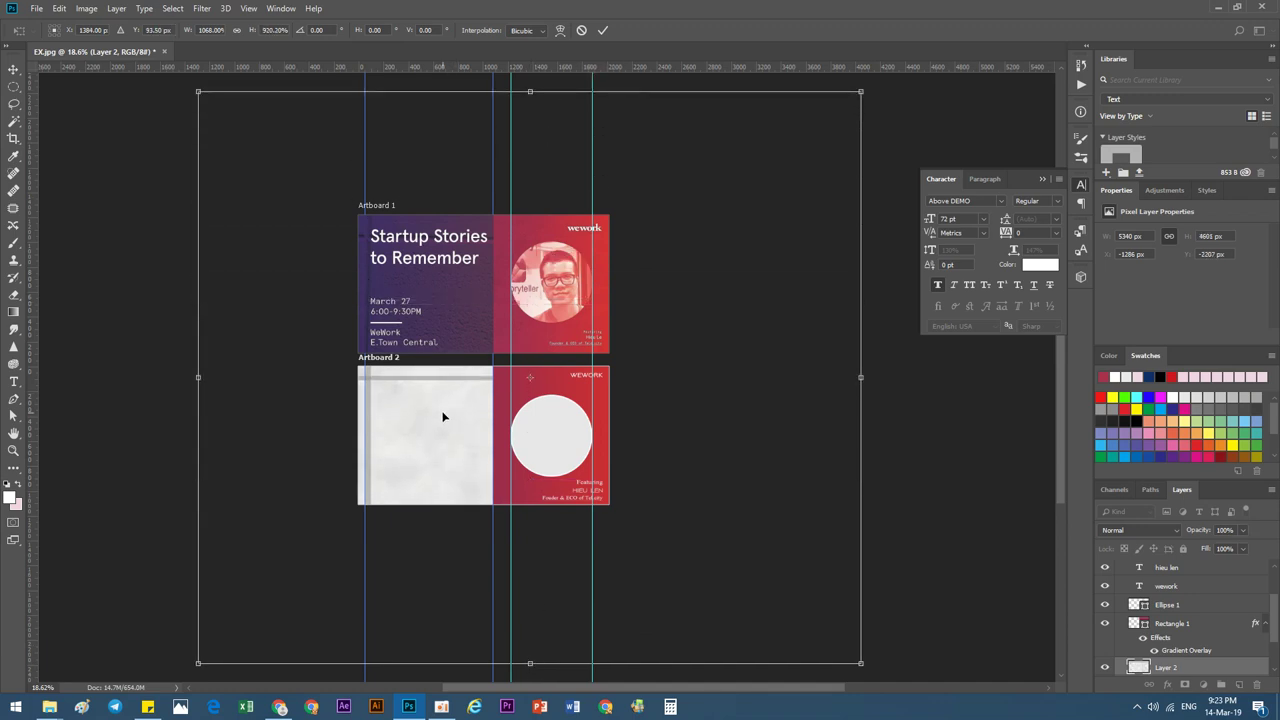
{"action": "left_click_drag", "start_coordinate": [440, 417], "coordinate": [441, 439]}
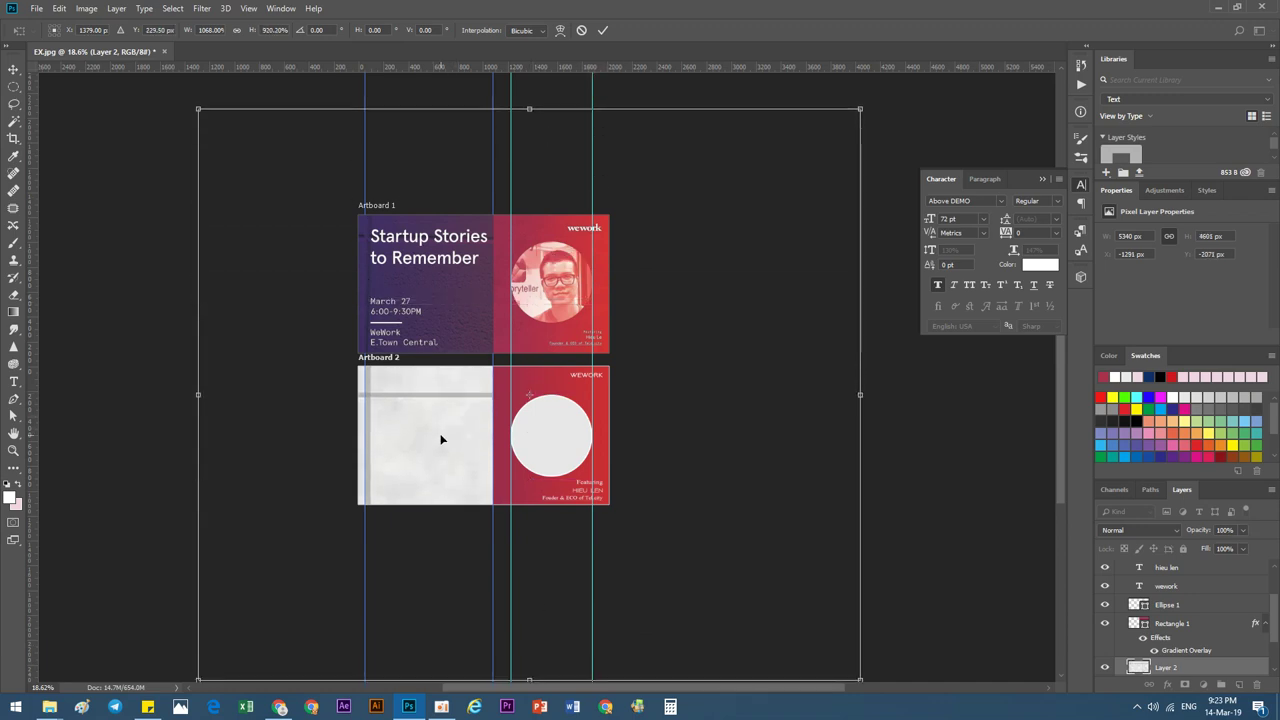
{"action": "key", "text": "shift+Down"}
{"action": "key", "text": "shift+Down"}
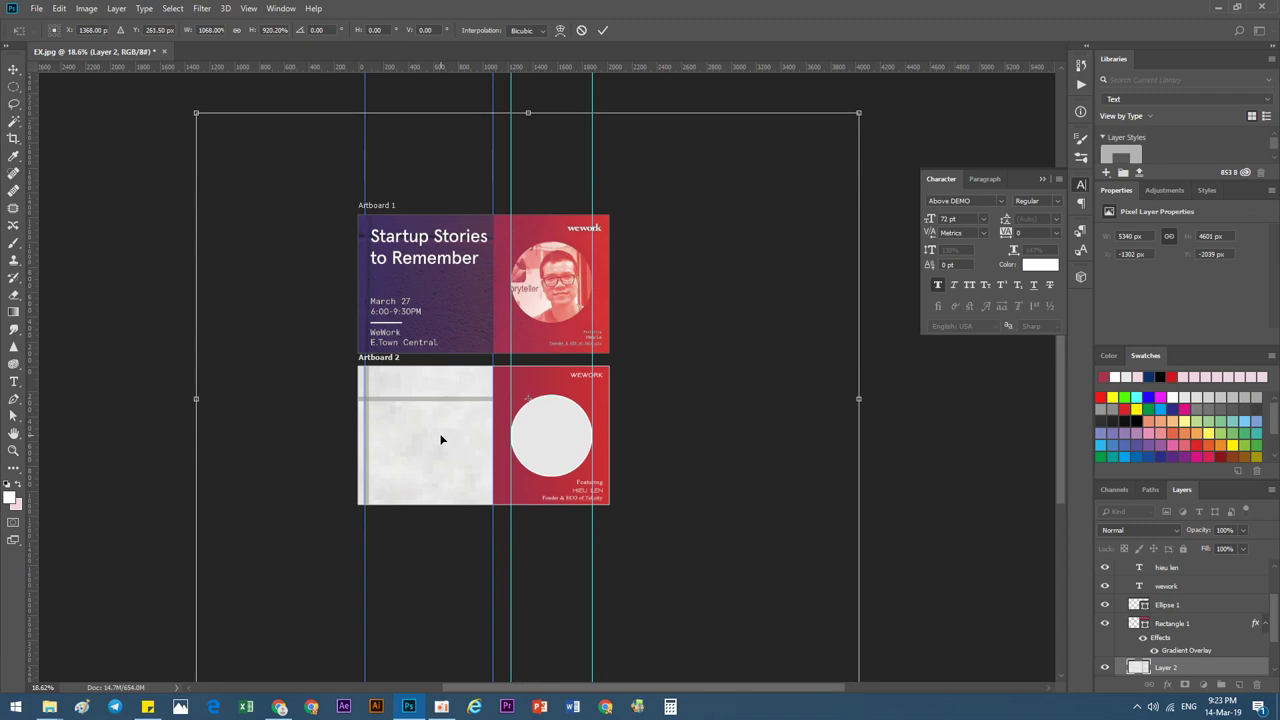
{"action": "key", "text": "Up"}
{"action": "key", "text": "Up"}
{"action": "key", "text": "Up"}
{"action": "key", "text": "Right"}
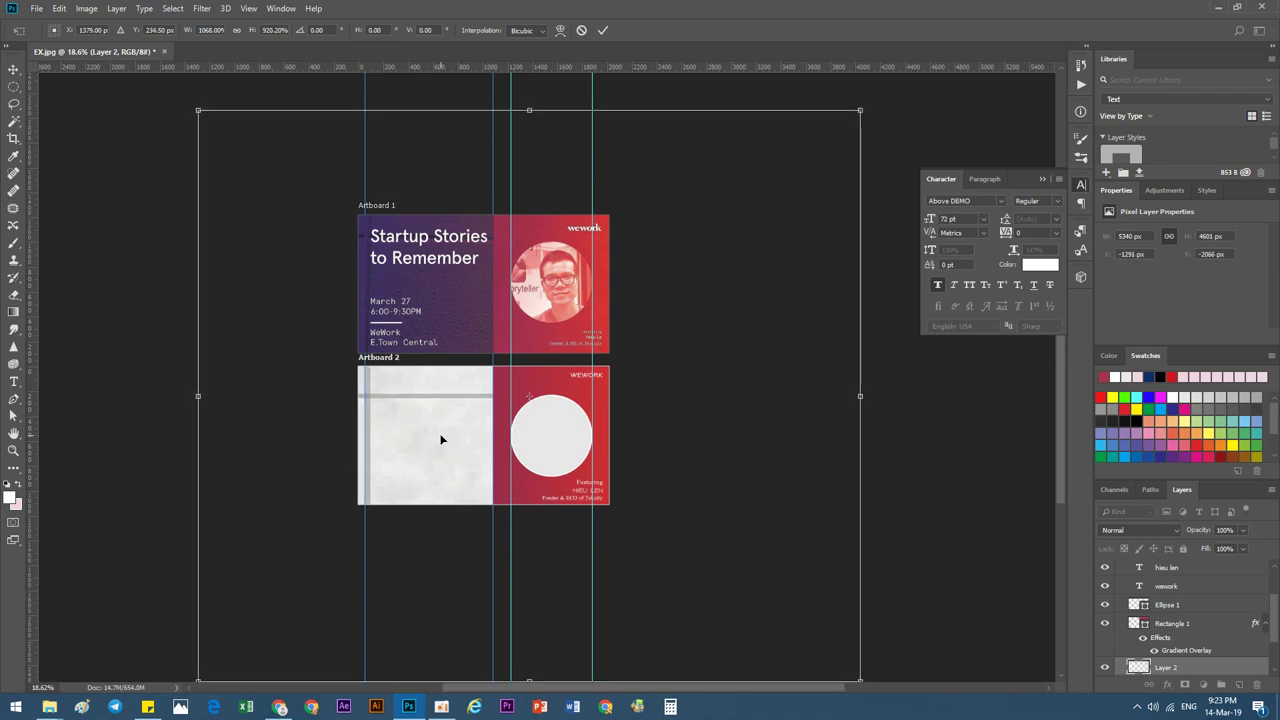
{"action": "key", "text": "Up"}
{"action": "key", "text": "Up"}
{"action": "key", "text": "Return"}
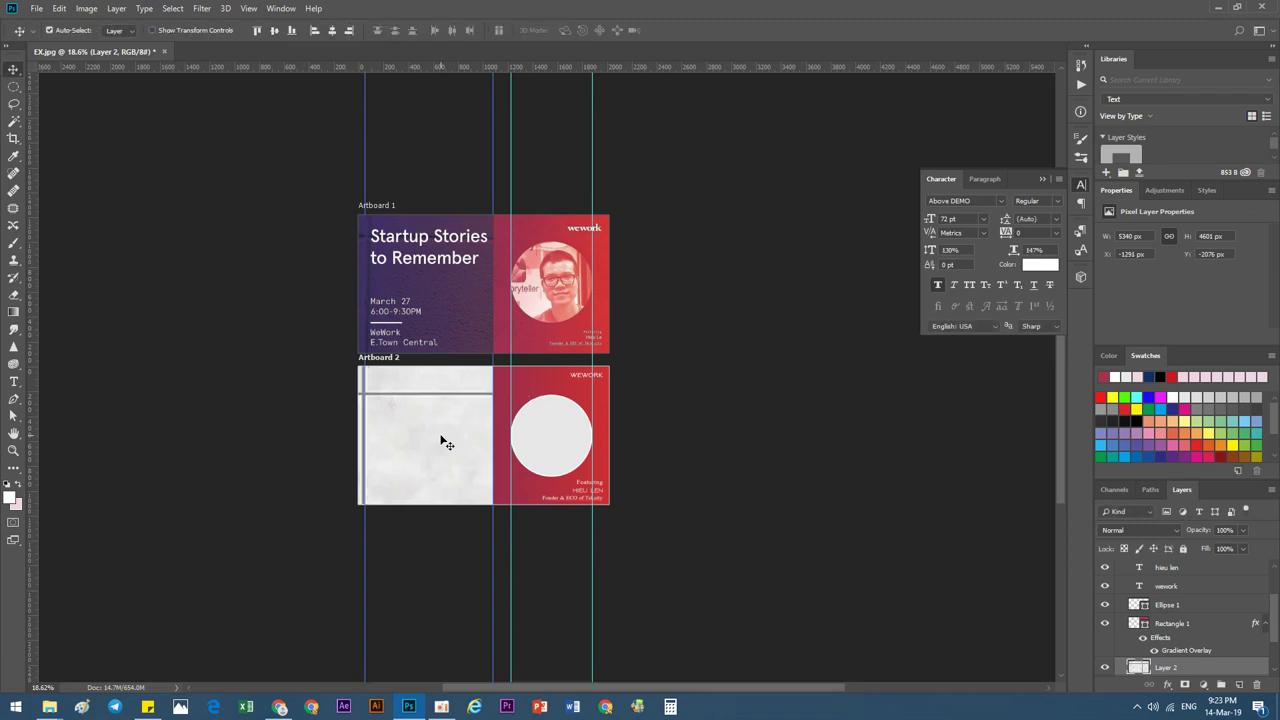
Fine-tune the texture's position slightly right and select Rectangle 1.
{"action": "scroll", "coordinate": [441, 439], "scroll_direction": "up", "scroll_amount": 5}
{"action": "left_click_drag", "start_coordinate": [390, 433], "coordinate": [403, 403]}
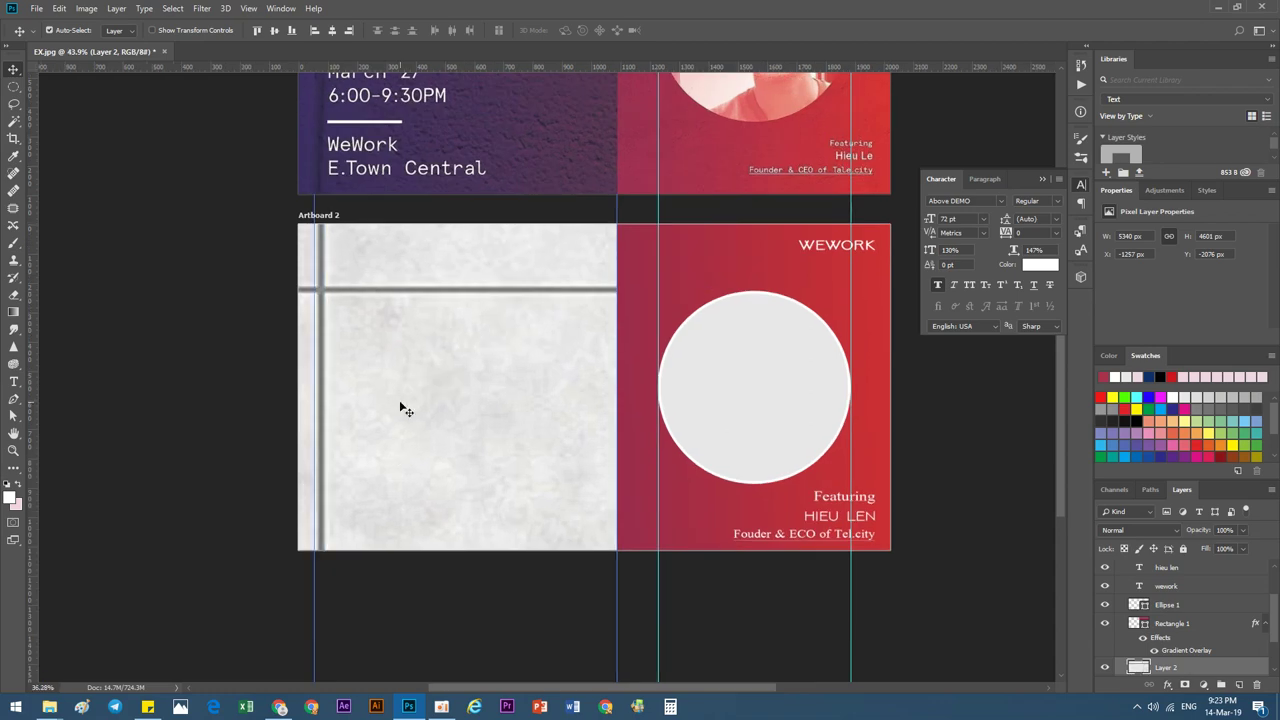
{"action": "scroll", "coordinate": [405, 405], "scroll_direction": "down", "scroll_amount": 2}
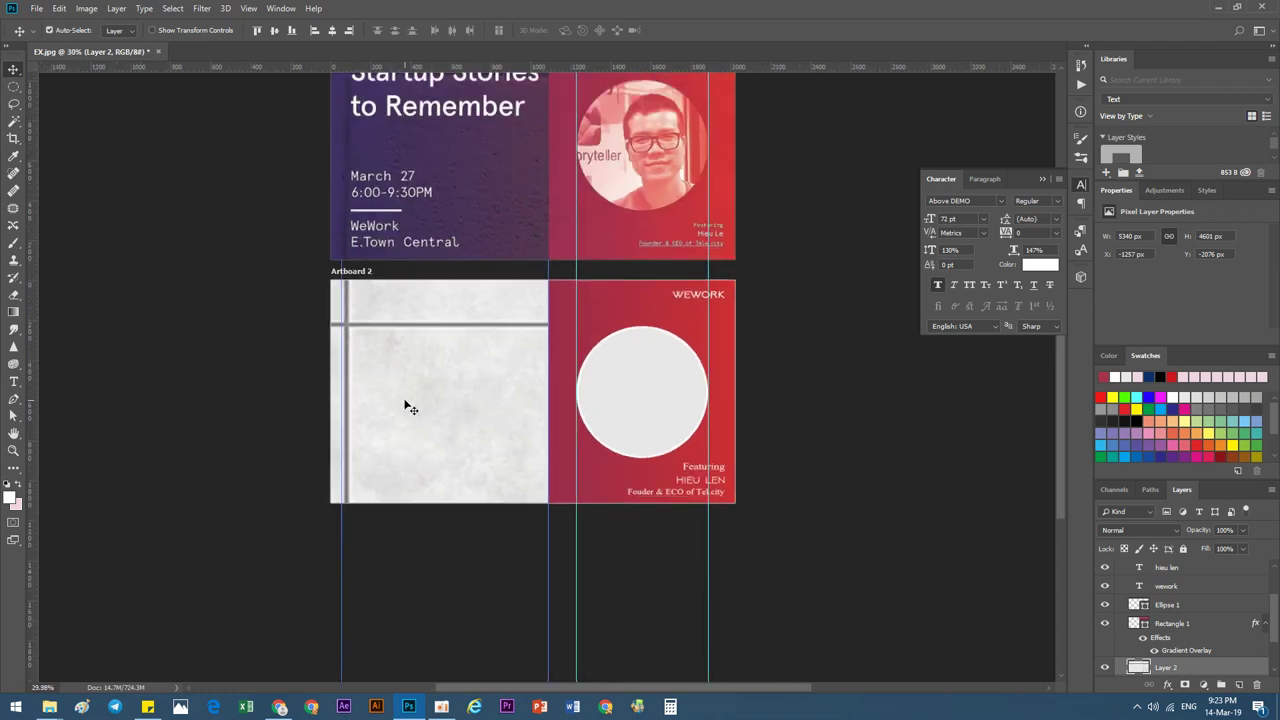
{"action": "scroll", "coordinate": [451, 393], "scroll_direction": "down", "scroll_amount": 1}
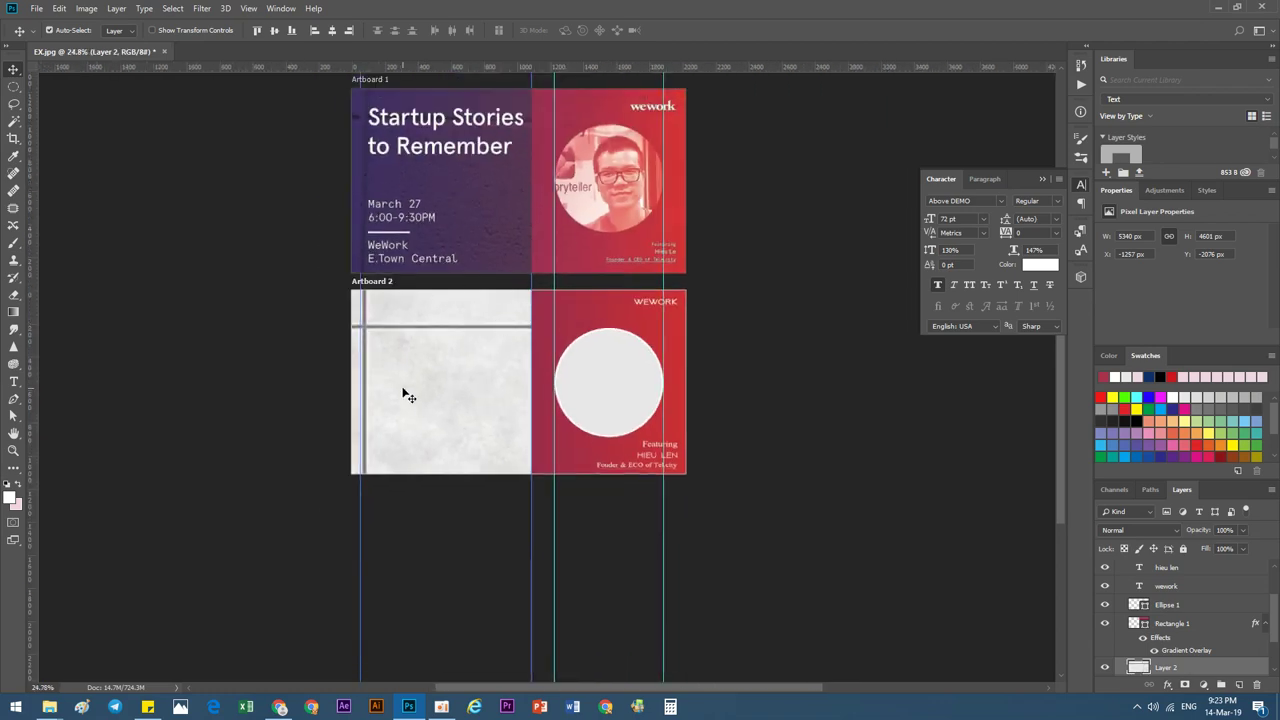
{"action": "left_click", "coordinate": [533, 336]}
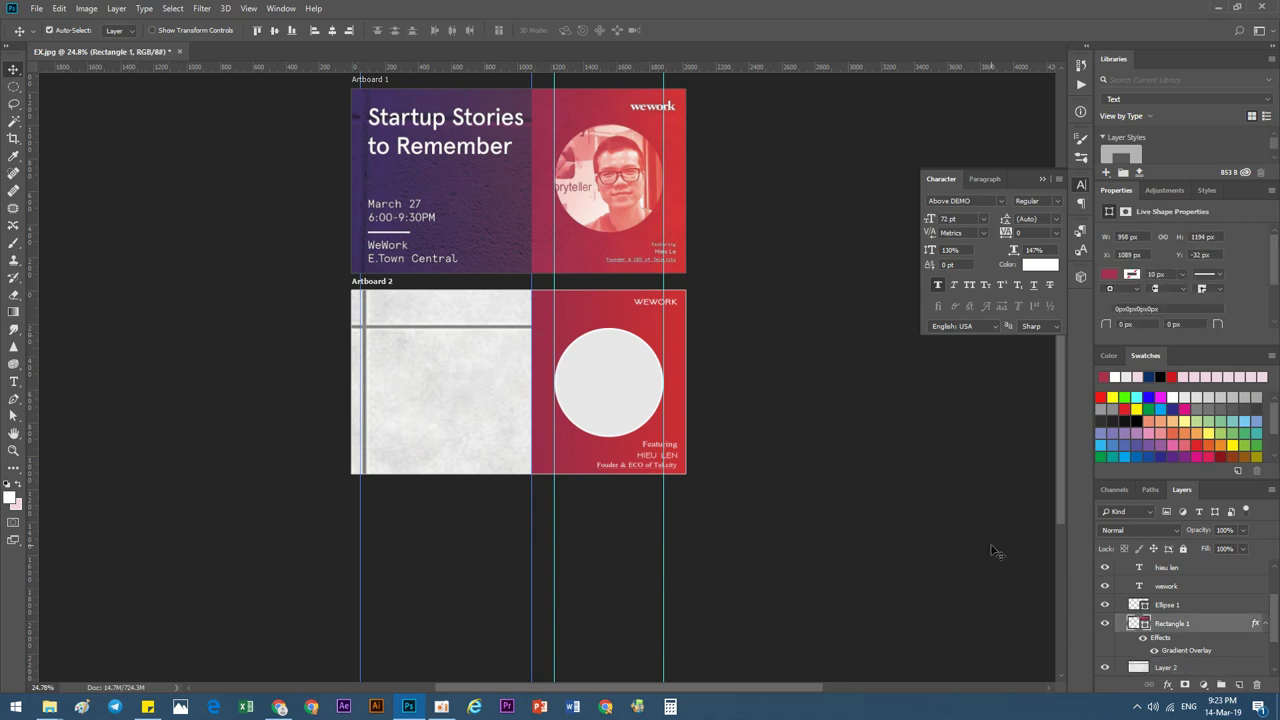
Copy the concrete spotted tile floor image and return to Photoshop, undoing an accidental rectangle drag.
{"action": "left_click", "coordinate": [279, 707]}
{"action": "scroll", "coordinate": [480, 466], "scroll_direction": "up", "scroll_amount": 3}
{"action": "left_click", "coordinate": [508, 438]}
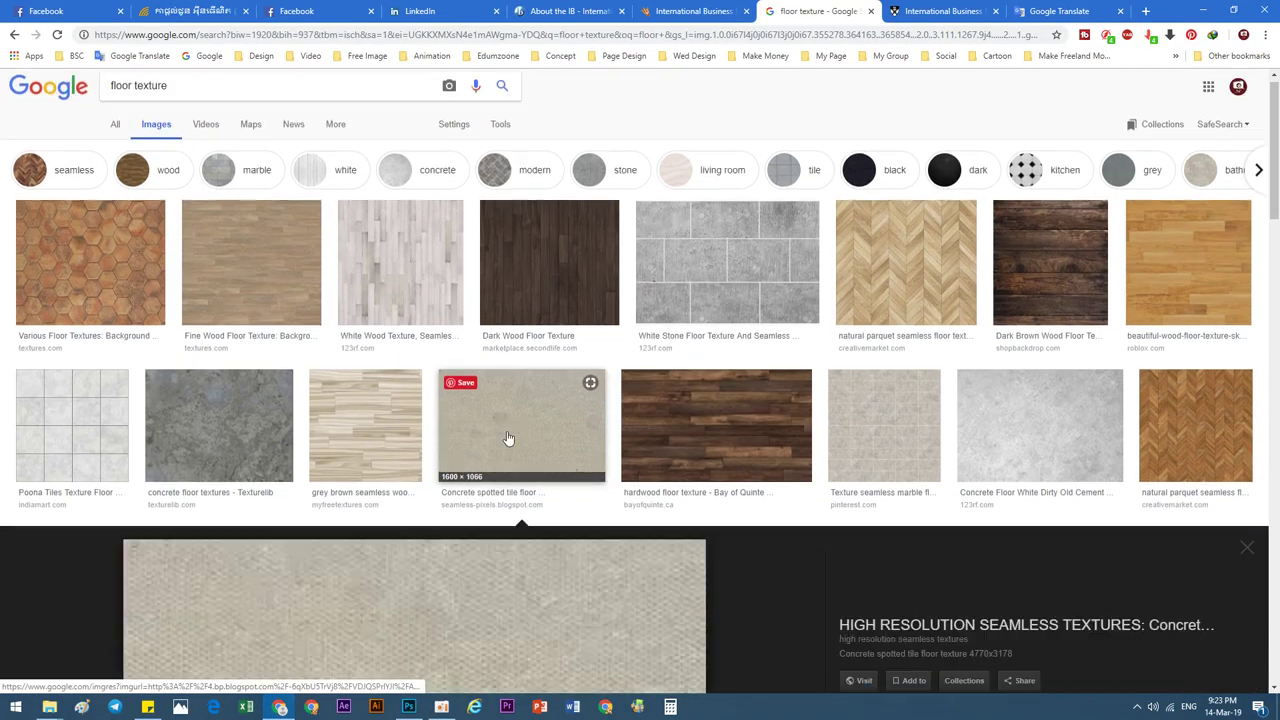
{"action": "right_click", "coordinate": [575, 355]}
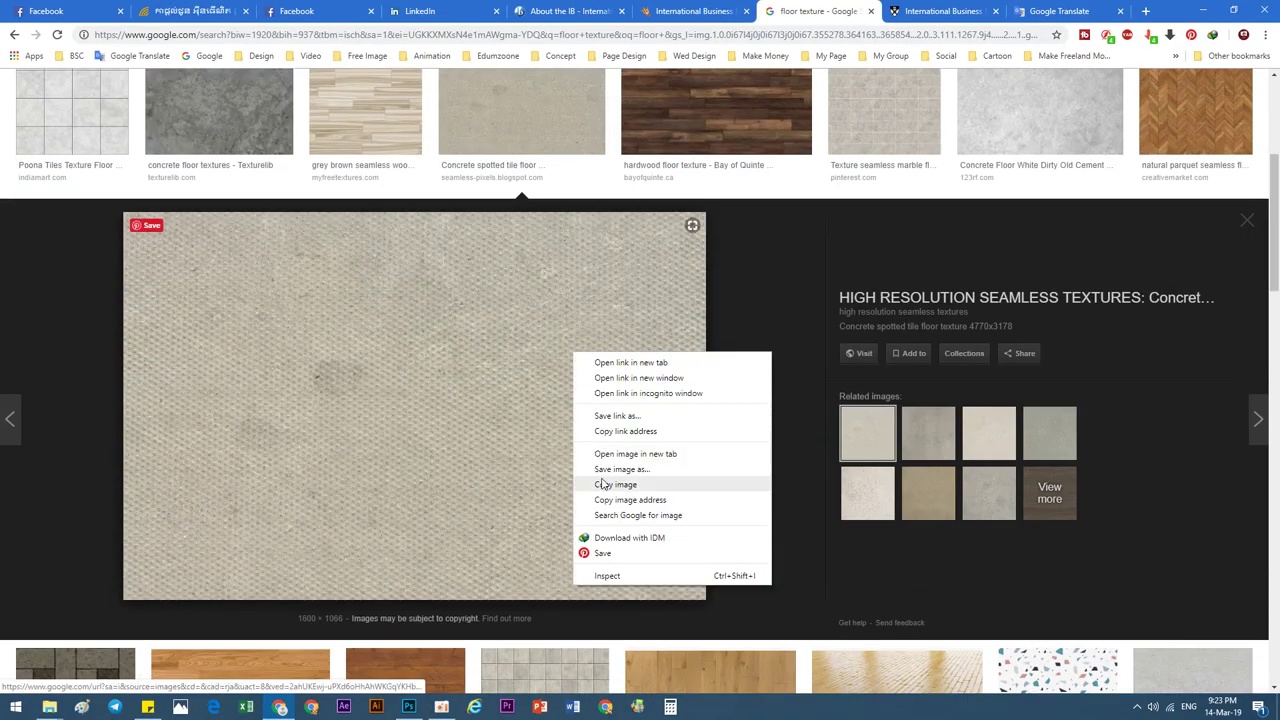
{"action": "left_click", "coordinate": [605, 484]}
{"action": "left_click", "coordinate": [409, 707]}
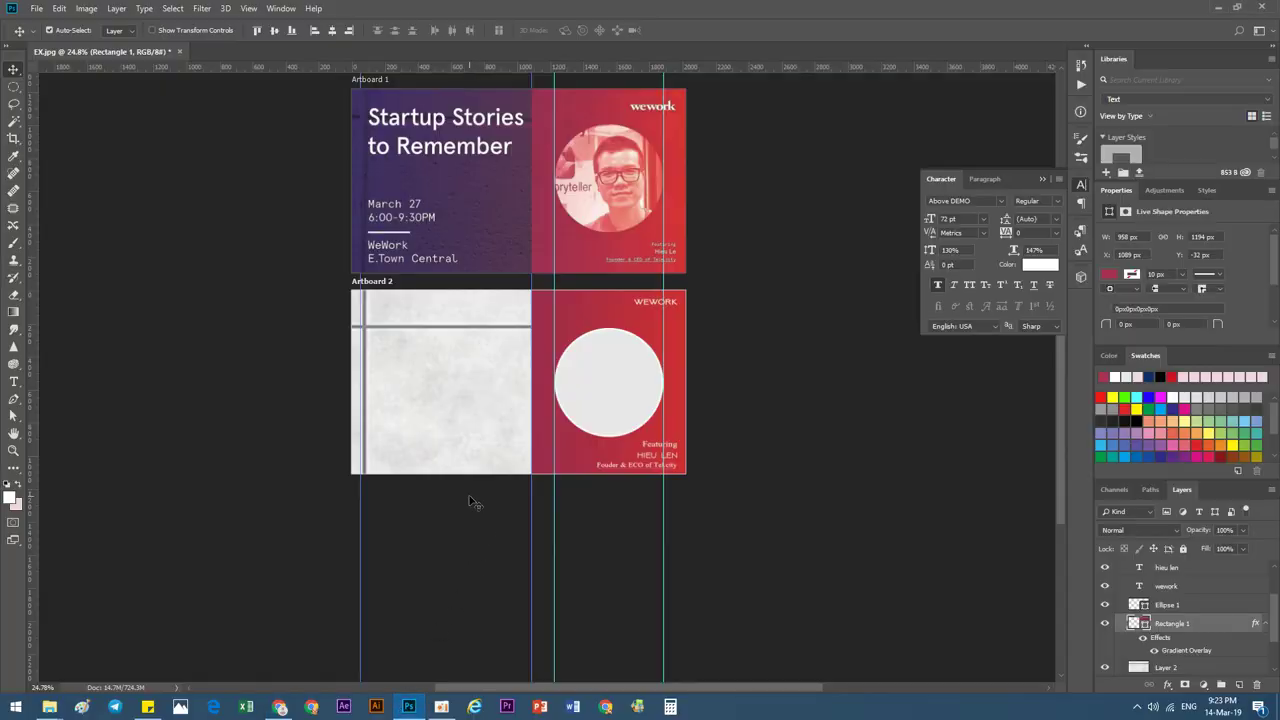
{"action": "left_click_drag", "start_coordinate": [470, 500], "coordinate": [484, 432]}
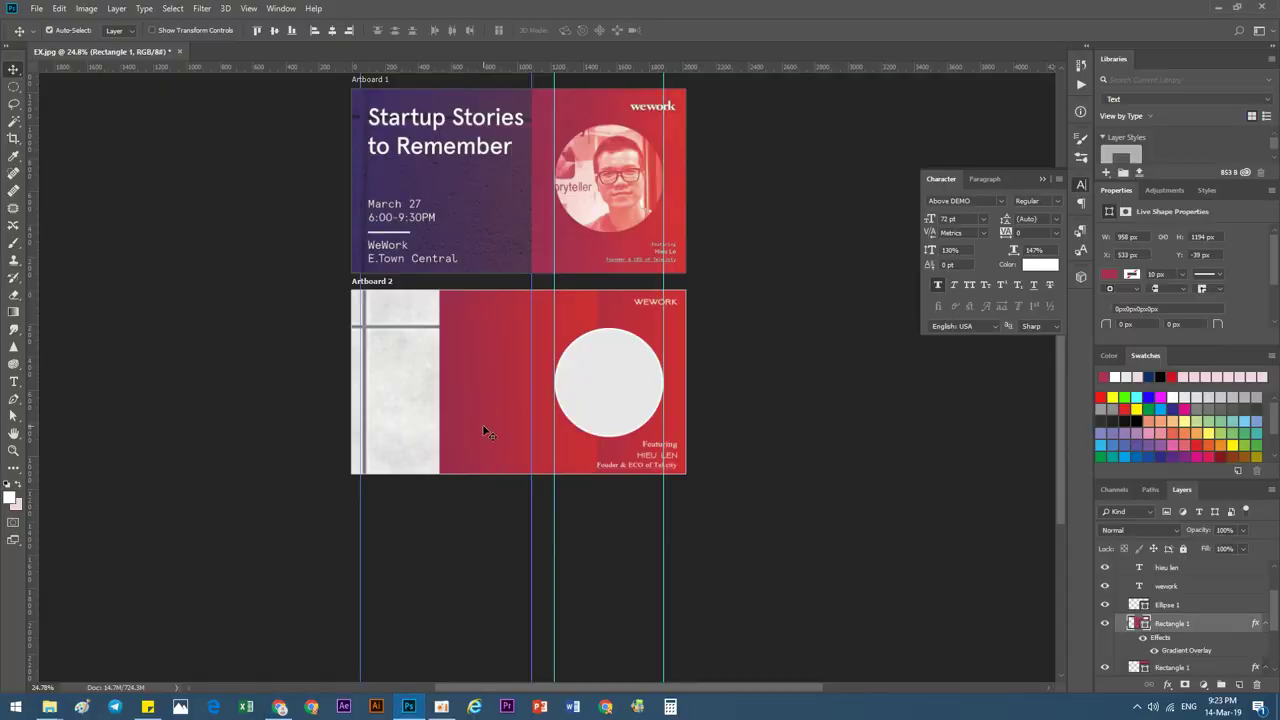
{"action": "key", "text": "ctrl+z"}
Copy the concrete texture image again and paste it into Photoshop as a new layer.
{"action": "left_click", "coordinate": [280, 707]}
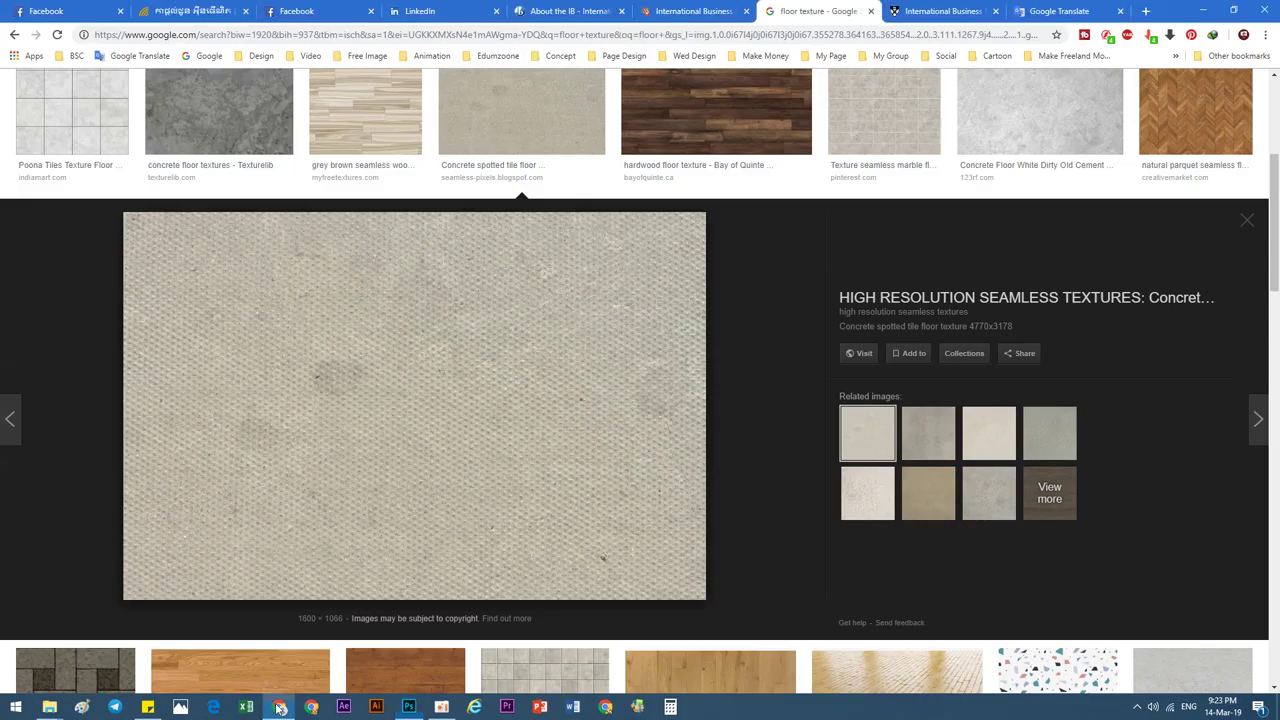
{"action": "right_click", "coordinate": [437, 401]}
{"action": "left_click", "coordinate": [470, 530]}
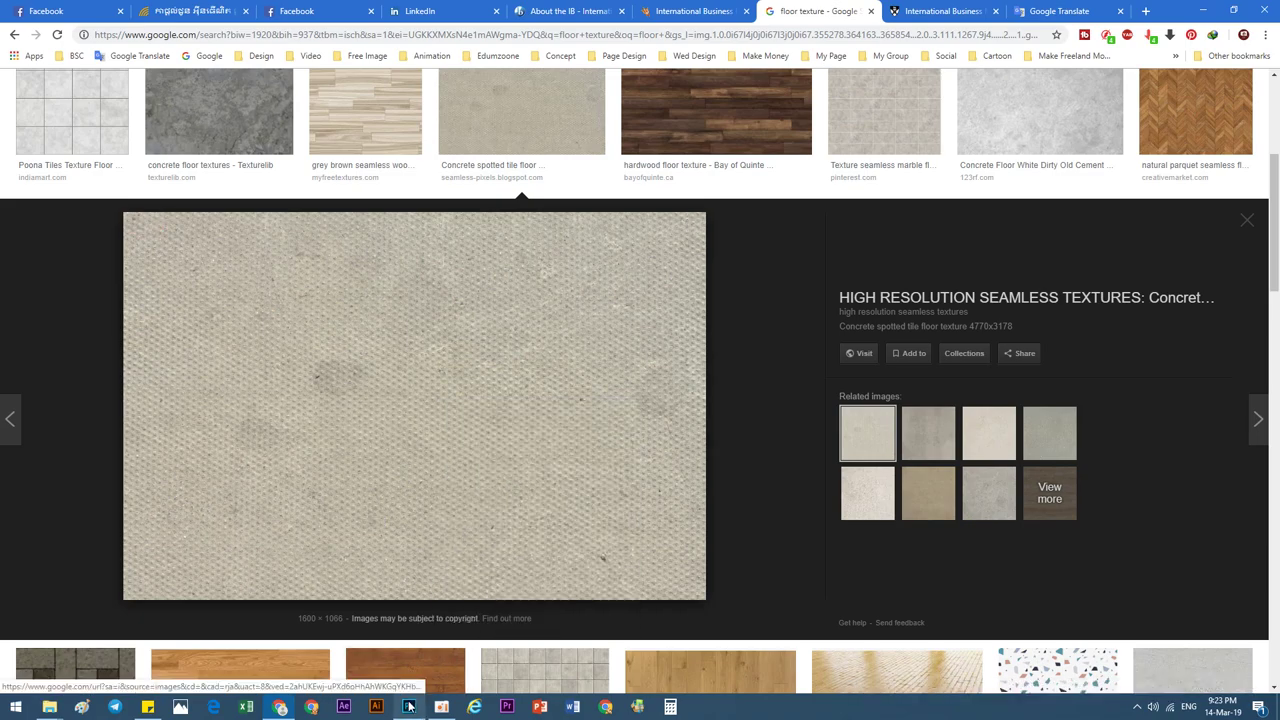
{"action": "left_click", "coordinate": [409, 707]}
{"action": "key", "text": "ctrl+v"}
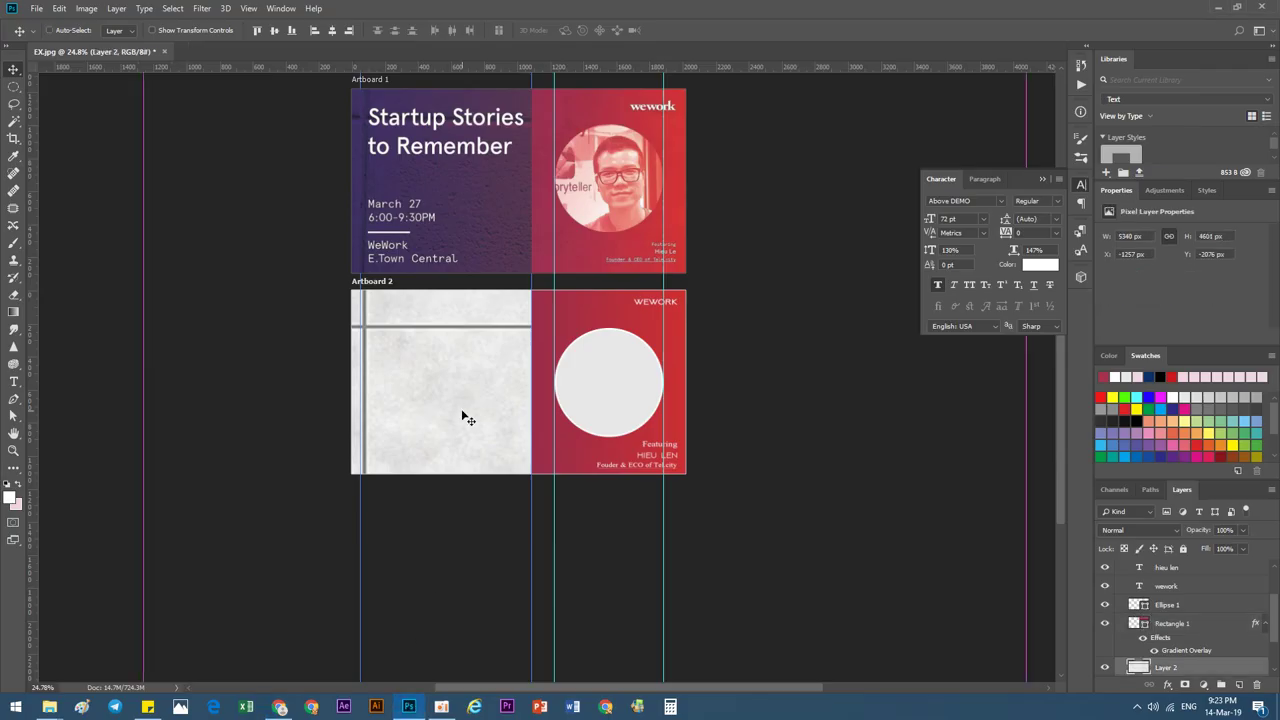
Scale the pasted concrete texture up to cover all of Artboard 2.
{"action": "key", "text": "ctrl+t"}
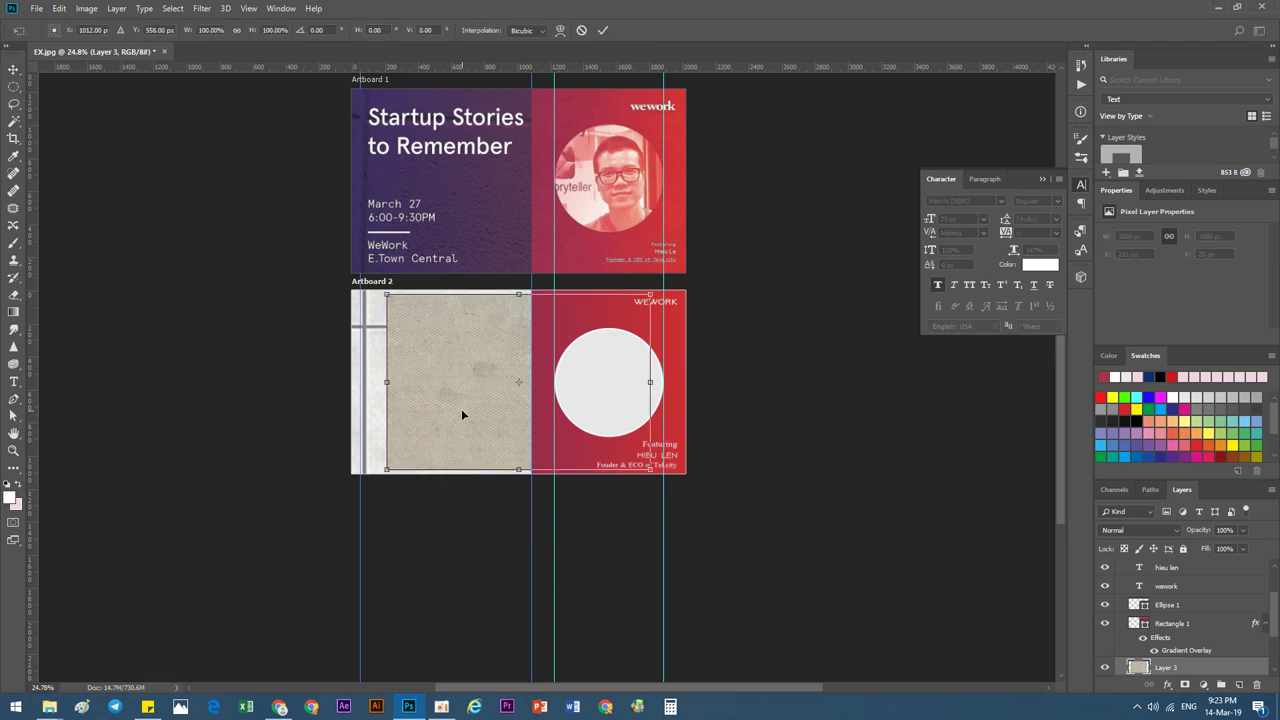
{"action": "left_click_drag", "start_coordinate": [650, 469], "coordinate": [703, 505]}
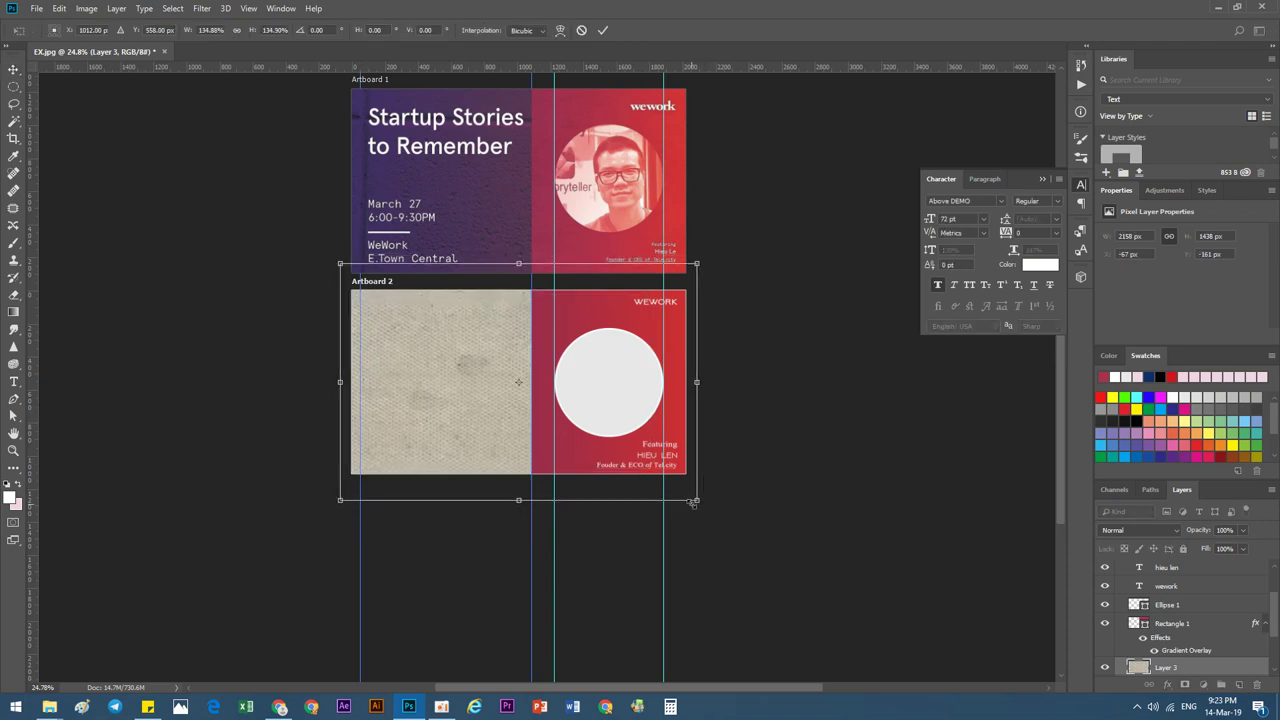
{"action": "key", "text": "Return"}
Try Soft Light and Screen blending, move Layer 3 above Rectangle 1, and set it to Normal.
{"action": "left_click", "coordinate": [1112, 531]}
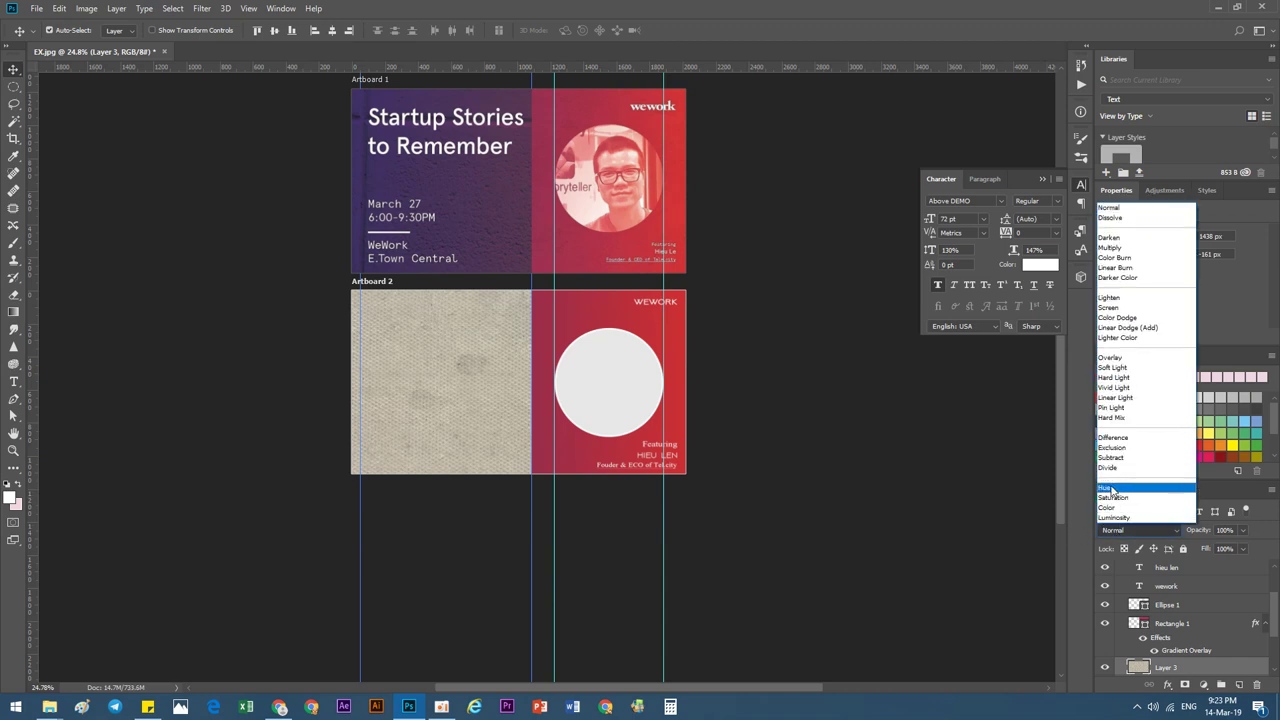
{"action": "left_click", "coordinate": [1109, 372]}
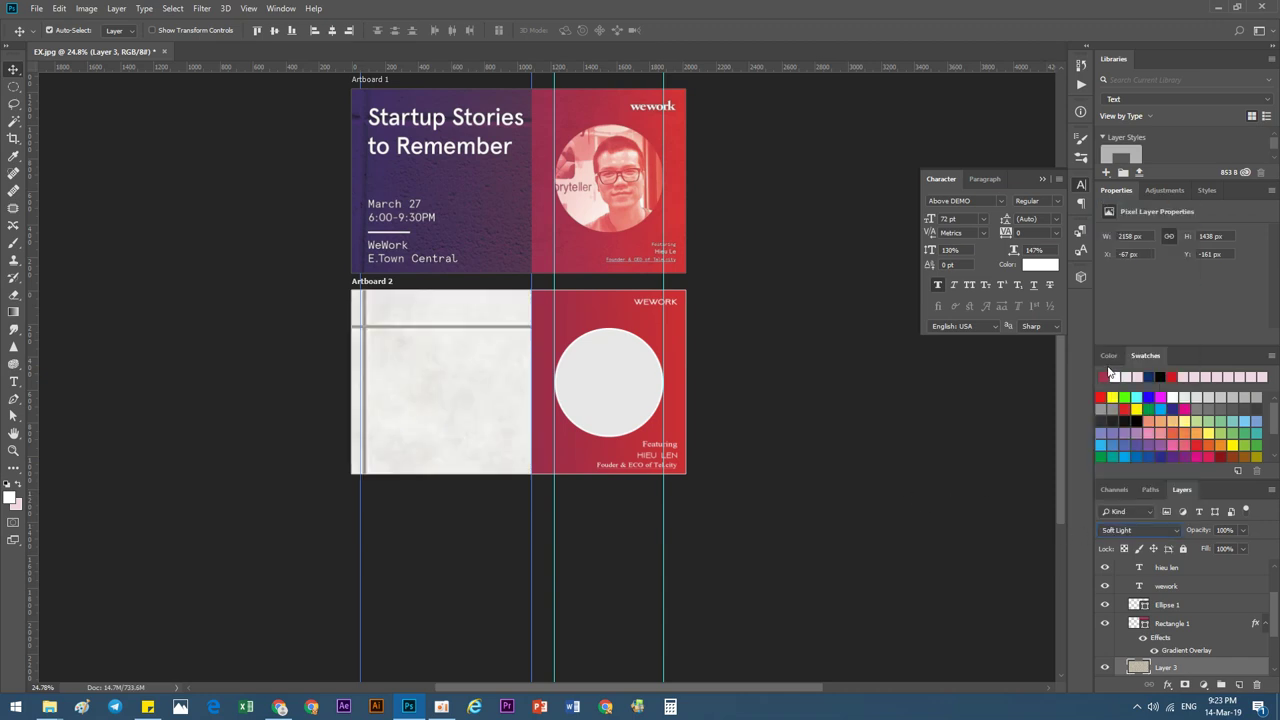
{"action": "left_click", "coordinate": [1116, 531]}
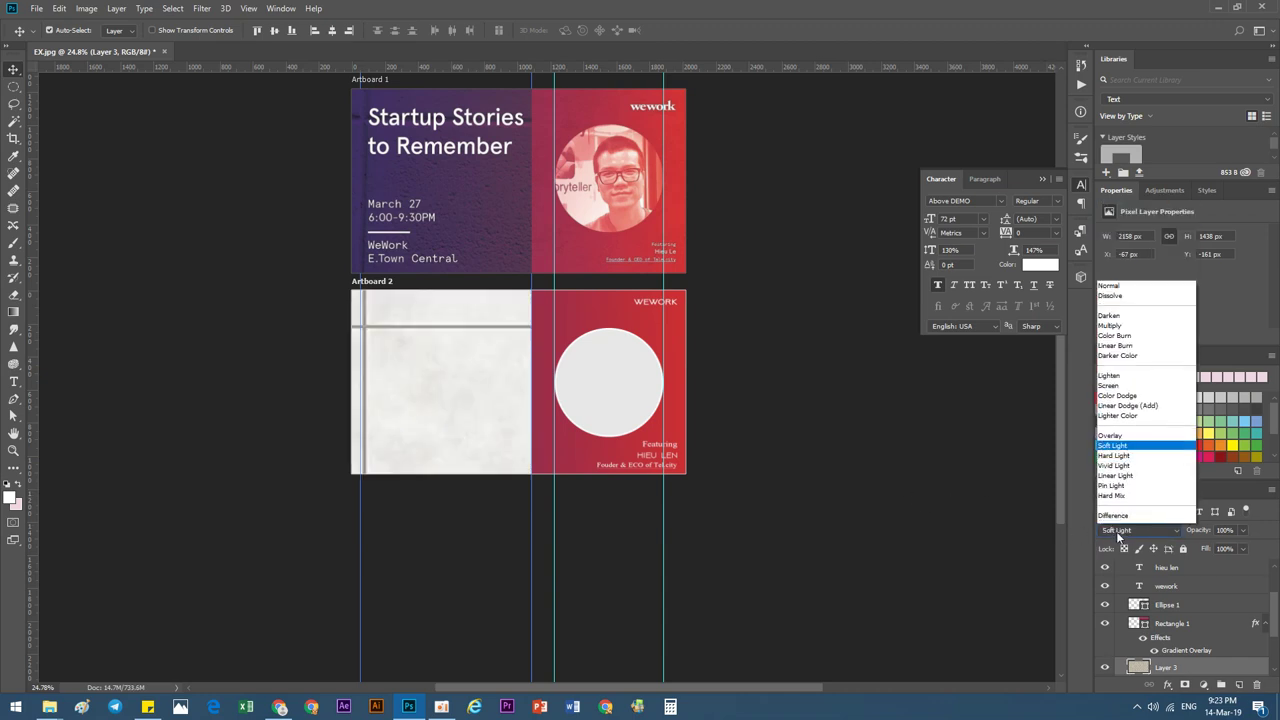
{"action": "left_click", "coordinate": [1111, 311]}
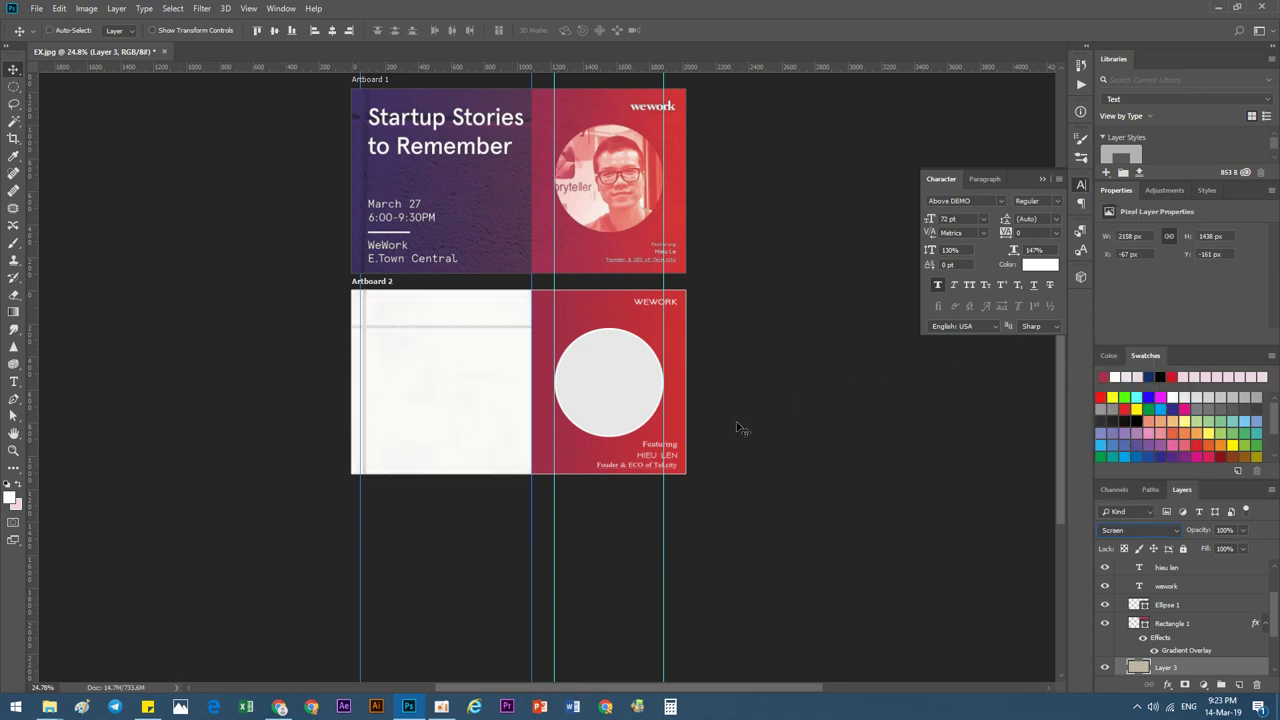
{"action": "left_click_drag", "start_coordinate": [1165, 665], "coordinate": [1158, 614]}
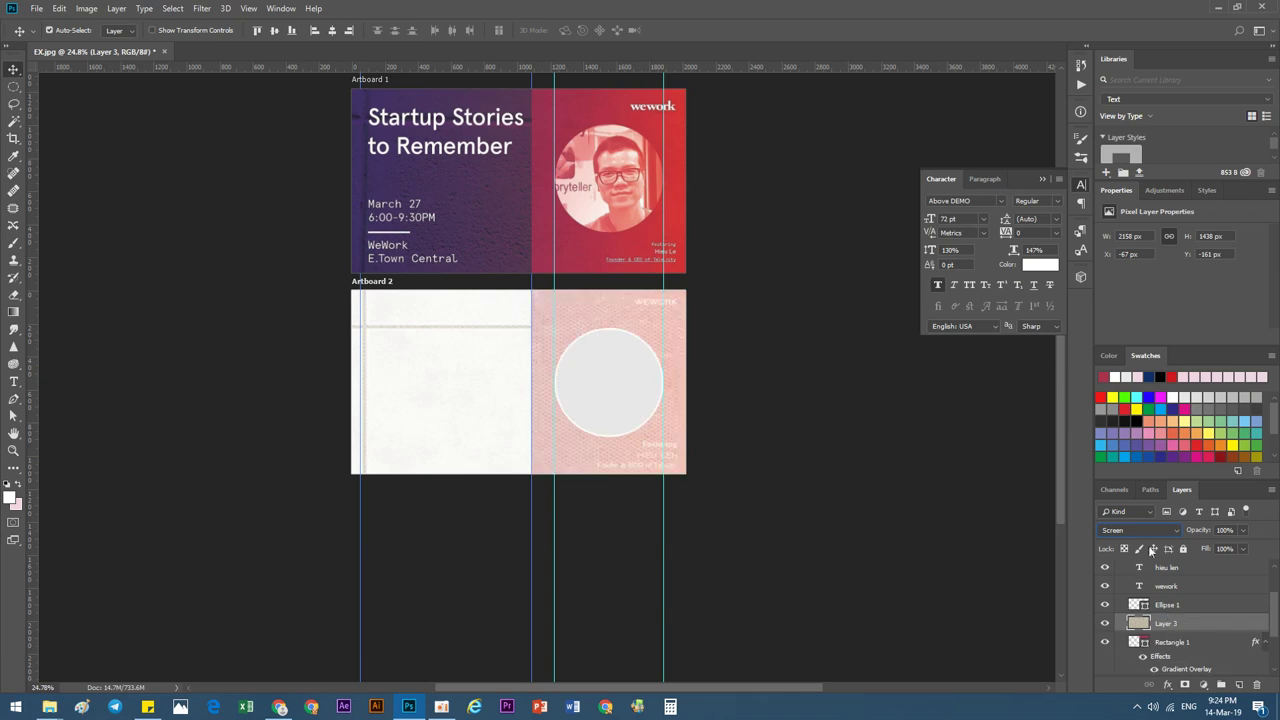
{"action": "left_click", "coordinate": [1159, 530]}
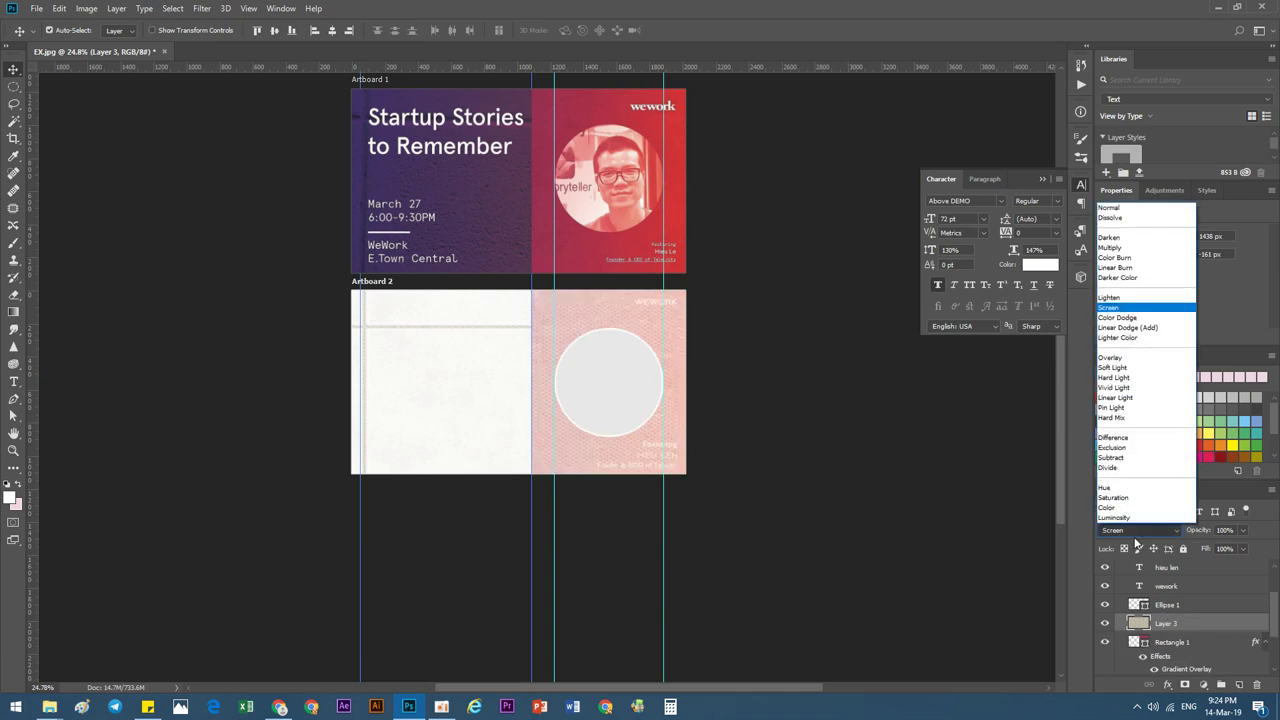
{"action": "left_click", "coordinate": [1122, 214]}
Create a clipping mask of Layer 3 onto Rectangle 1, toggling Rectangle 1's visibility to check it.
{"action": "right_click", "coordinate": [1165, 622]}
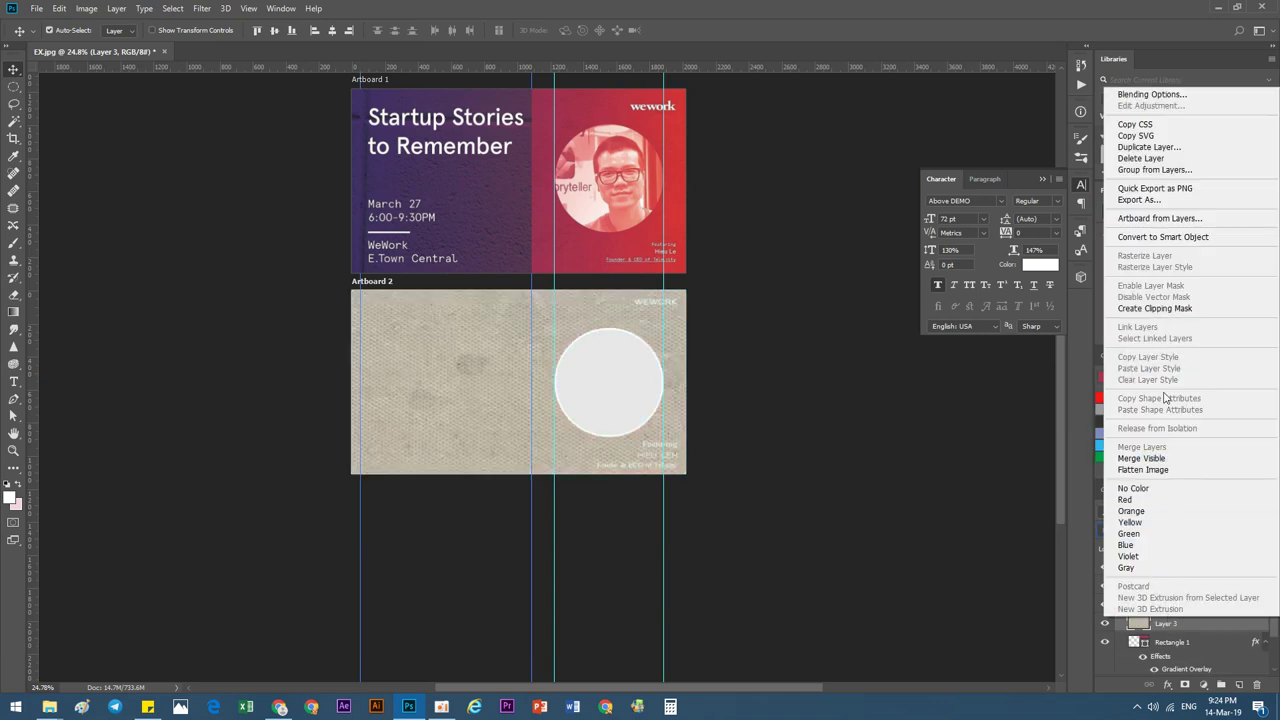
{"action": "left_click", "coordinate": [1148, 310]}
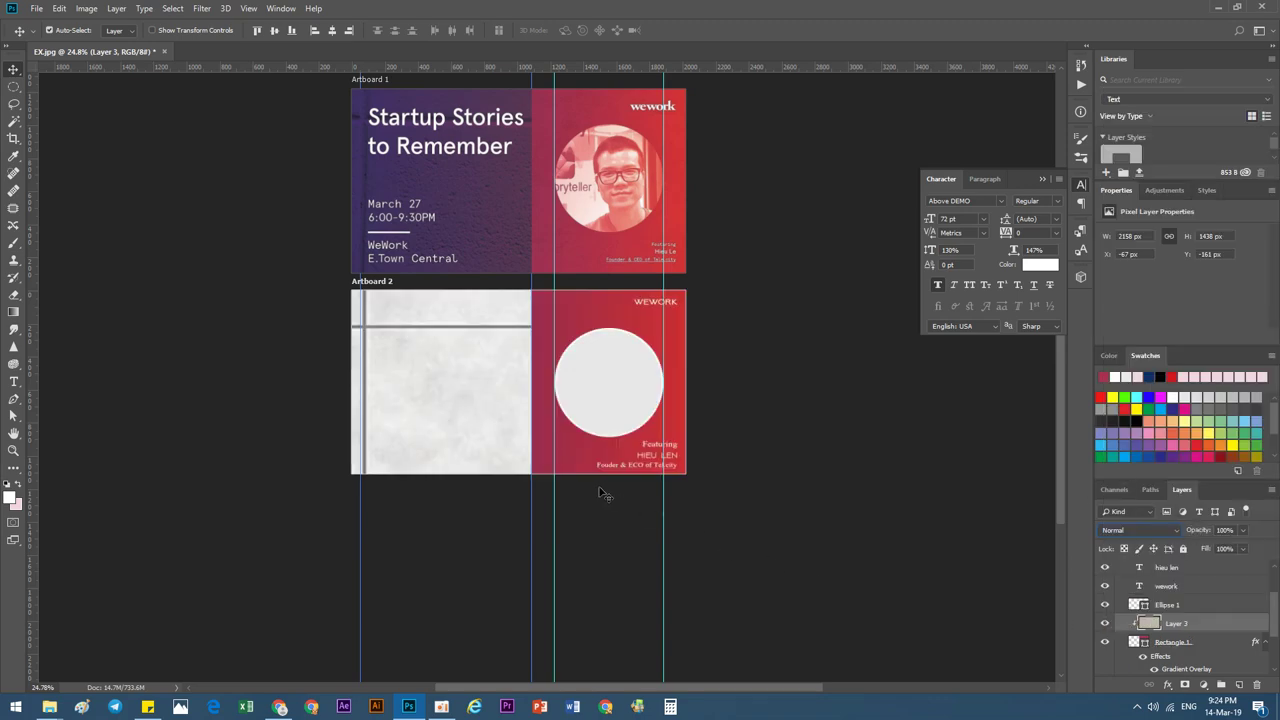
{"action": "left_click", "coordinate": [634, 549]}
{"action": "scroll", "coordinate": [611, 449], "scroll_direction": "up", "scroll_amount": 4}
{"action": "scroll", "coordinate": [611, 449], "scroll_direction": "up", "scroll_amount": 1}
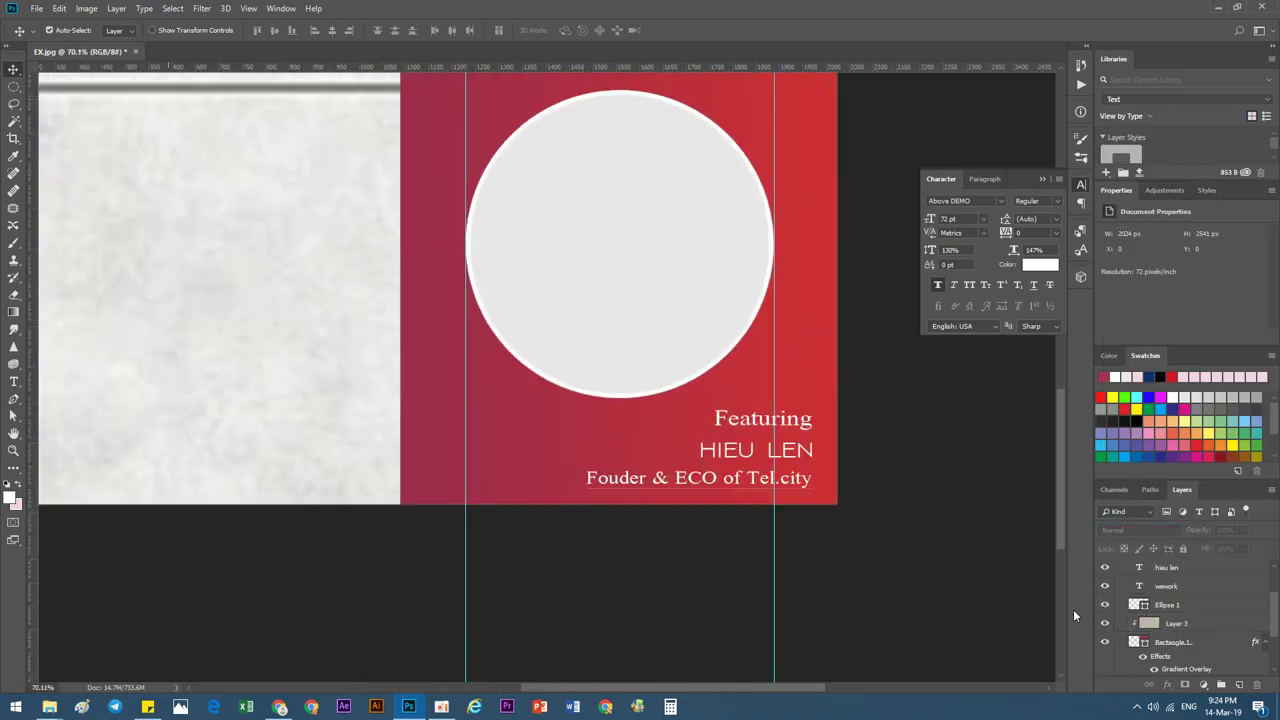
{"action": "left_click", "coordinate": [1154, 624]}
{"action": "left_click", "coordinate": [1105, 641]}
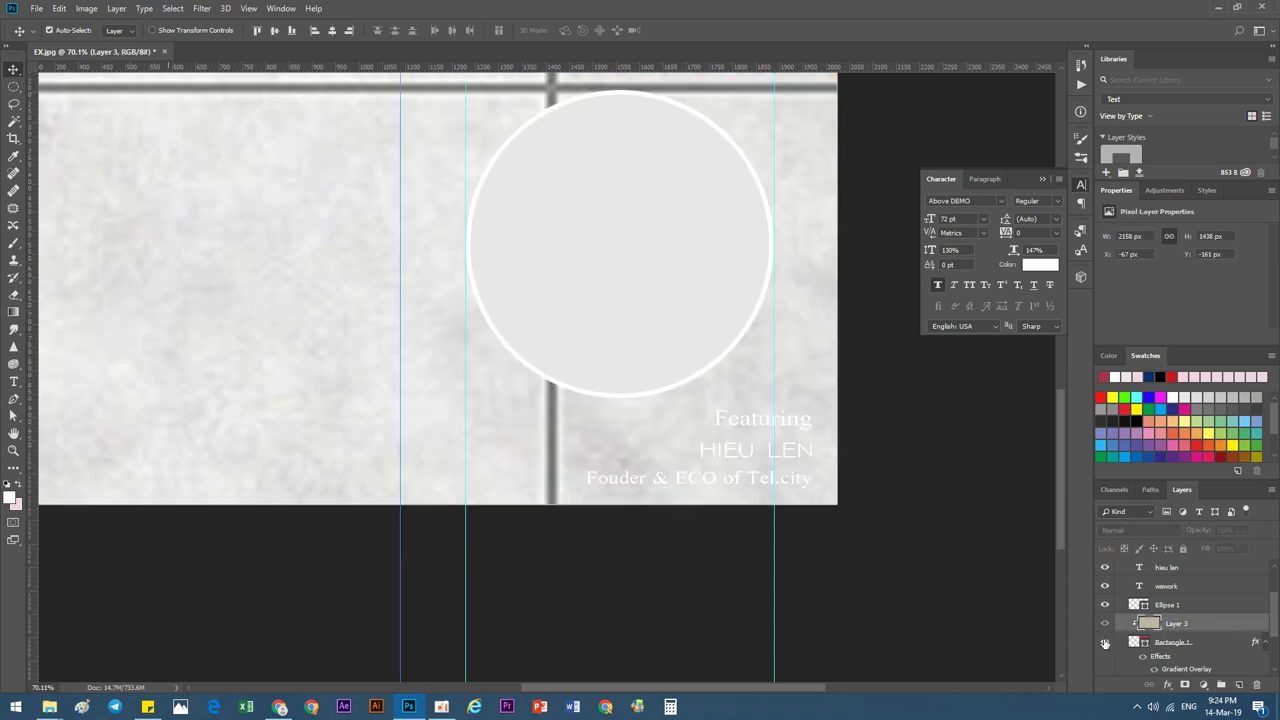
{"action": "left_click", "coordinate": [1105, 641]}
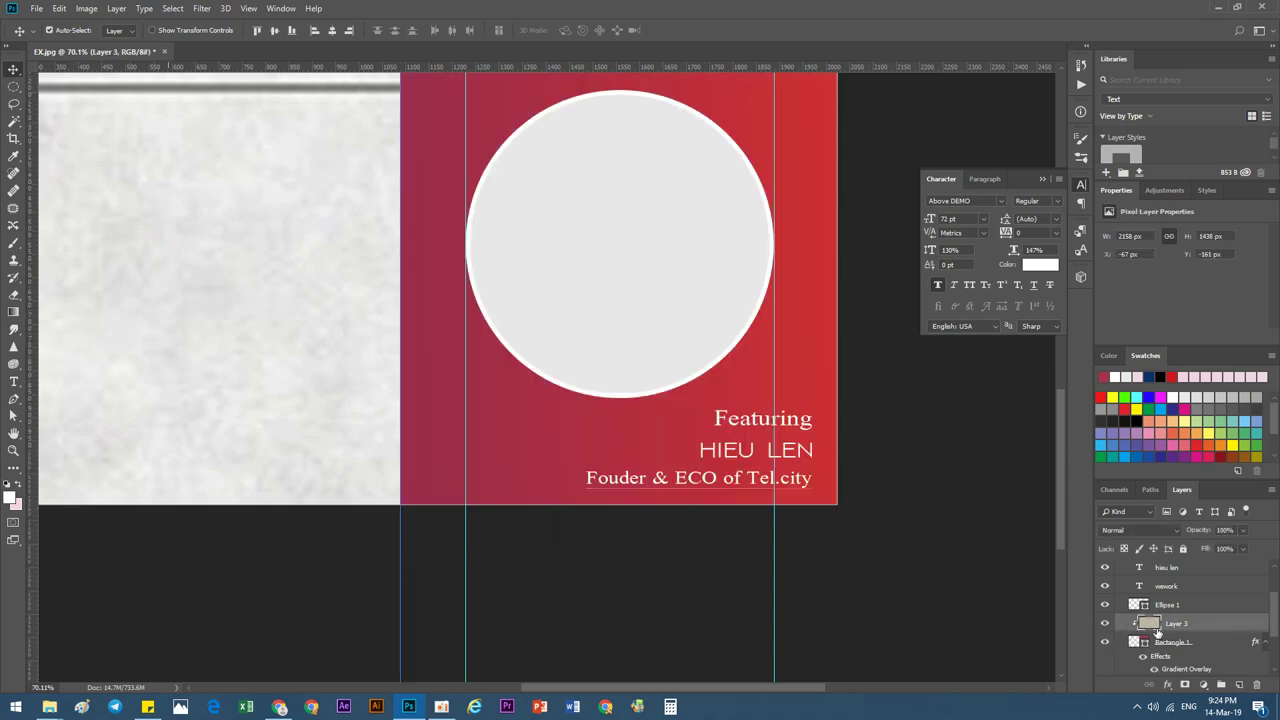
Lower Rectangle 1's Gradient Overlay opacity to about 85% so the concrete texture shows through.
{"action": "left_click", "coordinate": [1179, 671]}
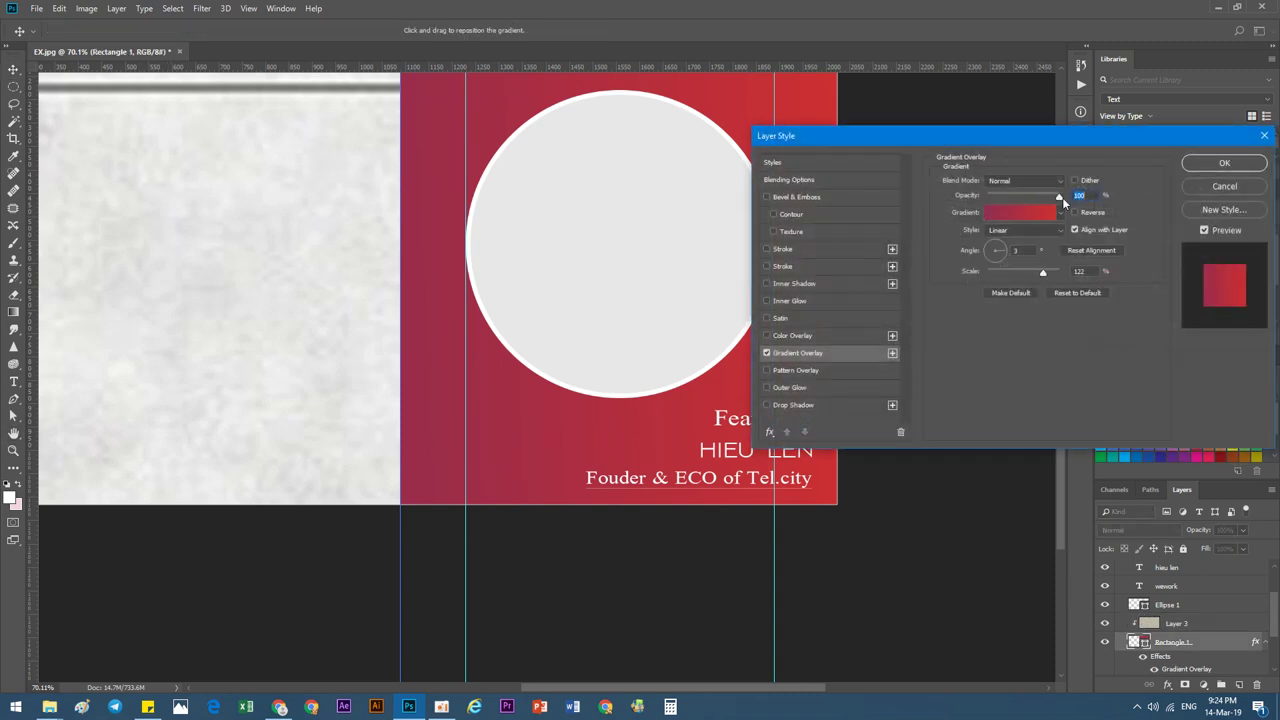
{"action": "left_click_drag", "start_coordinate": [1062, 197], "coordinate": [1051, 197]}
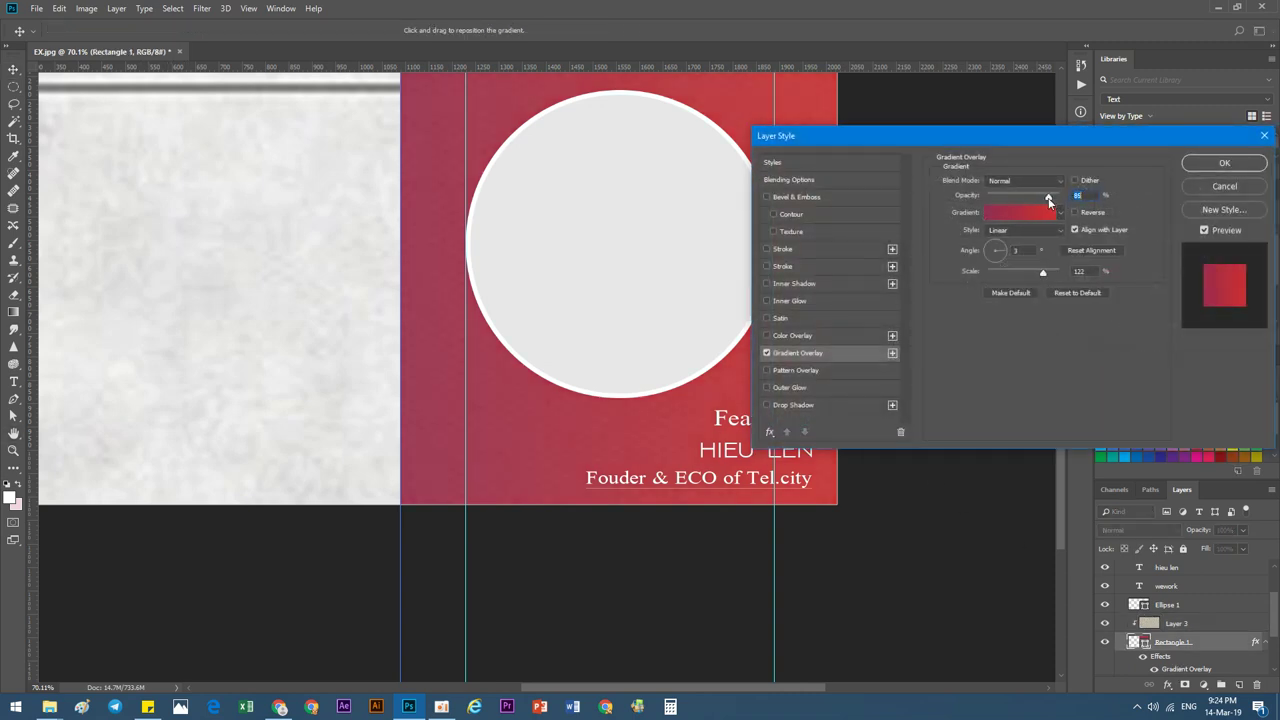
{"action": "left_click", "coordinate": [1224, 163]}
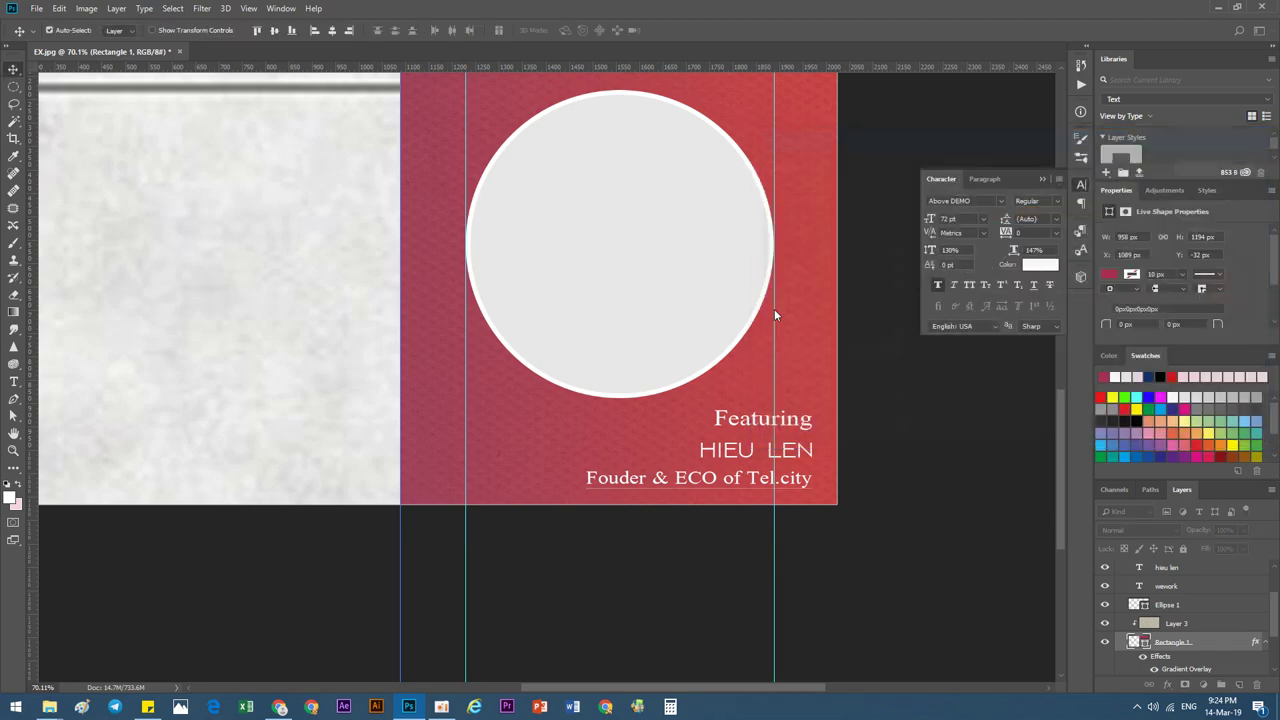
{"action": "scroll", "coordinate": [643, 308], "scroll_direction": "down", "scroll_amount": 2}
{"action": "scroll", "coordinate": [643, 308], "scroll_direction": "down", "scroll_amount": 1}
{"action": "scroll", "coordinate": [691, 363], "scroll_direction": "down", "scroll_amount": 2}
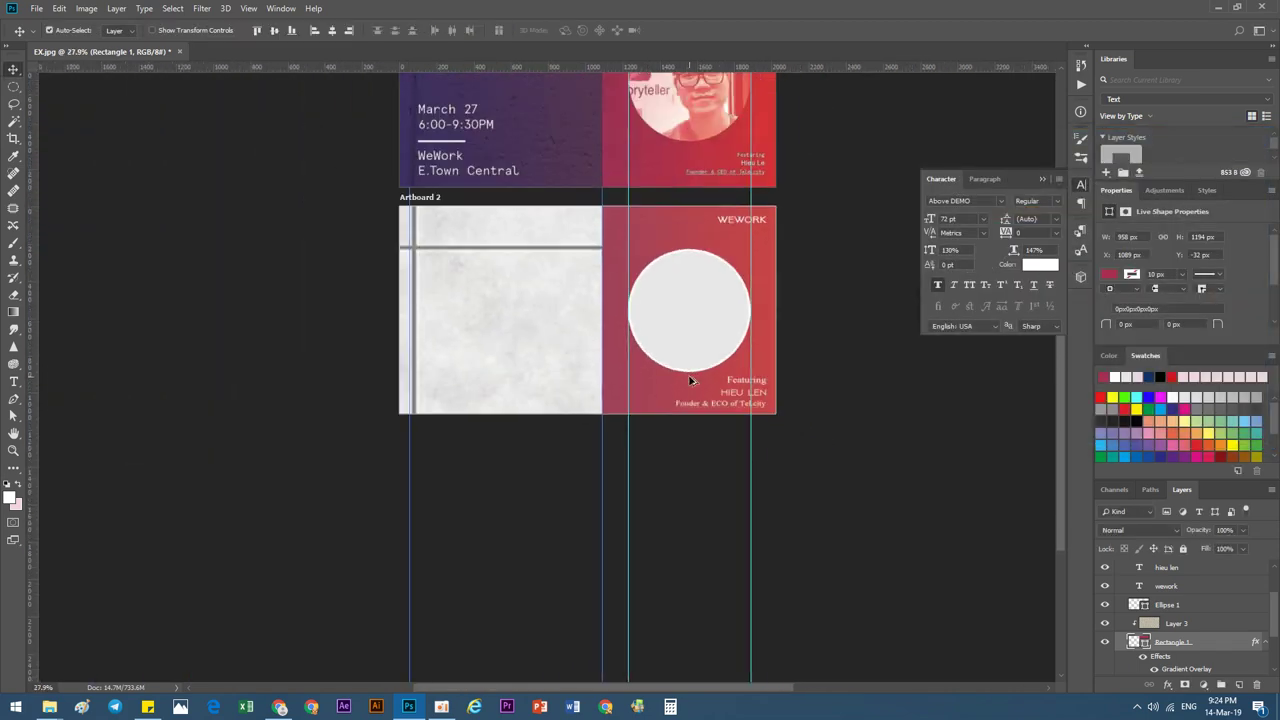
{"action": "scroll", "coordinate": [691, 377], "scroll_direction": "down", "scroll_amount": 2}
{"action": "scroll", "coordinate": [514, 340], "scroll_direction": "up", "scroll_amount": 1}
{"action": "scroll", "coordinate": [518, 340], "scroll_direction": "down", "scroll_amount": 1}
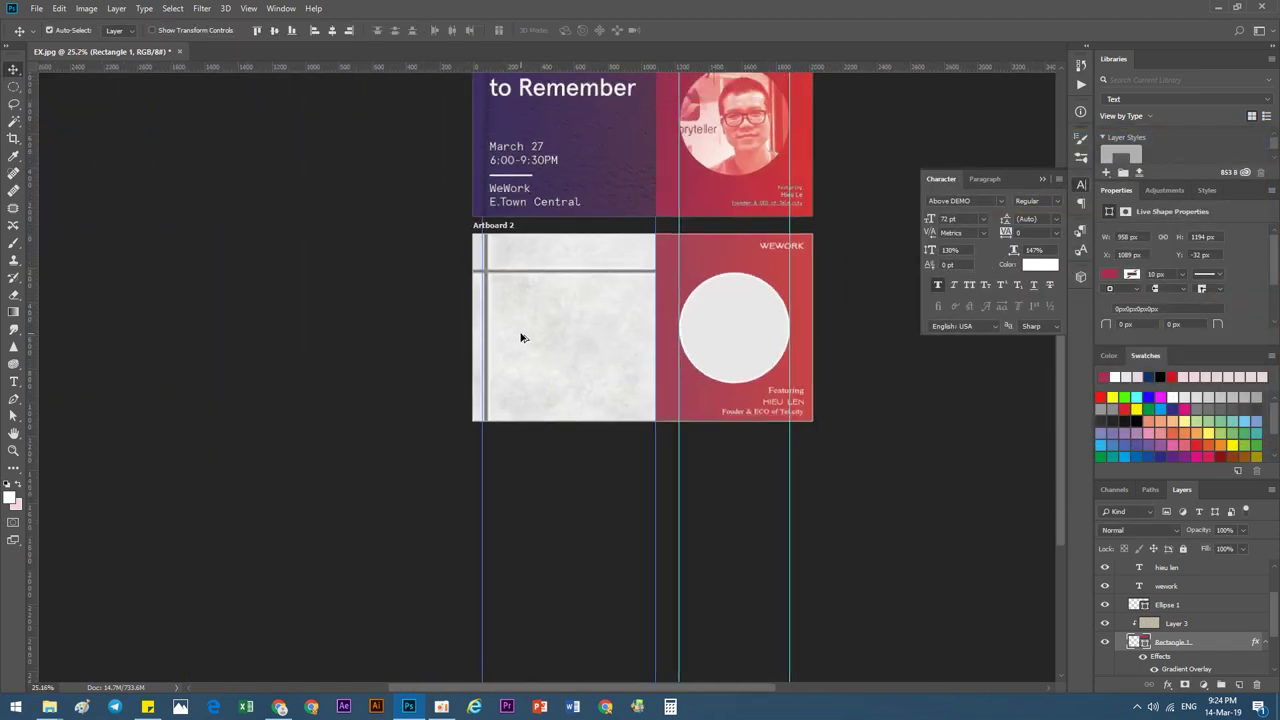
{"action": "scroll", "coordinate": [520, 340], "scroll_direction": "down", "scroll_amount": 1}
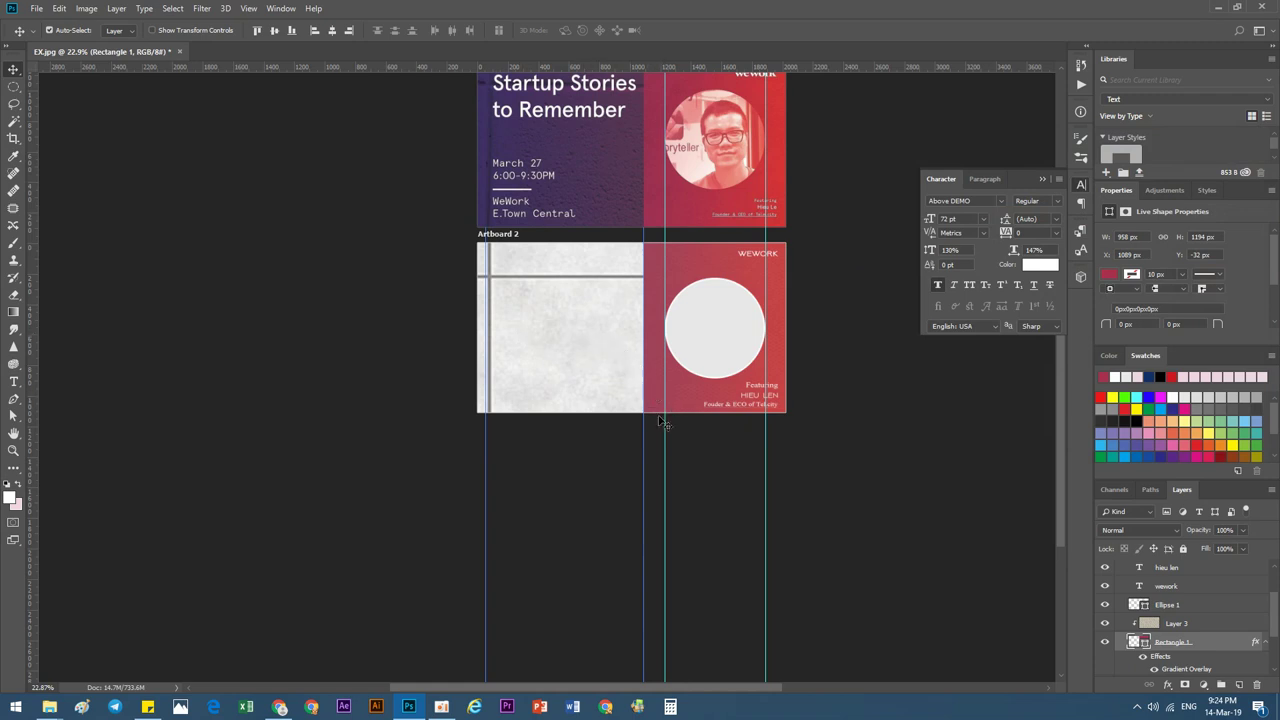
{"action": "left_click", "coordinate": [450, 400]}
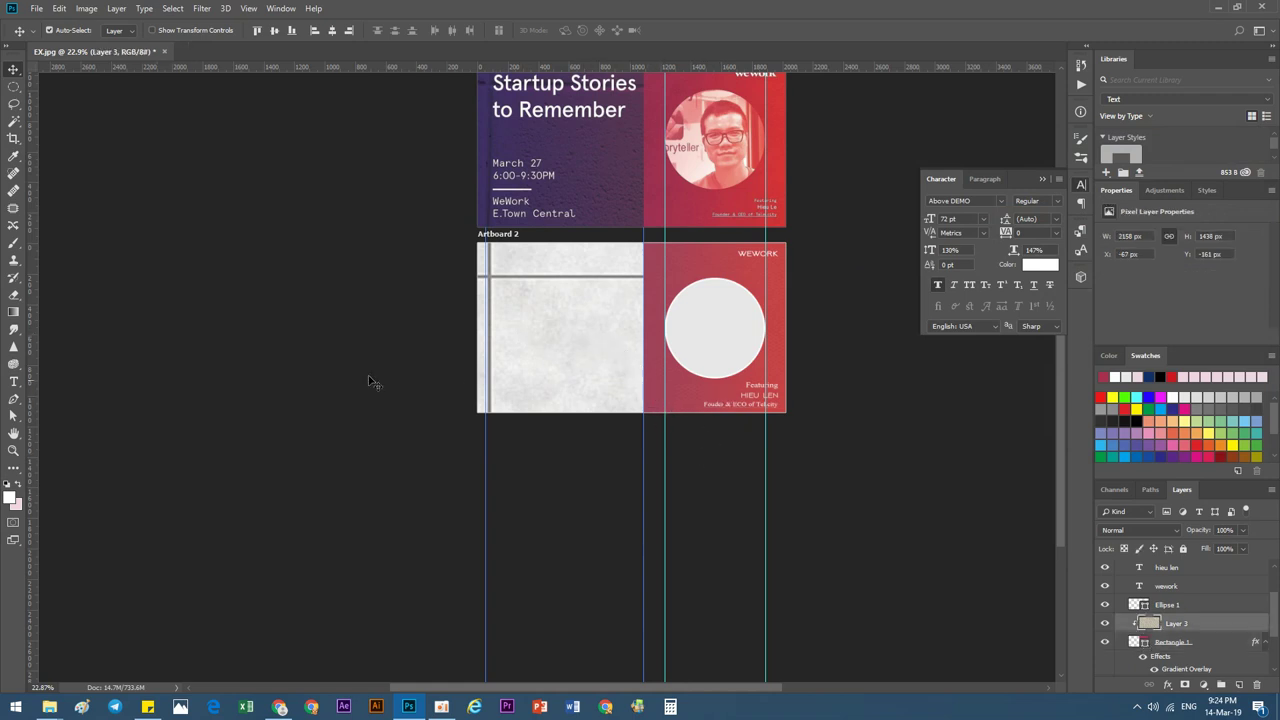
Draw a rectangle over Artboard 2's left half, redrawing it after an undo.
{"action": "left_click", "coordinate": [11, 470]}
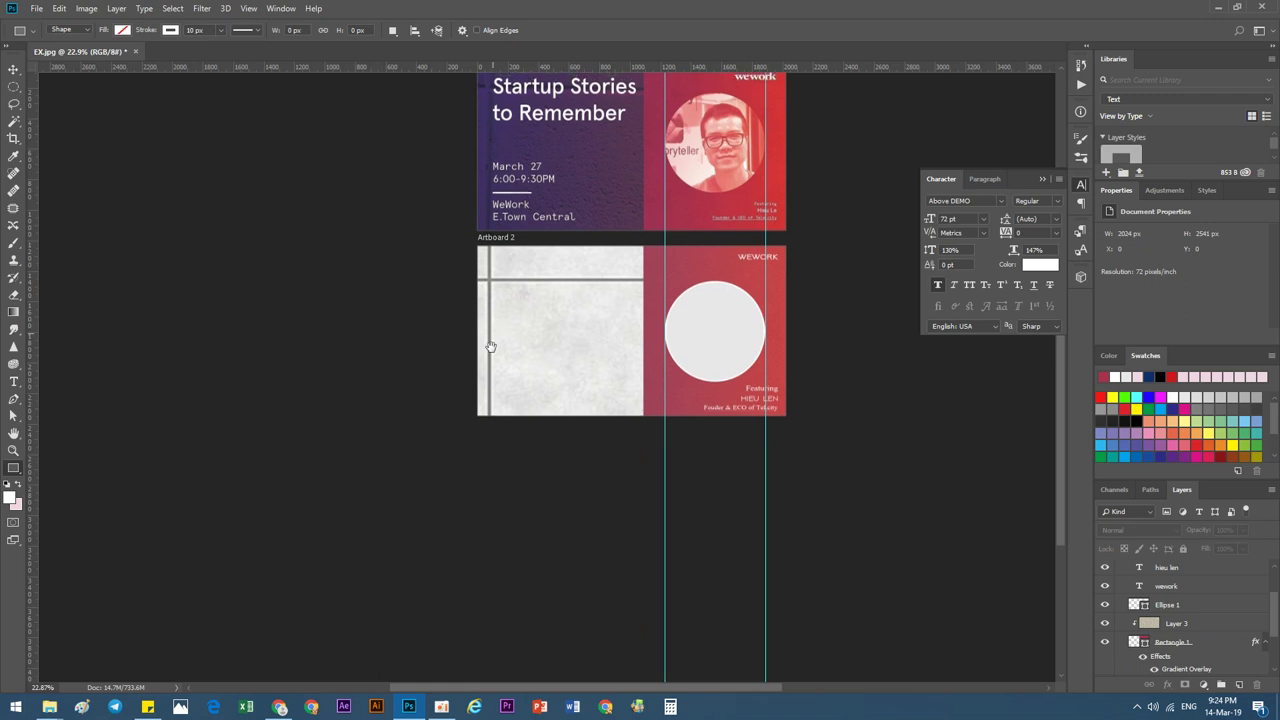
{"action": "scroll", "coordinate": [490, 350], "scroll_direction": "up", "scroll_amount": 1}
{"action": "left_click_drag", "start_coordinate": [661, 476], "coordinate": [477, 284]}
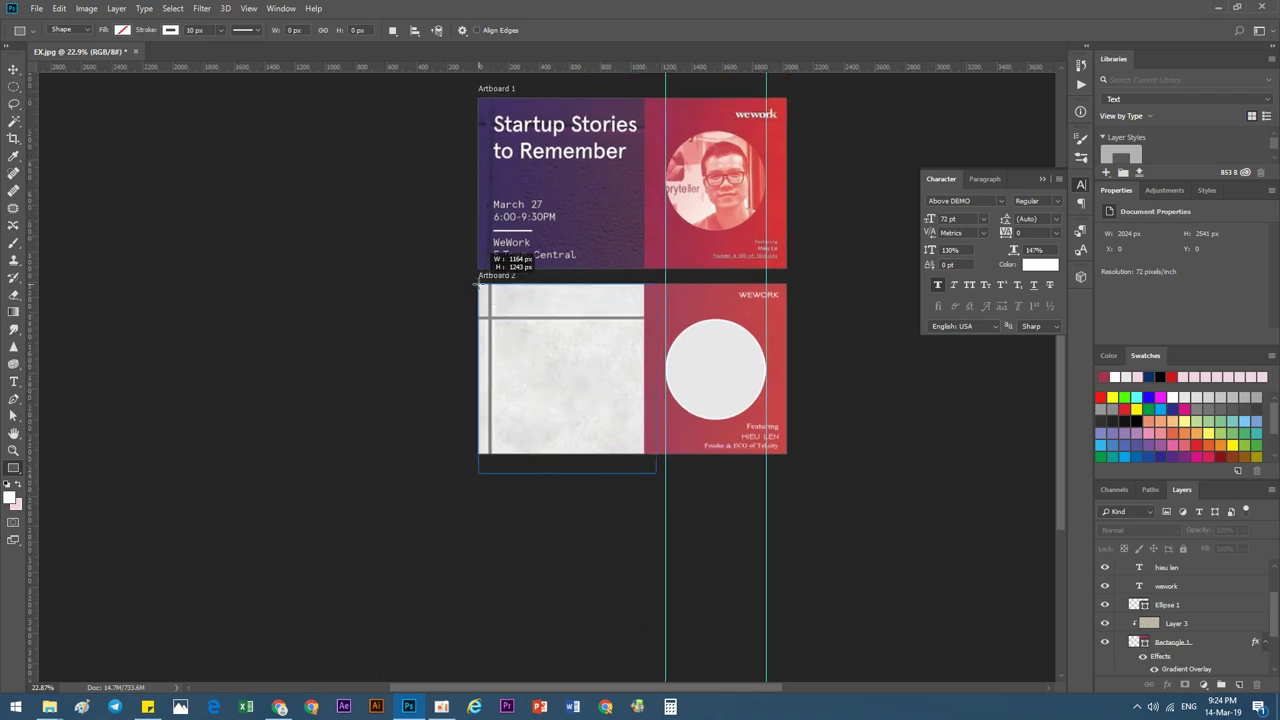
{"action": "left_click_drag", "start_coordinate": [476, 283], "coordinate": [476, 281]}
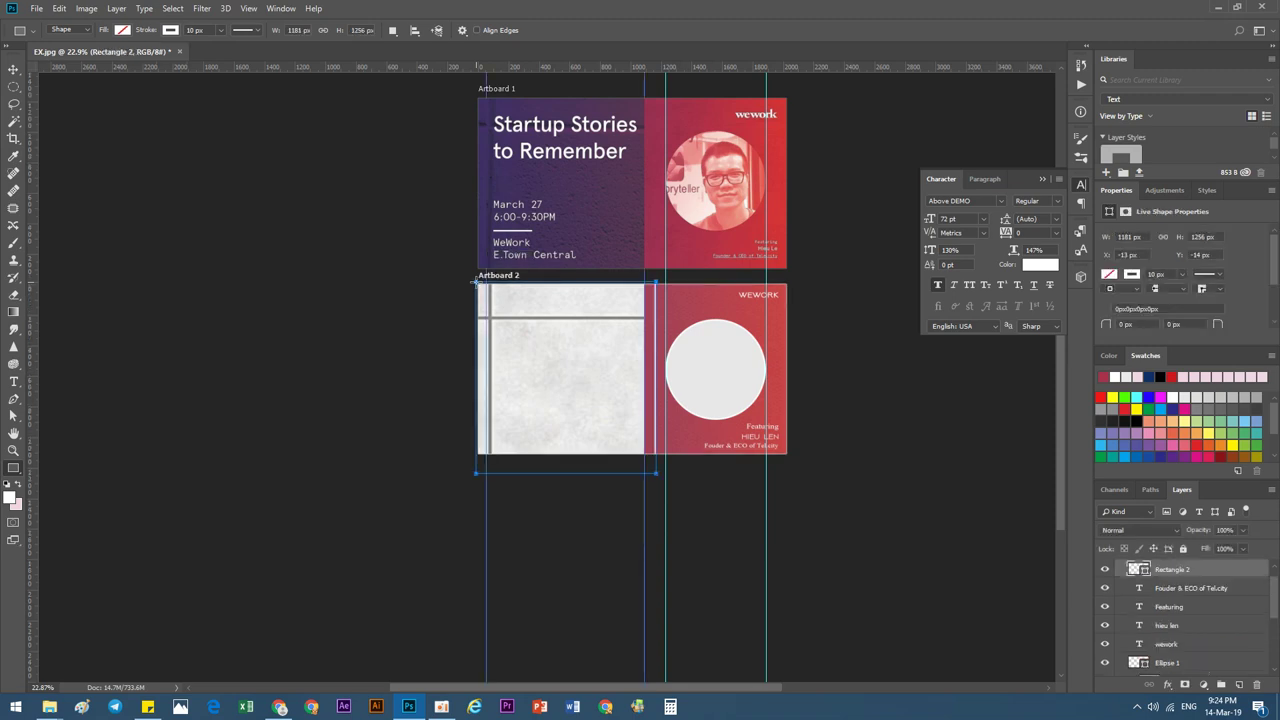
{"action": "key", "text": "ctrl+z"}
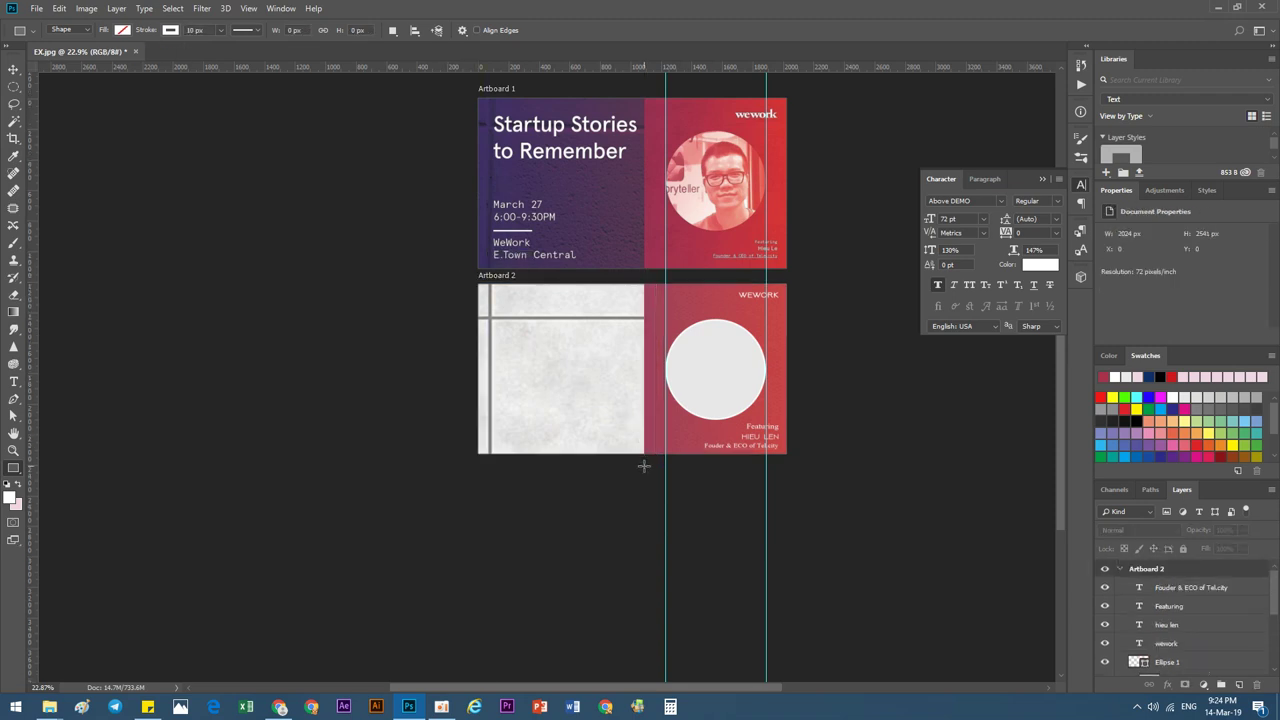
{"action": "left_click_drag", "start_coordinate": [653, 465], "coordinate": [456, 280]}
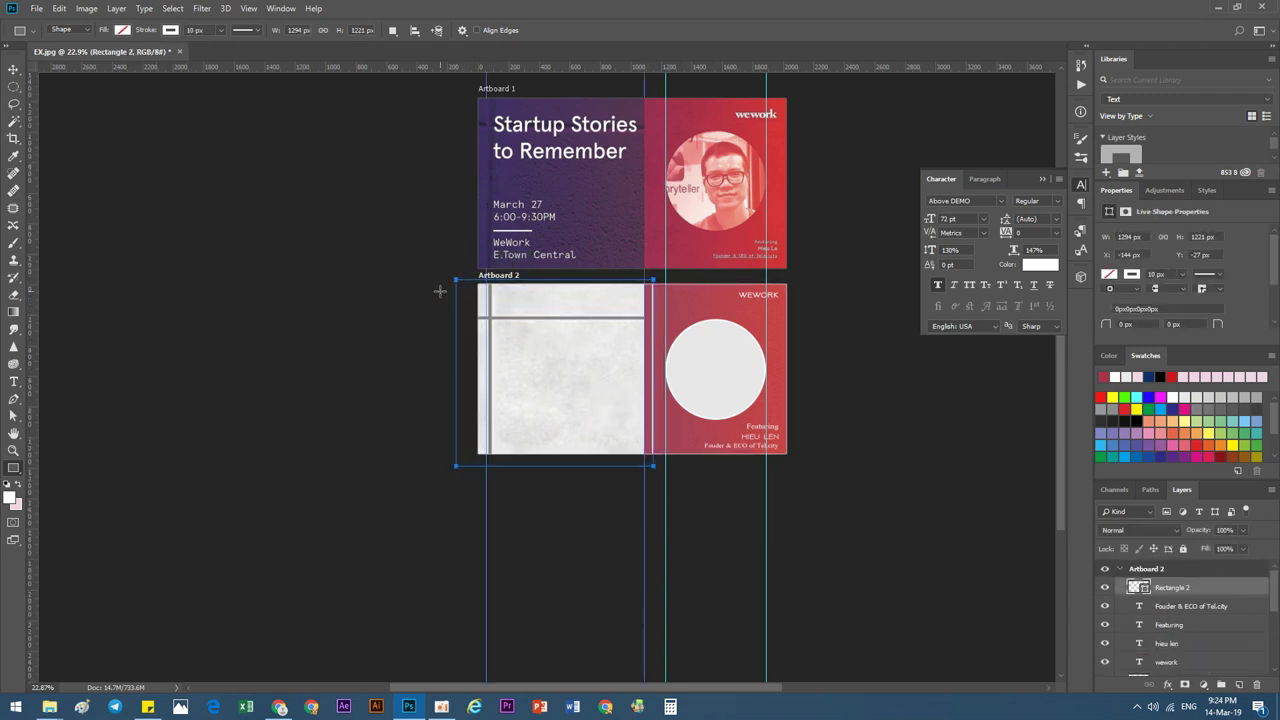
Give the rectangle a solid white fill and stack it just above the texture layer.
{"action": "left_click", "coordinate": [1109, 274]}
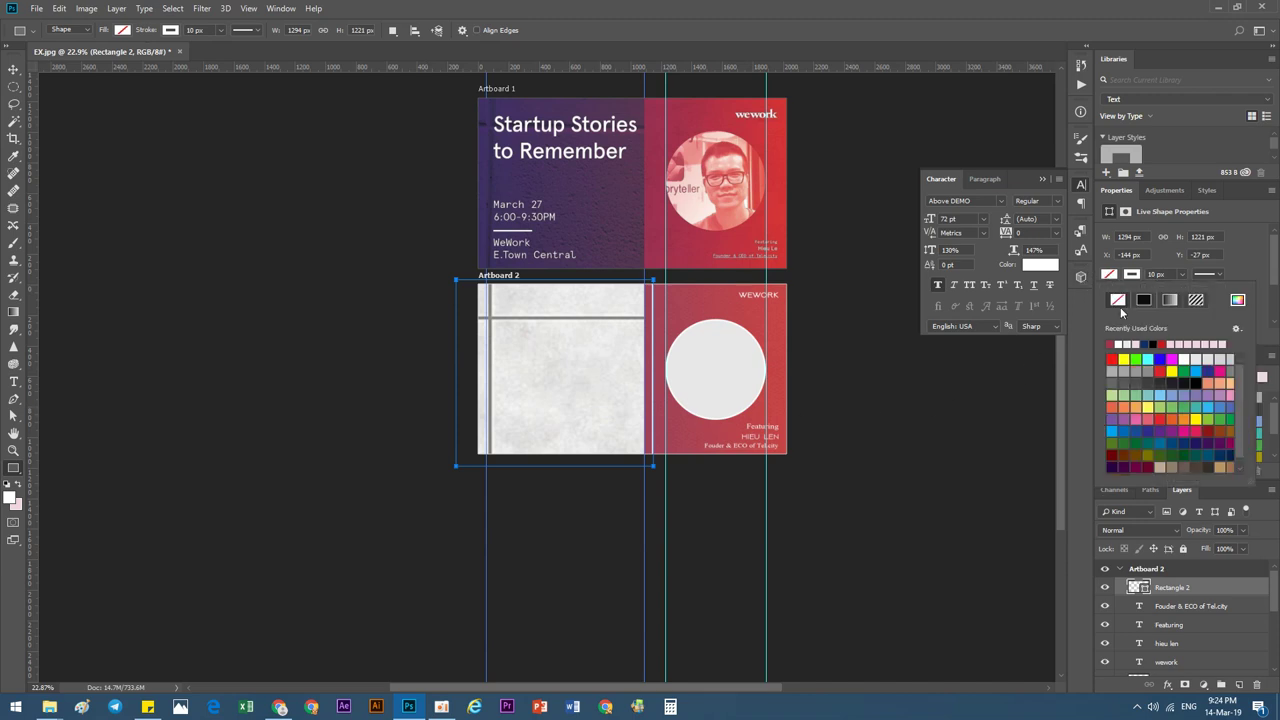
{"action": "left_click", "coordinate": [1237, 300]}
{"action": "left_click", "coordinate": [705, 426]}
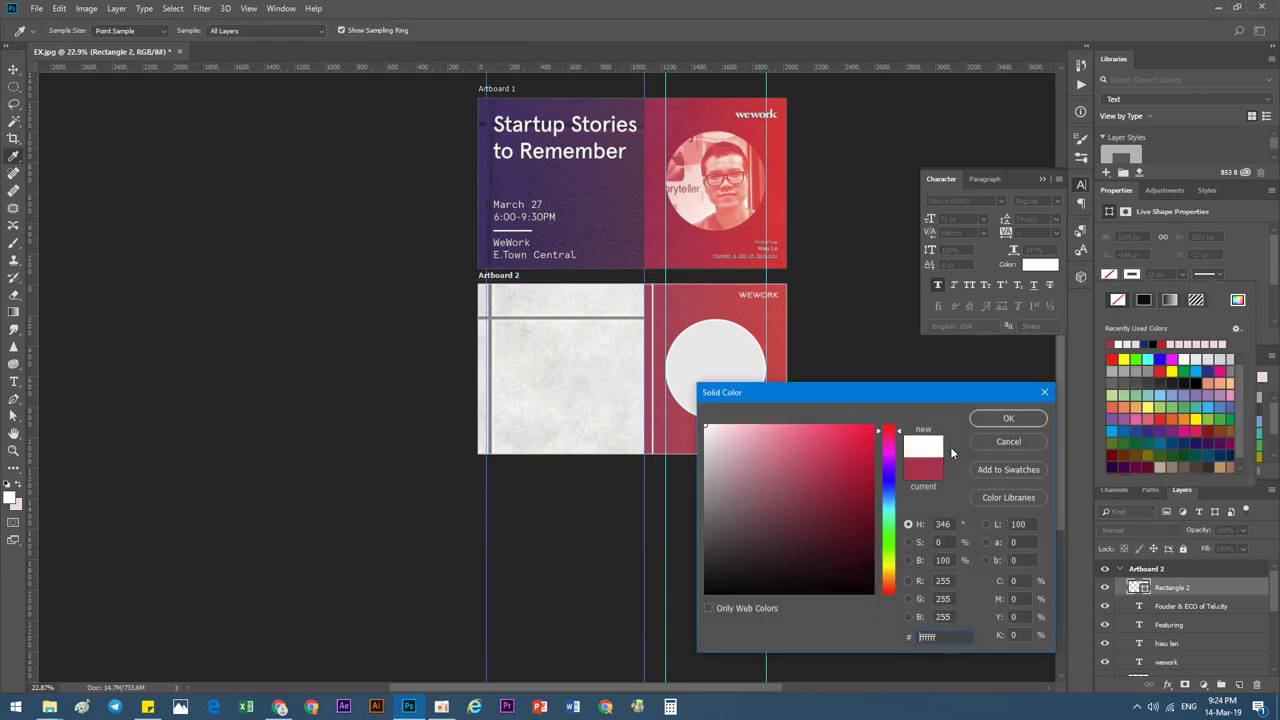
{"action": "left_click", "coordinate": [1033, 427]}
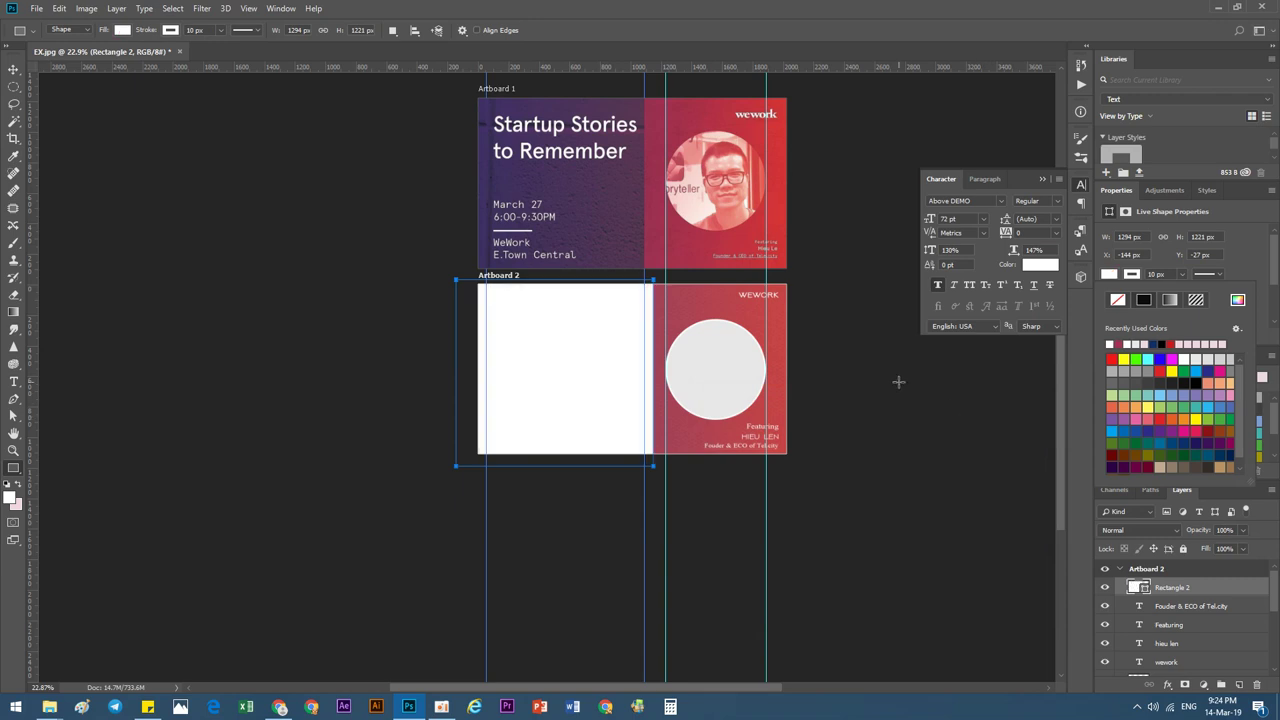
{"action": "left_click", "coordinate": [1086, 547]}
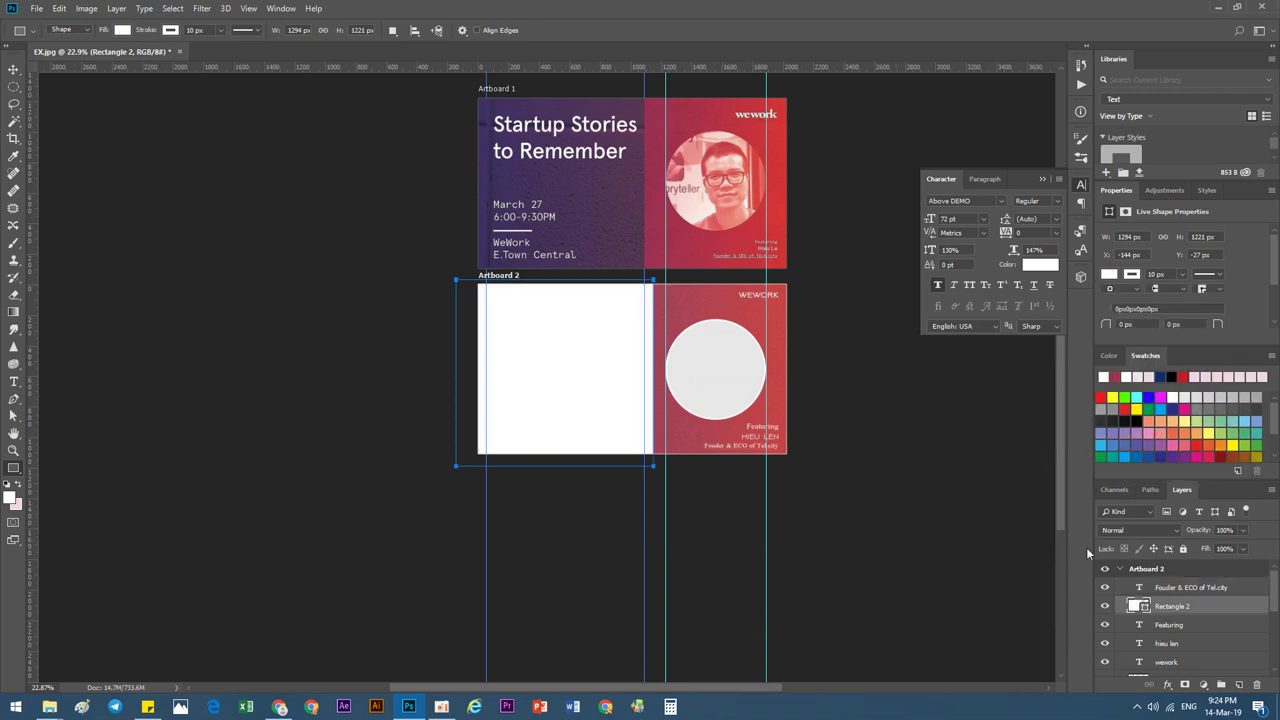
{"action": "key", "text": "ctrl+shift+bracketleft"}
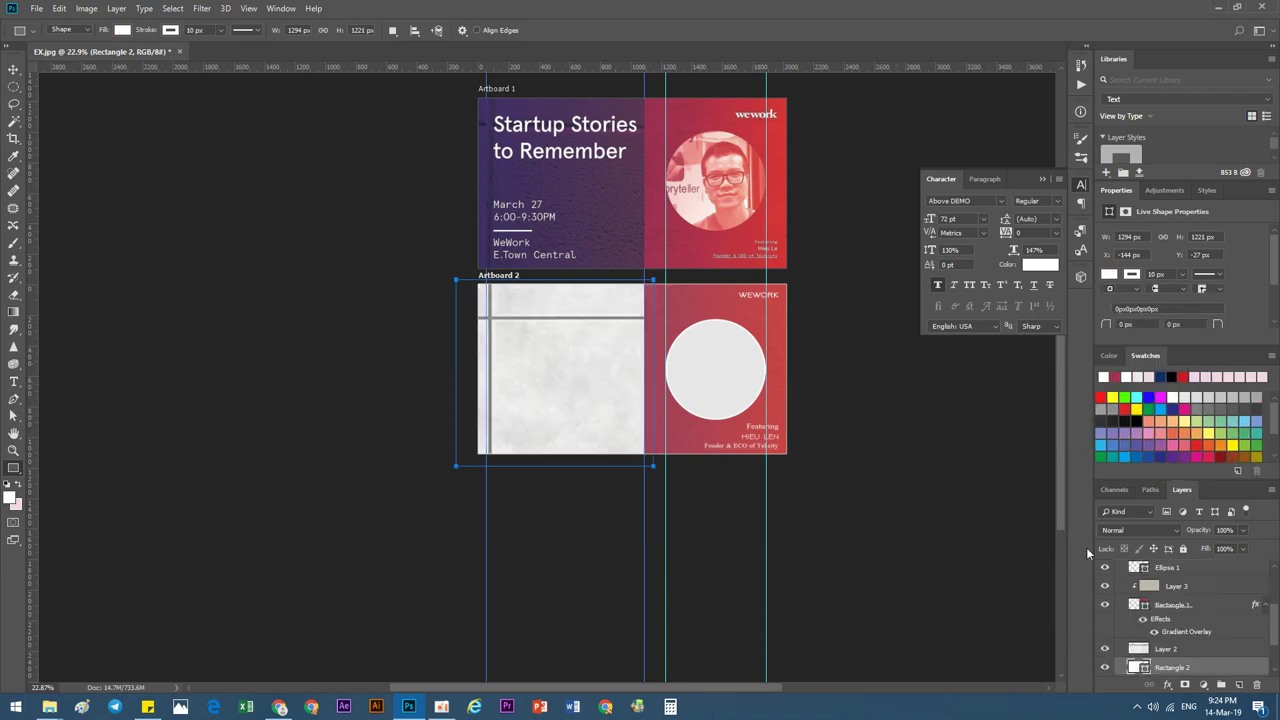
{"action": "key", "text": "ctrl+bracketright"}
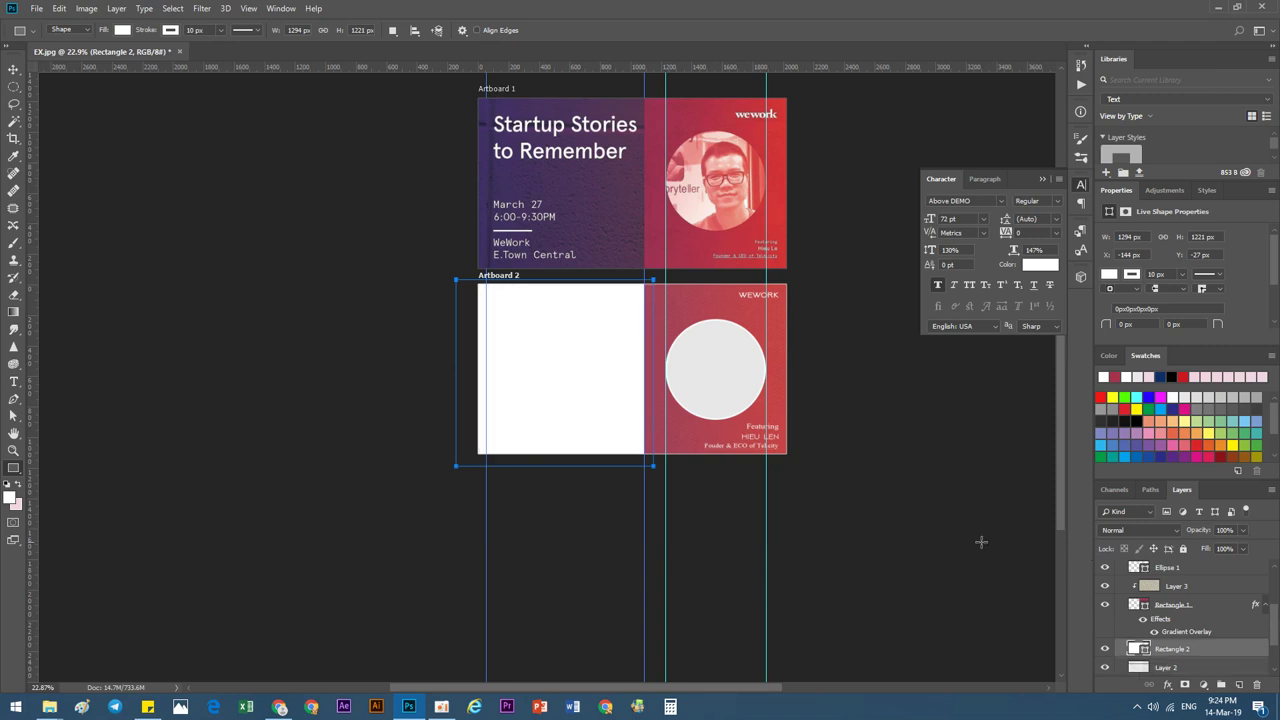
Add a Gradient Overlay and set its left stop to purple sampled from Artboard 1.
{"action": "left_click", "coordinate": [1168, 685]}
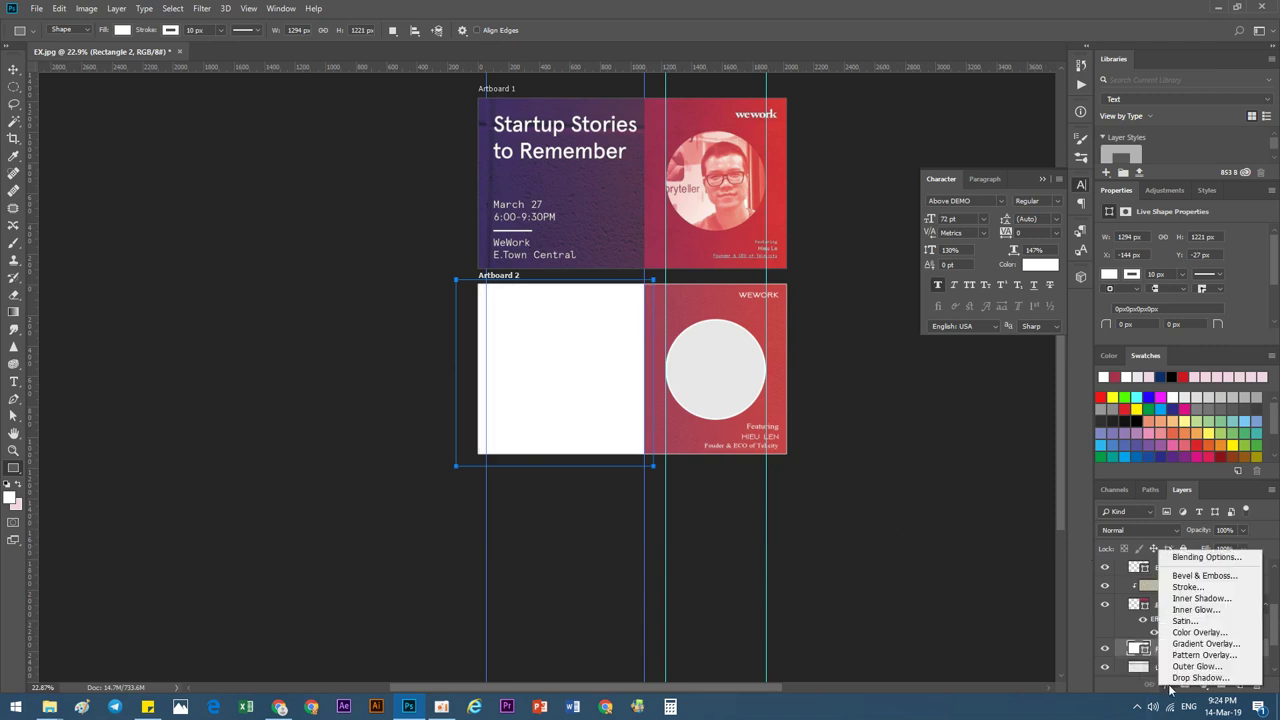
{"action": "left_click", "coordinate": [1087, 624]}
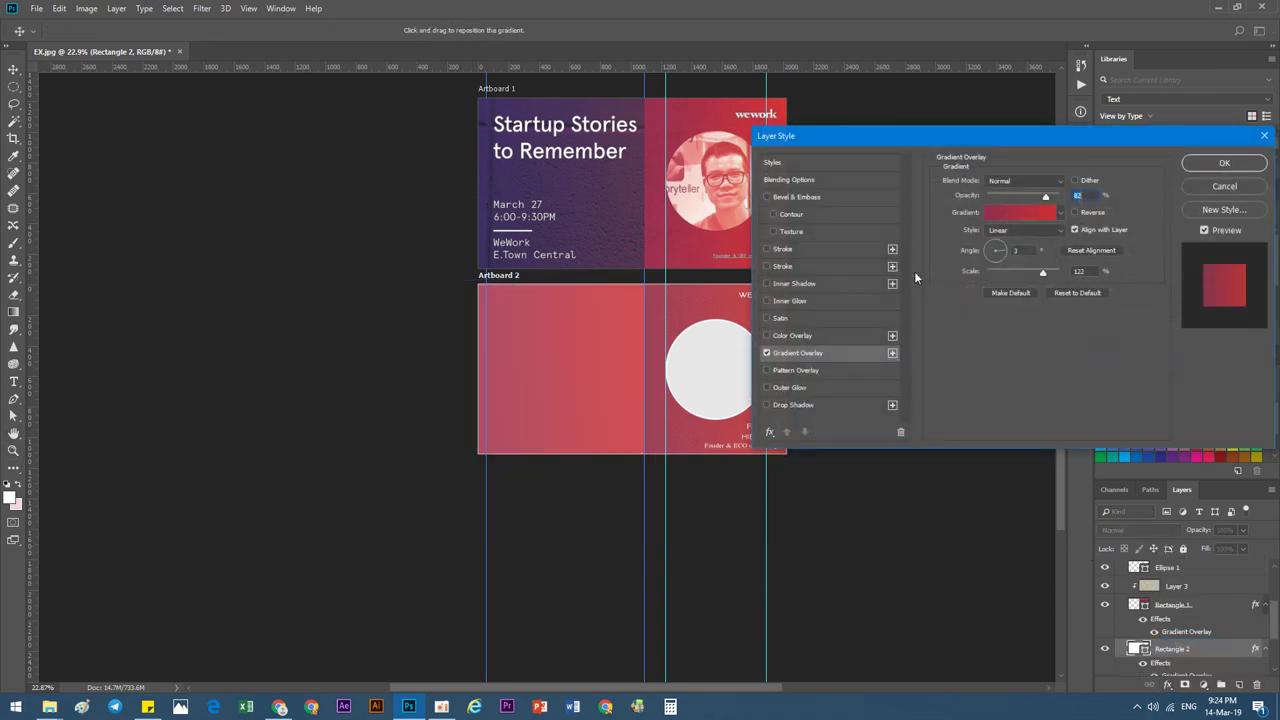
{"action": "left_click", "coordinate": [1016, 223]}
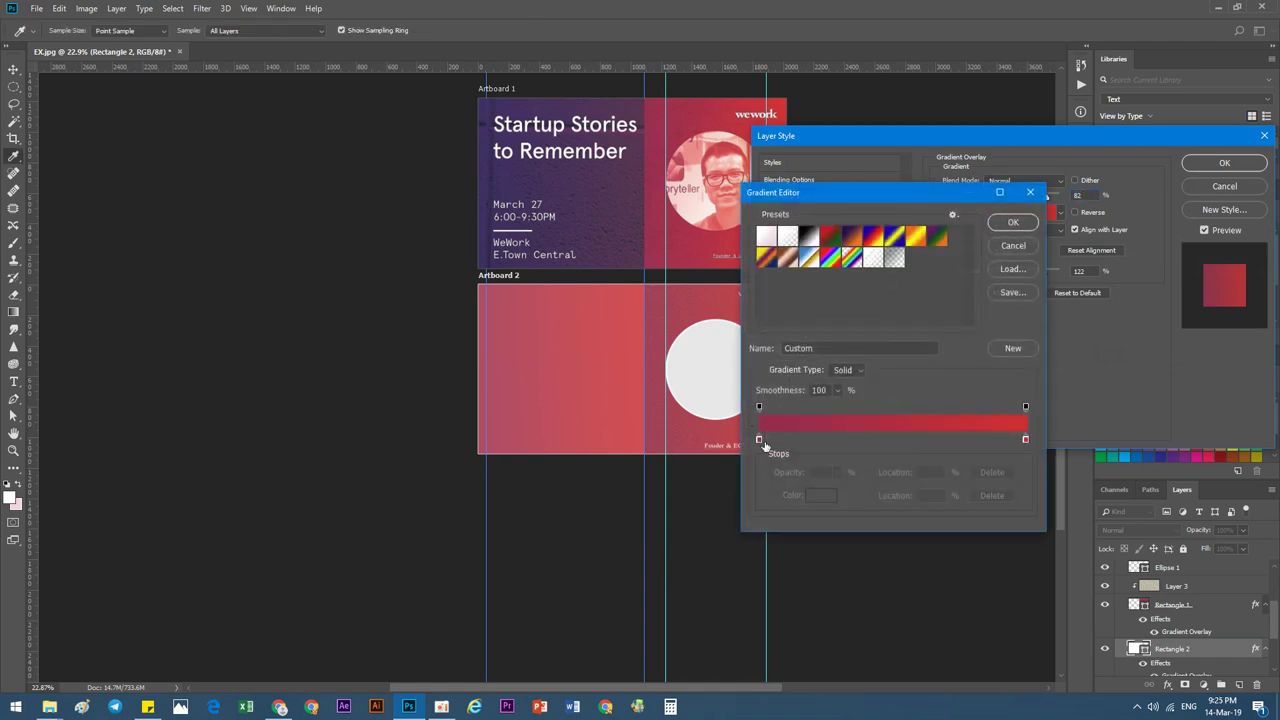
{"action": "double_click", "coordinate": [760, 440]}
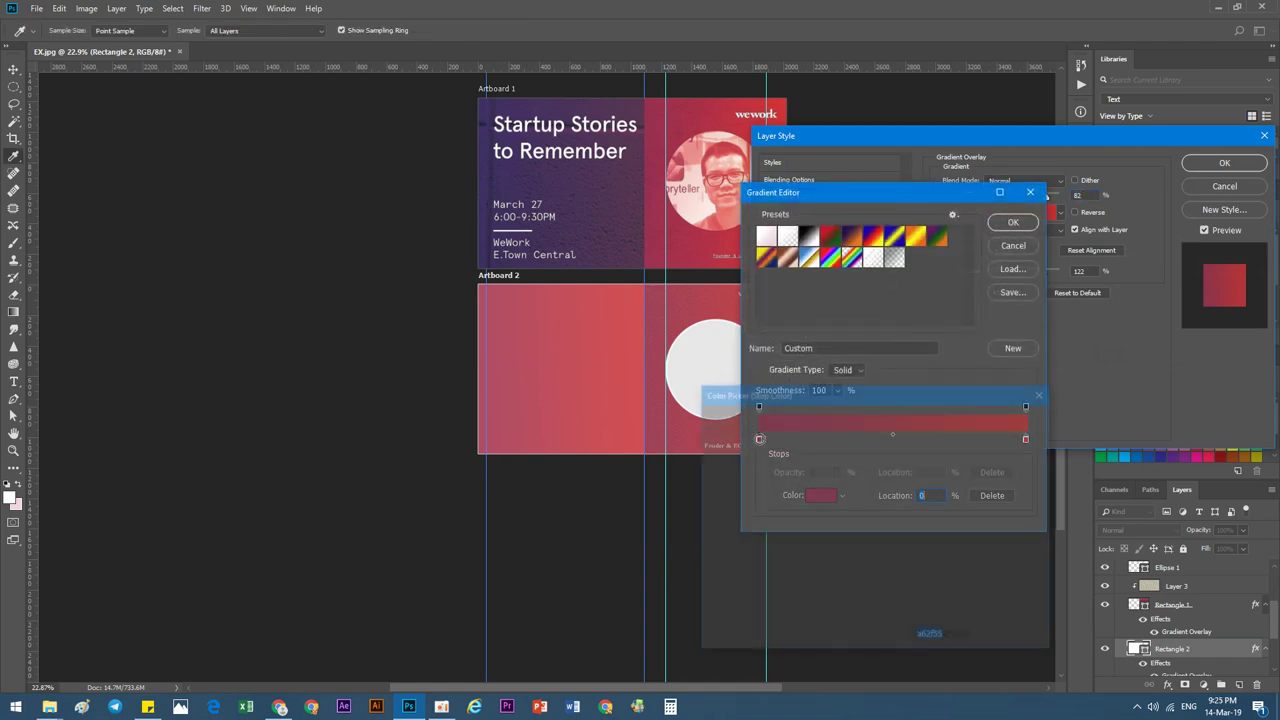
{"action": "left_click", "coordinate": [489, 170]}
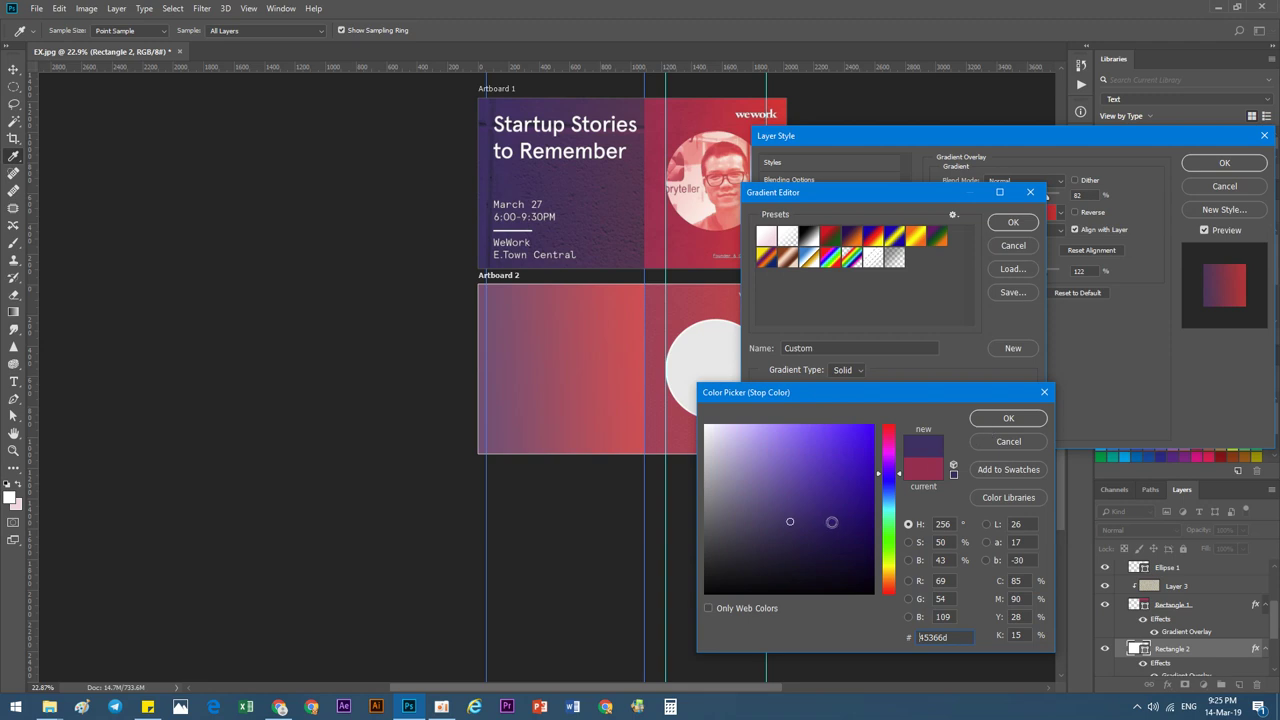
{"action": "left_click", "coordinate": [1008, 418]}
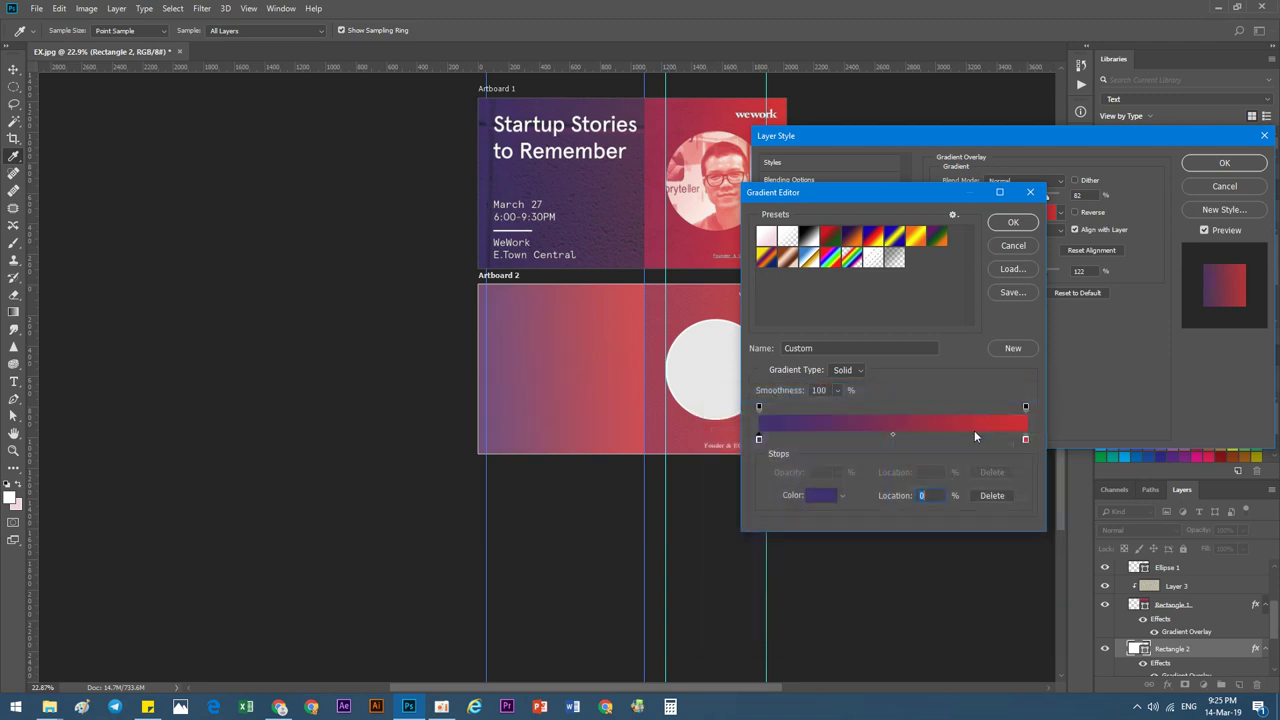
Set the right stop to a lighter sampled purple, reposition the gradient, and raise opacity.
{"action": "left_click", "coordinate": [1026, 440]}
{"action": "double_click", "coordinate": [1026, 440]}
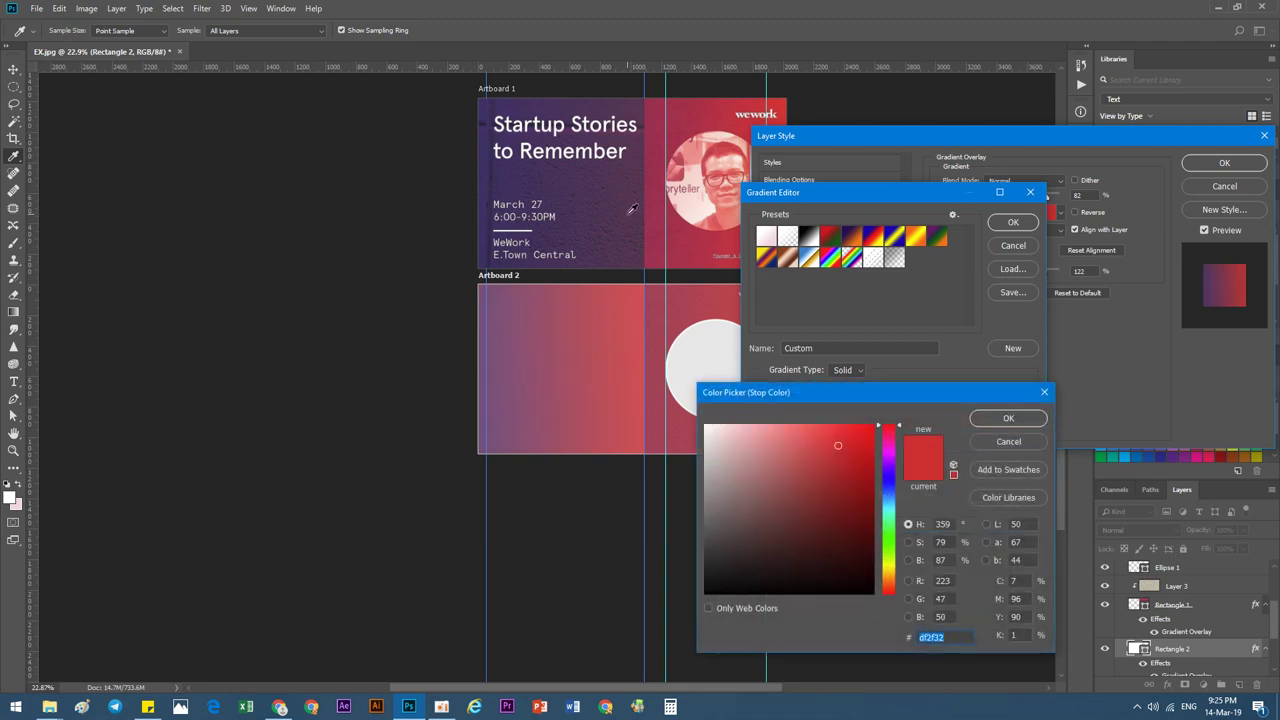
{"action": "left_click", "coordinate": [646, 208]}
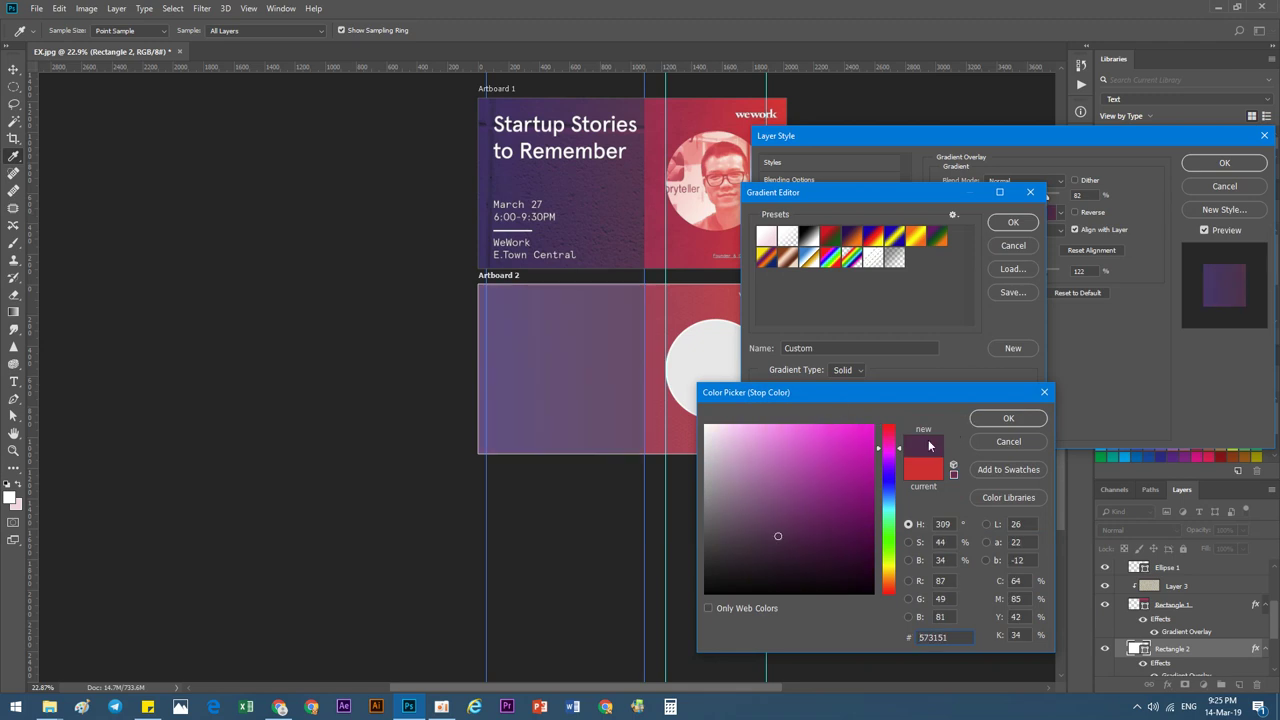
{"action": "left_click", "coordinate": [787, 525]}
{"action": "left_click", "coordinate": [975, 419]}
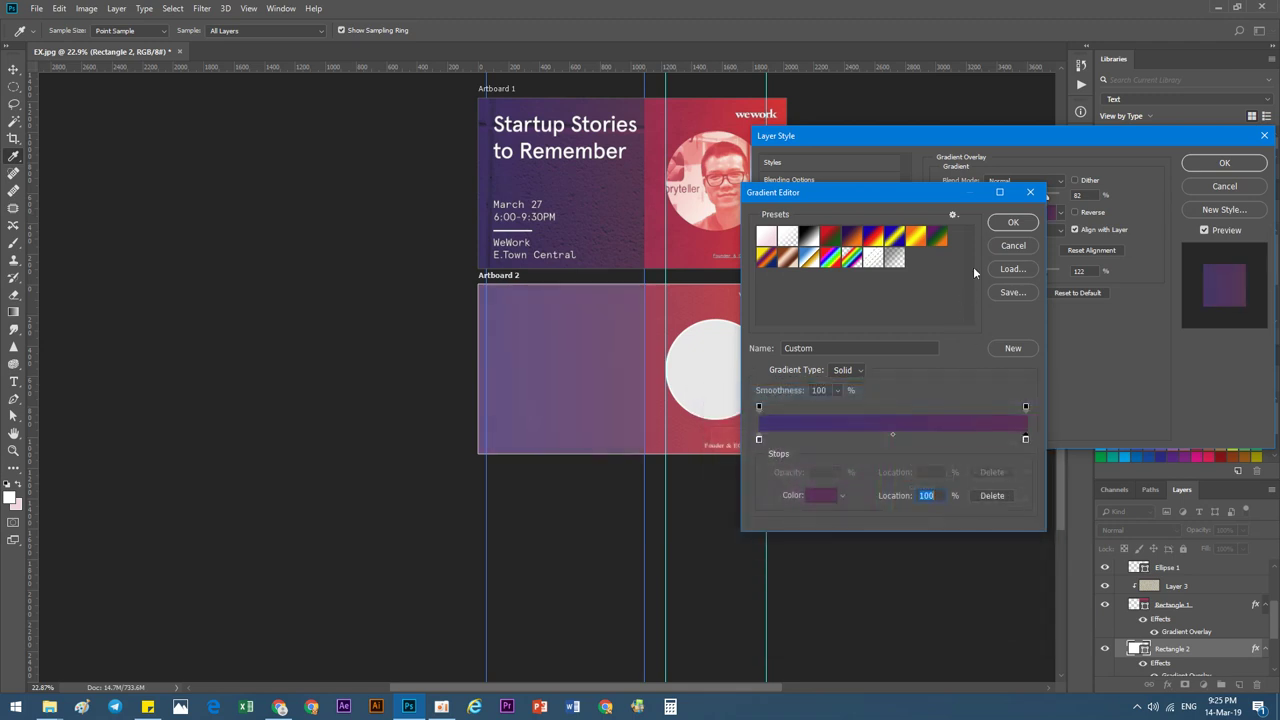
{"action": "left_click", "coordinate": [997, 221]}
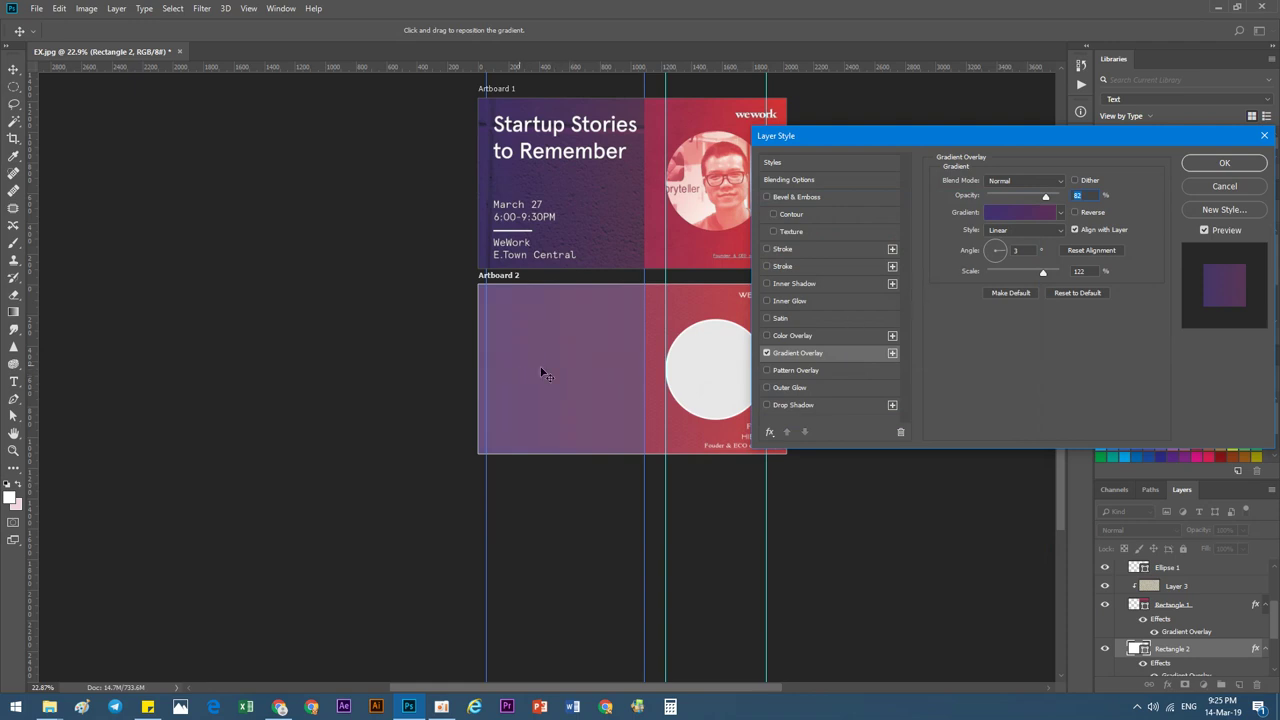
{"action": "left_click_drag", "start_coordinate": [543, 374], "coordinate": [594, 383]}
{"action": "left_click_drag", "start_coordinate": [1042, 200], "coordinate": [1066, 205]}
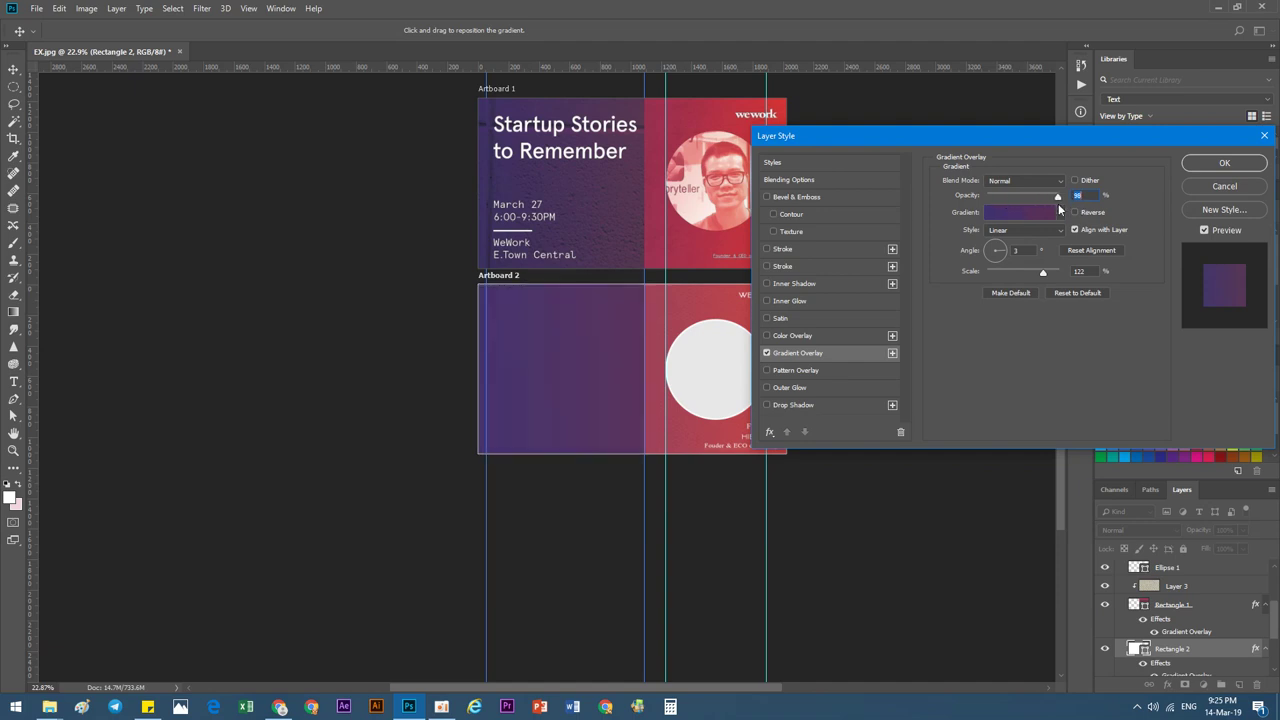
Set overlay opacity to 100% and change the right stop to pink sampled from Artboard 1.
{"action": "left_click_drag", "start_coordinate": [1058, 203], "coordinate": [1062, 204]}
{"action": "left_click", "coordinate": [1025, 210]}
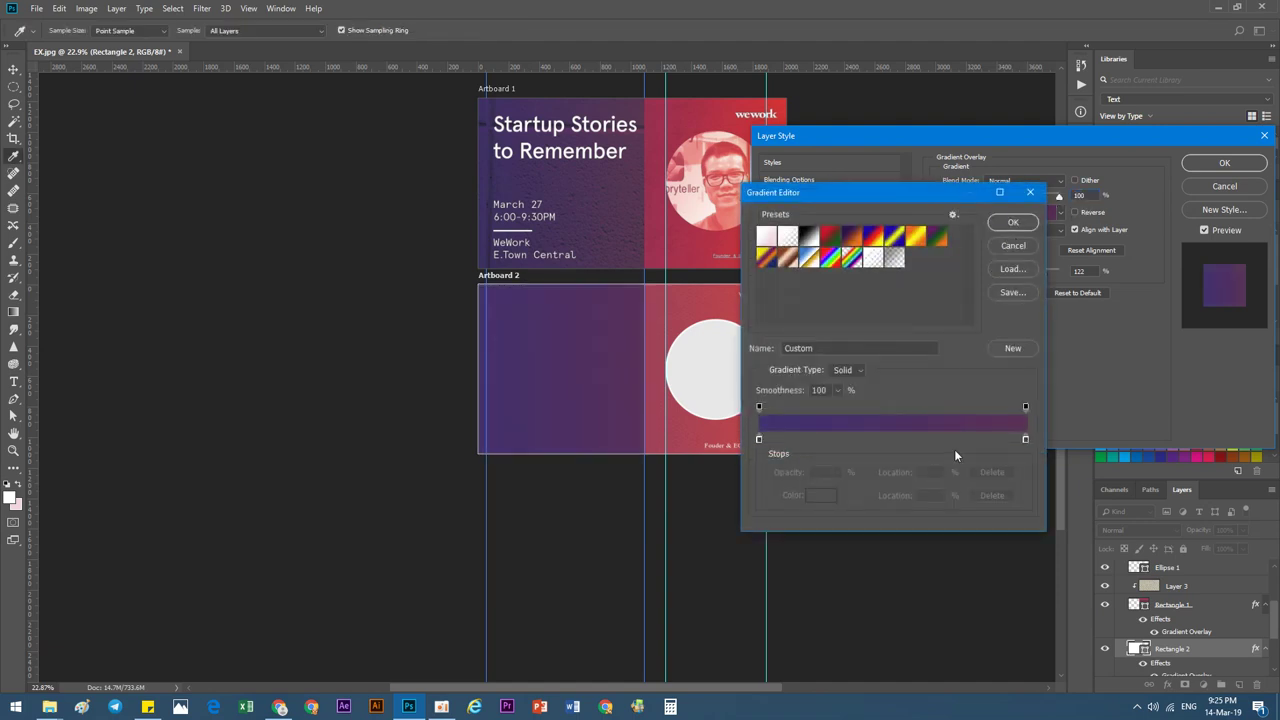
{"action": "left_click", "coordinate": [1025, 441]}
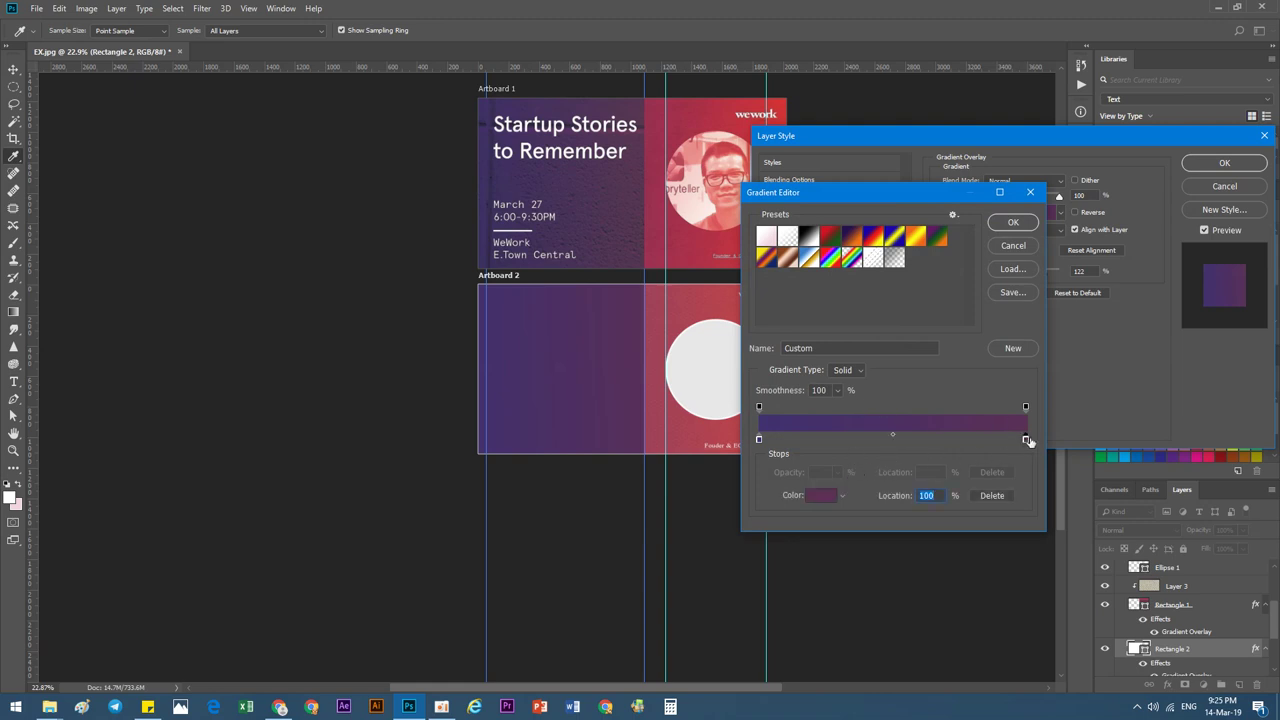
{"action": "double_click", "coordinate": [1025, 437]}
{"action": "left_click", "coordinate": [658, 232]}
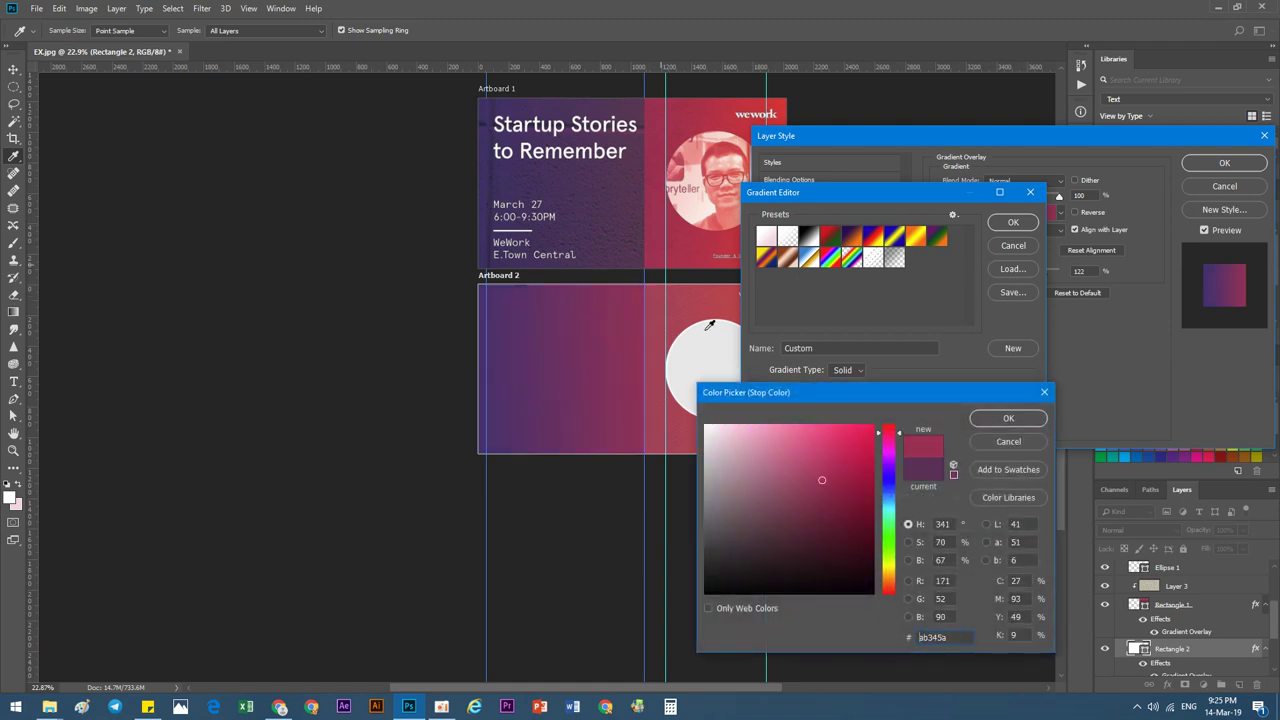
{"action": "left_click", "coordinate": [1008, 418]}
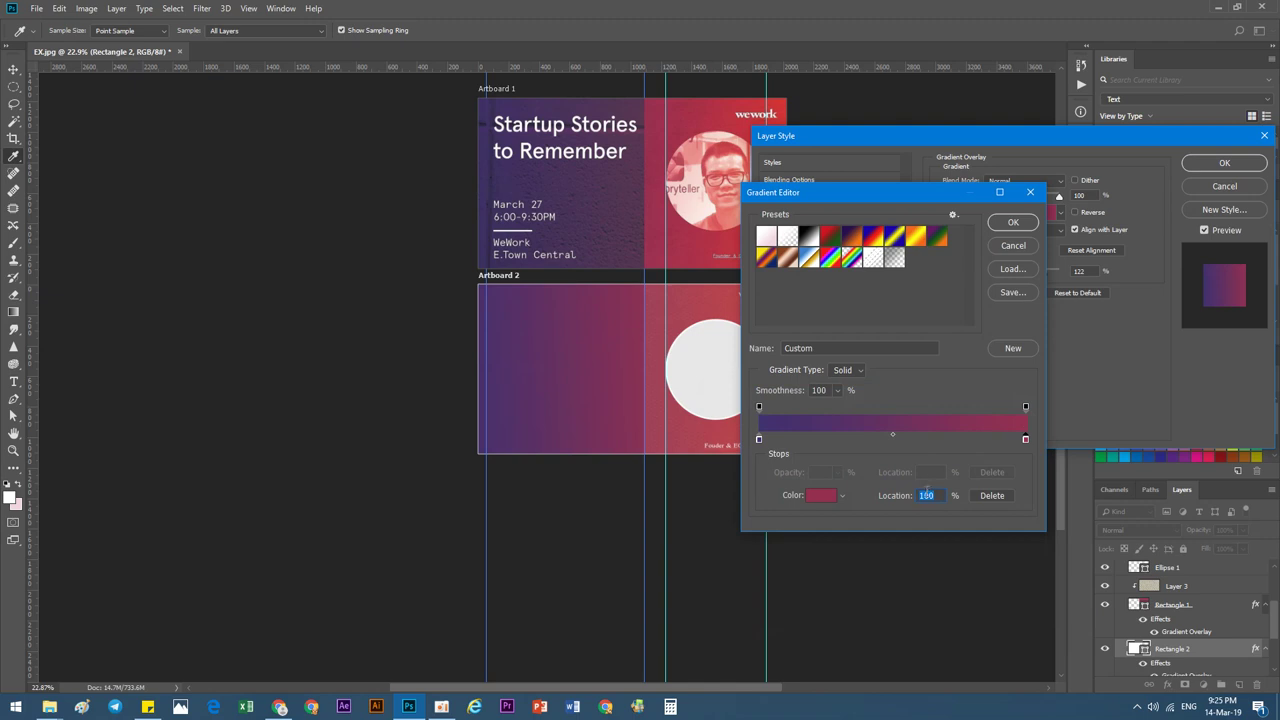
Fade the pink end's opacity stop to about 71% and apply the gradient overlay.
{"action": "left_click", "coordinate": [1025, 408]}
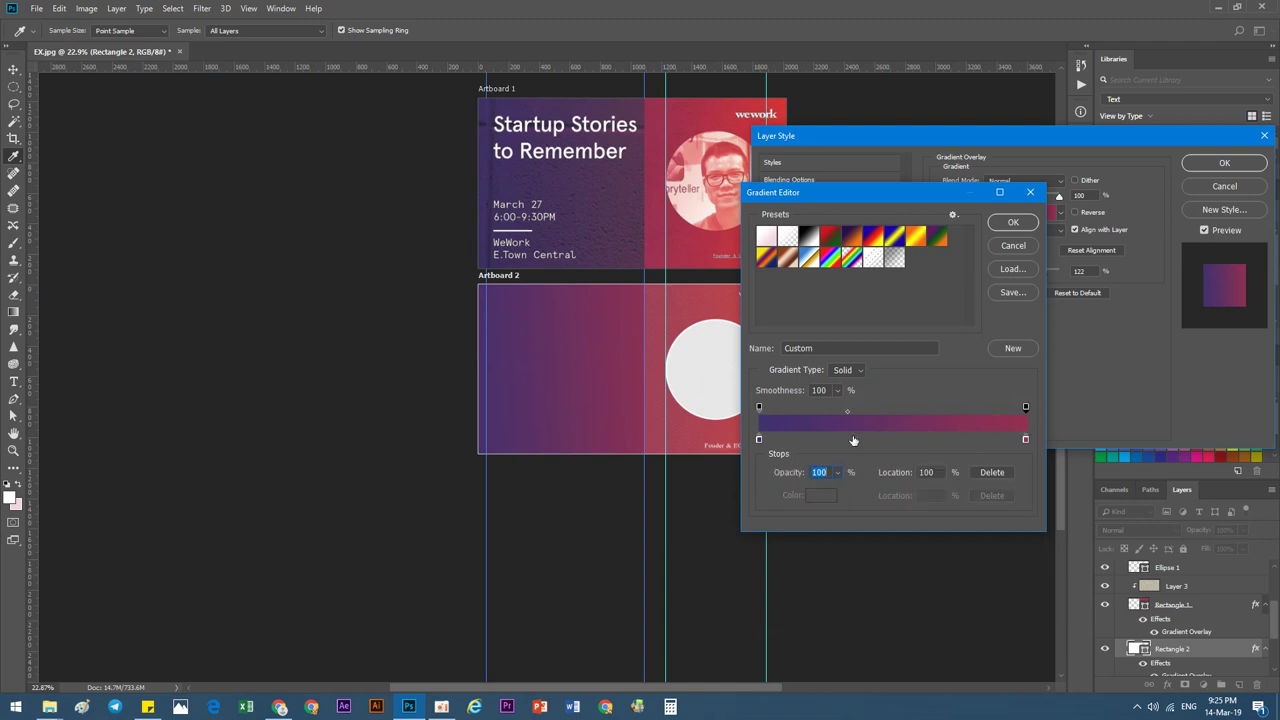
{"action": "left_click", "coordinate": [838, 473]}
{"action": "mouse_move", "coordinate": [831, 491]}
{"action": "left_mouse_down"}
{"action": "mouse_move", "coordinate": [791, 493]}
{"action": "mouse_move", "coordinate": [824, 496]}
{"action": "left_mouse_up"}
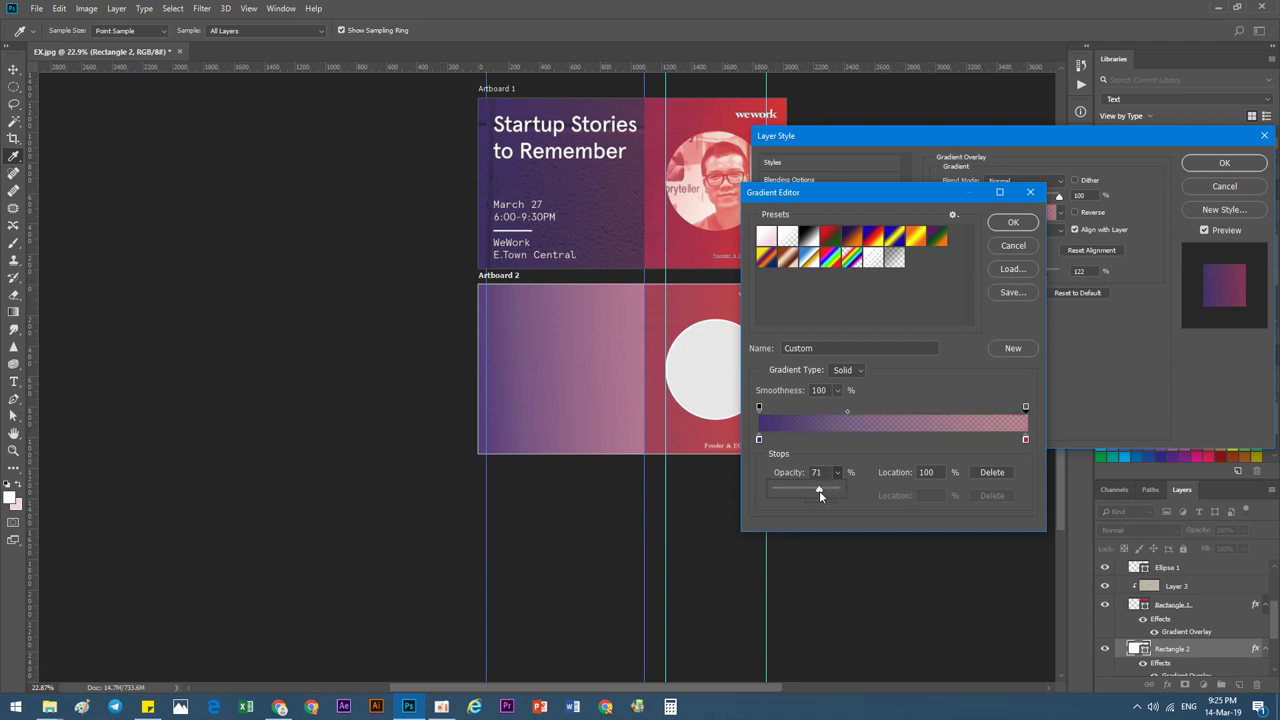
{"action": "left_click", "coordinate": [1013, 222]}
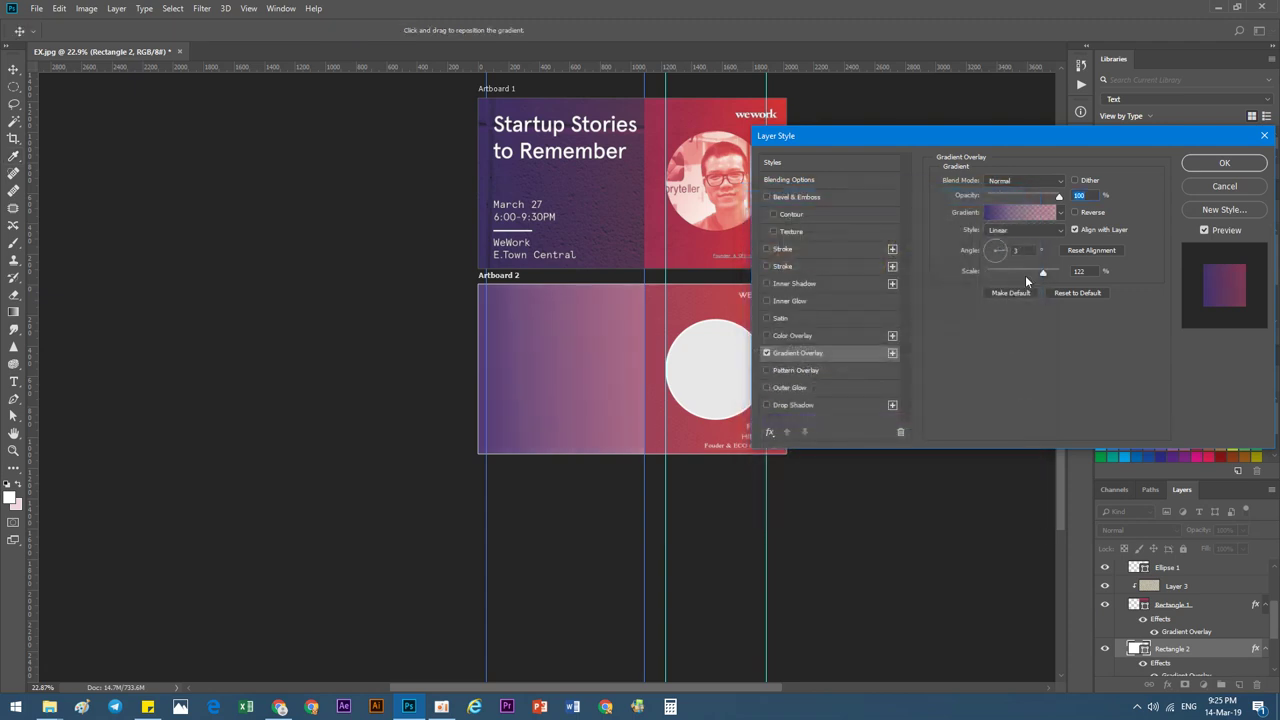
{"action": "left_click", "coordinate": [1224, 163]}
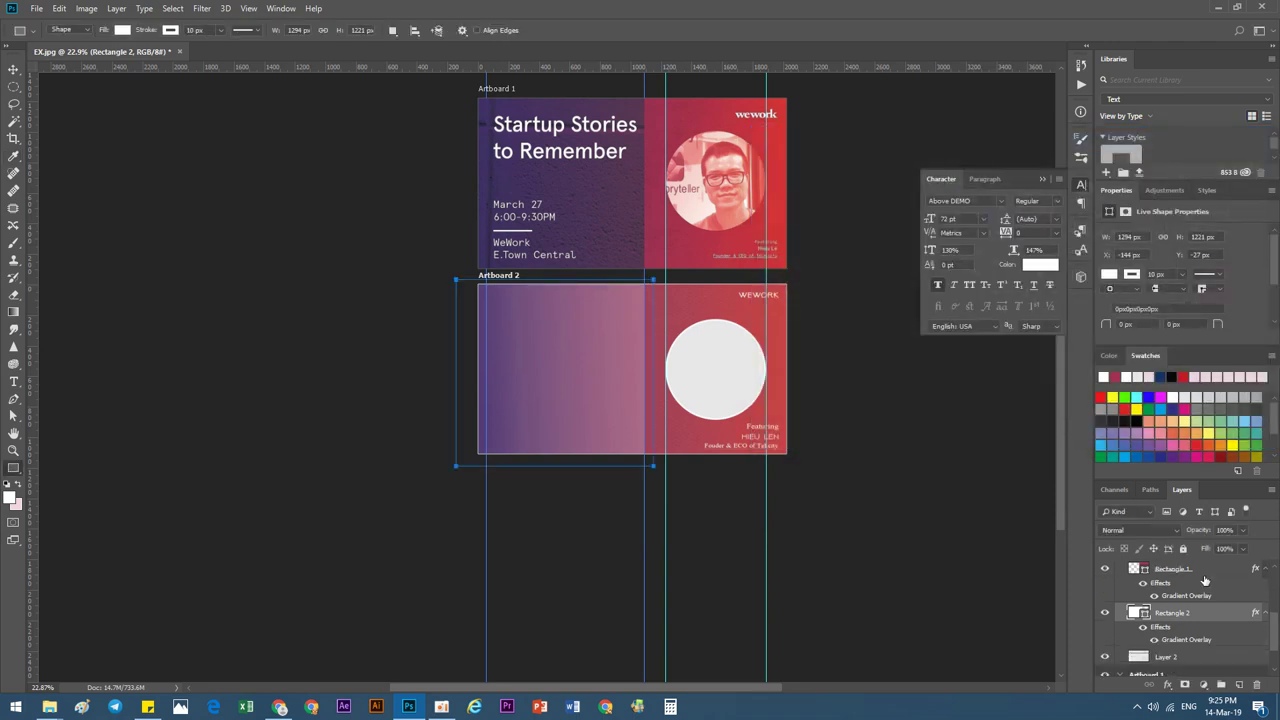
Lower Rectangle 2's fill, reposition the gradient, and set the overlay blend mode to Multiply.
{"action": "mouse_move", "coordinate": [1207, 549]}
{"action": "left_mouse_down"}
{"action": "mouse_move", "coordinate": [1189, 556]}
{"action": "mouse_move", "coordinate": [1193, 580]}
{"action": "mouse_move", "coordinate": [1207, 555]}
{"action": "left_mouse_up"}
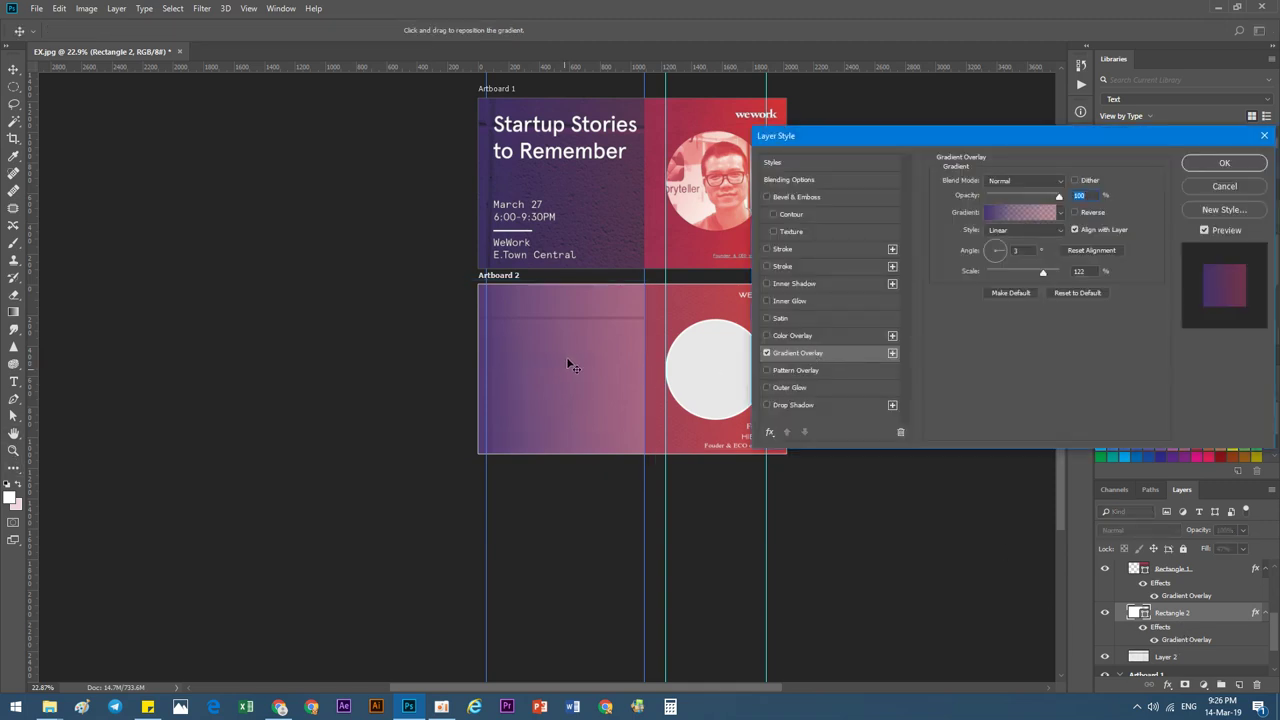
{"action": "mouse_move", "coordinate": [588, 365]}
{"action": "left_mouse_down"}
{"action": "mouse_move", "coordinate": [616, 363]}
{"action": "mouse_move", "coordinate": [597, 367]}
{"action": "left_mouse_up"}
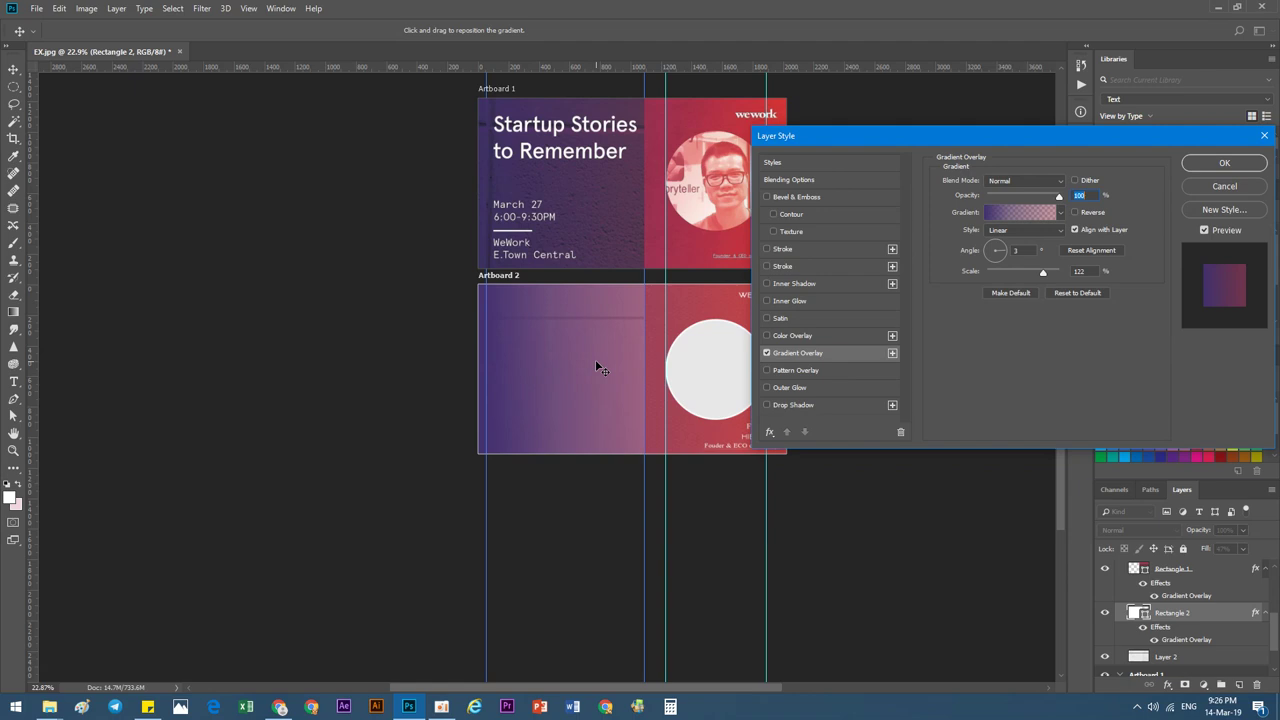
{"action": "left_click", "coordinate": [995, 180]}
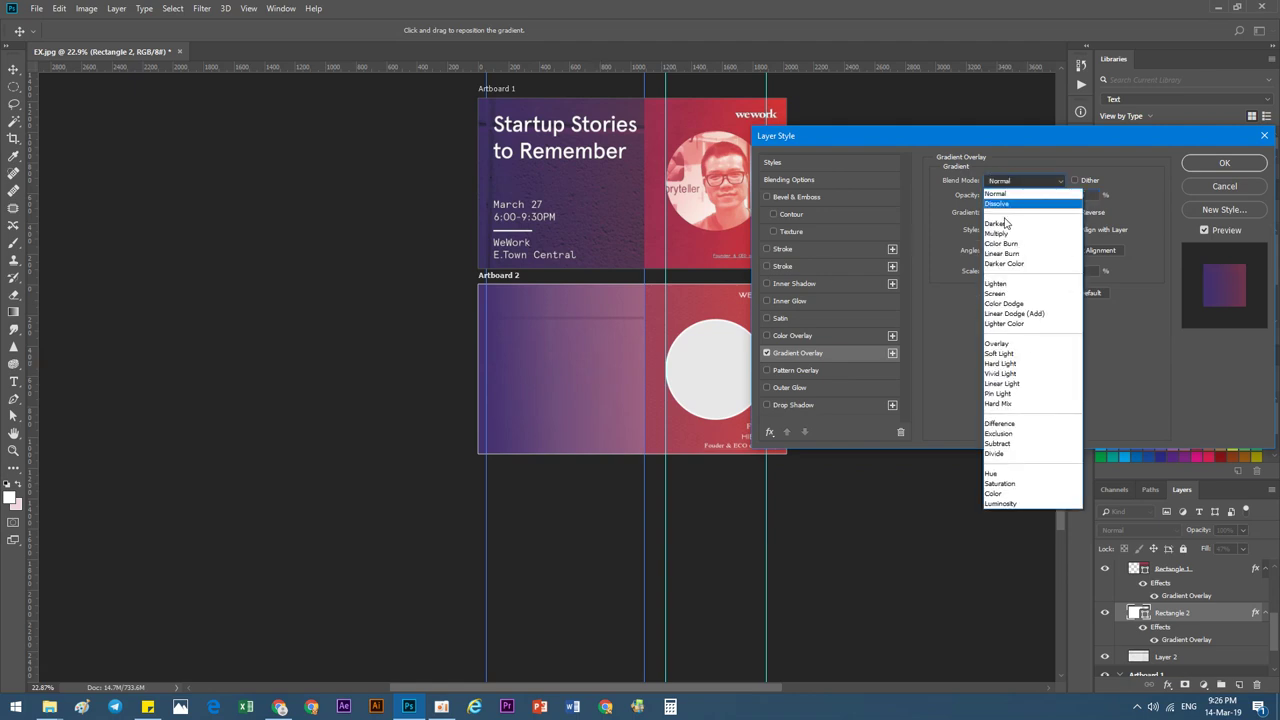
{"action": "left_click", "coordinate": [1005, 233]}
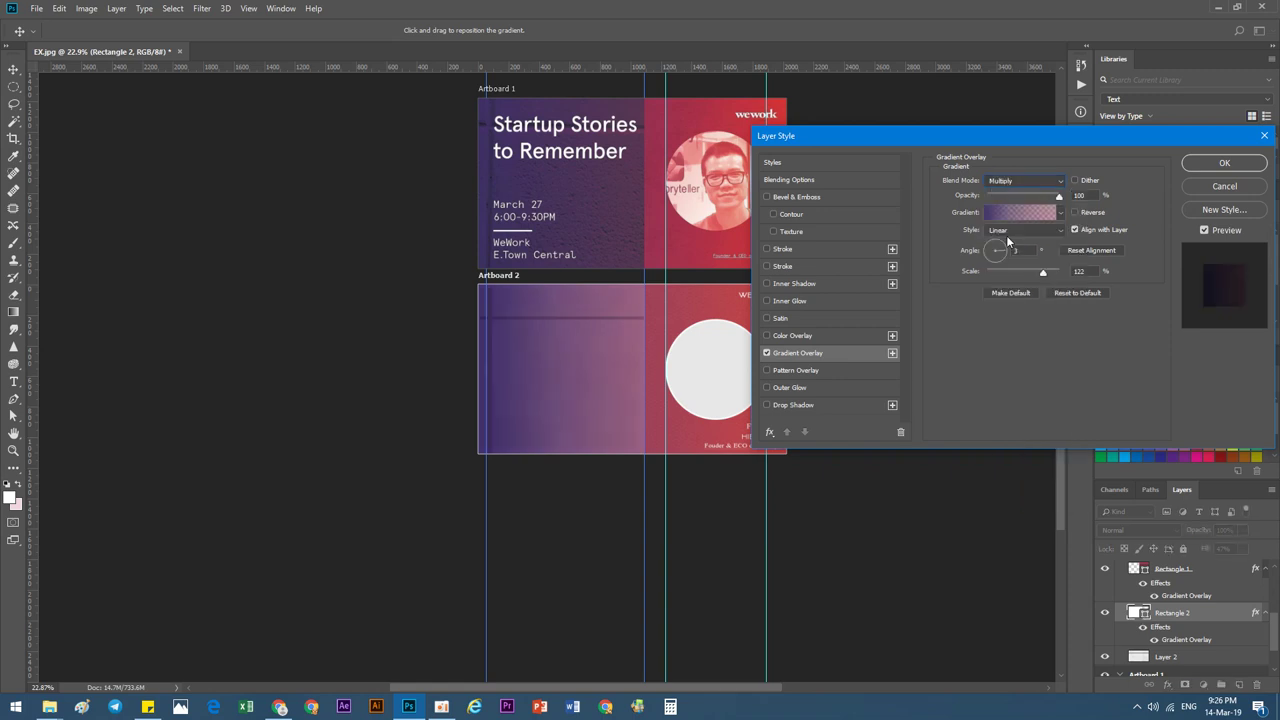
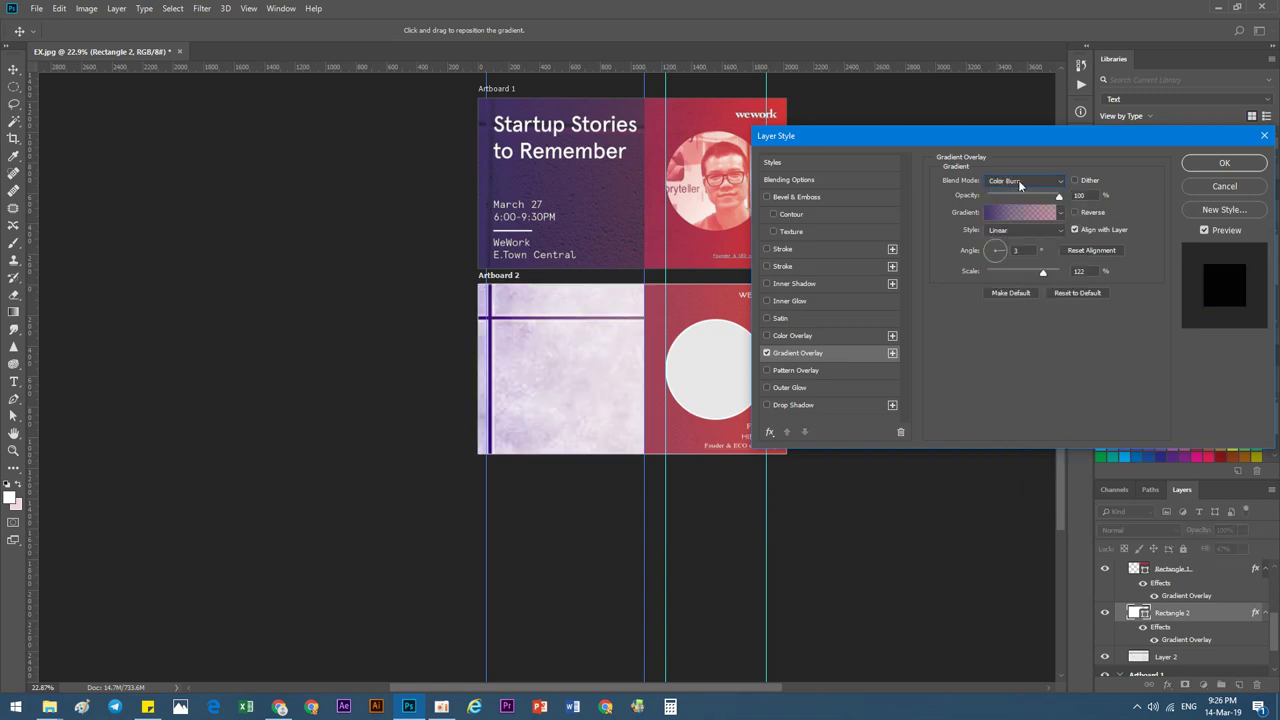
Make the gradient overlay a reversed radial gradient centred toward the white circle.
{"action": "left_click", "coordinate": [1014, 231]}
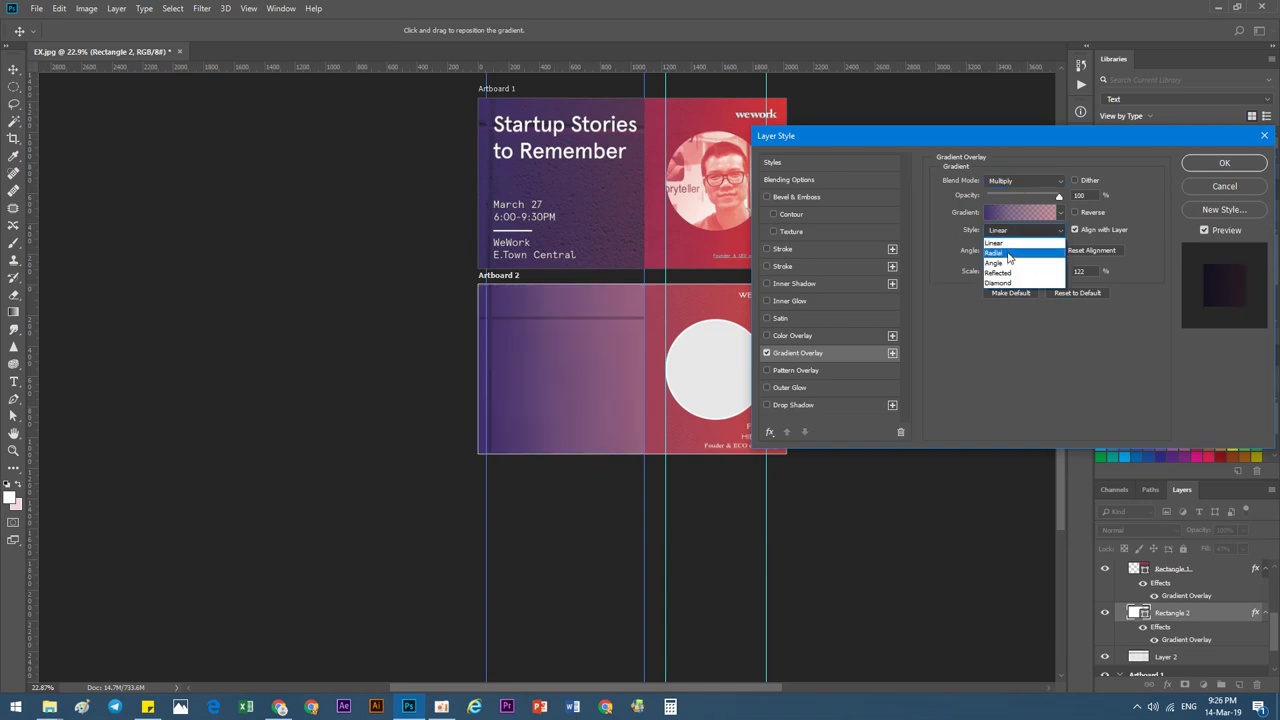
{"action": "left_click", "coordinate": [1008, 254]}
{"action": "left_click_drag", "start_coordinate": [597, 348], "coordinate": [672, 378]}
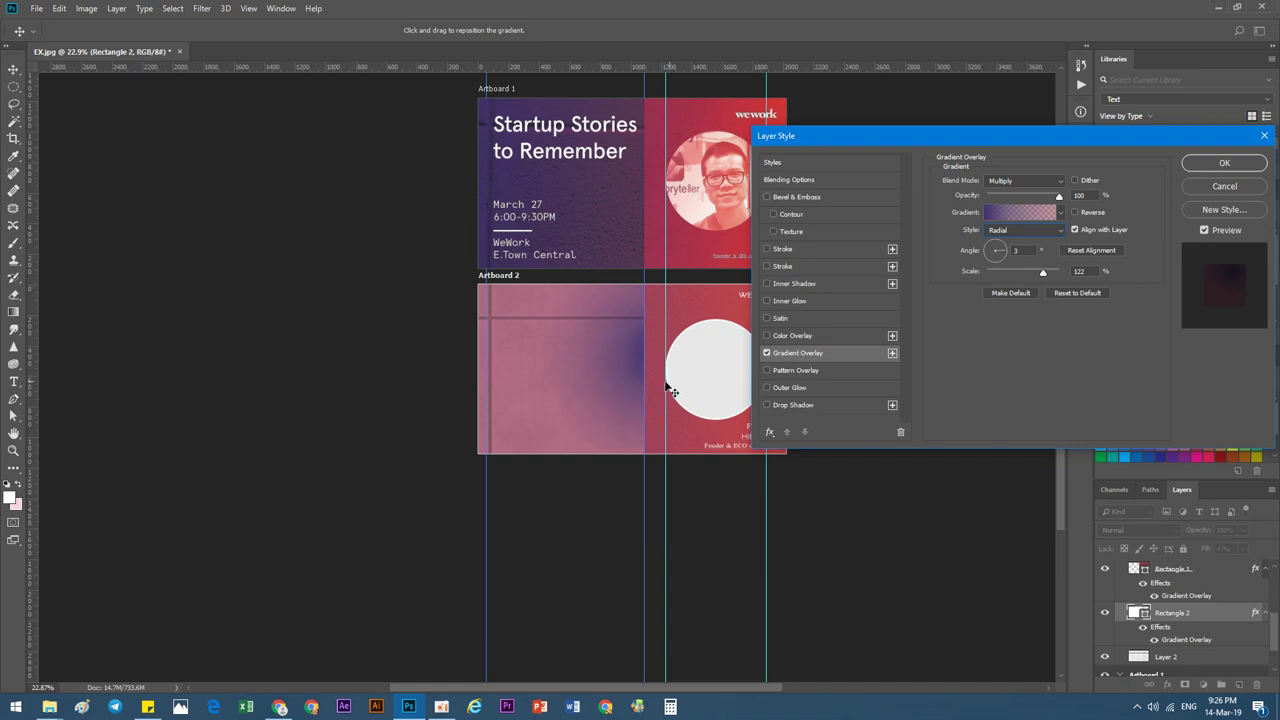
{"action": "left_click", "coordinate": [1075, 212]}
Reposition the radial highlight lower right, scale it to 150%, and open the gradient stops.
{"action": "left_click_drag", "start_coordinate": [581, 392], "coordinate": [597, 407]}
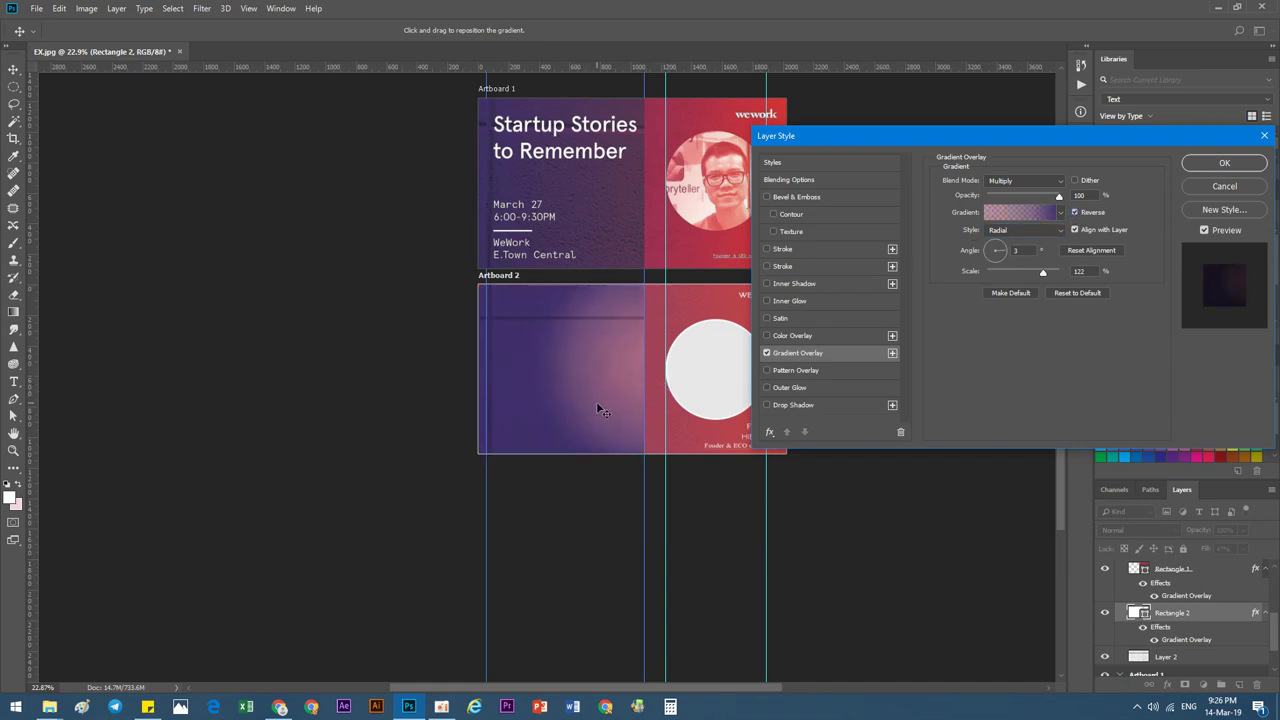
{"action": "left_click_drag", "start_coordinate": [1043, 271], "coordinate": [1059, 271]}
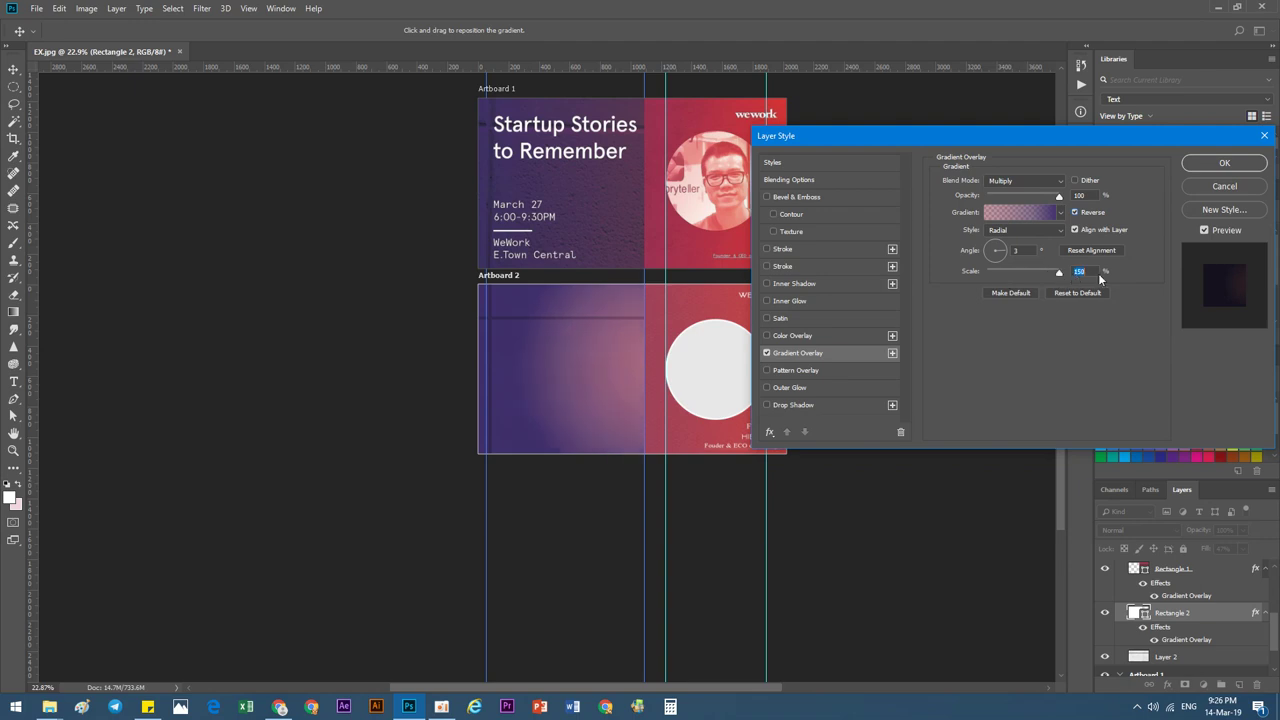
{"action": "left_click_drag", "start_coordinate": [555, 390], "coordinate": [557, 387]}
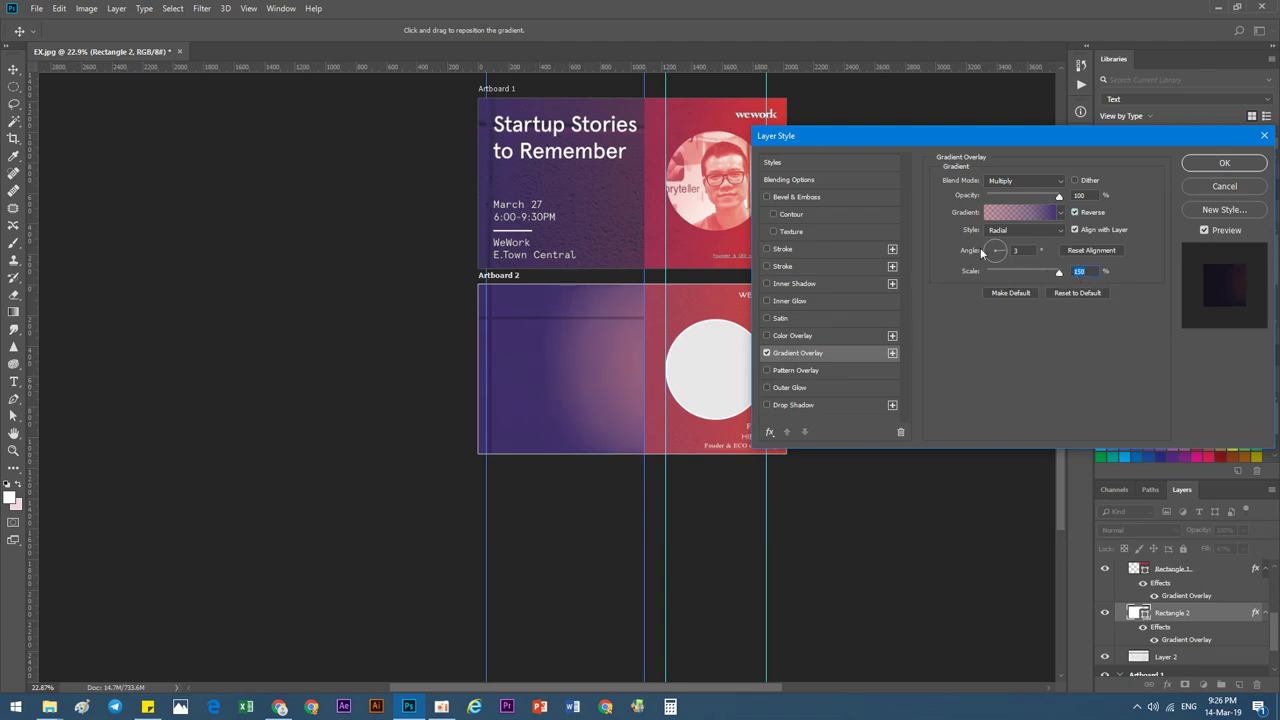
{"action": "left_click", "coordinate": [1018, 212]}
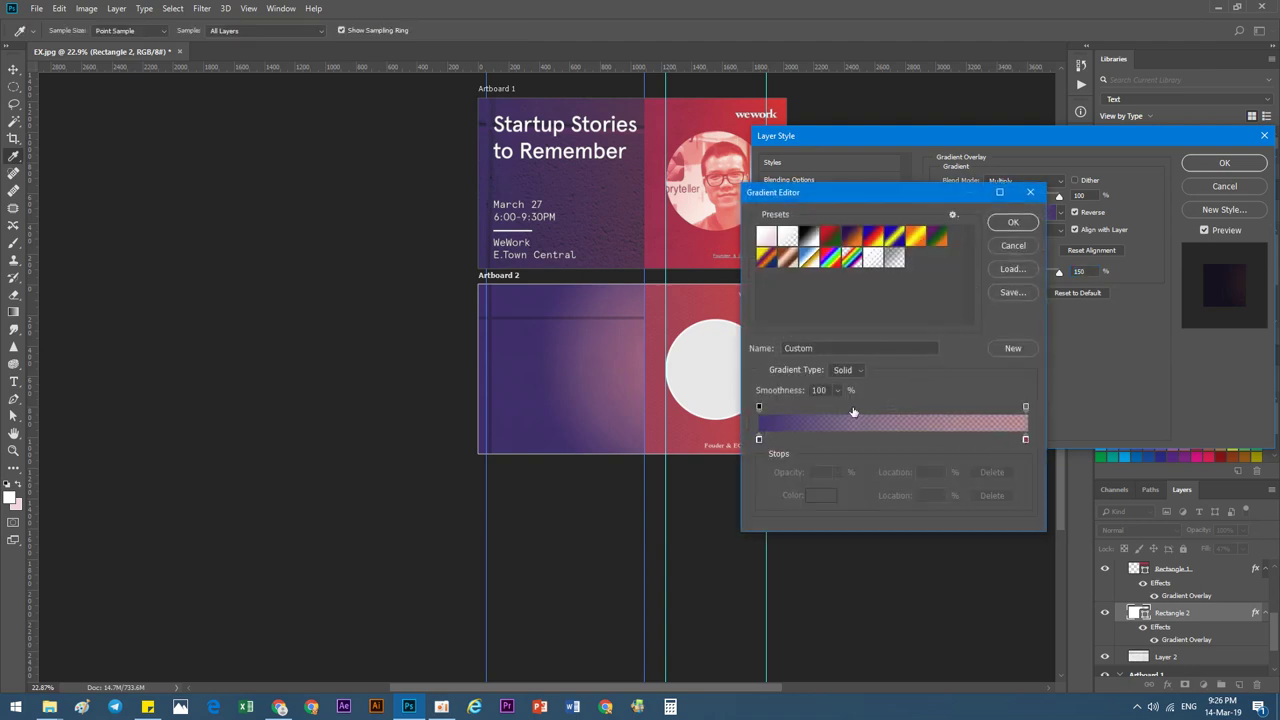
Set the gradient's right-end pink opacity stop to 100% and confirm the gradient.
{"action": "left_click", "coordinate": [1025, 407]}
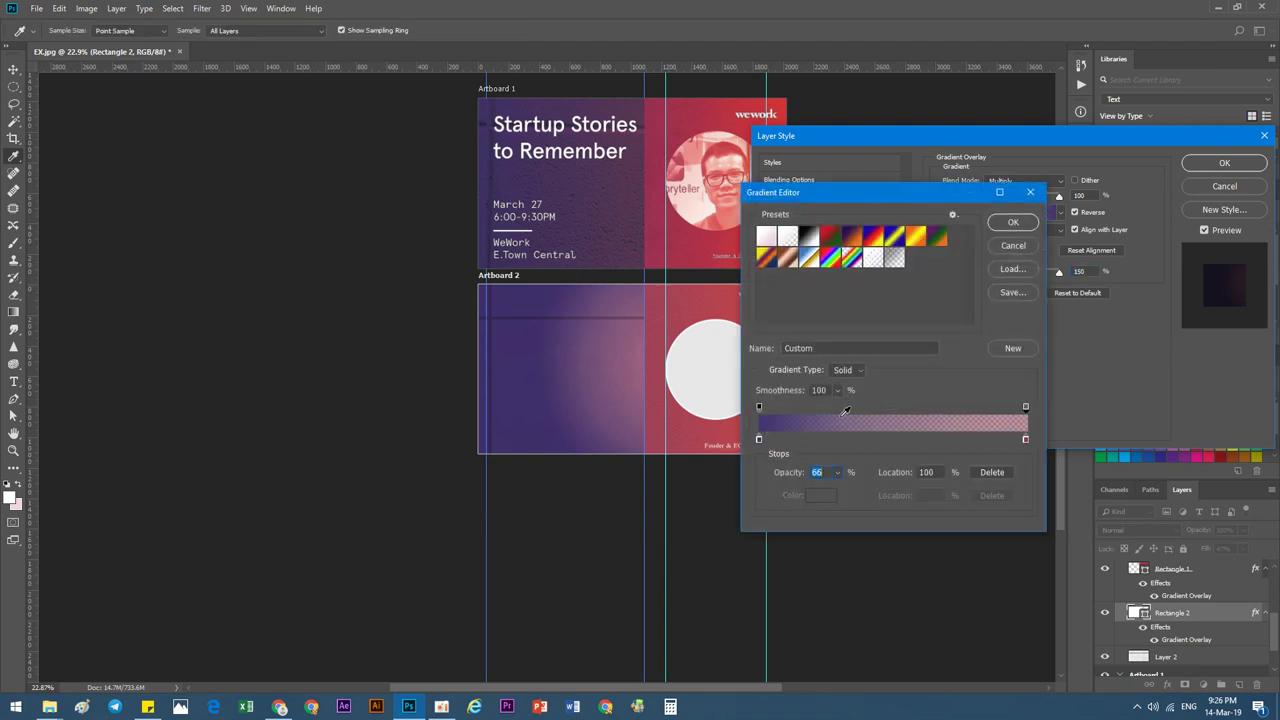
{"action": "left_click", "coordinate": [837, 472]}
{"action": "left_click_drag", "start_coordinate": [833, 490], "coordinate": [882, 490]}
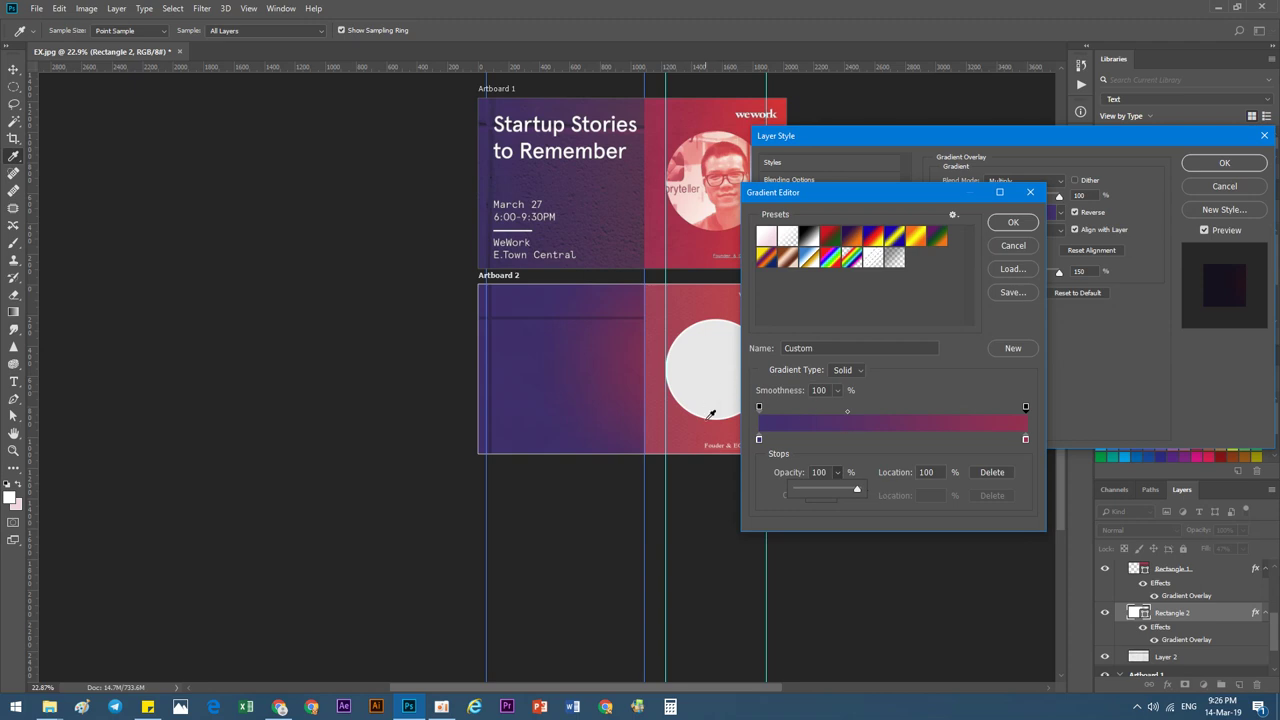
{"action": "left_click_drag", "start_coordinate": [839, 490], "coordinate": [860, 490]}
{"action": "left_click", "coordinate": [999, 192]}
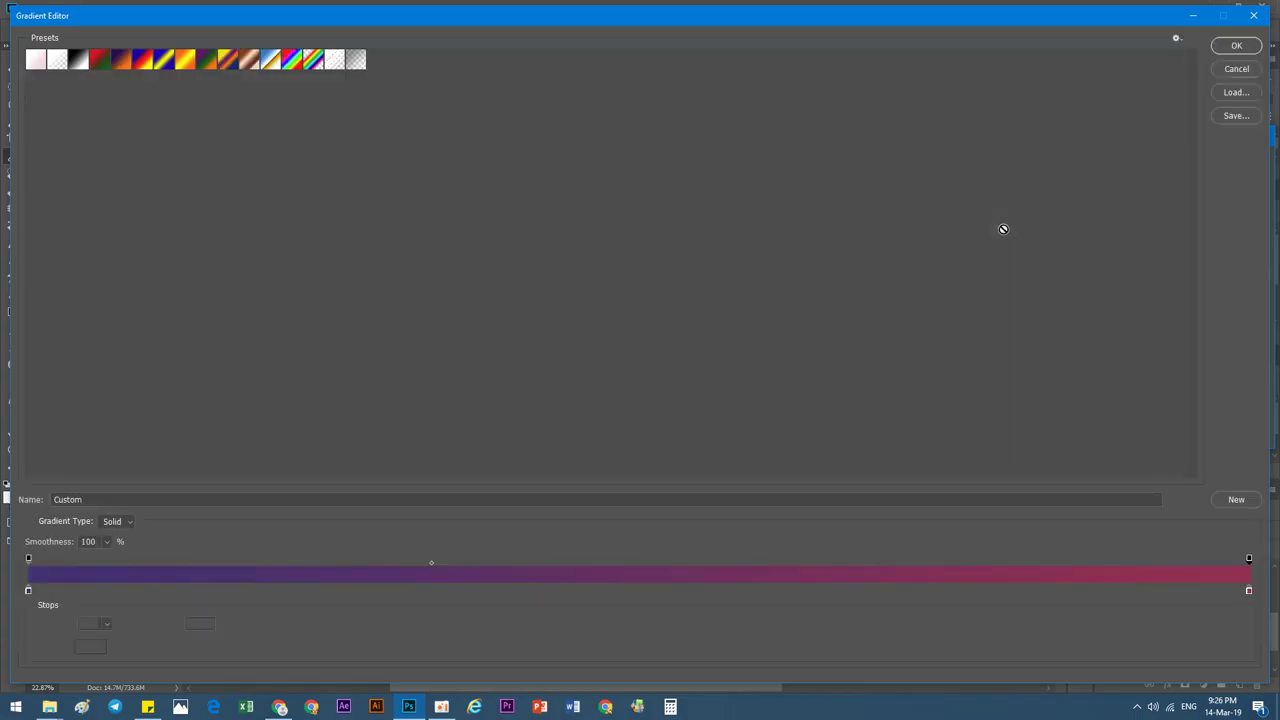
{"action": "left_click", "coordinate": [1234, 44]}
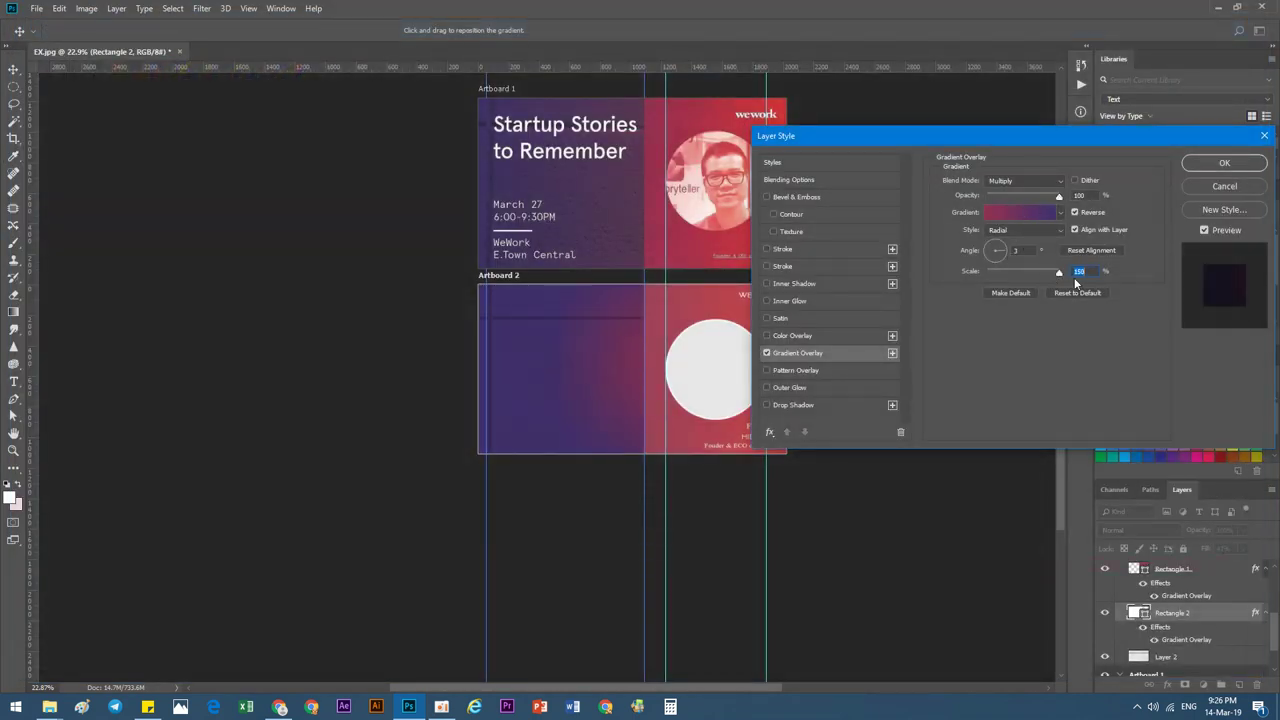
Shift the radial gradient left on Artboard 2 and try the Screen blend mode.
{"action": "mouse_move", "coordinate": [557, 388]}
{"action": "left_mouse_down"}
{"action": "mouse_move", "coordinate": [520, 388]}
{"action": "mouse_move", "coordinate": [573, 443]}
{"action": "mouse_move", "coordinate": [572, 470]}
{"action": "mouse_move", "coordinate": [597, 364]}
{"action": "left_mouse_up"}
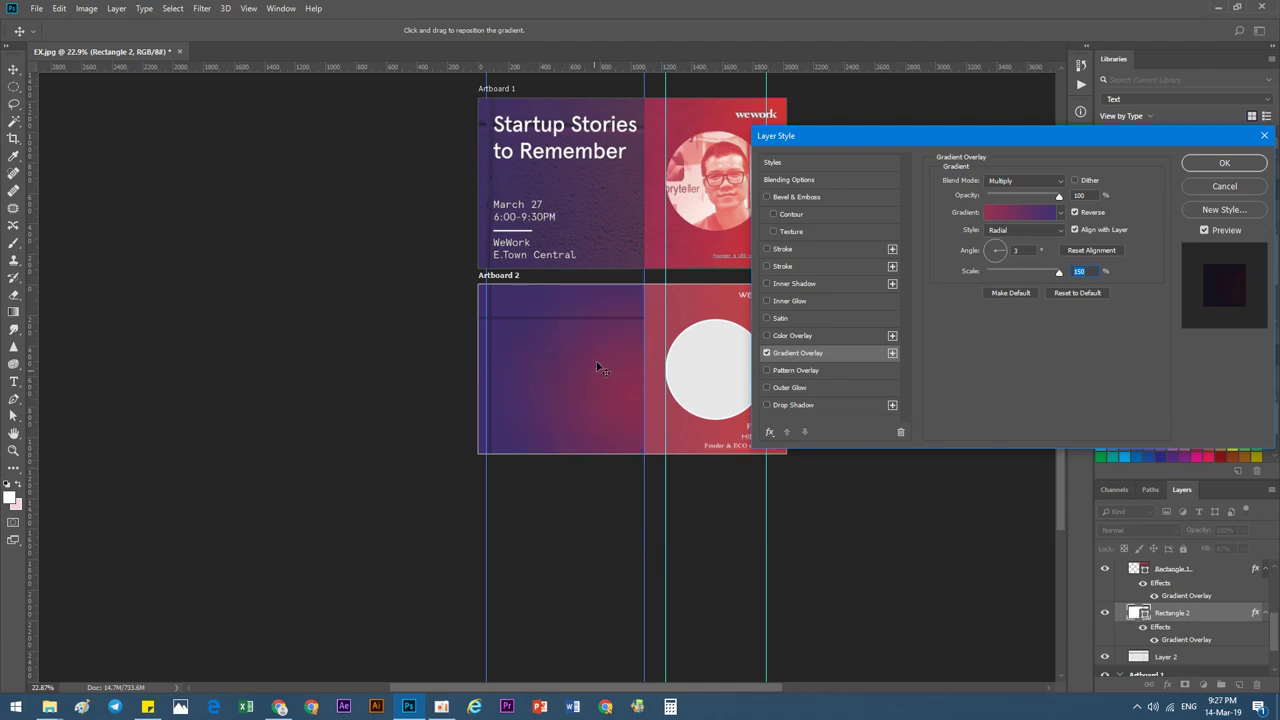
{"action": "left_click", "coordinate": [1025, 180]}
{"action": "left_click", "coordinate": [1005, 294]}
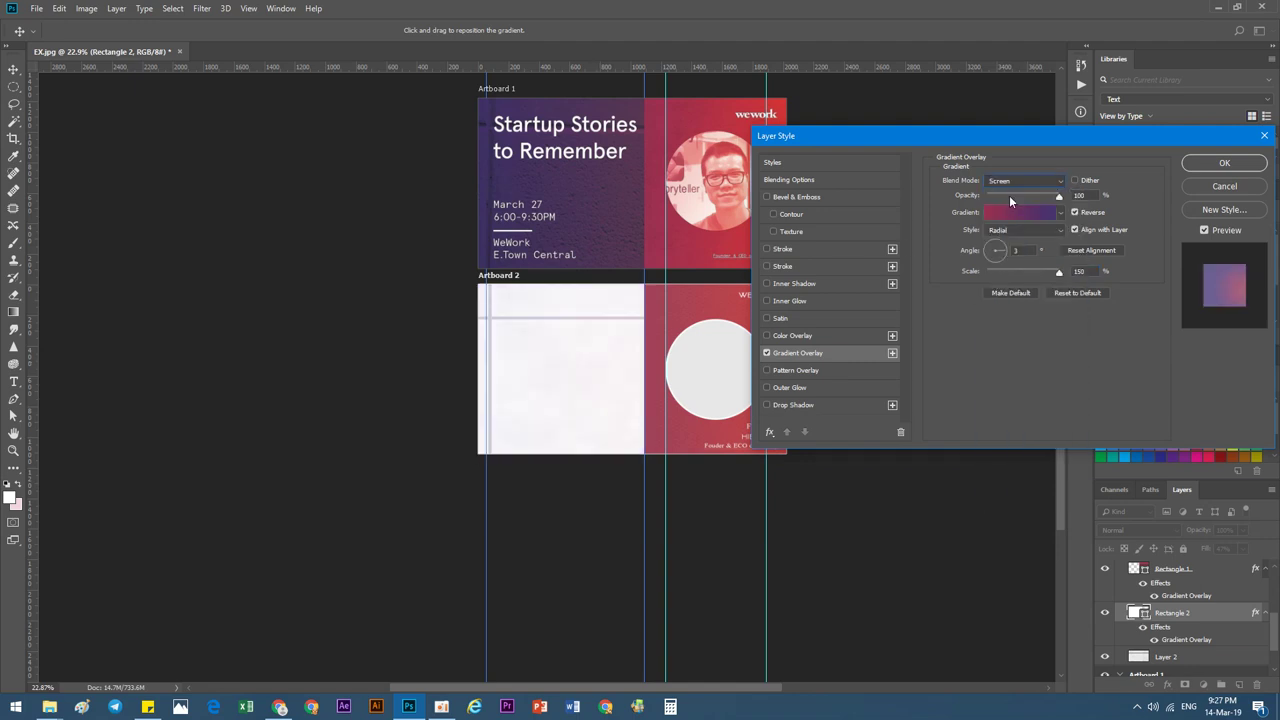
Cycle through blend modes, settle on Linear Burn, and apply the overlay style.
{"action": "scroll", "coordinate": [1007, 184], "scroll_direction": "down", "scroll_amount": 1}
{"action": "scroll", "coordinate": [1007, 184], "scroll_direction": "down", "scroll_amount": 2}
{"action": "scroll", "coordinate": [1007, 184], "scroll_direction": "down", "scroll_amount": 1}
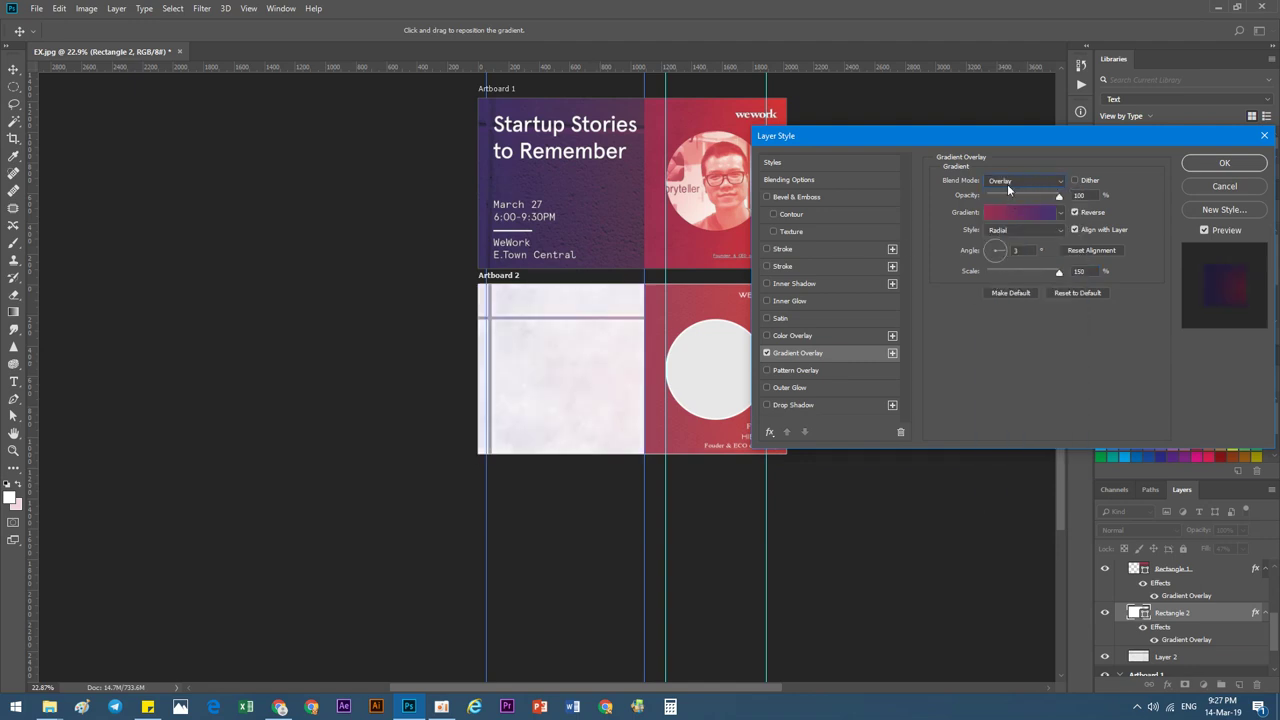
{"action": "scroll", "coordinate": [1007, 184], "scroll_direction": "down", "scroll_amount": 2}
{"action": "scroll", "coordinate": [1007, 184], "scroll_direction": "down", "scroll_amount": 1}
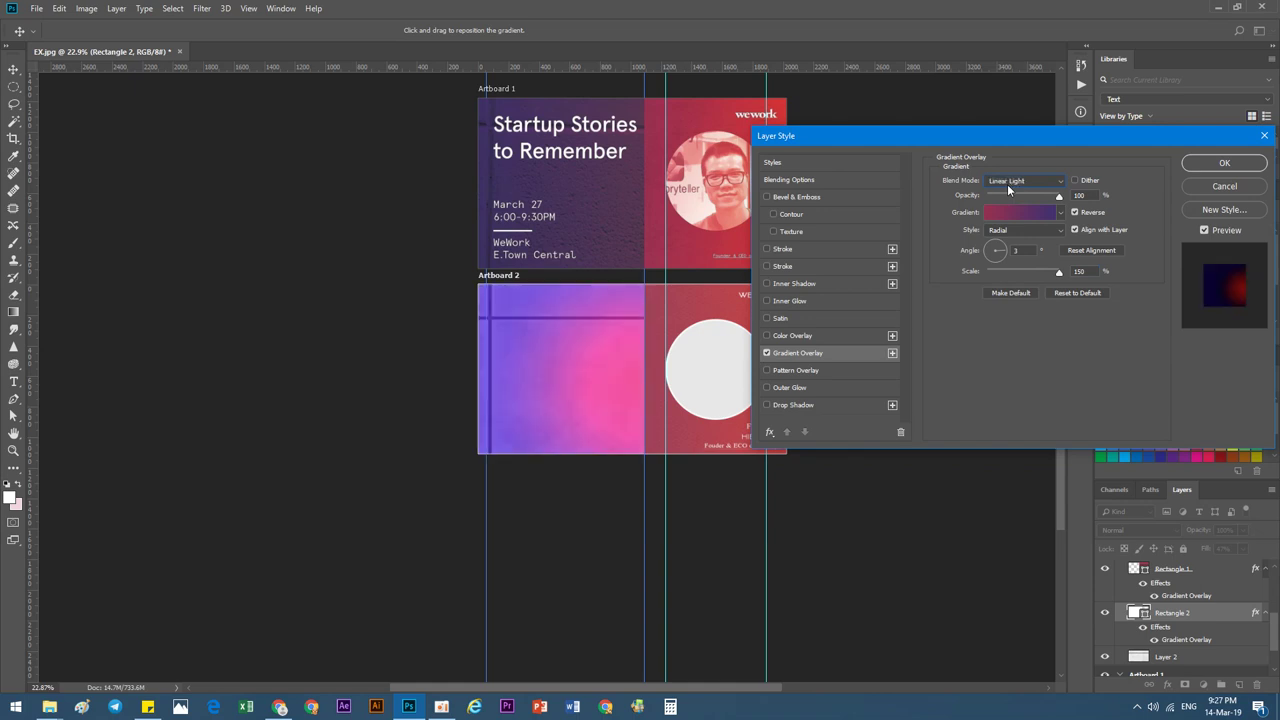
{"action": "scroll", "coordinate": [1007, 184], "scroll_direction": "down", "scroll_amount": 1}
{"action": "scroll", "coordinate": [1007, 184], "scroll_direction": "down", "scroll_amount": 1}
{"action": "scroll", "coordinate": [1007, 184], "scroll_direction": "down", "scroll_amount": 2}
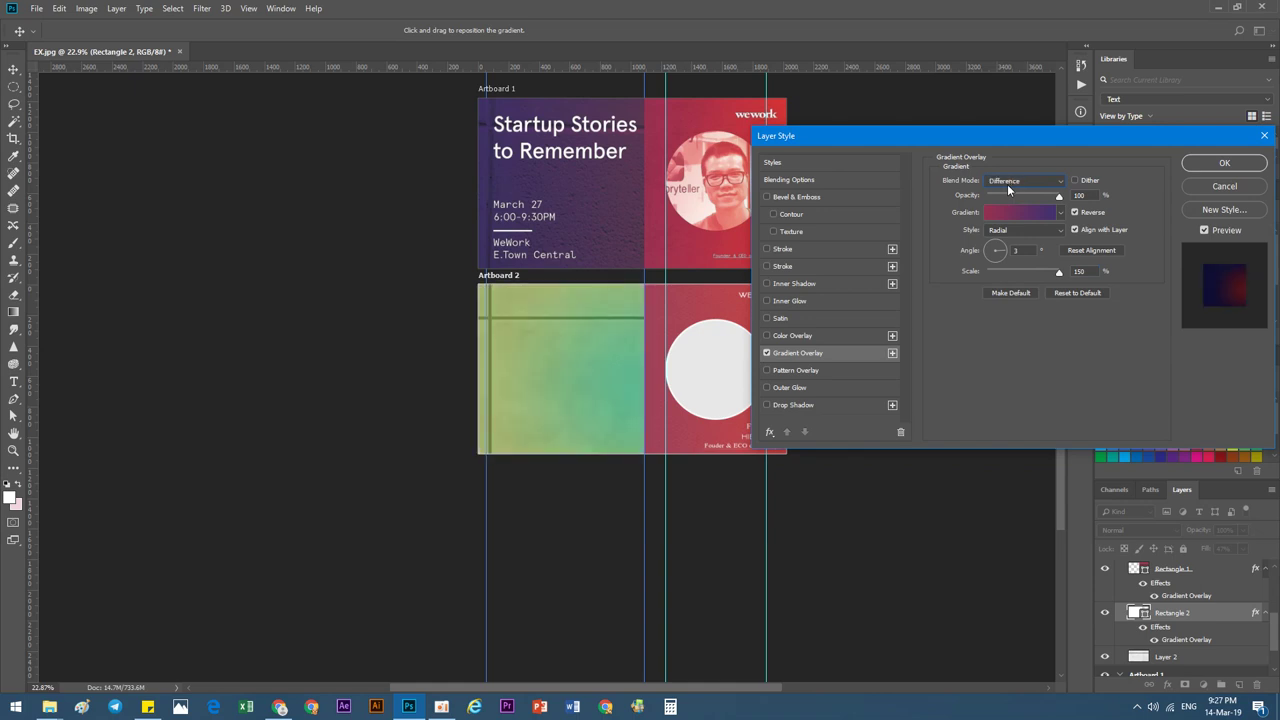
{"action": "scroll", "coordinate": [1007, 184], "scroll_direction": "down", "scroll_amount": 1}
{"action": "scroll", "coordinate": [1007, 184], "scroll_direction": "down", "scroll_amount": 1}
{"action": "scroll", "coordinate": [1007, 184], "scroll_direction": "down", "scroll_amount": 1}
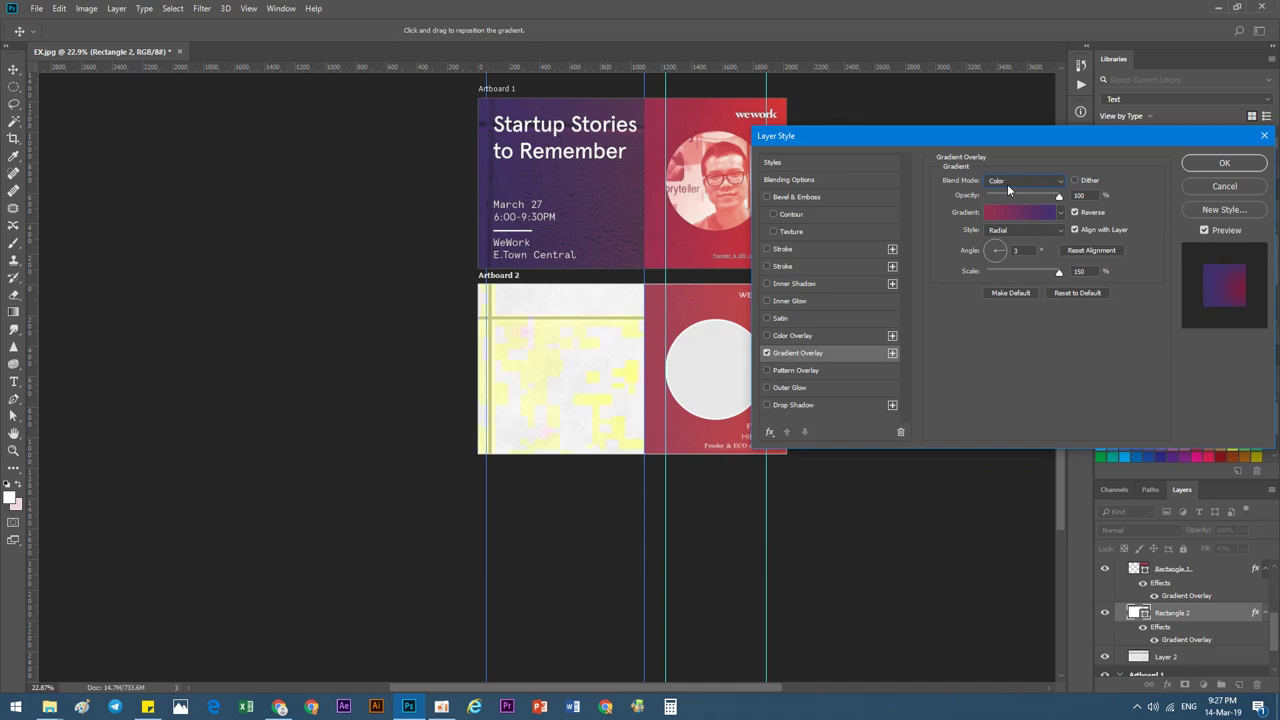
{"action": "scroll", "coordinate": [1007, 184], "scroll_direction": "down", "scroll_amount": 1}
{"action": "scroll", "coordinate": [1007, 184], "scroll_direction": "up", "scroll_amount": 2}
{"action": "scroll", "coordinate": [1007, 184], "scroll_direction": "up", "scroll_amount": 2}
{"action": "scroll", "coordinate": [1007, 184], "scroll_direction": "up", "scroll_amount": 2}
{"action": "scroll", "coordinate": [1007, 184], "scroll_direction": "up", "scroll_amount": 4}
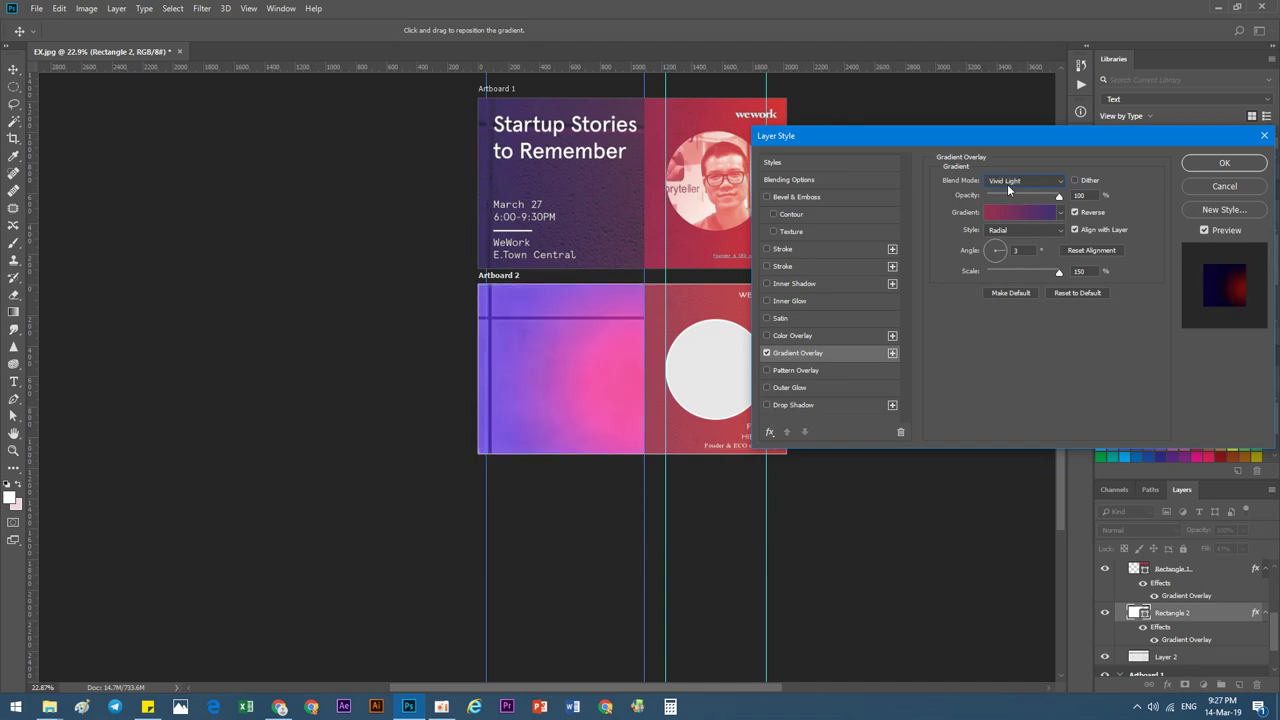
{"action": "scroll", "coordinate": [1007, 184], "scroll_direction": "up", "scroll_amount": 2}
{"action": "scroll", "coordinate": [1007, 184], "scroll_direction": "up", "scroll_amount": 1}
{"action": "scroll", "coordinate": [1007, 184], "scroll_direction": "down", "scroll_amount": 1}
{"action": "scroll", "coordinate": [1007, 184], "scroll_direction": "up", "scroll_amount": 3}
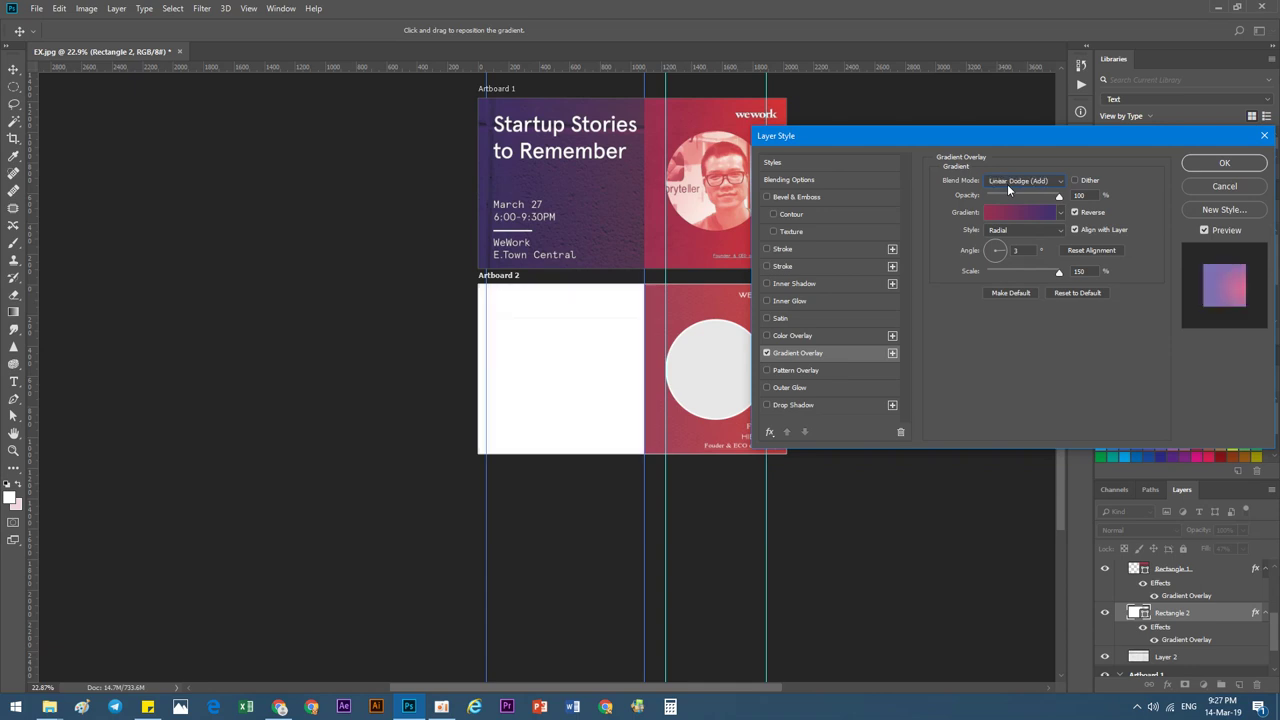
{"action": "scroll", "coordinate": [1007, 184], "scroll_direction": "up", "scroll_amount": 1}
{"action": "scroll", "coordinate": [1007, 184], "scroll_direction": "up", "scroll_amount": 2}
{"action": "scroll", "coordinate": [1007, 184], "scroll_direction": "up", "scroll_amount": 1}
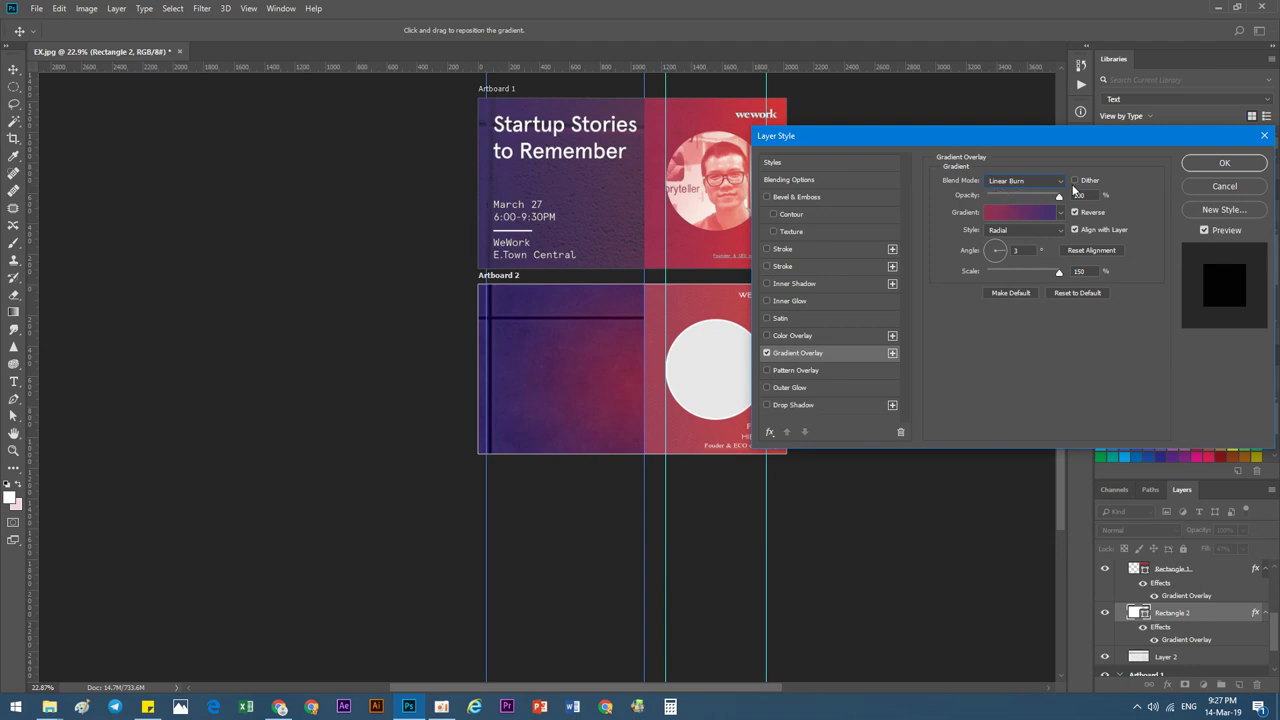
{"action": "left_click", "coordinate": [1213, 163]}
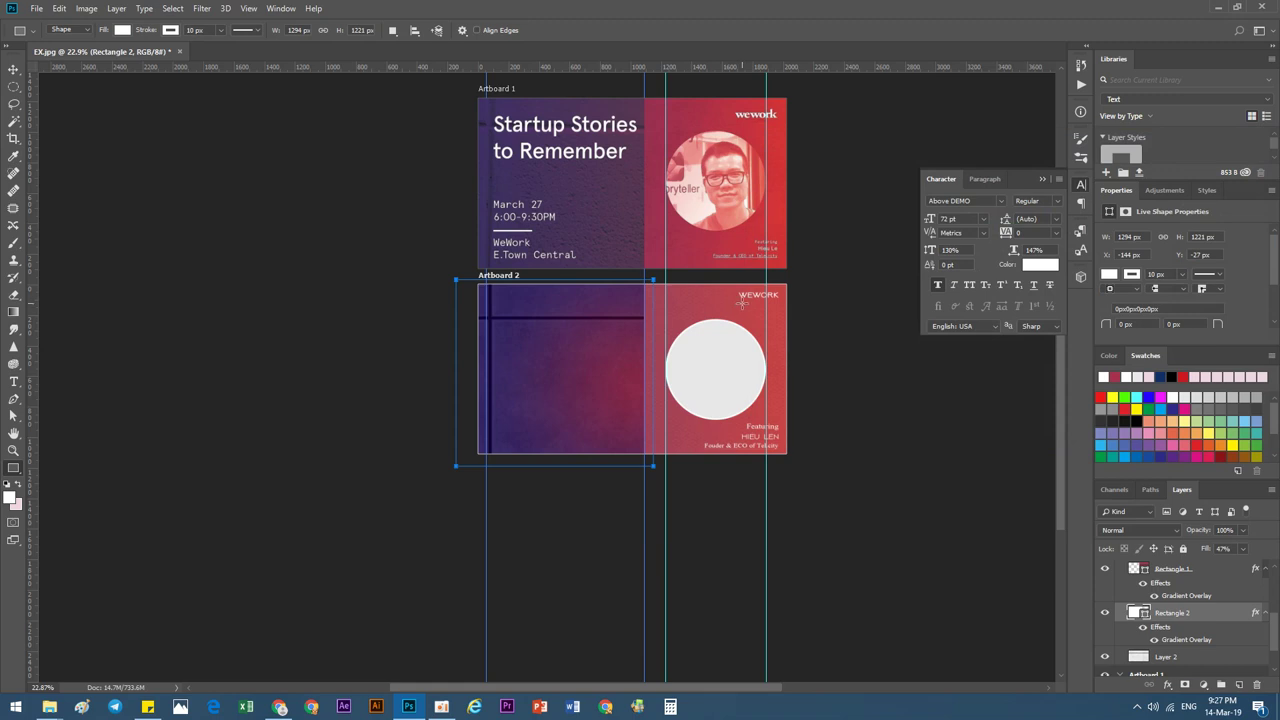
Stamp the visible layers into Layer 3 and duplicate it as Layer 3 copy.
{"action": "key", "text": "v"}
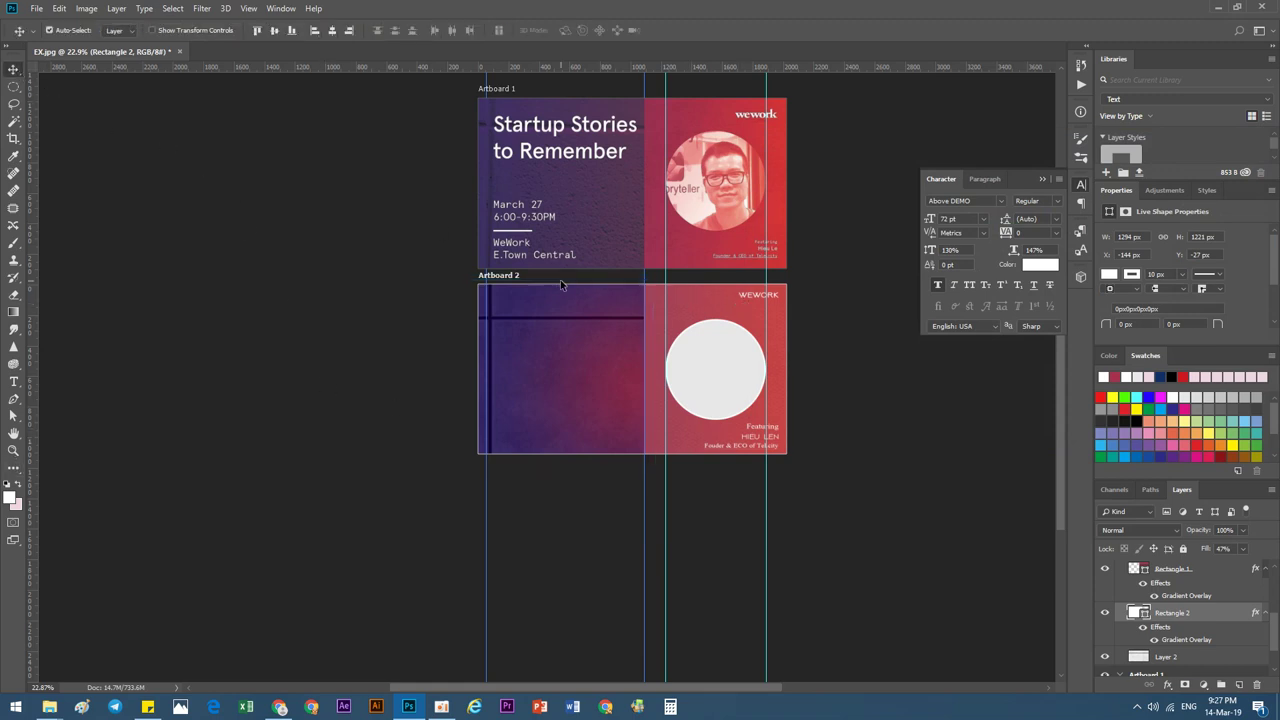
{"action": "key", "text": "ctrl+shift+alt+e"}
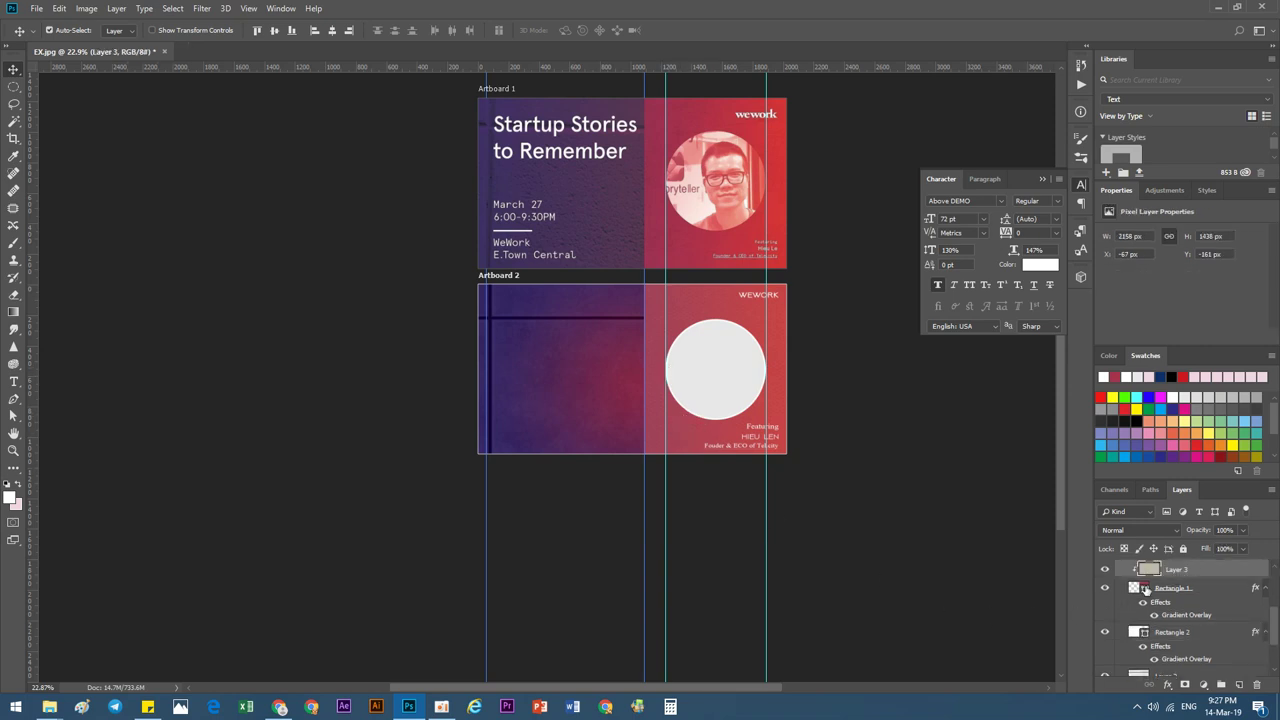
{"action": "key", "text": "ctrl+j"}
{"action": "left_click", "coordinate": [1170, 578], "text": "alt"}
Move Layer 3 copy just above Rectangle 2 and clip it to Rectangle 2.
{"action": "left_click_drag", "start_coordinate": [1170, 578], "coordinate": [1155, 676]}
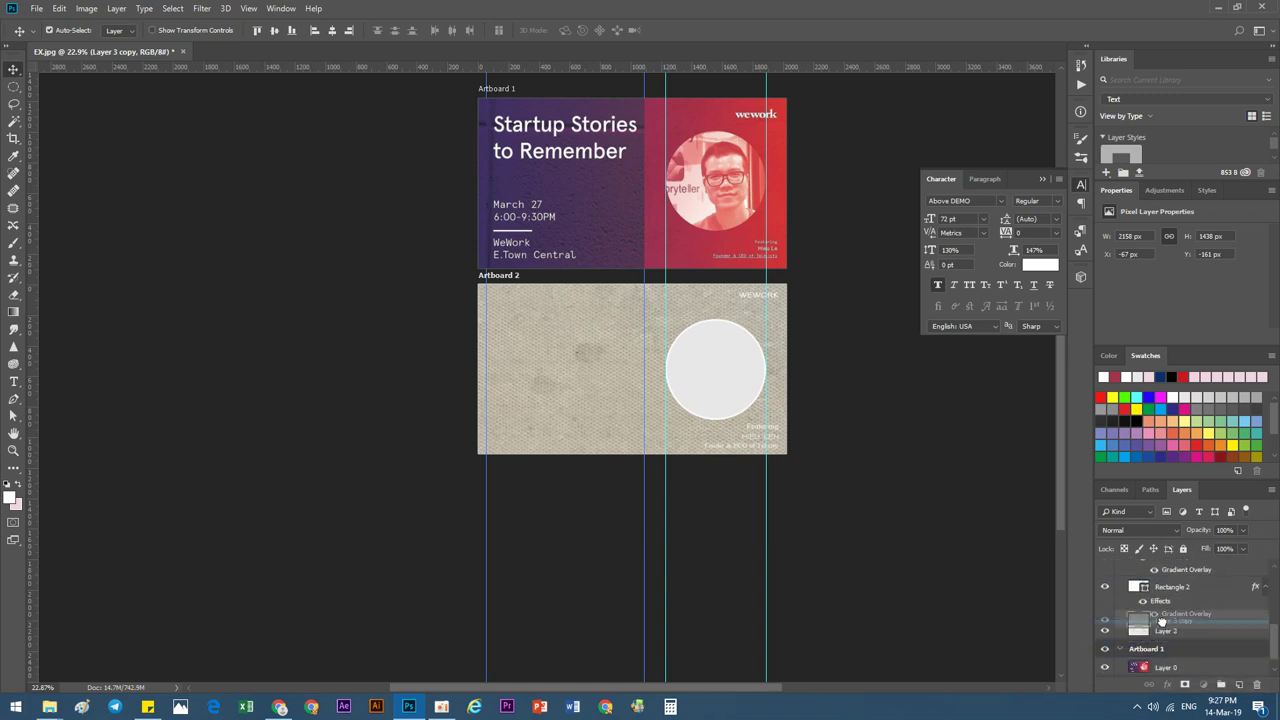
{"action": "left_click_drag", "start_coordinate": [1155, 676], "coordinate": [1162, 624]}
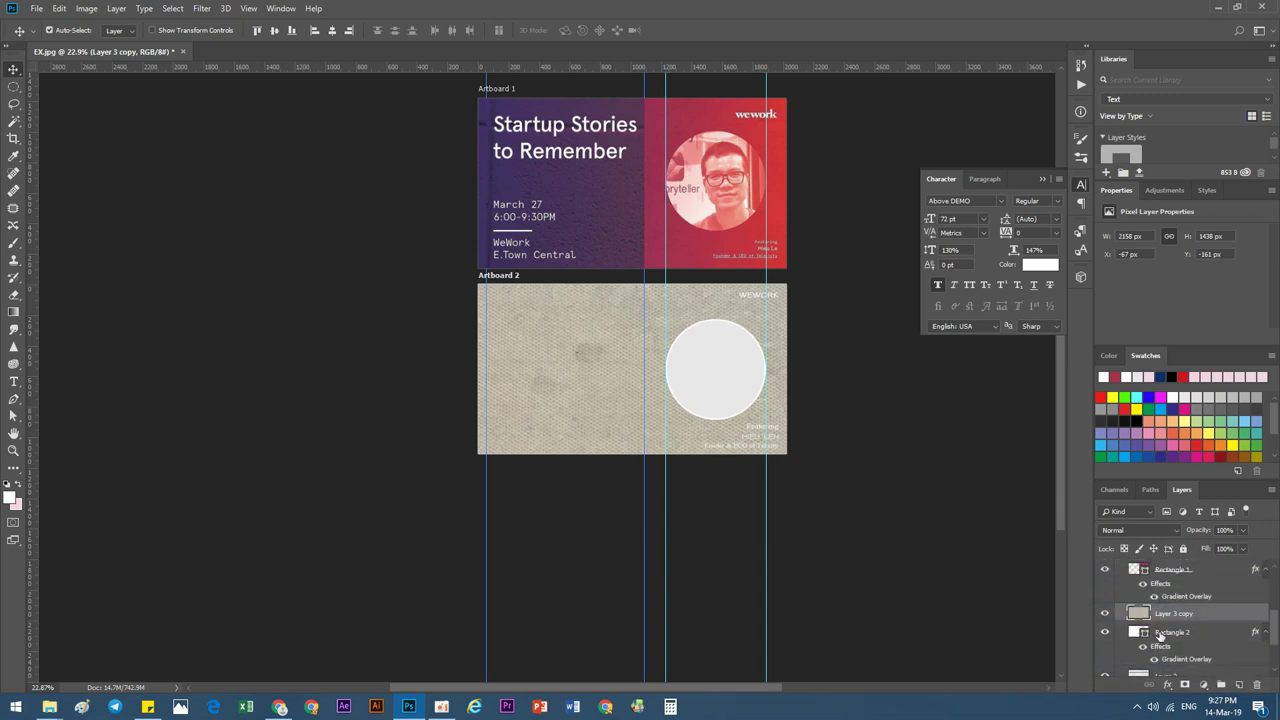
{"action": "right_click", "coordinate": [1165, 613]}
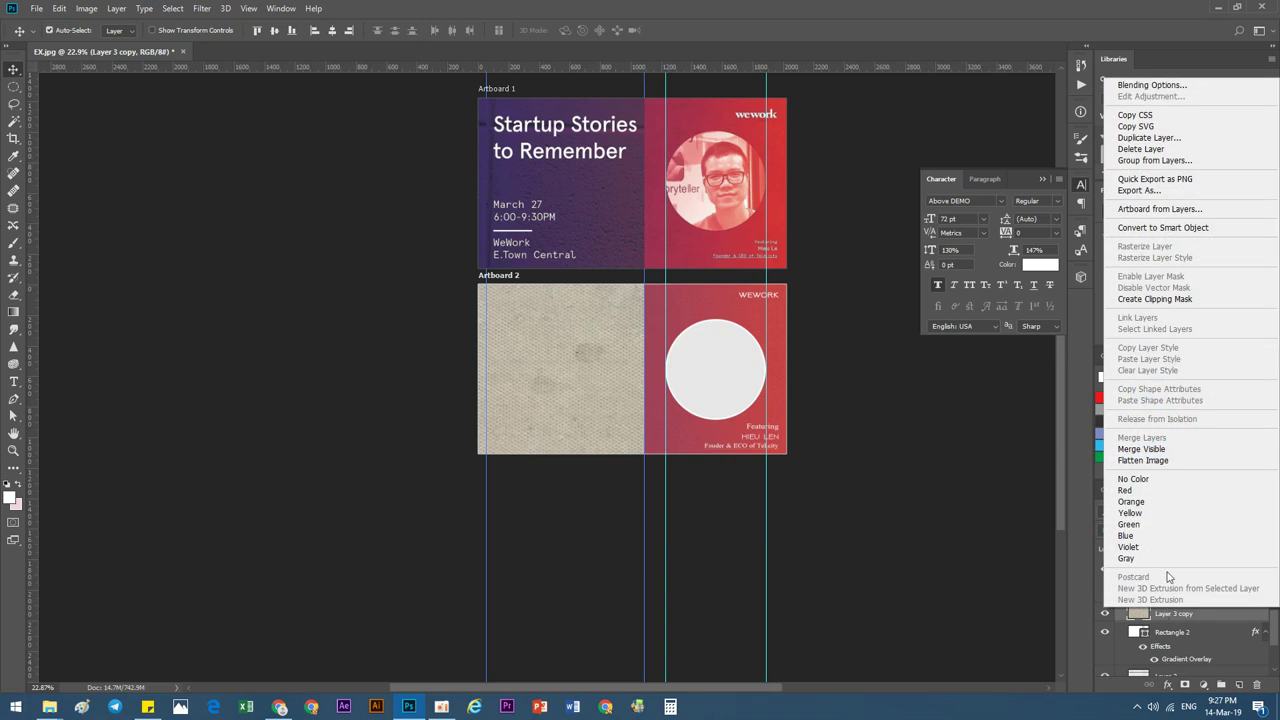
{"action": "left_click", "coordinate": [1158, 298]}
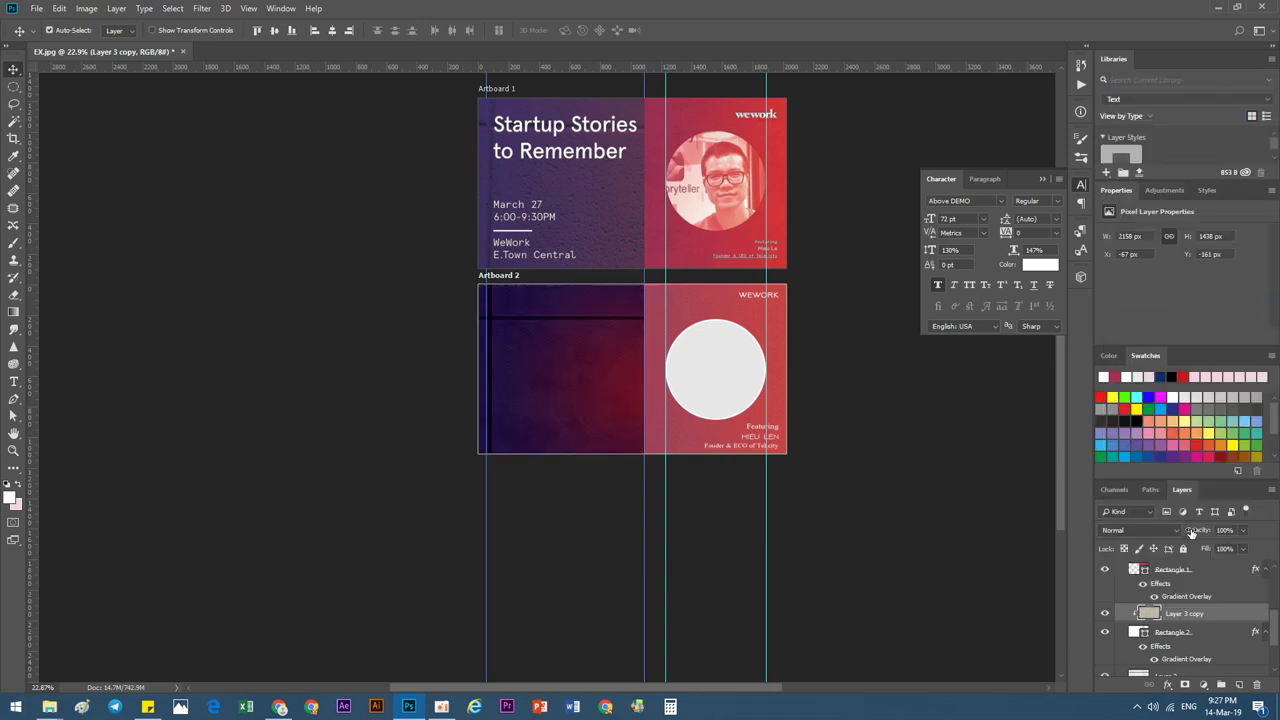
Deselect Layer 3 copy and bring Artboard 2 into view.
{"action": "scroll", "coordinate": [585, 365], "scroll_direction": "up", "scroll_amount": 2}
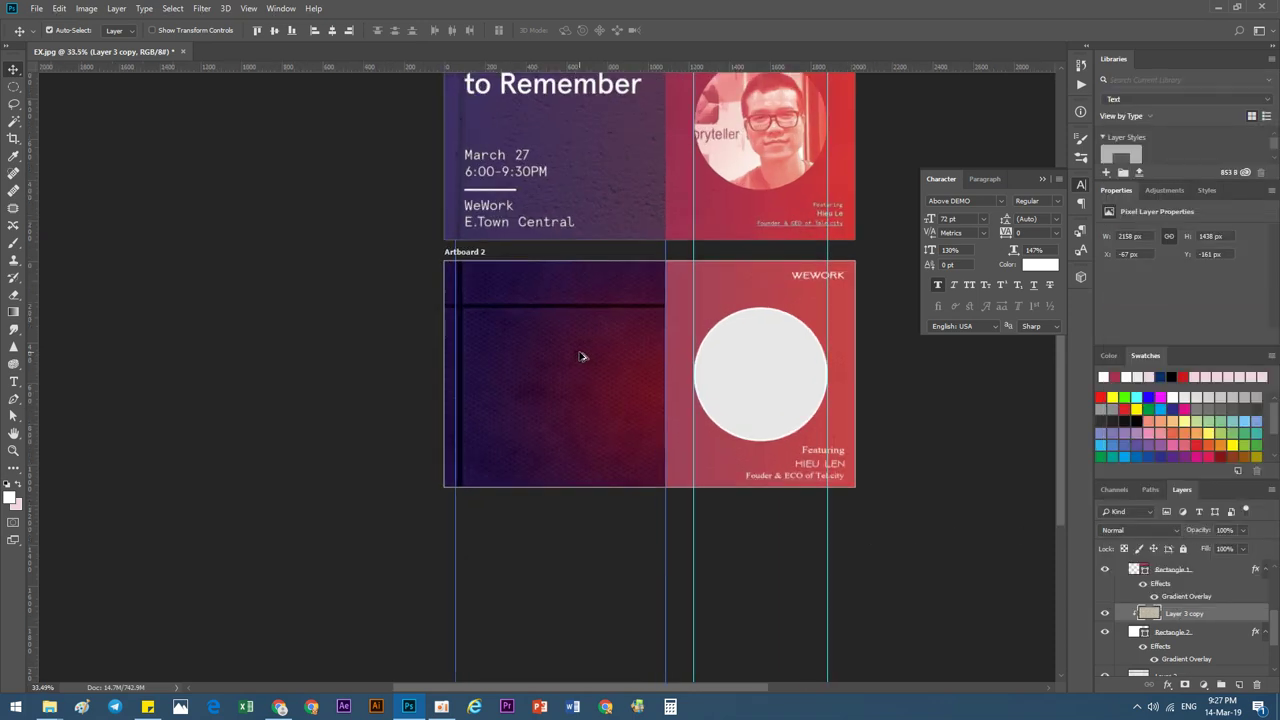
{"action": "scroll", "coordinate": [570, 357], "scroll_direction": "up", "scroll_amount": 2}
{"action": "scroll", "coordinate": [537, 357], "scroll_direction": "down", "scroll_amount": 2}
{"action": "scroll", "coordinate": [535, 385], "scroll_direction": "down", "scroll_amount": 2}
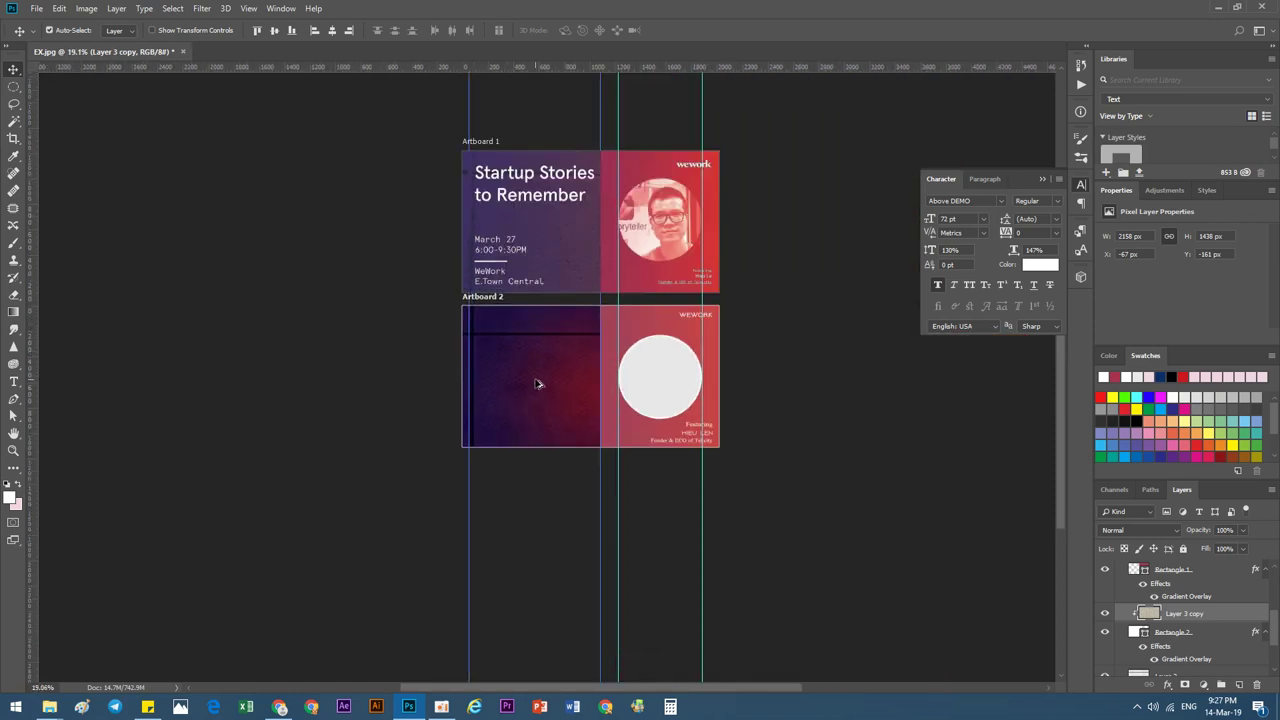
{"action": "scroll", "coordinate": [632, 400], "scroll_direction": "up", "scroll_amount": 3}
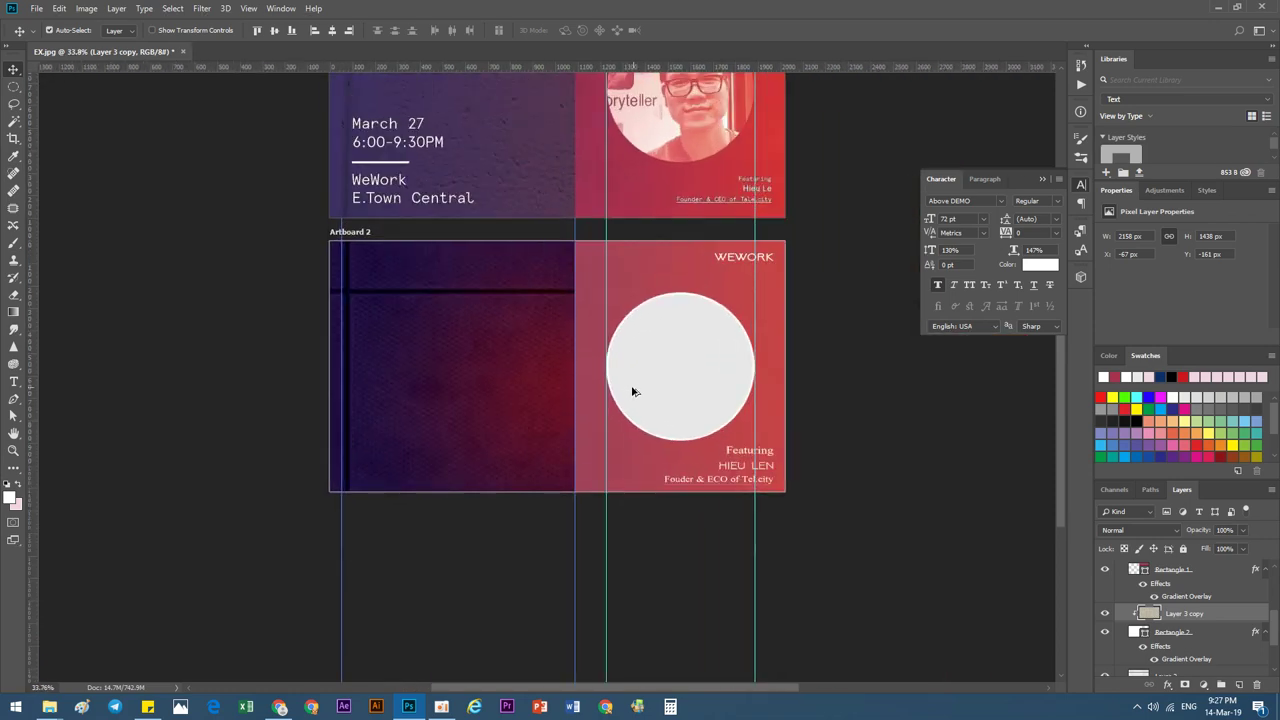
{"action": "scroll", "coordinate": [630, 392], "scroll_direction": "down", "scroll_amount": 2}
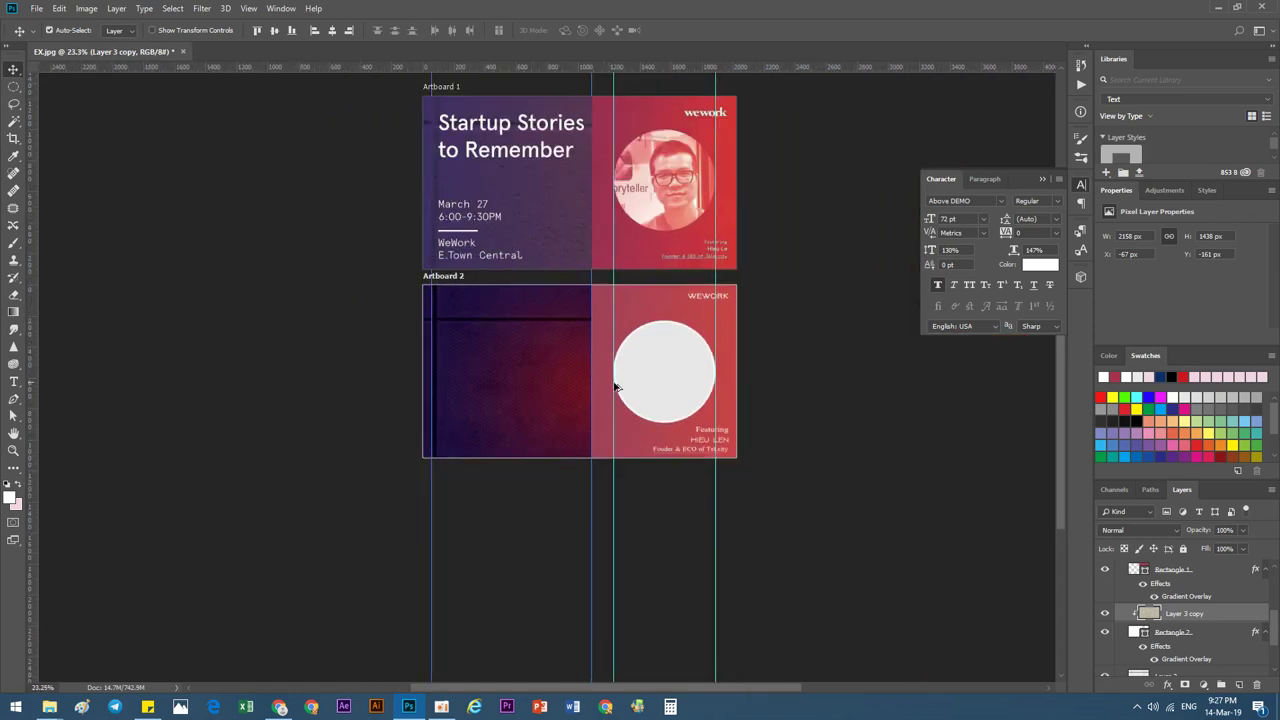
{"action": "left_click", "coordinate": [516, 522]}
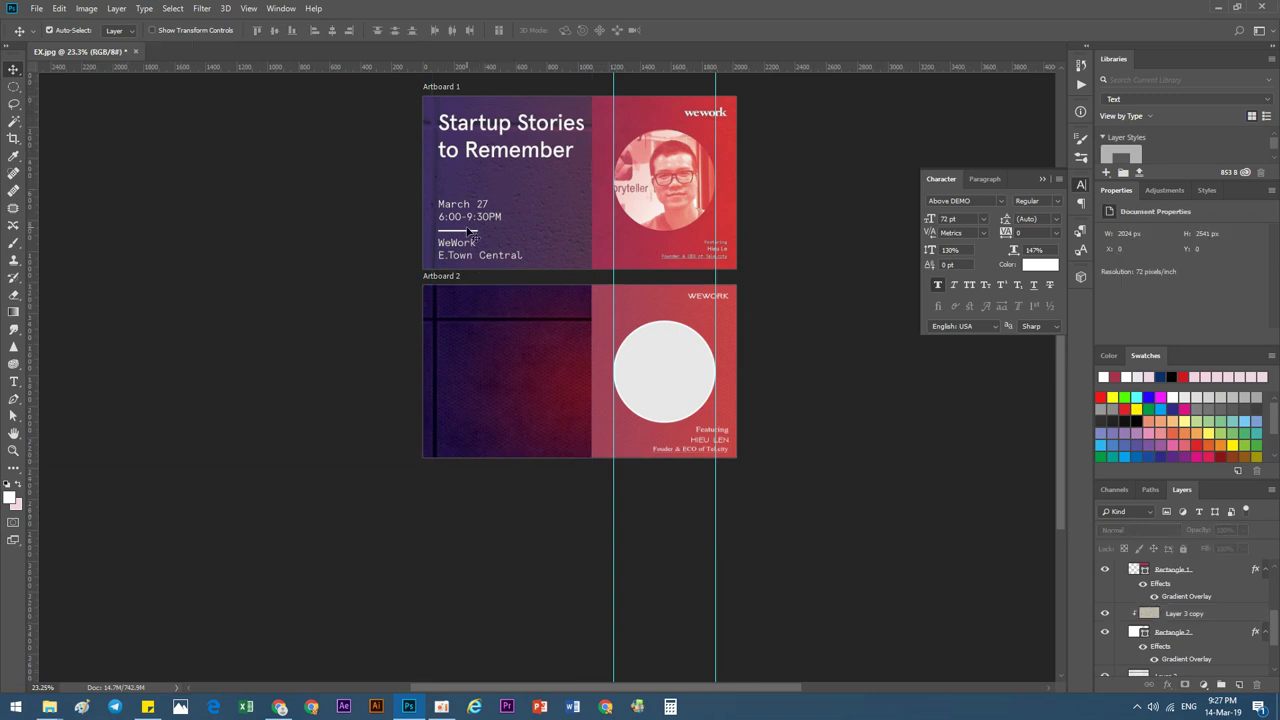
{"action": "scroll", "coordinate": [423, 320], "scroll_direction": "up", "scroll_amount": 1}
{"action": "left_click_drag", "start_coordinate": [423, 320], "coordinate": [544, 307]}
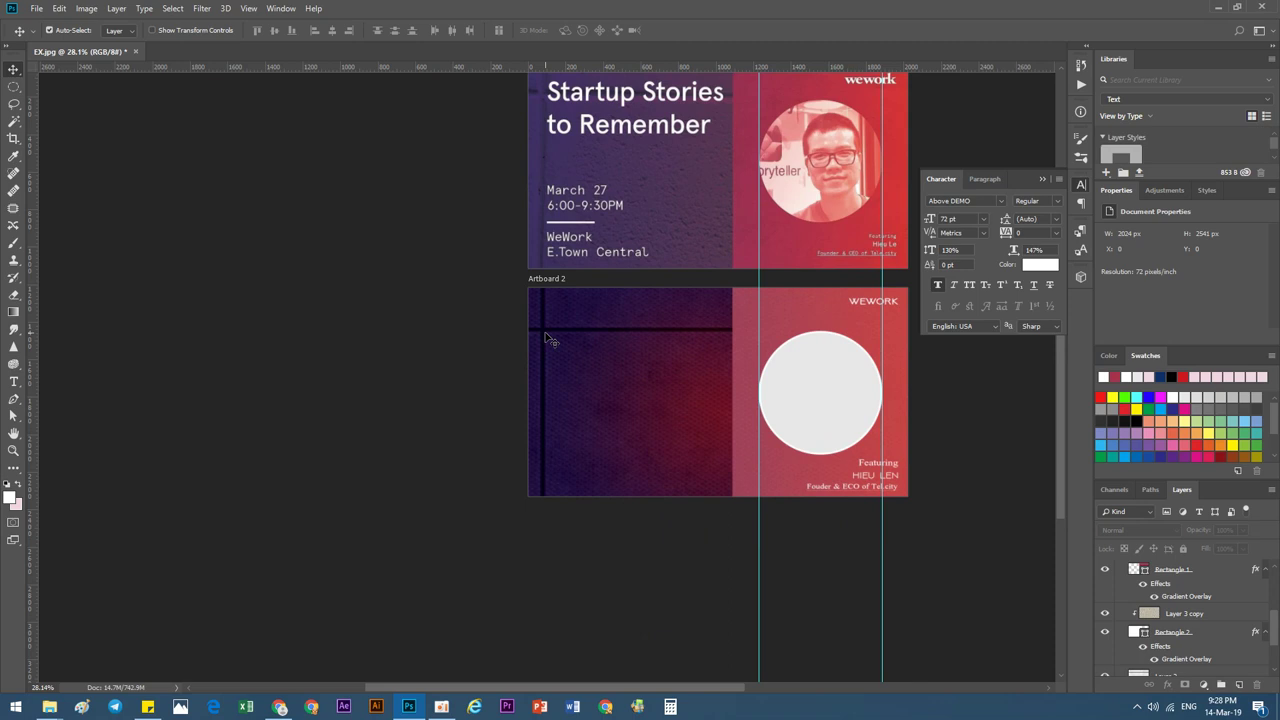
Start a text line in Artboard 2's upper left using the AKbalthom KhmerLer font.
{"action": "key", "text": "t"}
{"action": "left_click", "coordinate": [563, 350]}
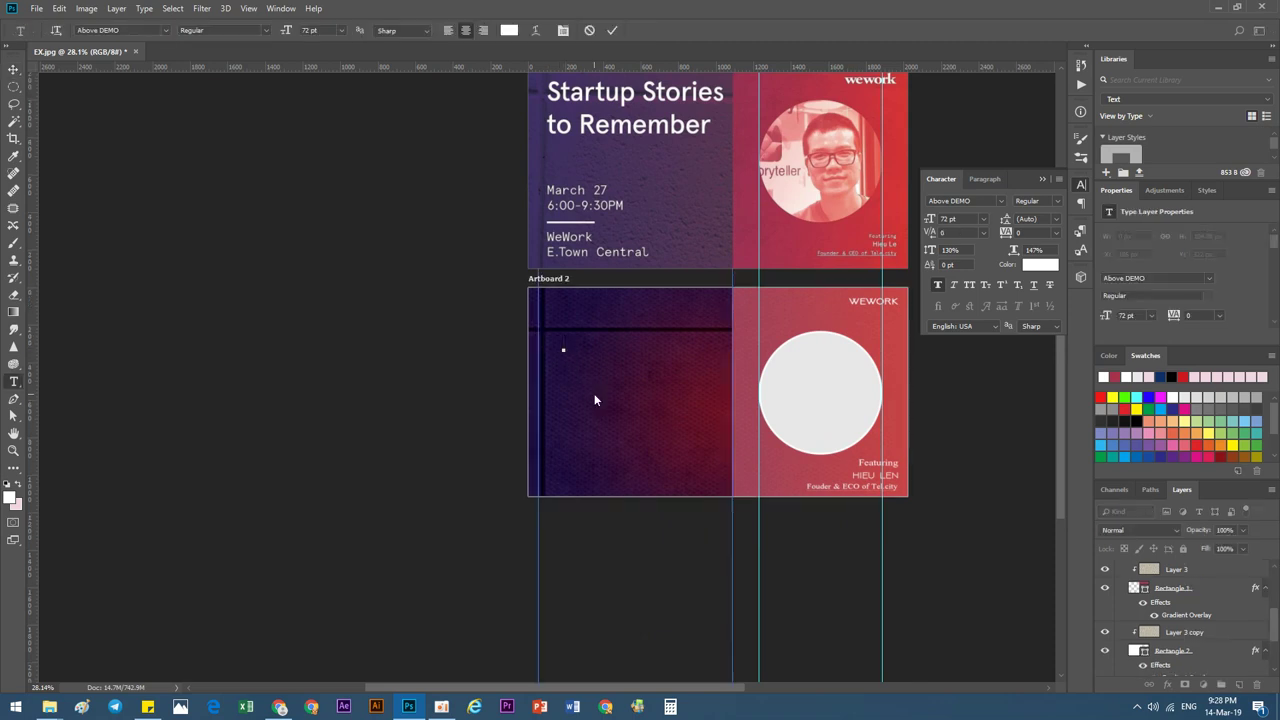
{"action": "type", "text": "S"}
{"action": "type", "text": "TA"}
{"action": "key", "text": "BackSpace"}
{"action": "key", "text": "BackSpace"}
{"action": "key", "text": "BackSpace"}
{"action": "type", "text": "S"}
{"action": "left_click_drag", "start_coordinate": [578, 345], "coordinate": [503, 345]}
{"action": "left_click", "coordinate": [1001, 201]}
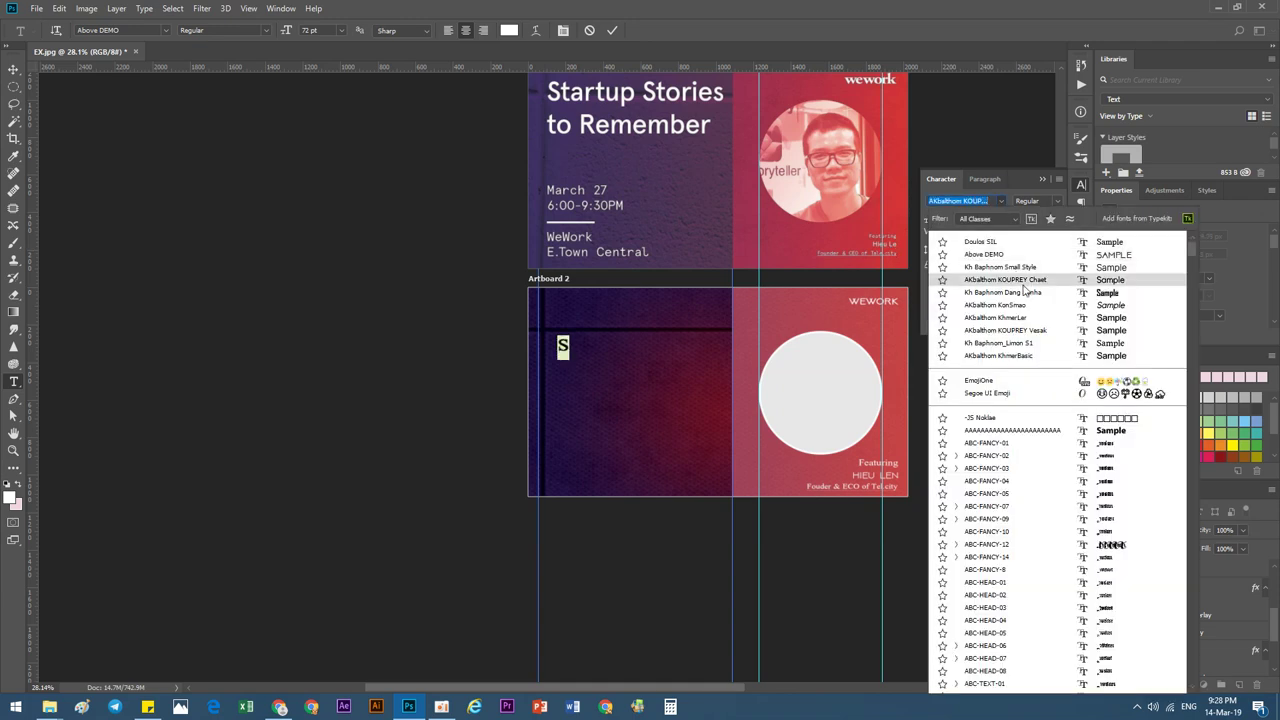
{"action": "left_click", "coordinate": [1030, 318]}
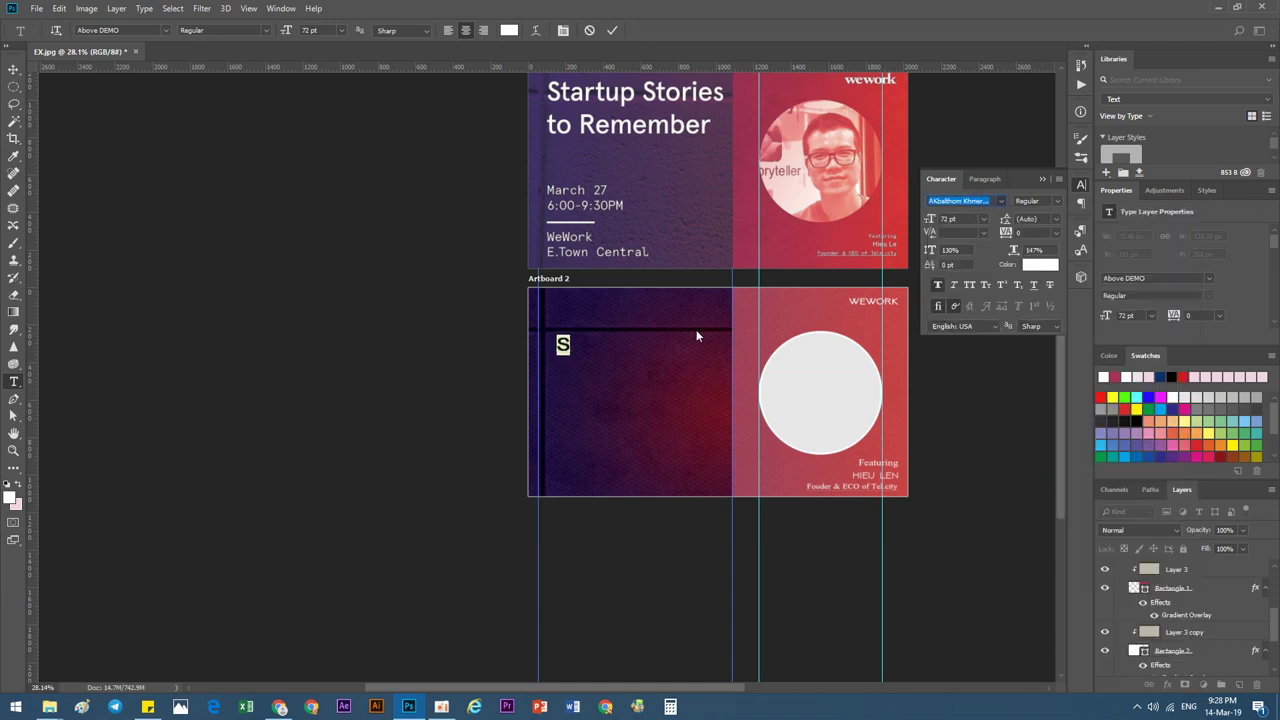
Type the two-line title 'Startup Stories' / 'to Remember'.
{"action": "type", "text": "St"}
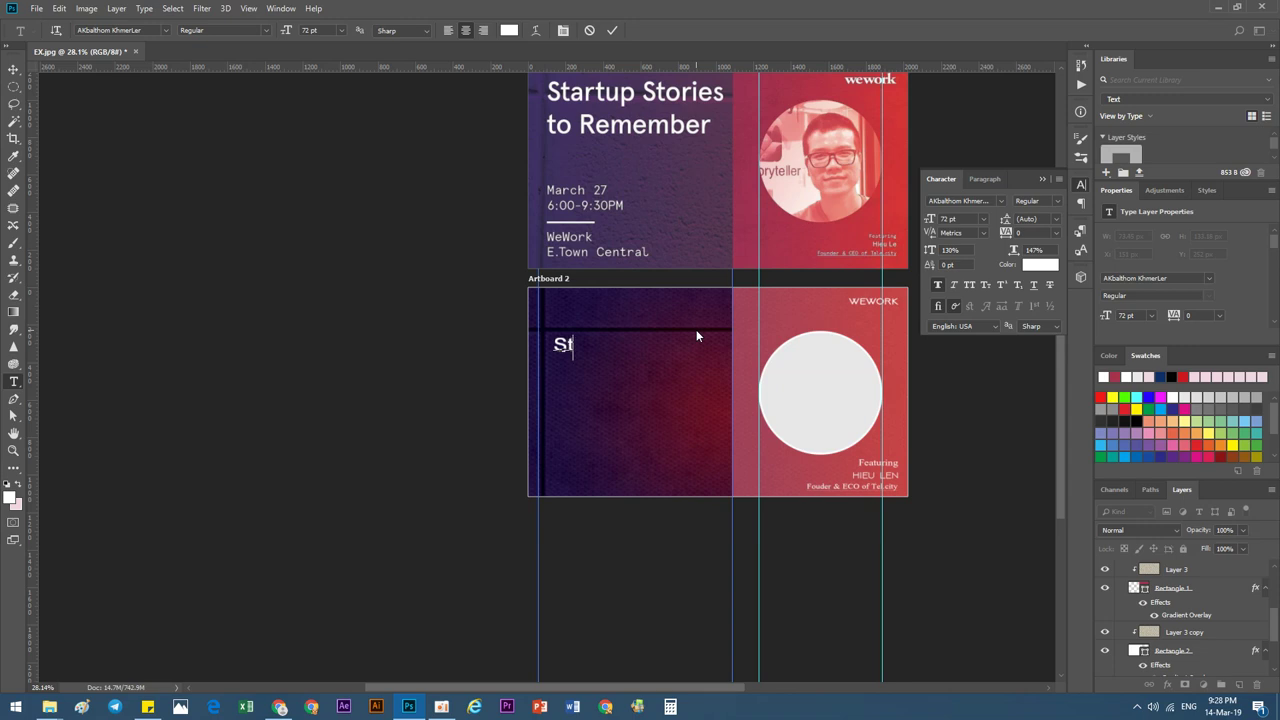
{"action": "type", "text": "ra"}
{"action": "key", "text": "BackSpace"}
{"action": "key", "text": "BackSpace"}
{"action": "type", "text": "ar"}
{"action": "type", "text": "tup S"}
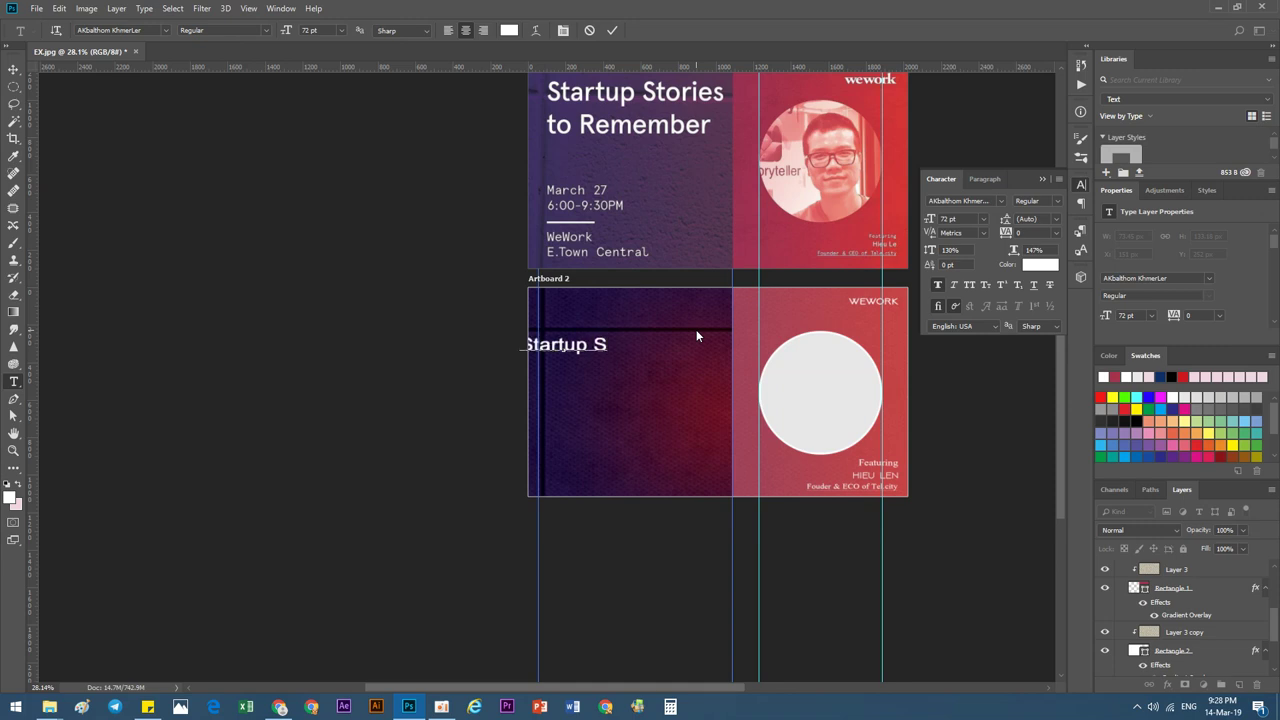
{"action": "type", "text": "tory"}
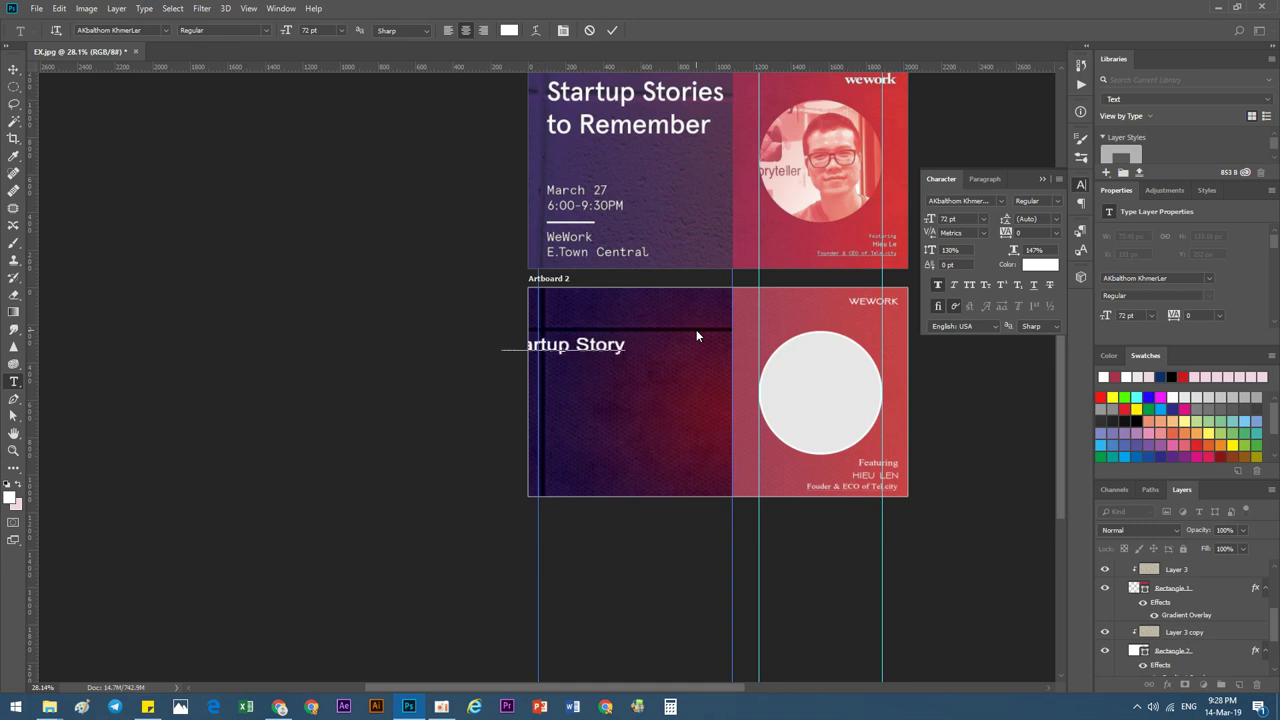
{"action": "key", "text": "BackSpace"}
{"action": "type", "text": "ies"}
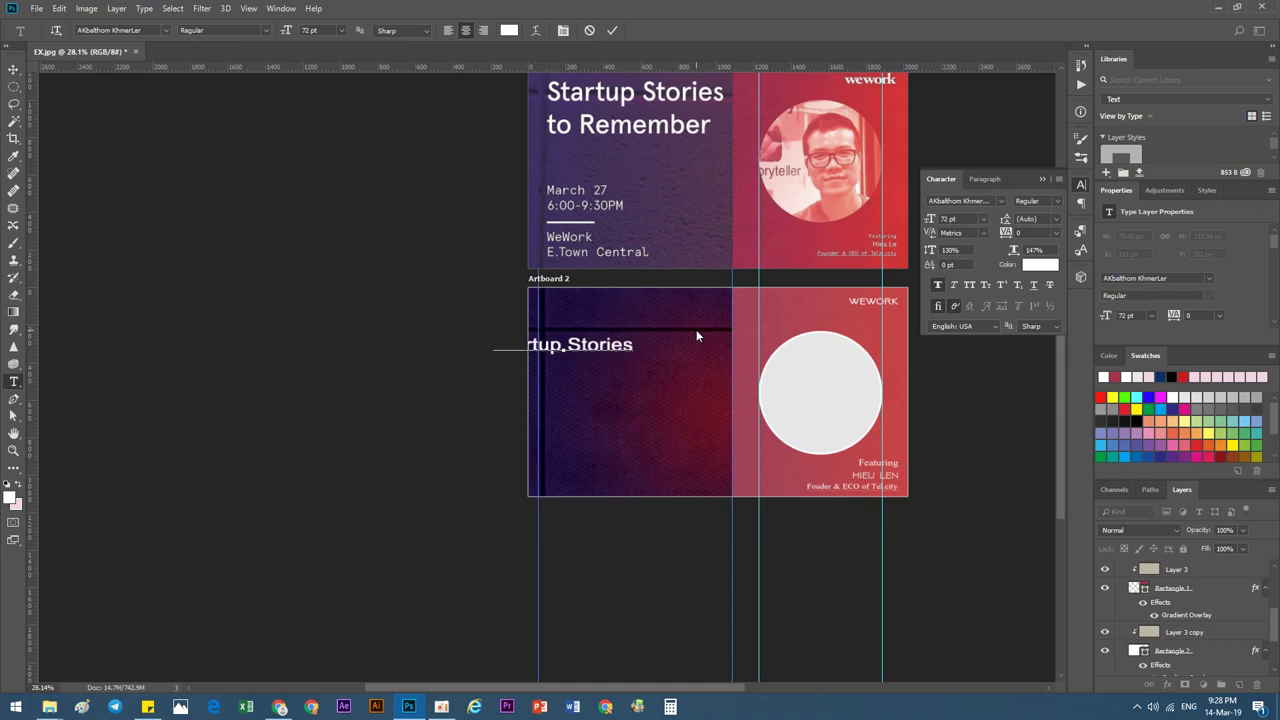
{"action": "key", "text": "Return"}
{"action": "type", "text": "to"}
{"action": "type", "text": " Rememb"}
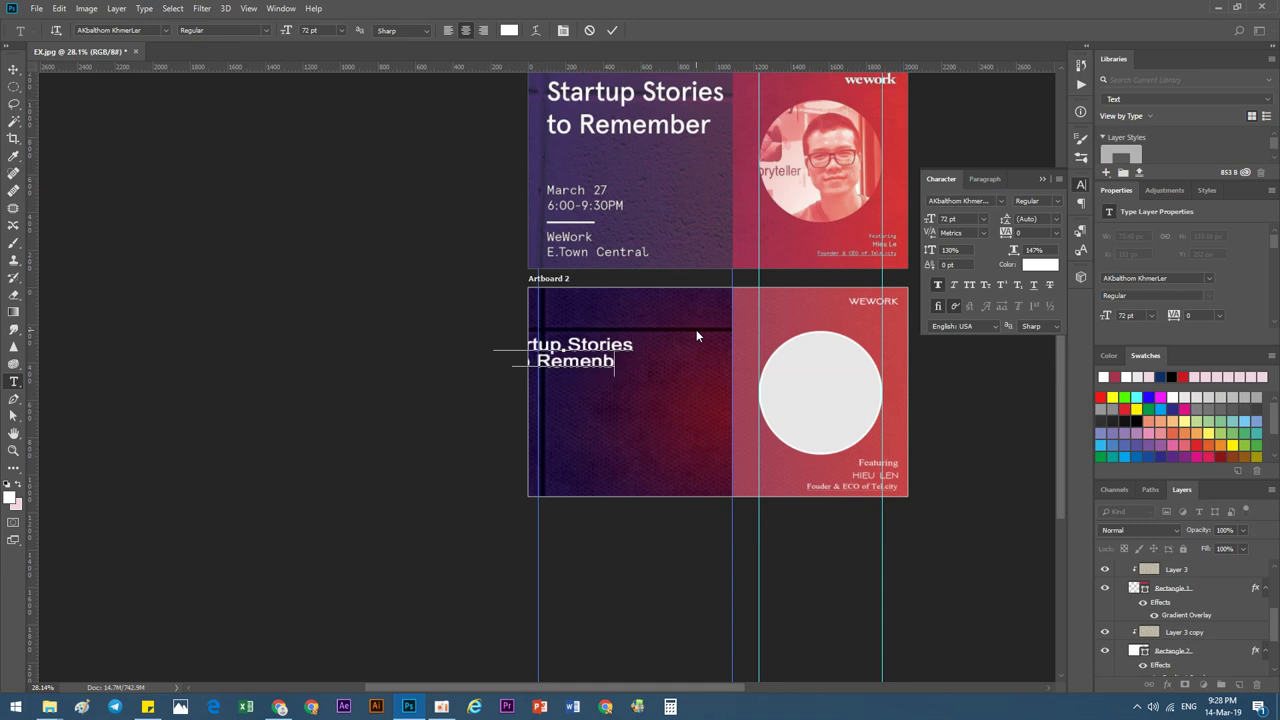
{"action": "type", "text": "er"}
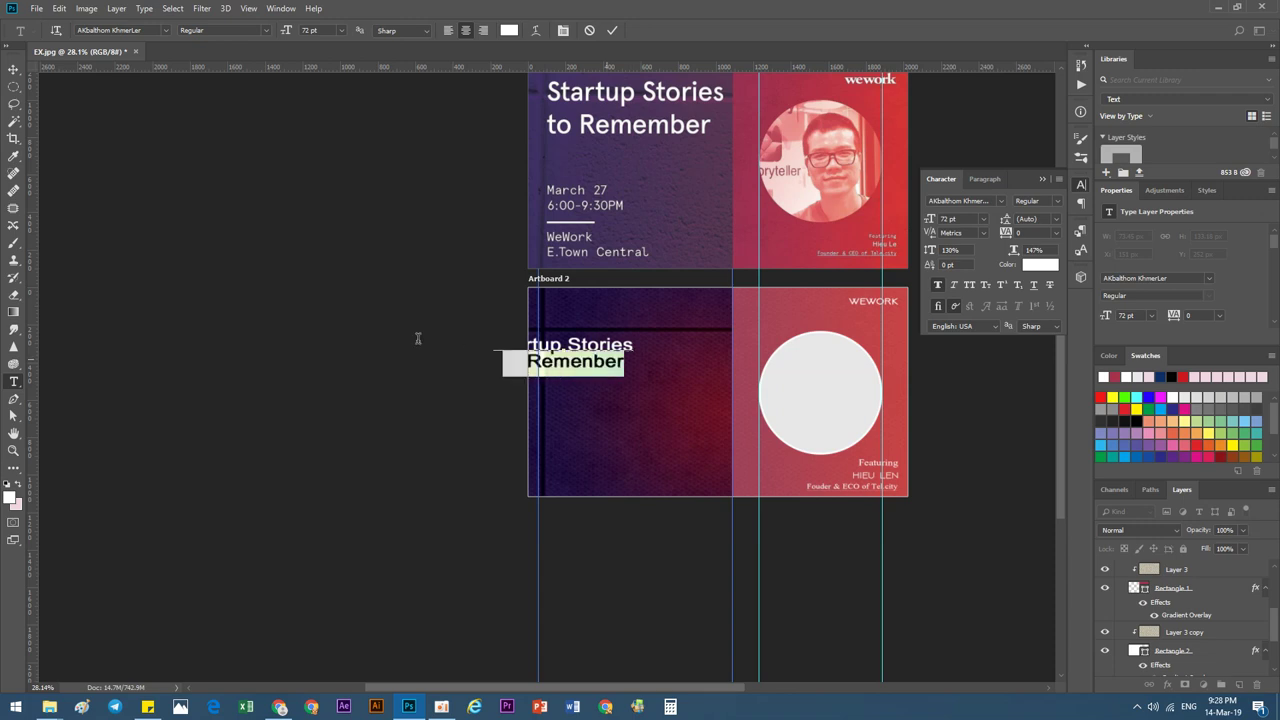
Widen the title's leading to 116 pt.
{"action": "left_click_drag", "start_coordinate": [630, 356], "coordinate": [664, 275]}
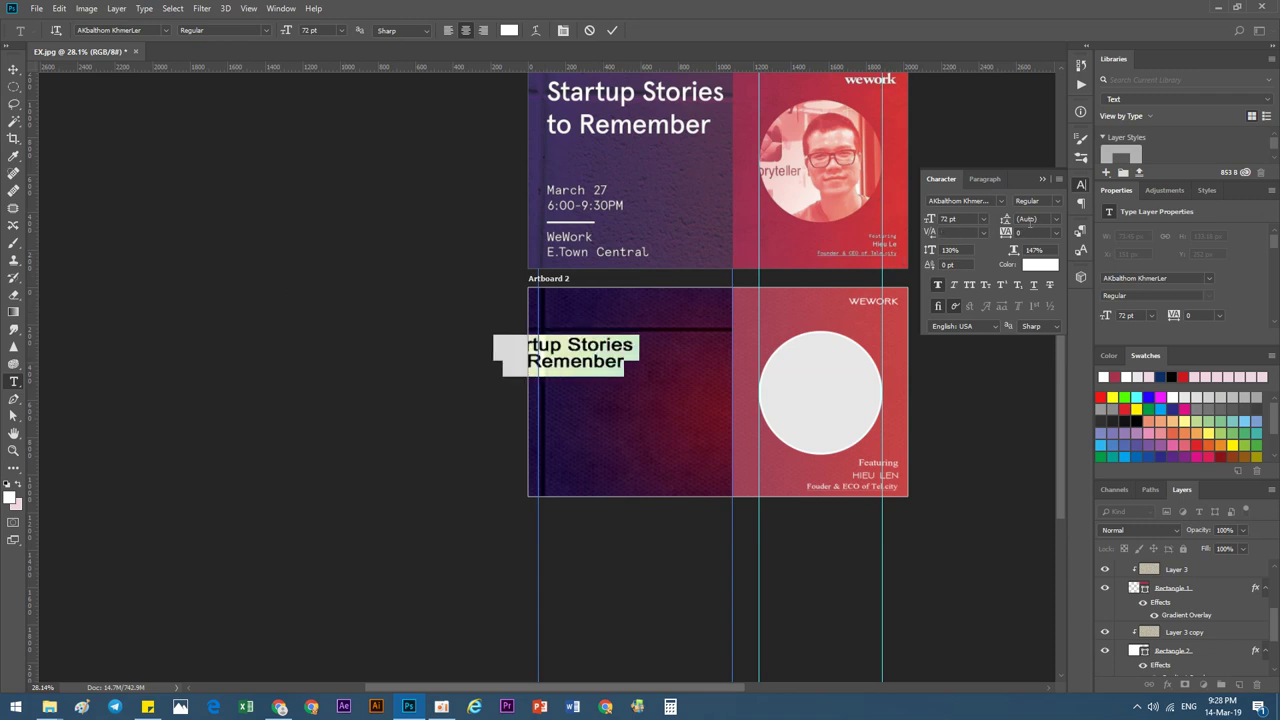
{"action": "left_click", "coordinate": [1037, 219]}
{"action": "type", "text": "87"}
{"action": "scroll", "coordinate": [1024, 220], "scroll_direction": "up", "scroll_amount": 3}
{"action": "scroll", "coordinate": [1024, 220], "scroll_direction": "up", "scroll_amount": 3}
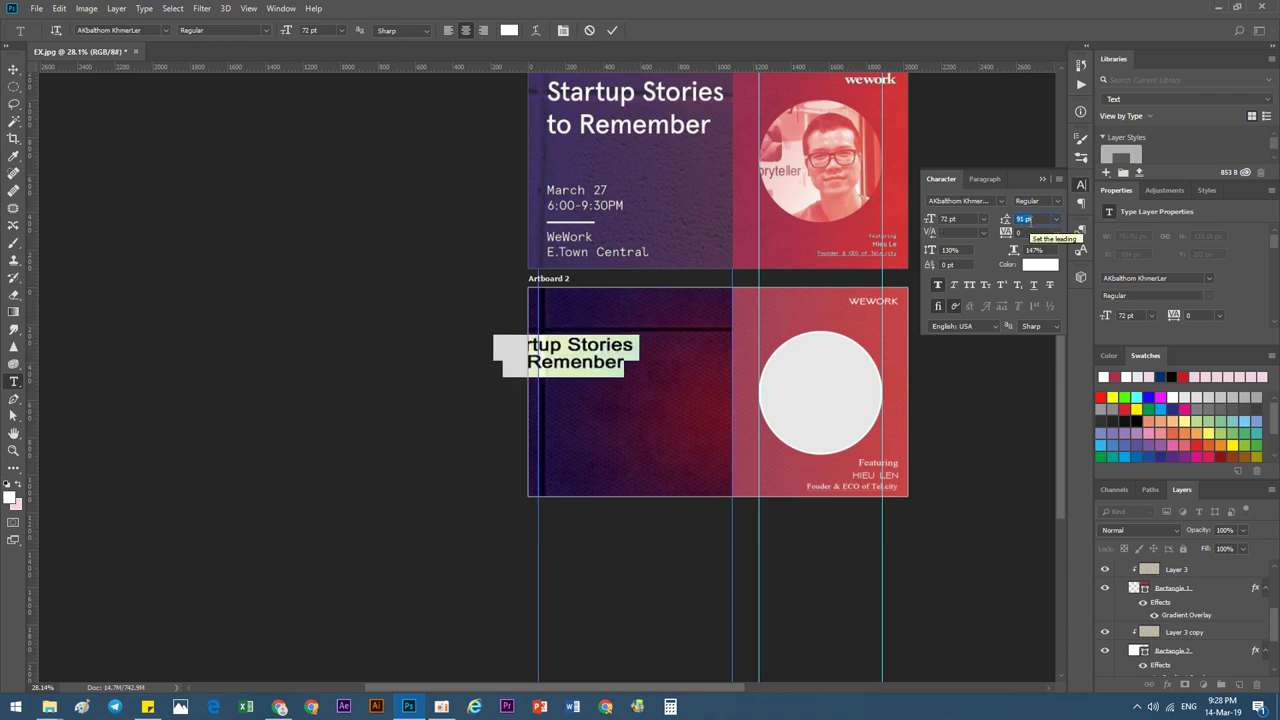
{"action": "scroll", "coordinate": [1024, 220], "scroll_direction": "up", "scroll_amount": 3}
{"action": "scroll", "coordinate": [1024, 220], "scroll_direction": "up", "scroll_amount": 4}
{"action": "scroll", "coordinate": [1024, 220], "scroll_direction": "up", "scroll_amount": 4}
{"action": "scroll", "coordinate": [1024, 220], "scroll_direction": "up", "scroll_amount": 3}
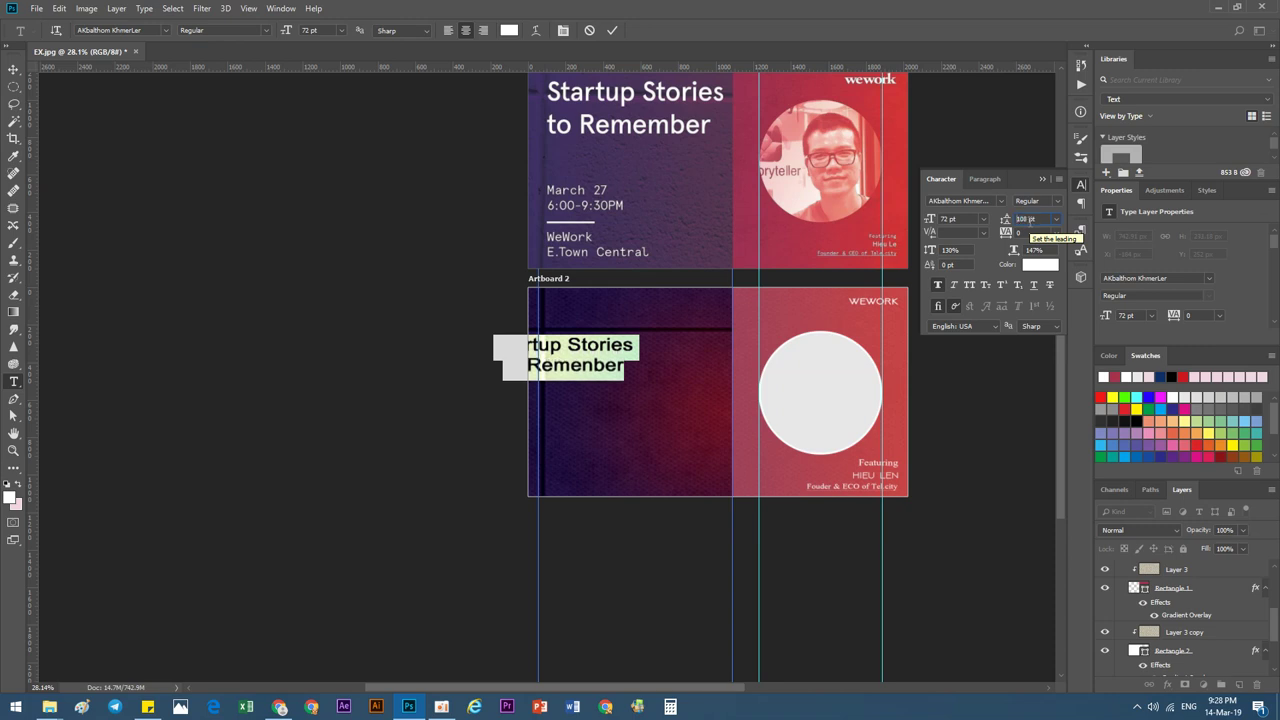
{"action": "scroll", "coordinate": [1024, 220], "scroll_direction": "up", "scroll_amount": 3}
{"action": "scroll", "coordinate": [1024, 220], "scroll_direction": "up", "scroll_amount": 4}
{"action": "scroll", "coordinate": [1024, 220], "scroll_direction": "up", "scroll_amount": 1}
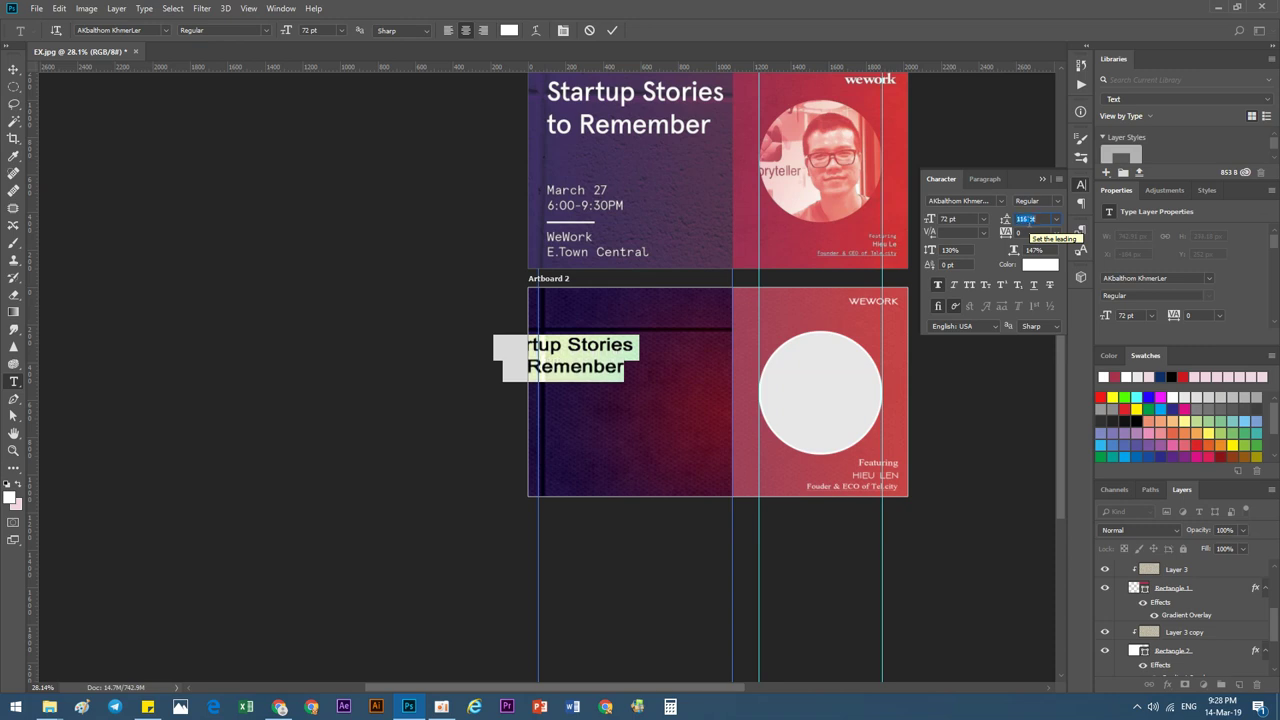
Move the title to the upper left, enlarge it to about 101 pt, and nudge it up.
{"action": "left_click", "coordinate": [14, 69]}
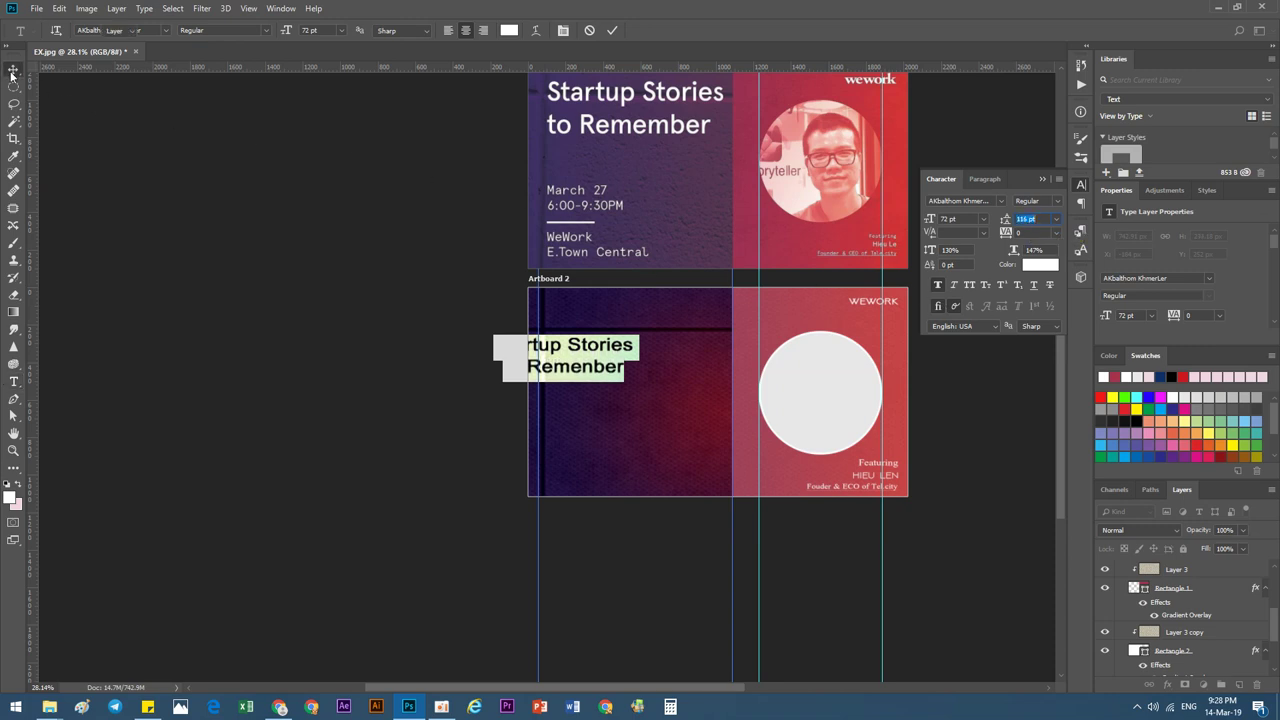
{"action": "left_click_drag", "start_coordinate": [557, 344], "coordinate": [624, 346]}
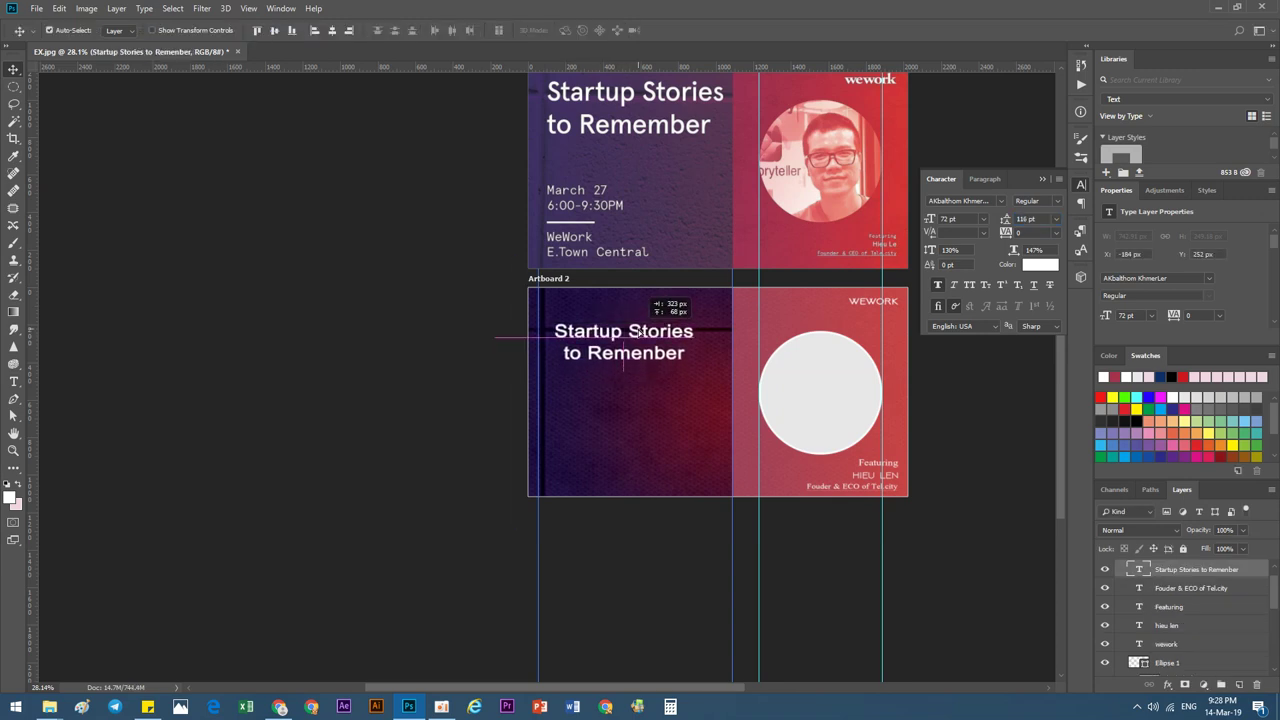
{"action": "key", "text": "ctrl+t"}
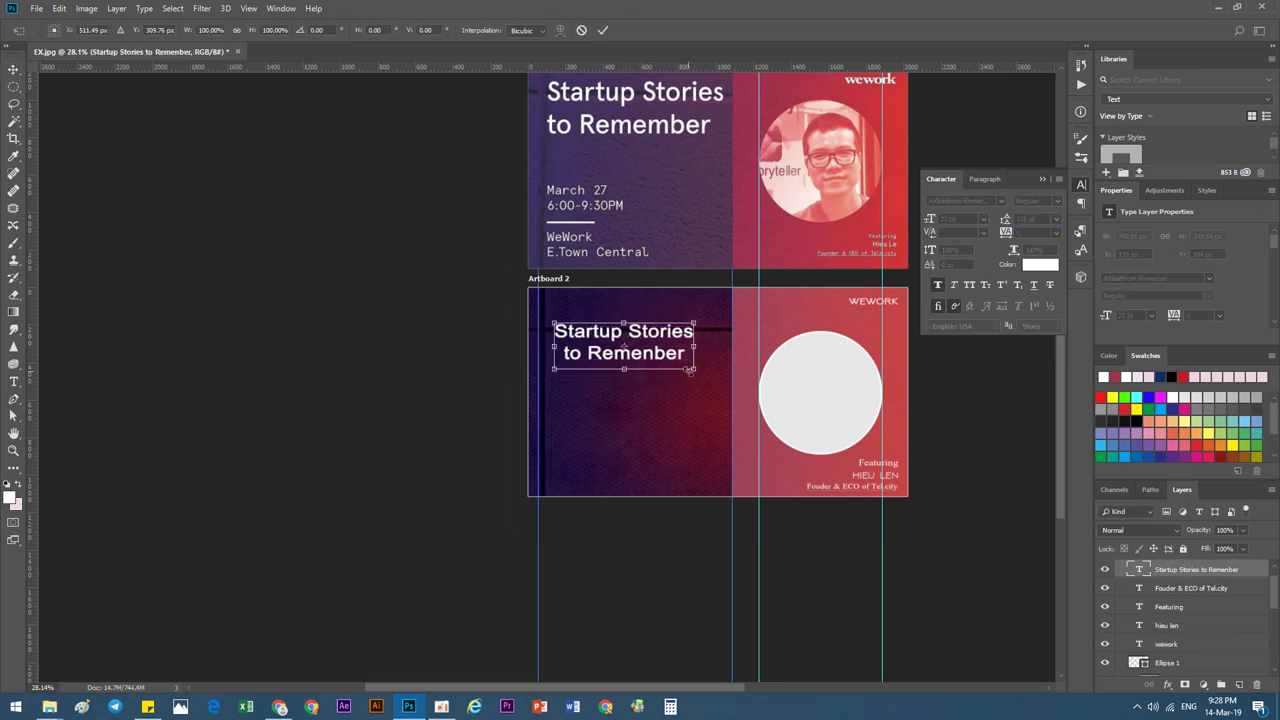
{"action": "left_click_drag", "start_coordinate": [690, 370], "coordinate": [723, 377]}
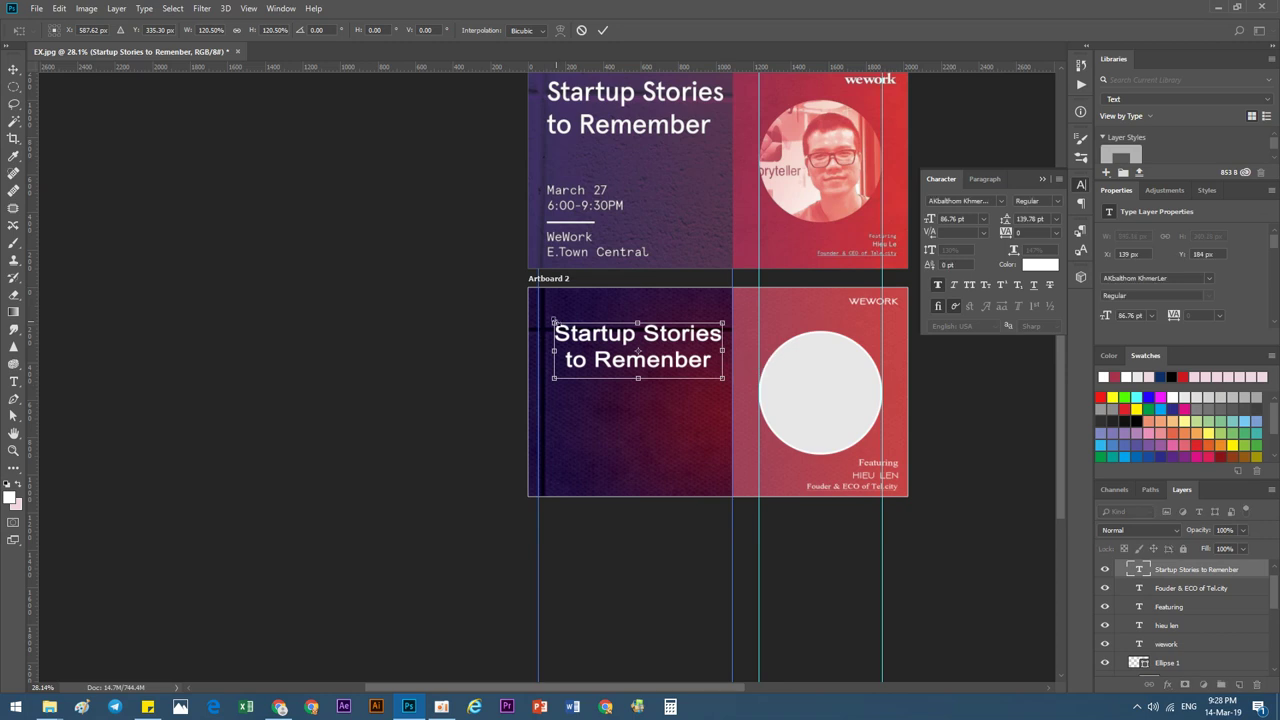
{"action": "left_click_drag", "start_coordinate": [550, 321], "coordinate": [546, 320]}
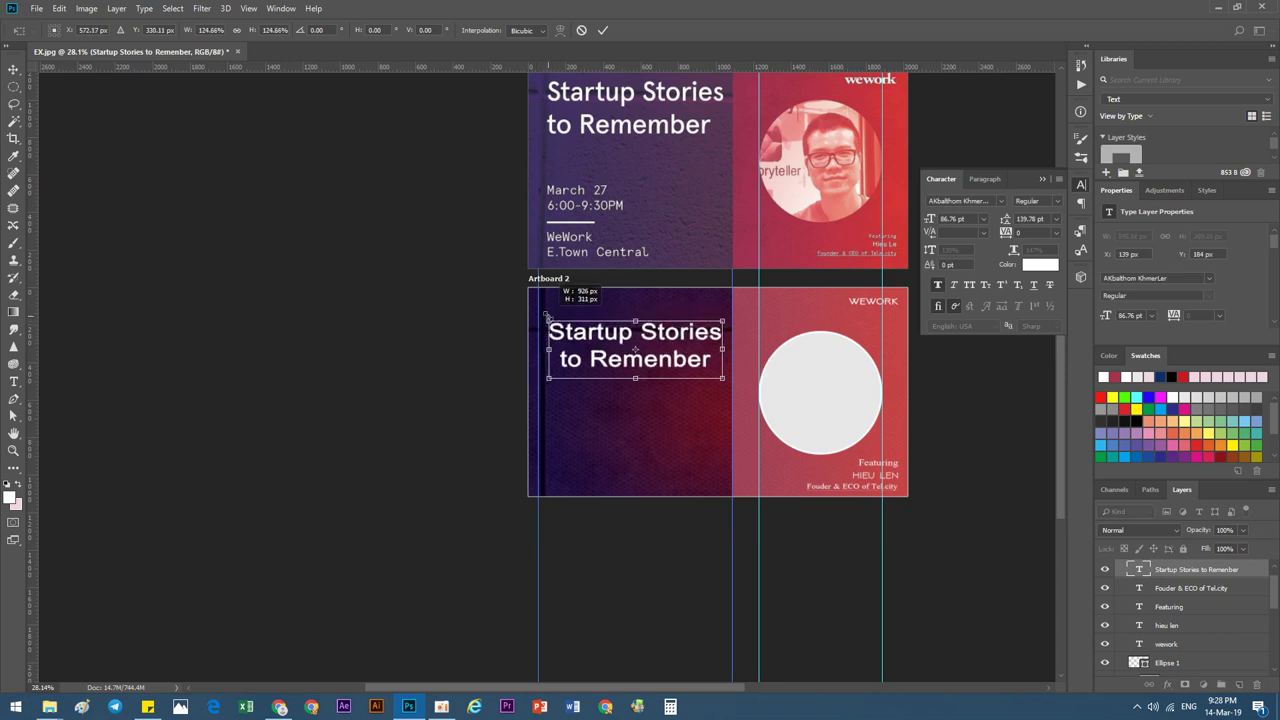
{"action": "left_click_drag", "start_coordinate": [635, 381], "coordinate": [635, 389]}
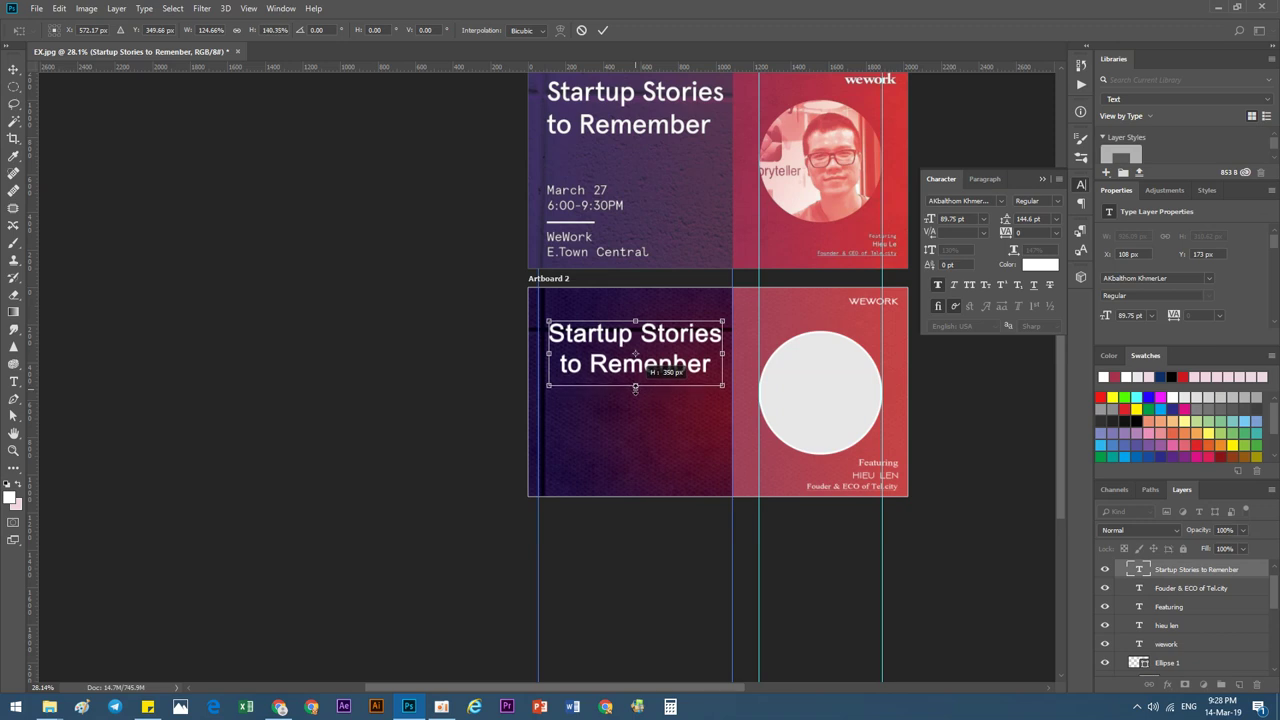
{"action": "key", "text": "Return"}
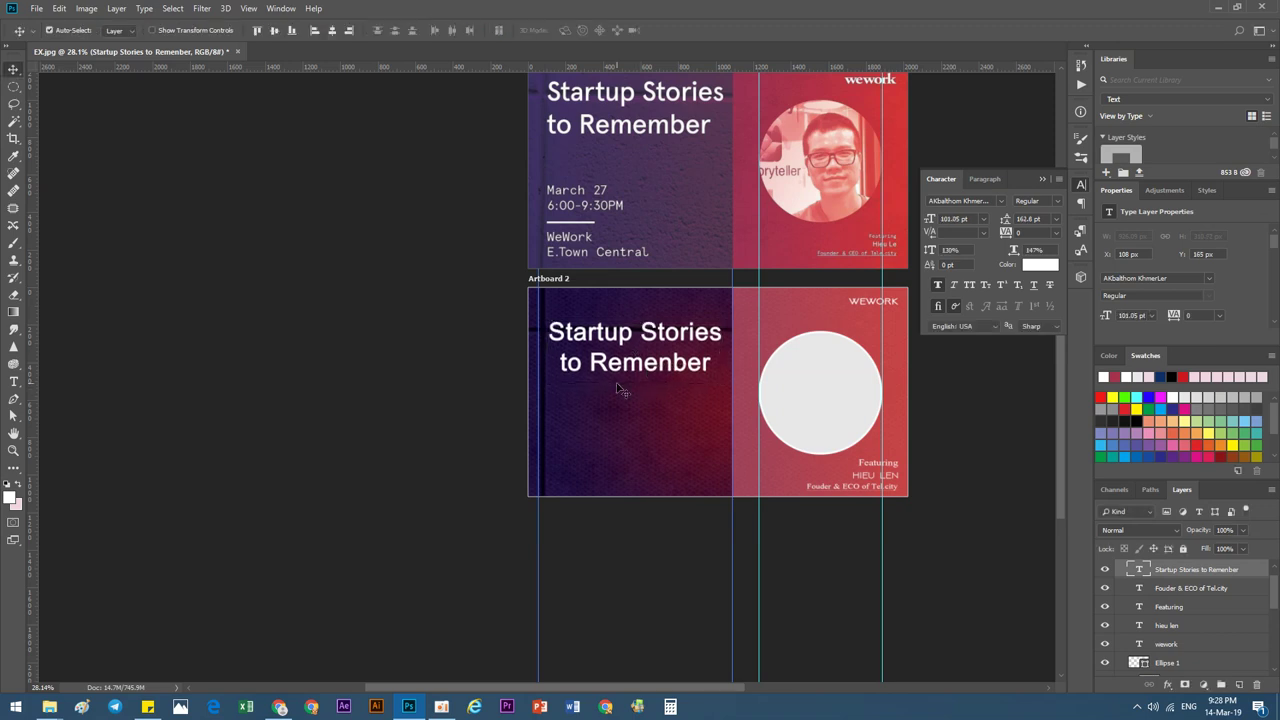
{"action": "key", "text": "shift+Up"}
{"action": "key", "text": "shift+Up"}
{"action": "key", "text": "shift+Up"}
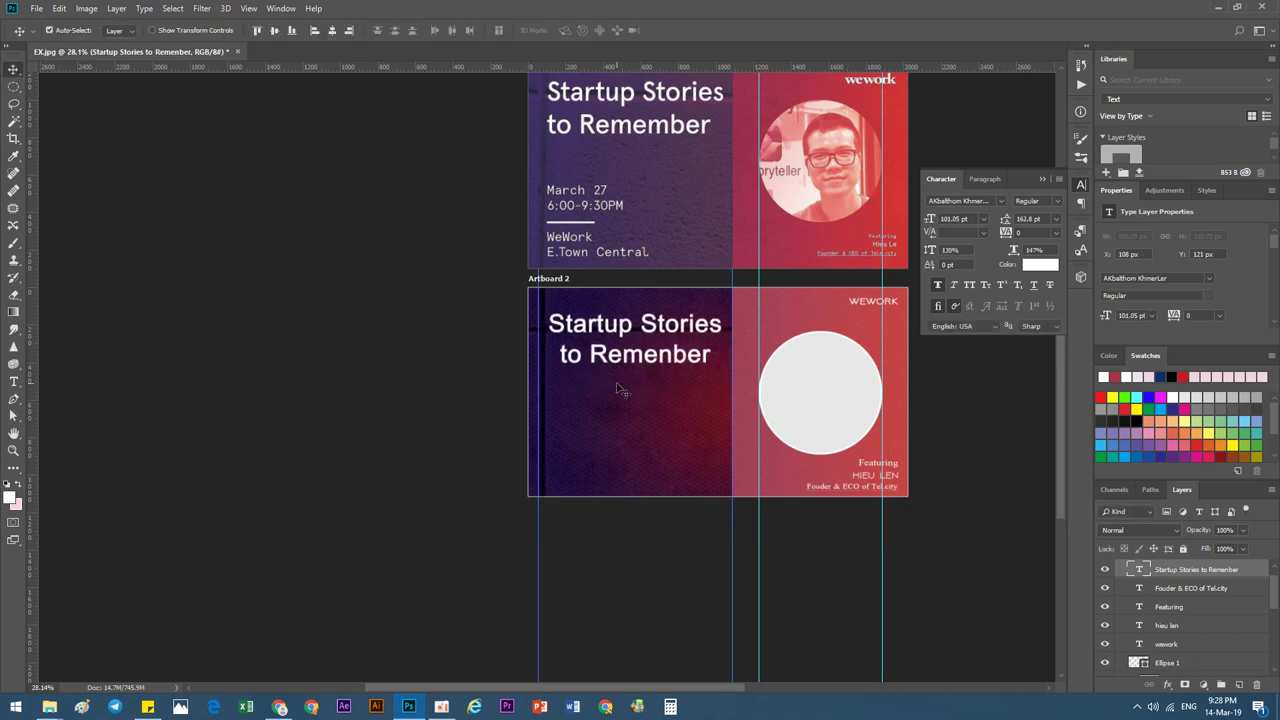
{"action": "left_click", "coordinate": [572, 444]}
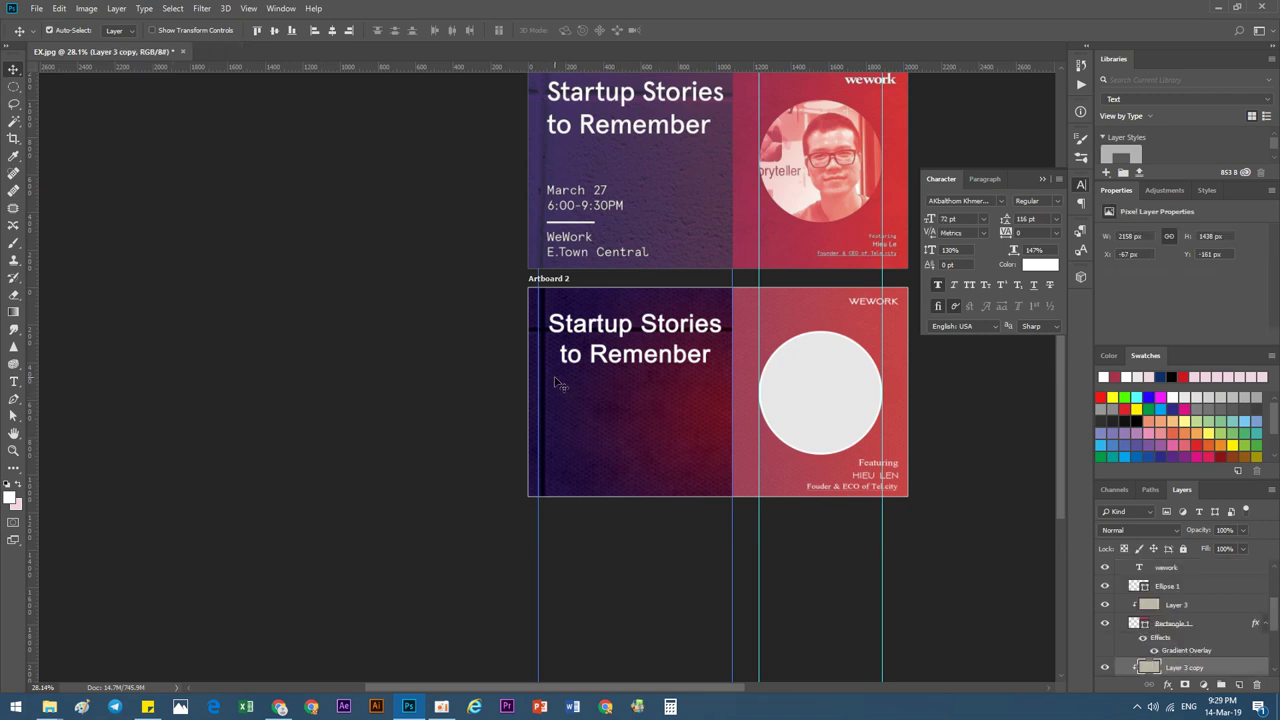
Lower Layer 3's opacity to 89% and add a new Layer 4 clipped to it.
{"action": "left_click", "coordinate": [740, 466]}
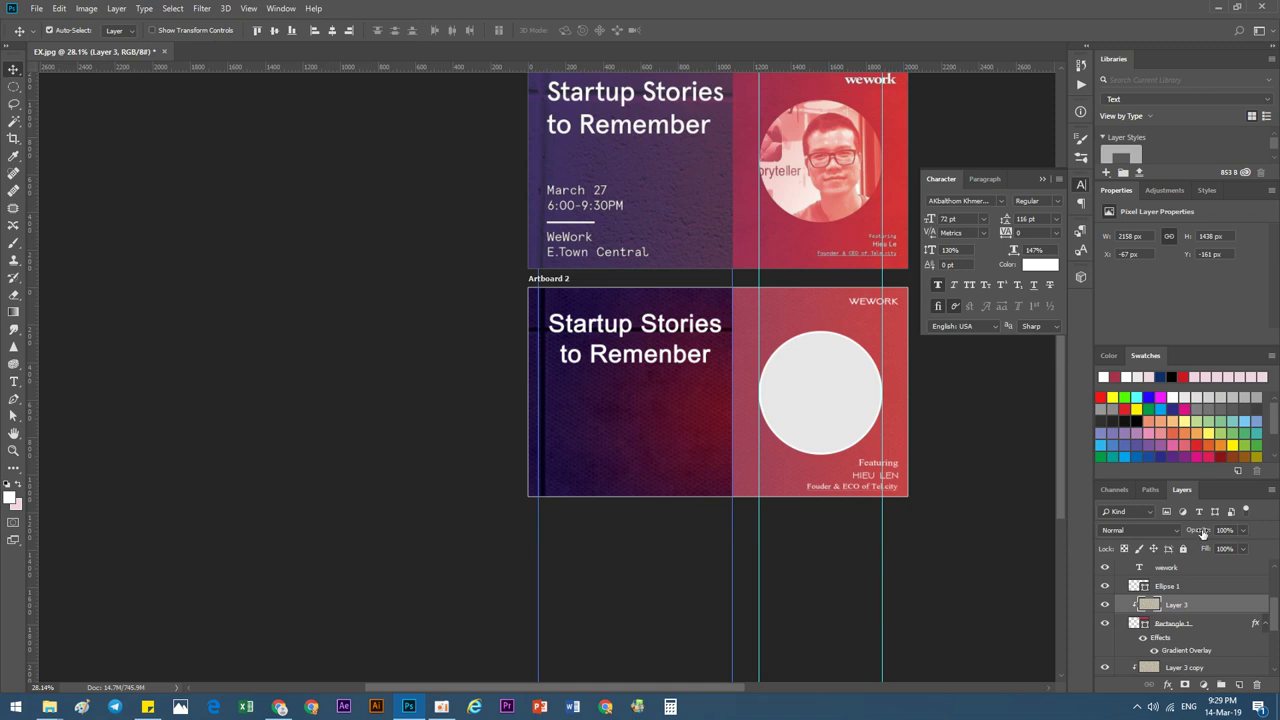
{"action": "left_click_drag", "start_coordinate": [1196, 533], "coordinate": [1193, 533]}
{"action": "left_click", "coordinate": [1239, 684]}
{"action": "right_click", "coordinate": [1182, 605]}
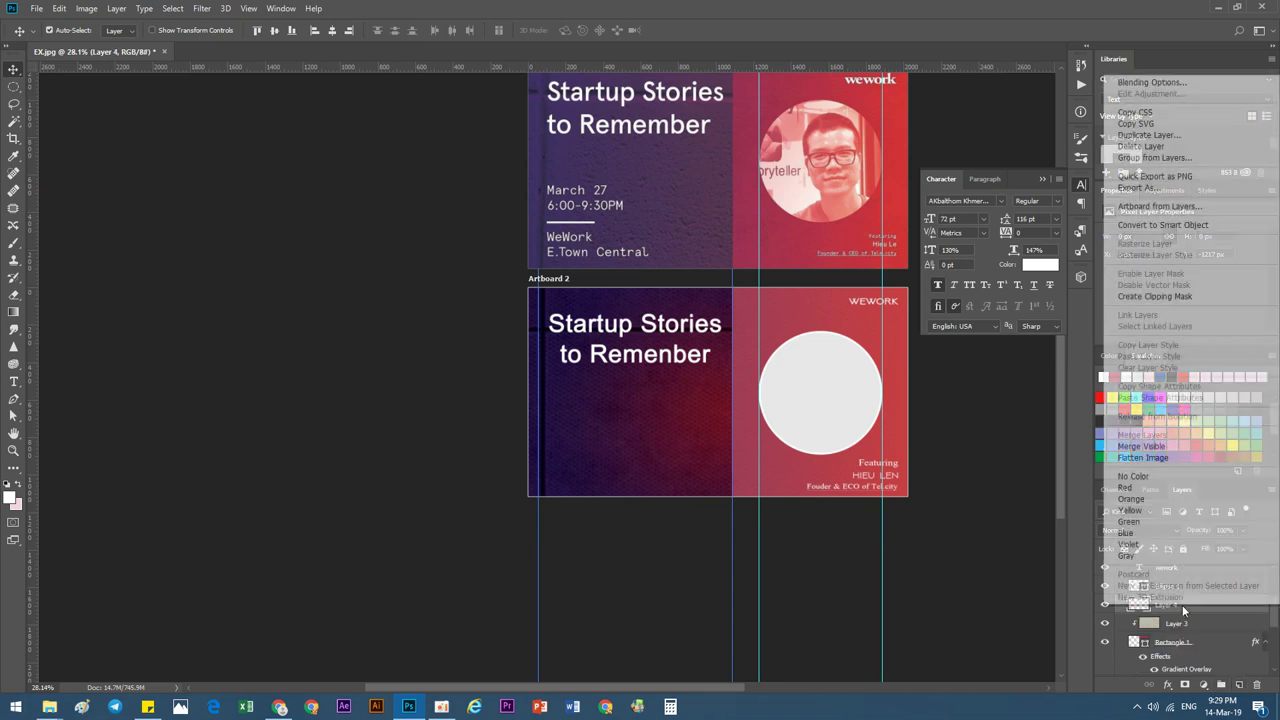
{"action": "left_click", "coordinate": [1155, 296]}
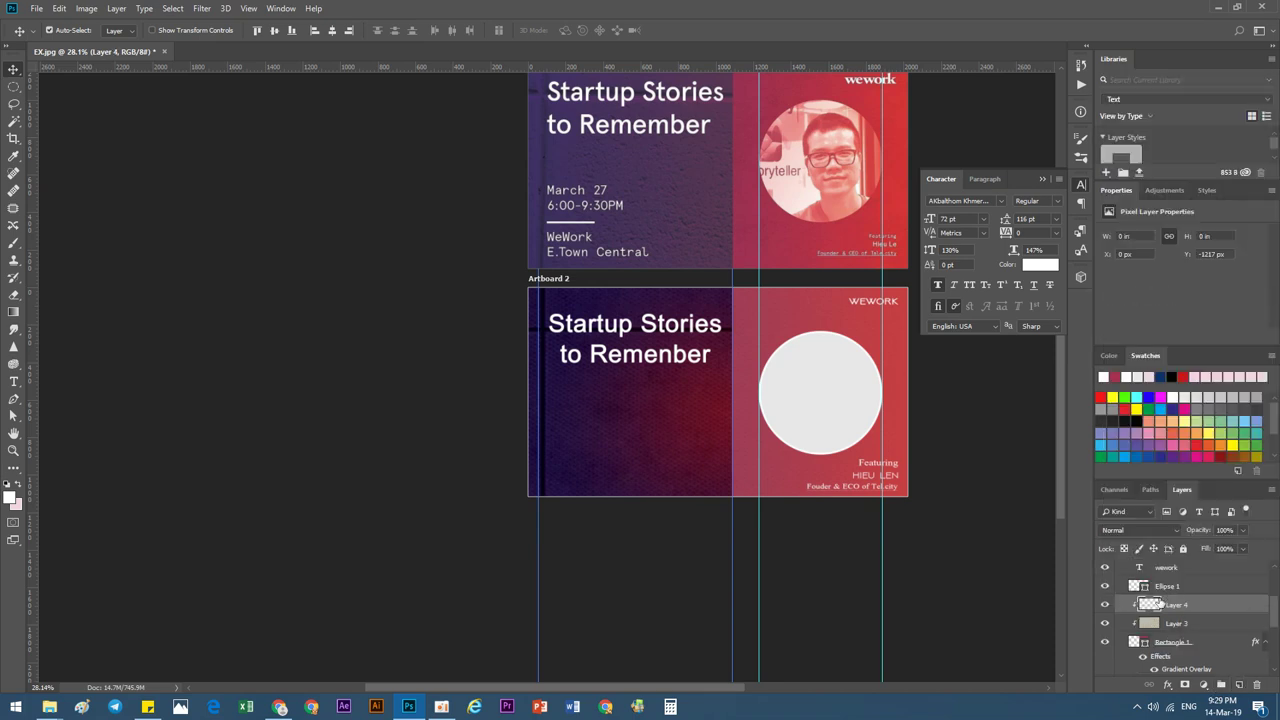
Paint a soft dark red glow at 29% opacity onto Layer 4.
{"action": "key", "text": "b"}
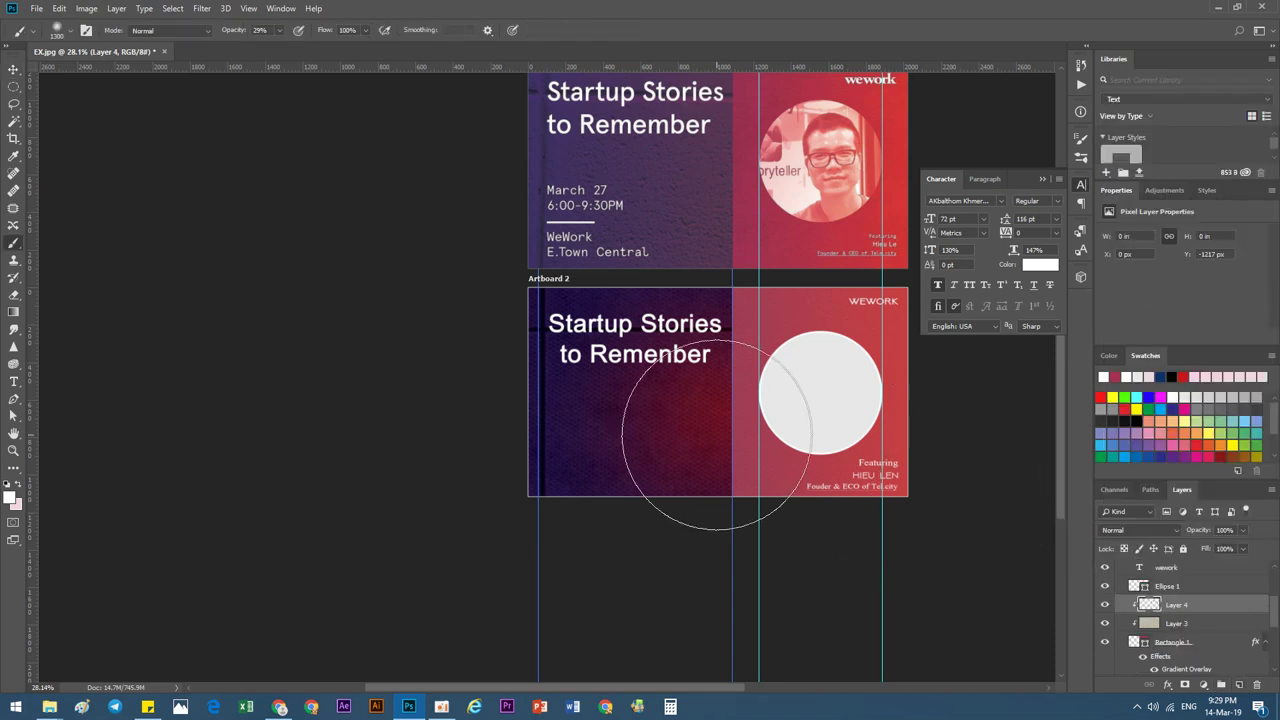
{"action": "left_click", "coordinate": [736, 232], "text": "alt"}
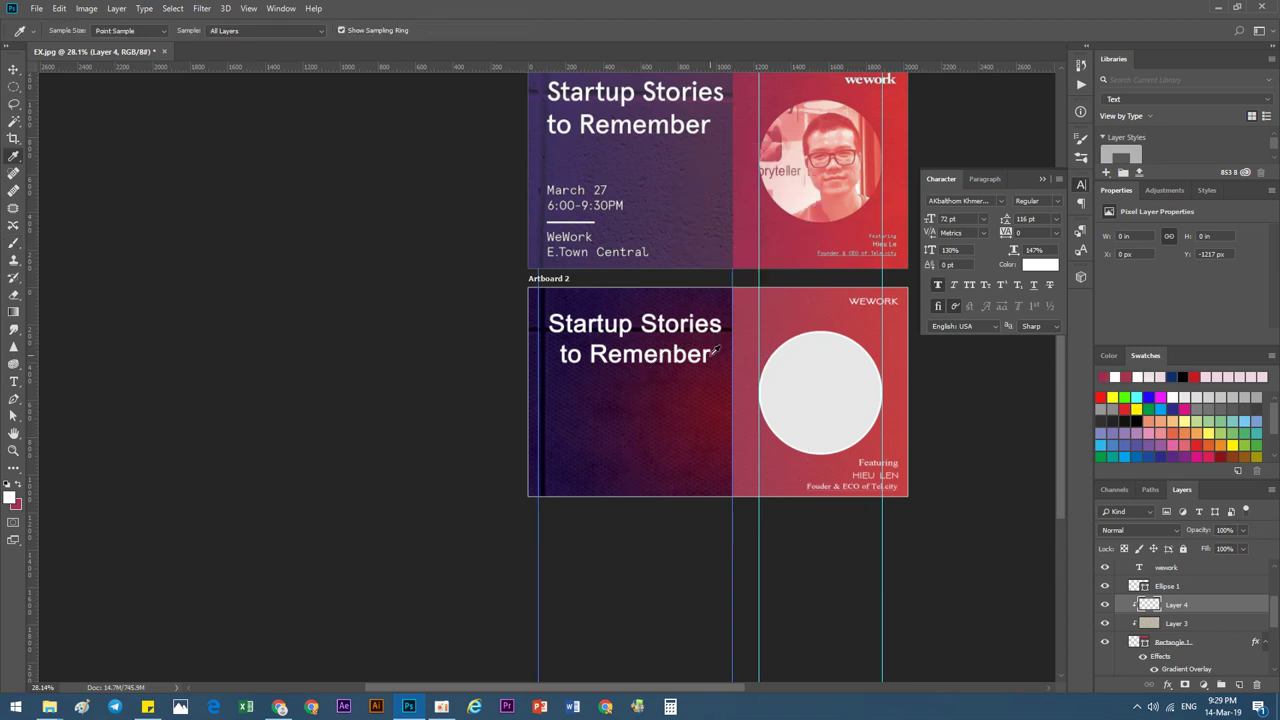
{"action": "left_click", "coordinate": [20, 483]}
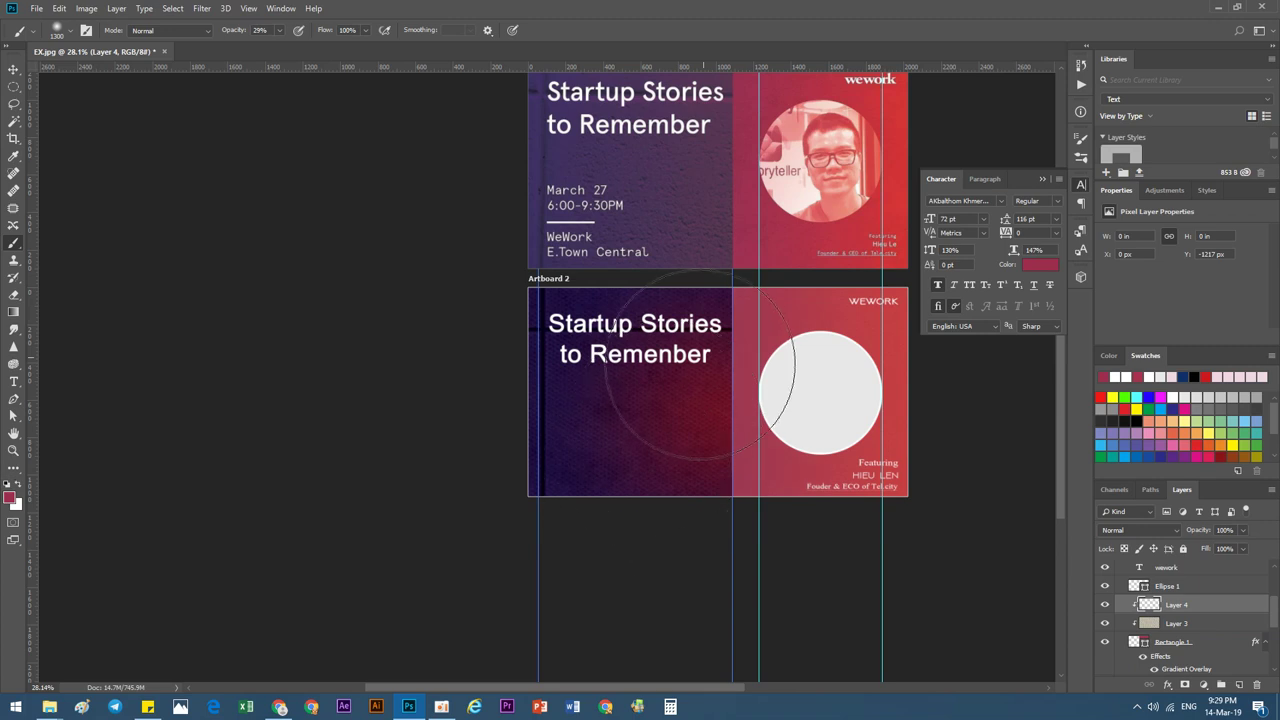
{"action": "left_click_drag", "start_coordinate": [700, 364], "coordinate": [645, 275]}
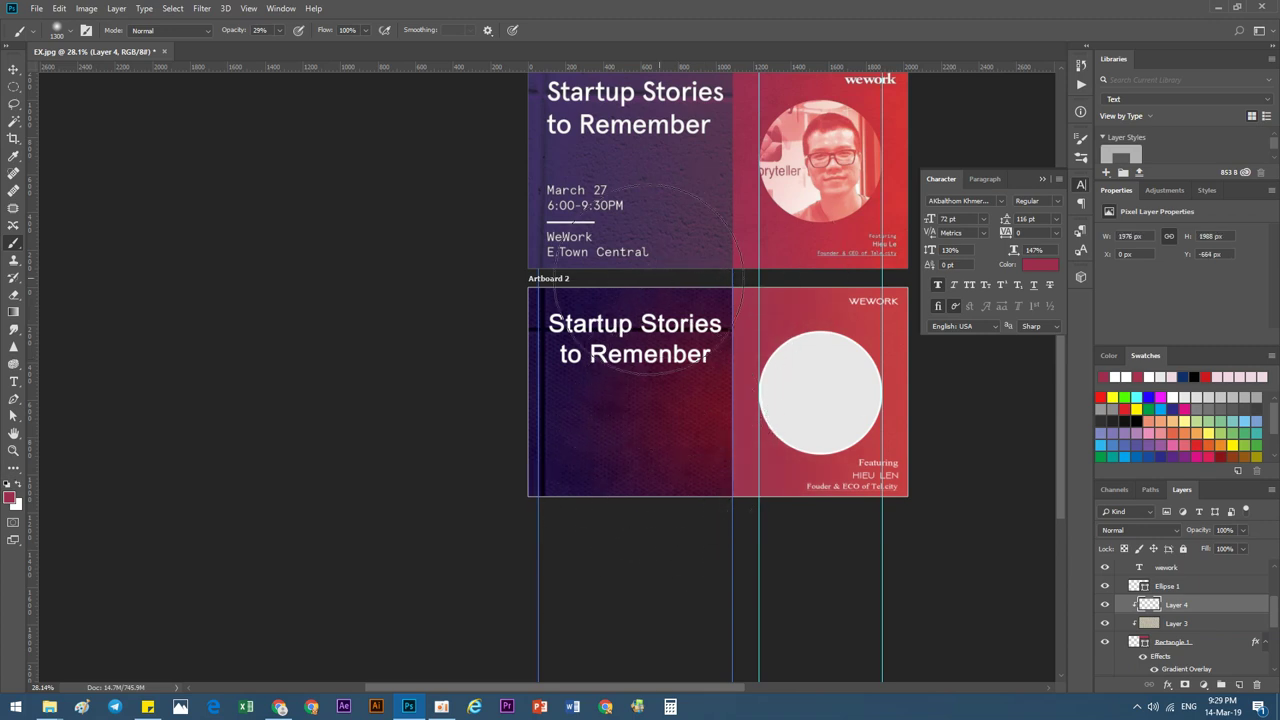
{"action": "key", "text": "v"}
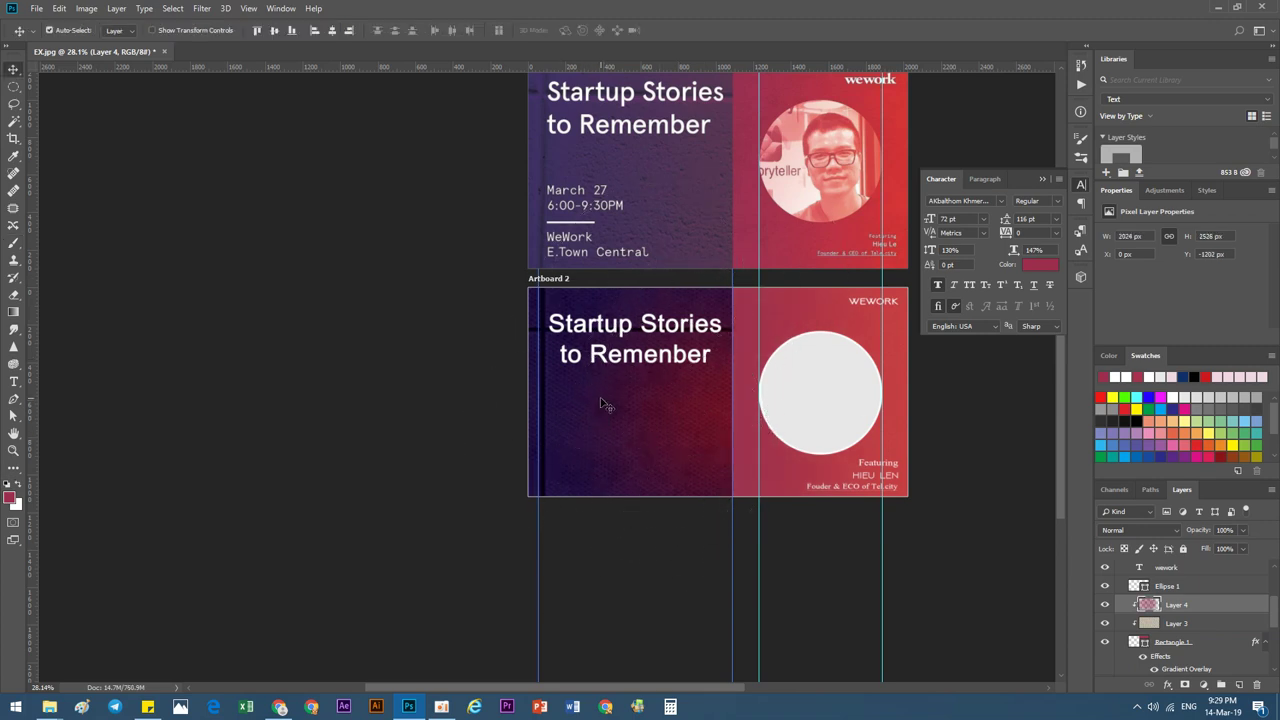
{"action": "key", "text": "ctrl+j"}
Add a 'March 27' text line below the title and colour it white.
{"action": "key", "text": "t"}
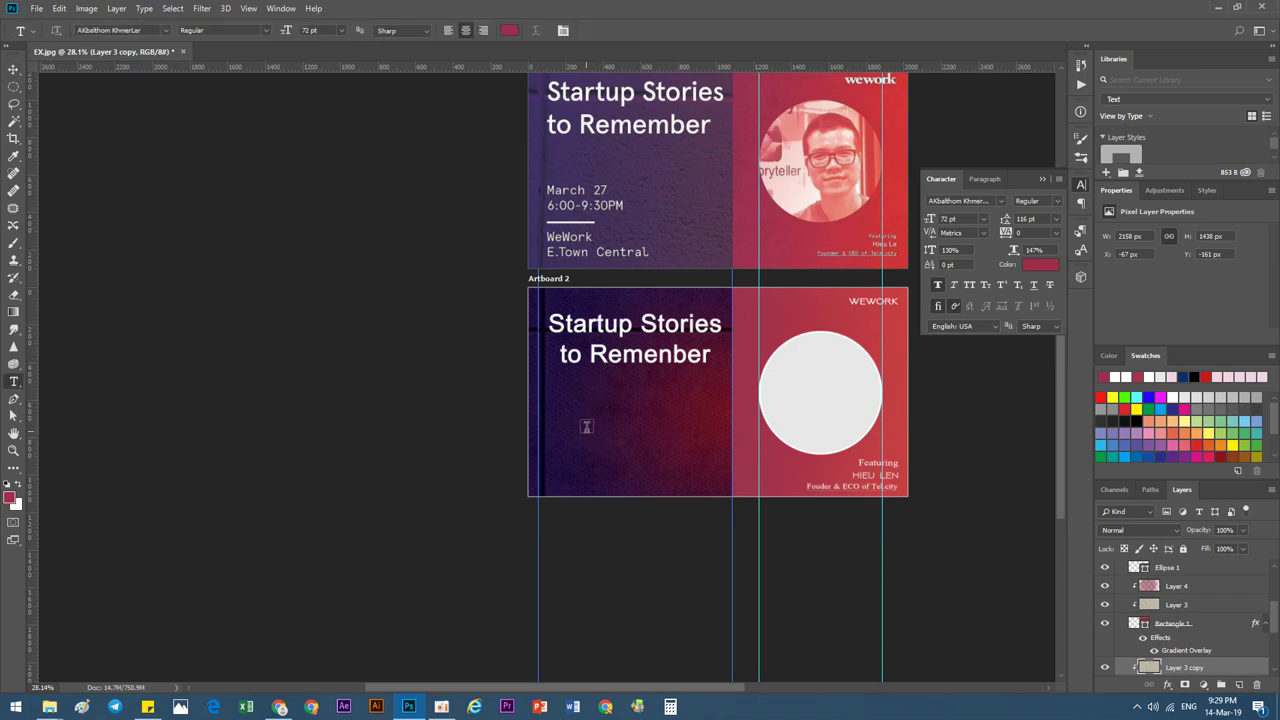
{"action": "left_click", "coordinate": [578, 409]}
{"action": "type", "text": "Ma"}
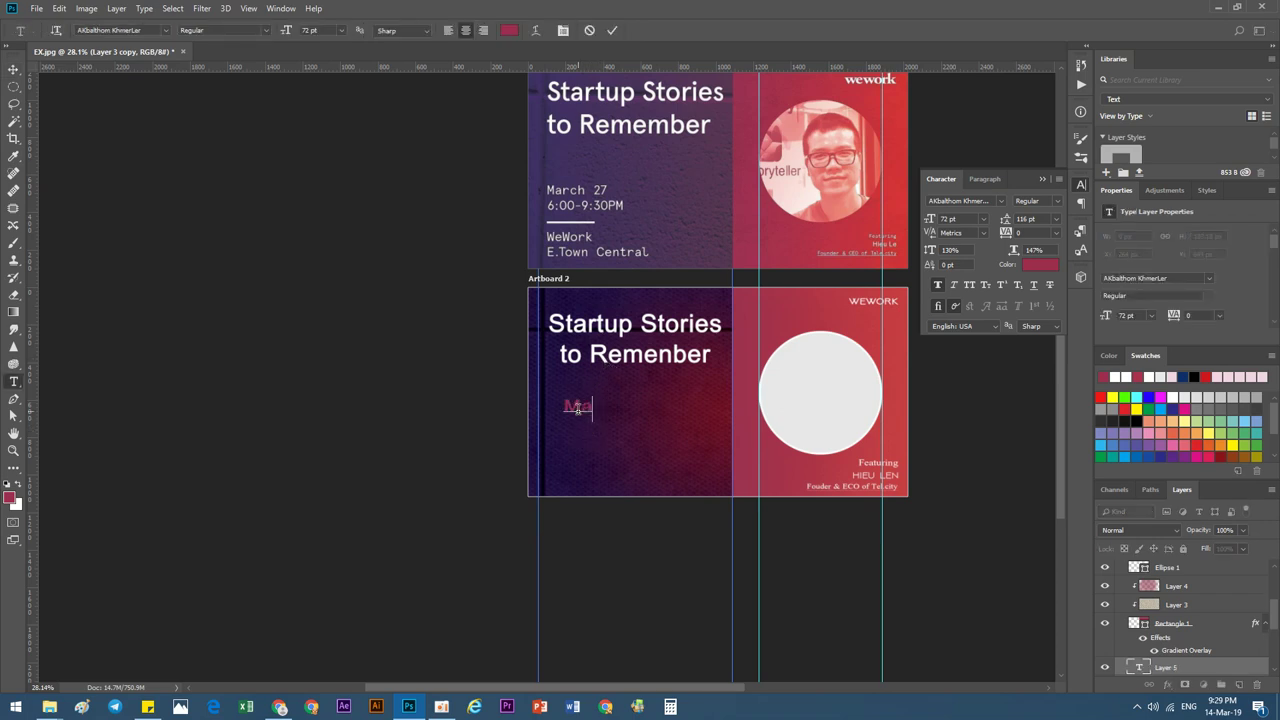
{"action": "type", "text": "rch"}
{"action": "type", "text": " 27"}
{"action": "left_click_drag", "start_coordinate": [622, 408], "coordinate": [523, 408]}
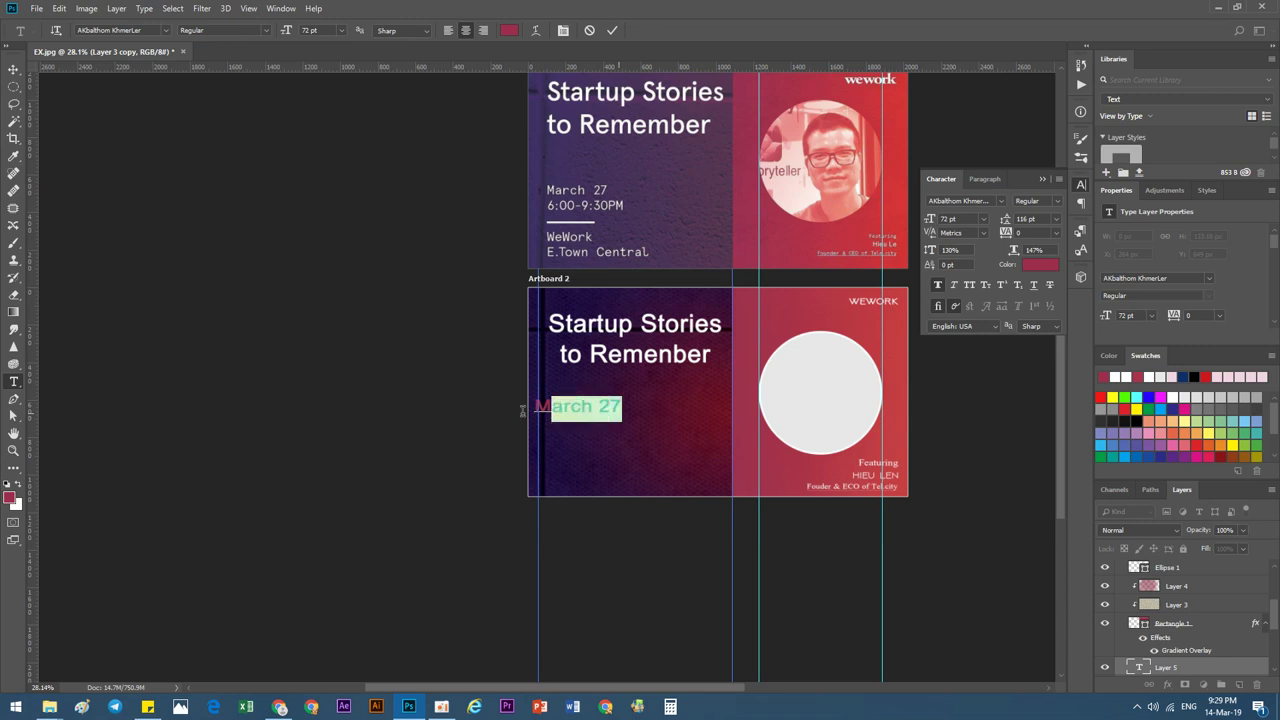
{"action": "left_click", "coordinate": [1038, 264]}
{"action": "left_click", "coordinate": [706, 427]}
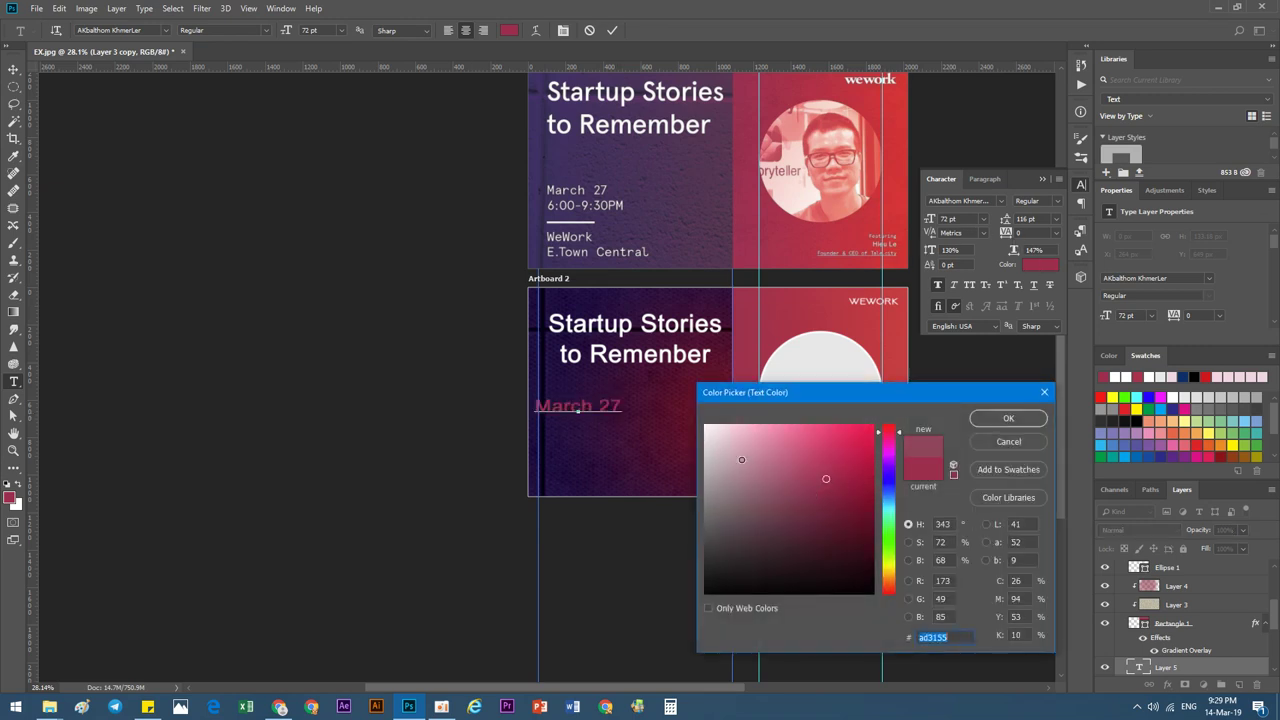
{"action": "left_click", "coordinate": [1006, 420]}
Set 'March 27' to Kh Baphnom Small Style and scale it to 62%.
{"action": "left_click", "coordinate": [997, 203]}
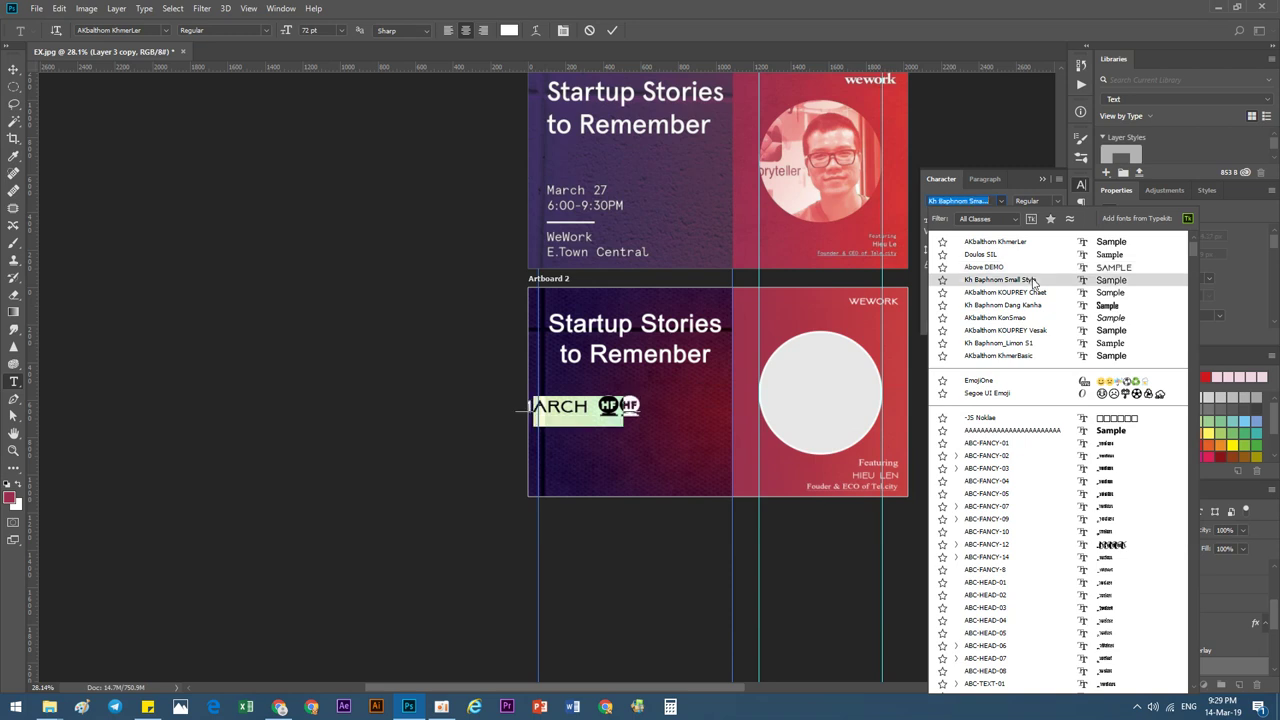
{"action": "key", "text": "Escape"}
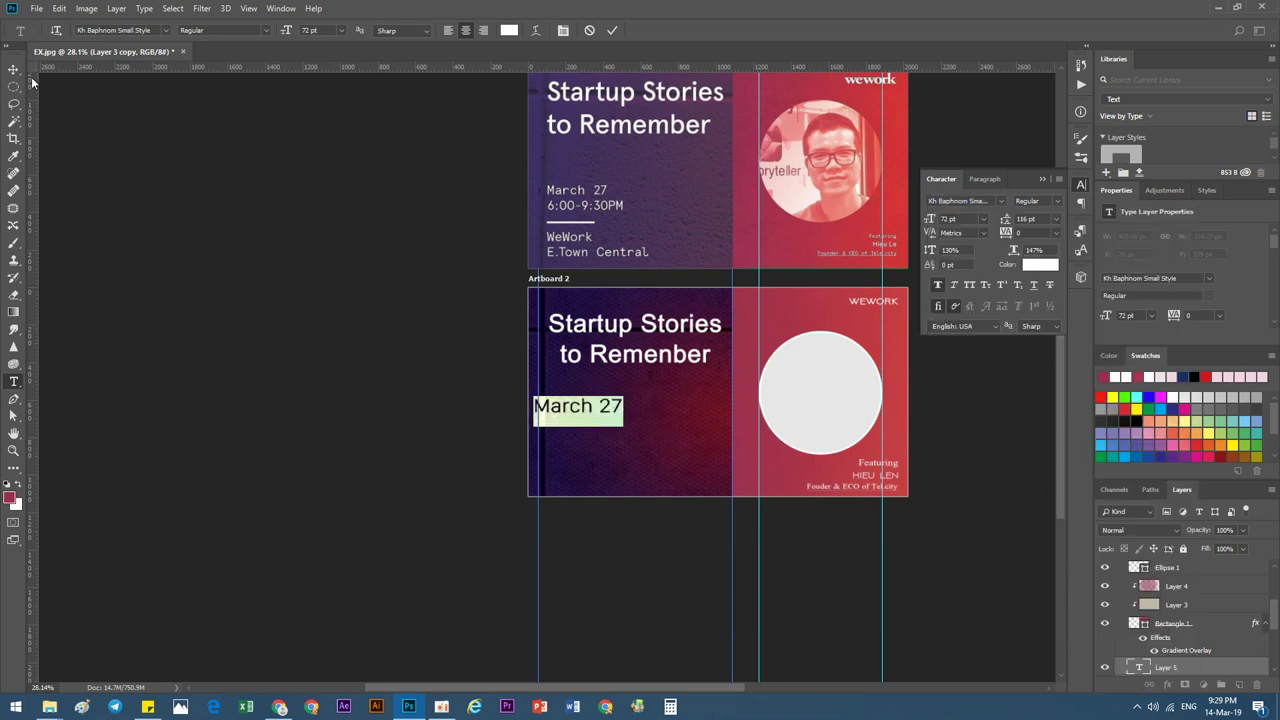
{"action": "left_click", "coordinate": [14, 69]}
{"action": "key", "text": "ctrl+t"}
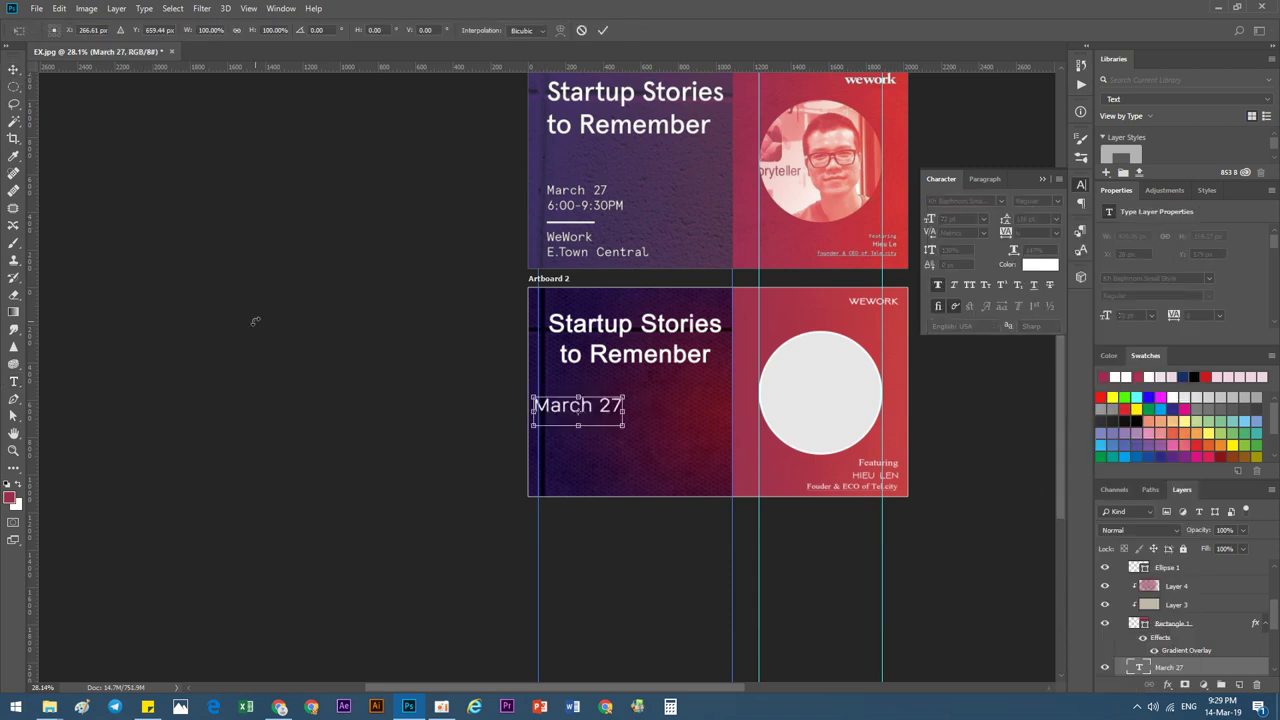
{"action": "left_click_drag", "start_coordinate": [627, 427], "coordinate": [607, 424]}
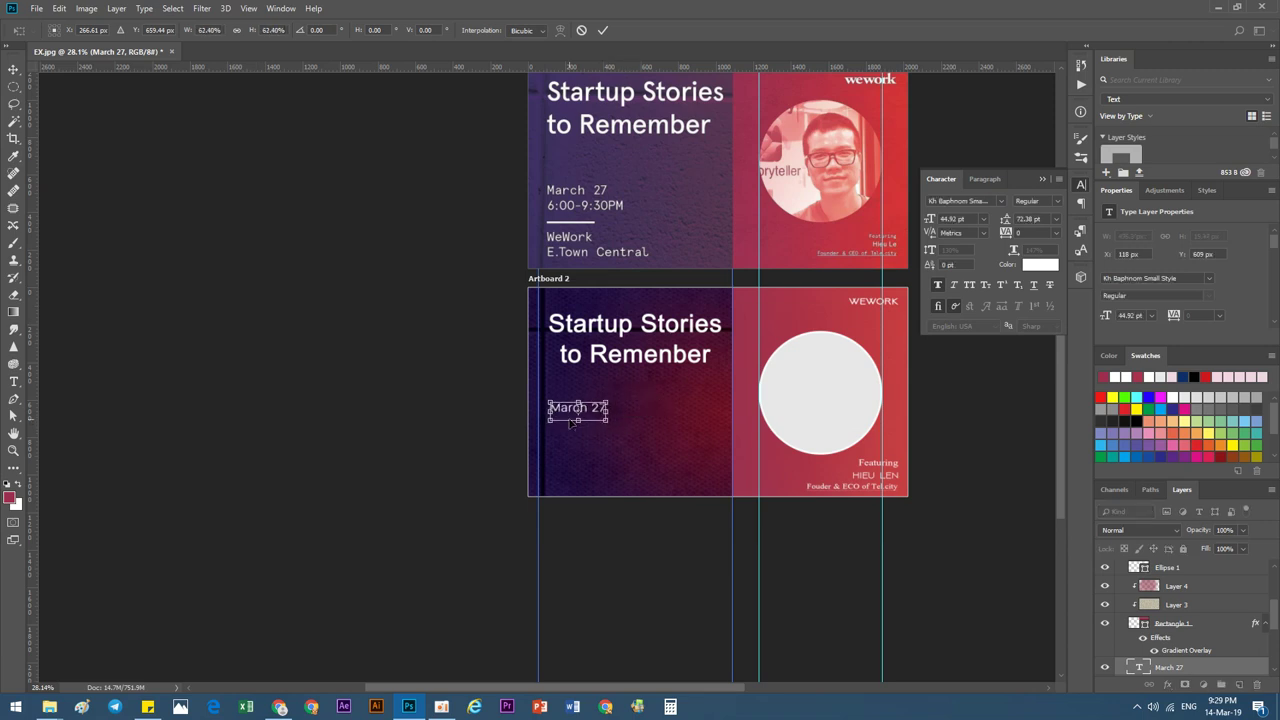
{"action": "left_click", "coordinate": [602, 30]}
{"action": "left_click", "coordinate": [612, 342]}
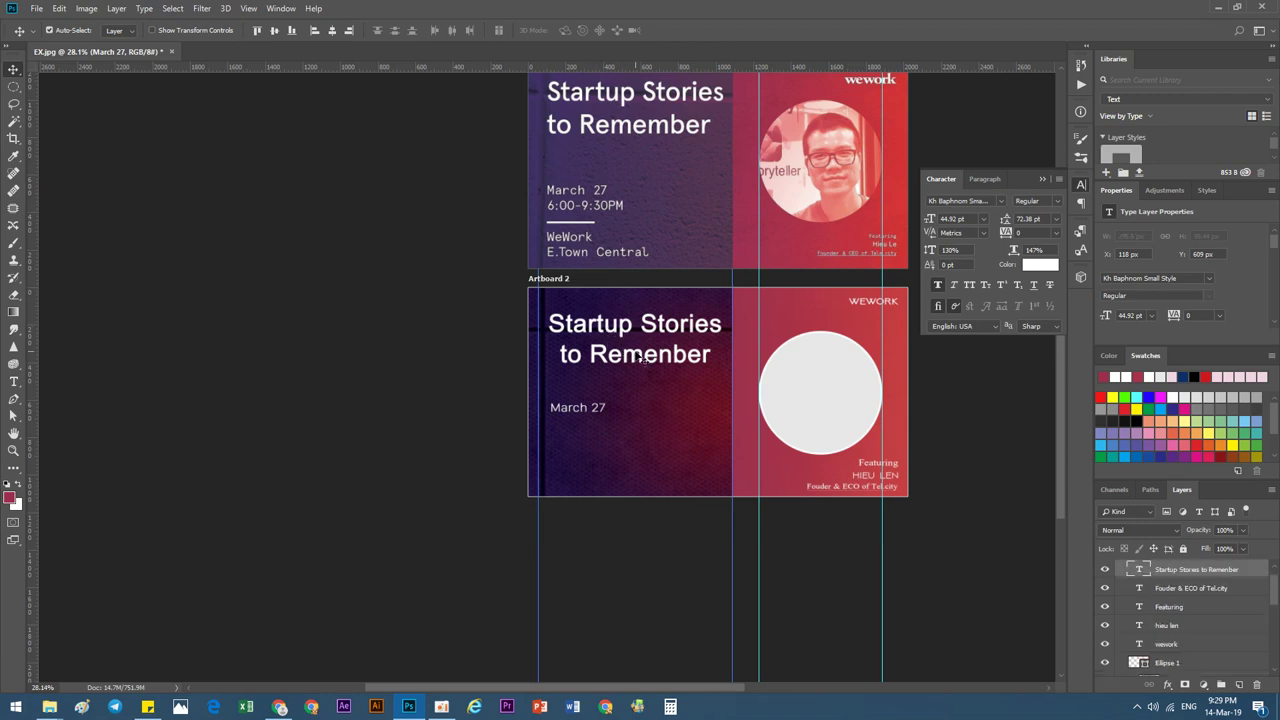
Left-align the title text and move it to the artboard's left side.
{"action": "double_click", "coordinate": [1139, 569]}
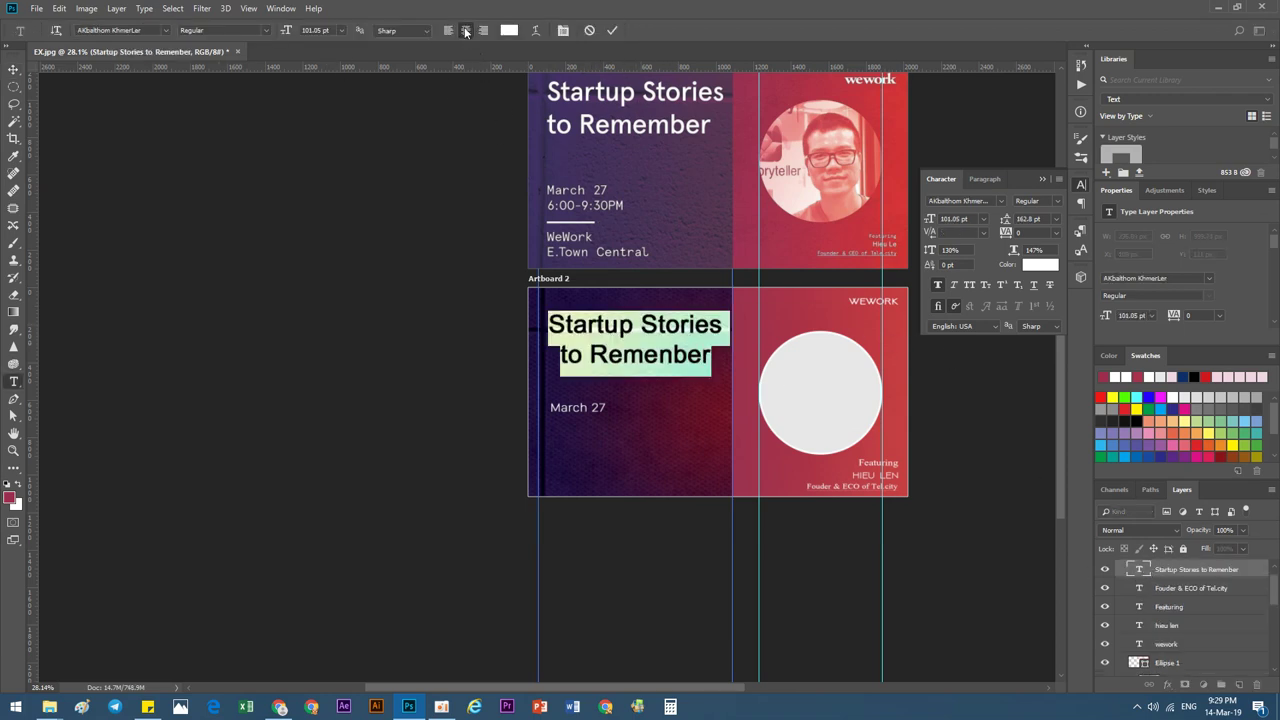
{"action": "left_click", "coordinate": [448, 30]}
{"action": "left_click", "coordinate": [14, 69]}
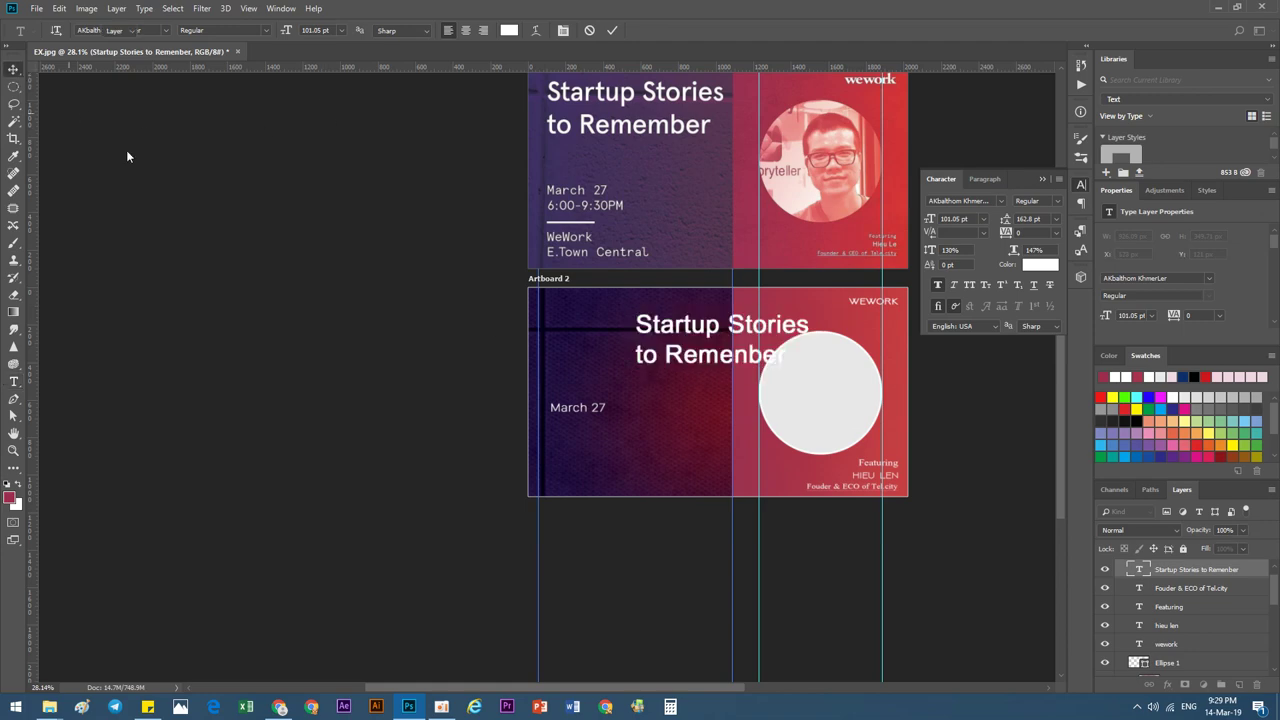
{"action": "left_click_drag", "start_coordinate": [665, 338], "coordinate": [584, 329]}
{"action": "scroll", "coordinate": [567, 444], "scroll_direction": "up", "scroll_amount": 1}
{"action": "scroll", "coordinate": [567, 444], "scroll_direction": "up", "scroll_amount": 5}
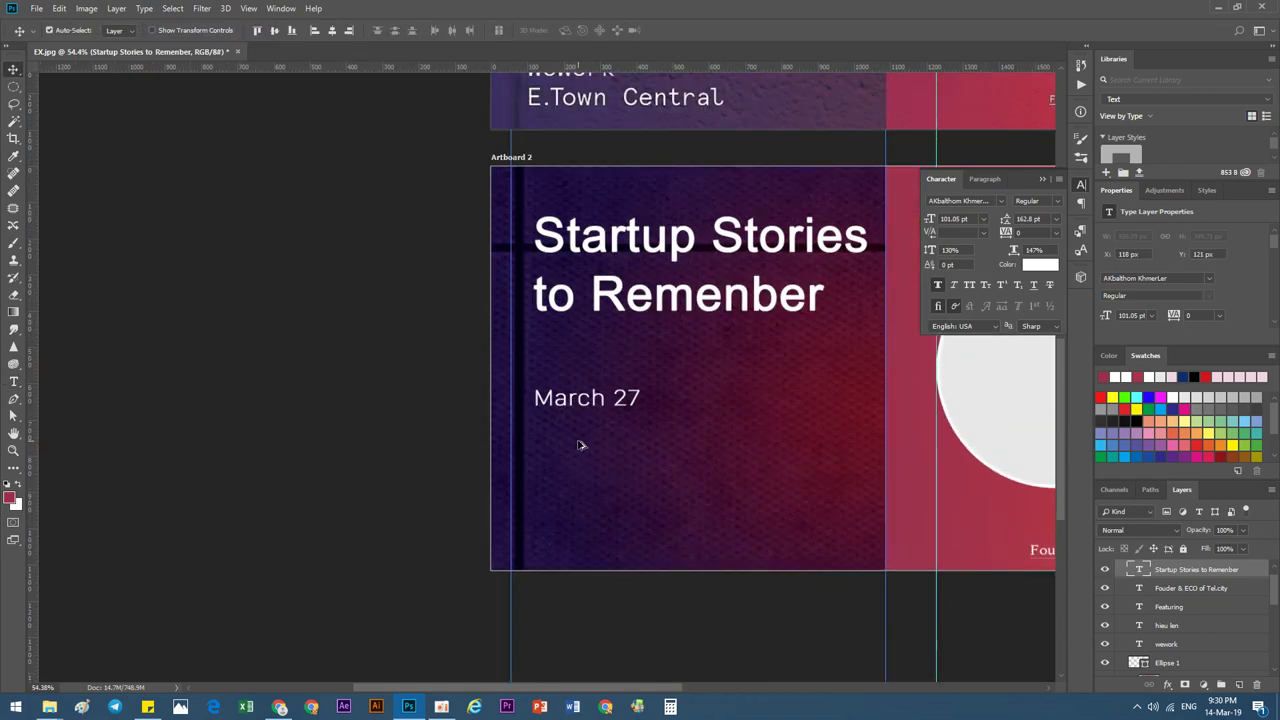
Duplicate 'March 27', change the copy to '6:00-9:30PM', and align it underneath.
{"action": "left_click", "coordinate": [580, 382]}
{"action": "scroll", "coordinate": [578, 388], "scroll_direction": "down", "scroll_amount": 3}
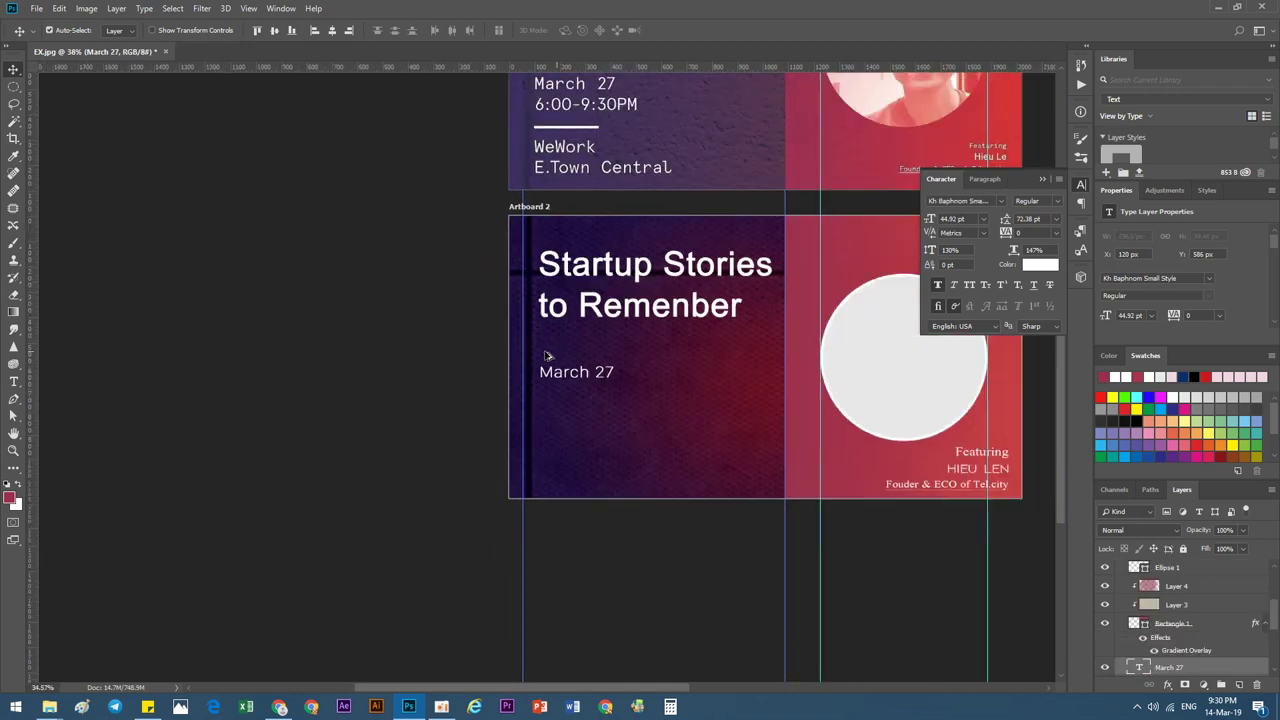
{"action": "scroll", "coordinate": [578, 388], "scroll_direction": "down", "scroll_amount": 1}
{"action": "left_click_drag", "start_coordinate": [576, 375], "coordinate": [576, 393], "text": "alt"}
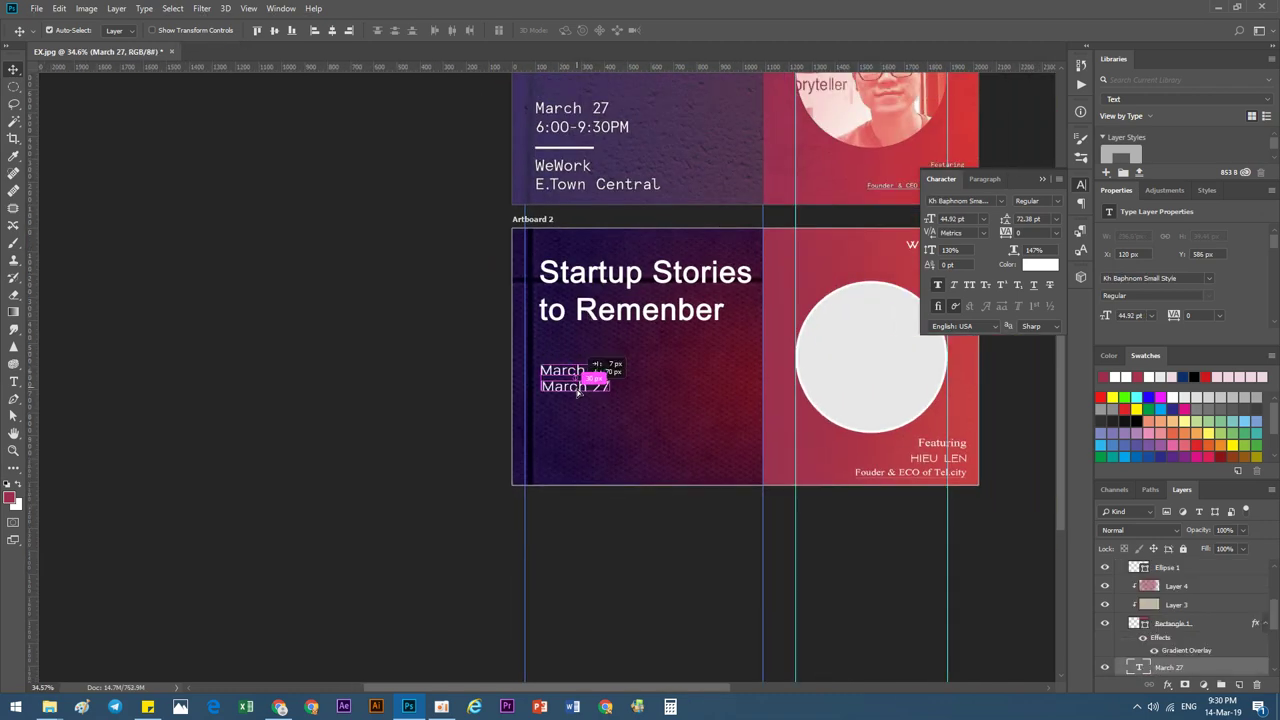
{"action": "double_click", "coordinate": [1137, 668]}
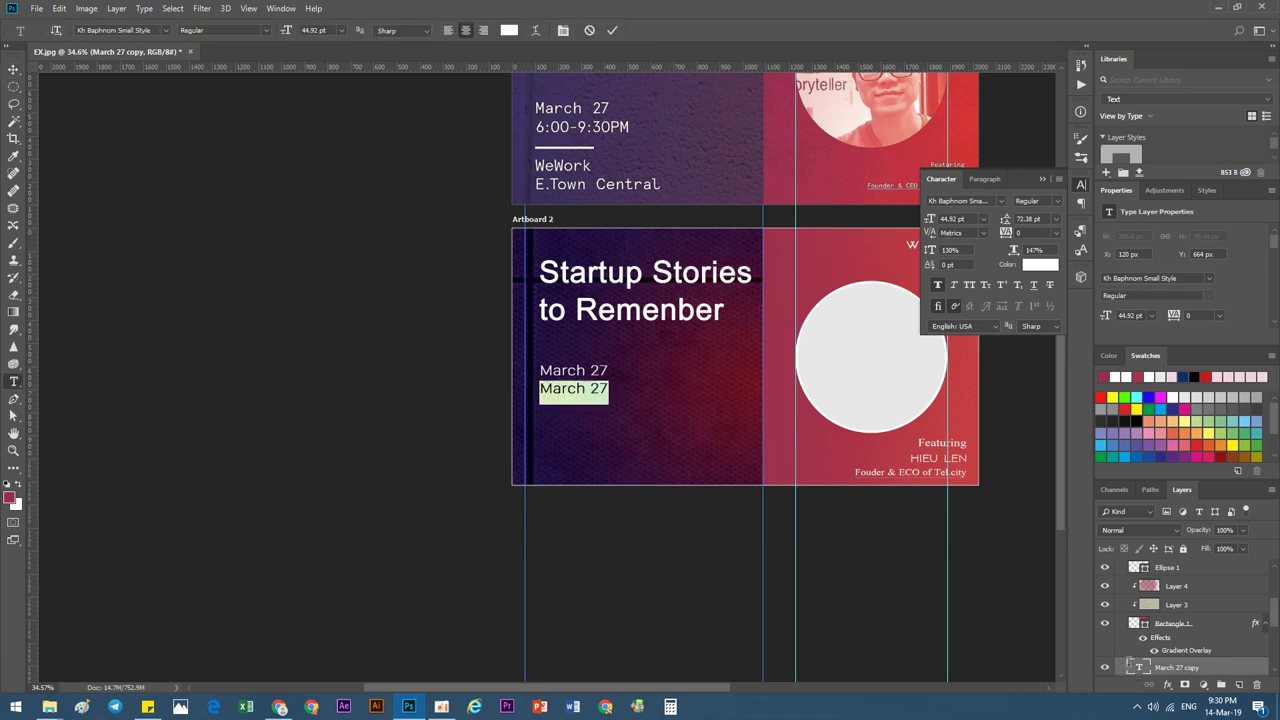
{"action": "type", "text": "6:"}
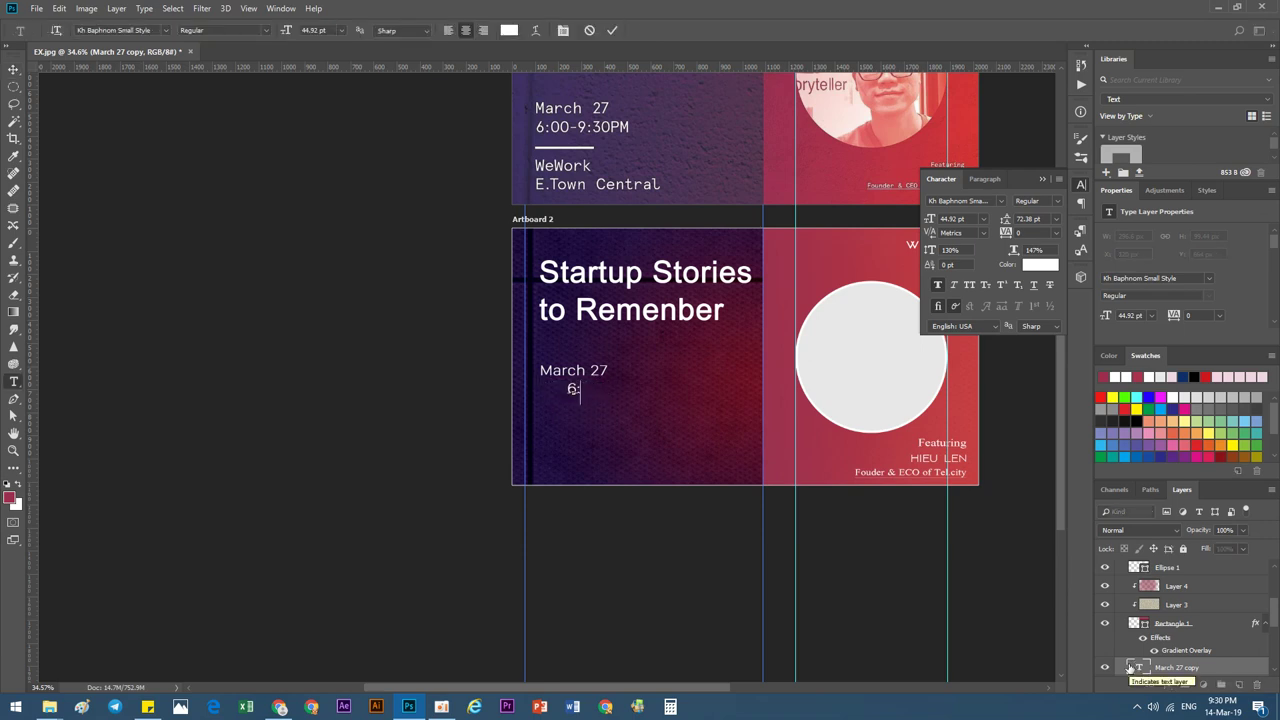
{"action": "type", "text": "00"}
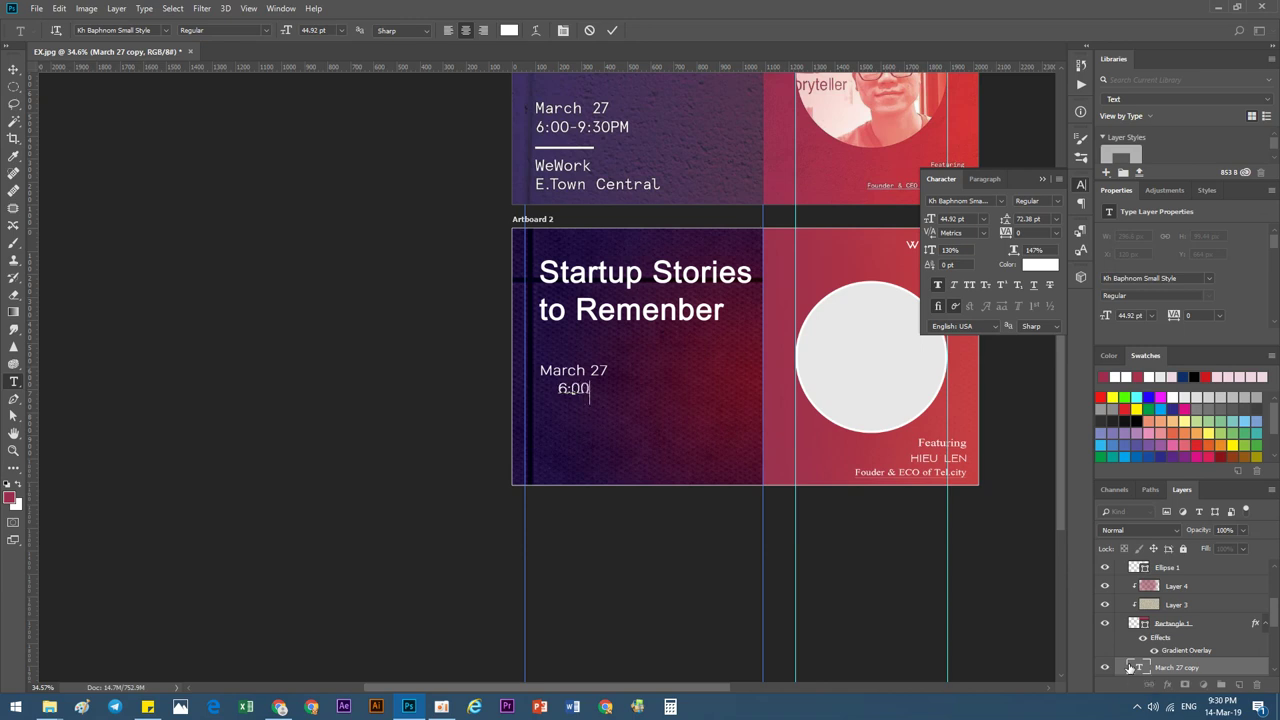
{"action": "type", "text": "-9"}
{"action": "type", "text": ":3"}
{"action": "type", "text": "0PM"}
{"action": "left_click", "coordinate": [14, 68]}
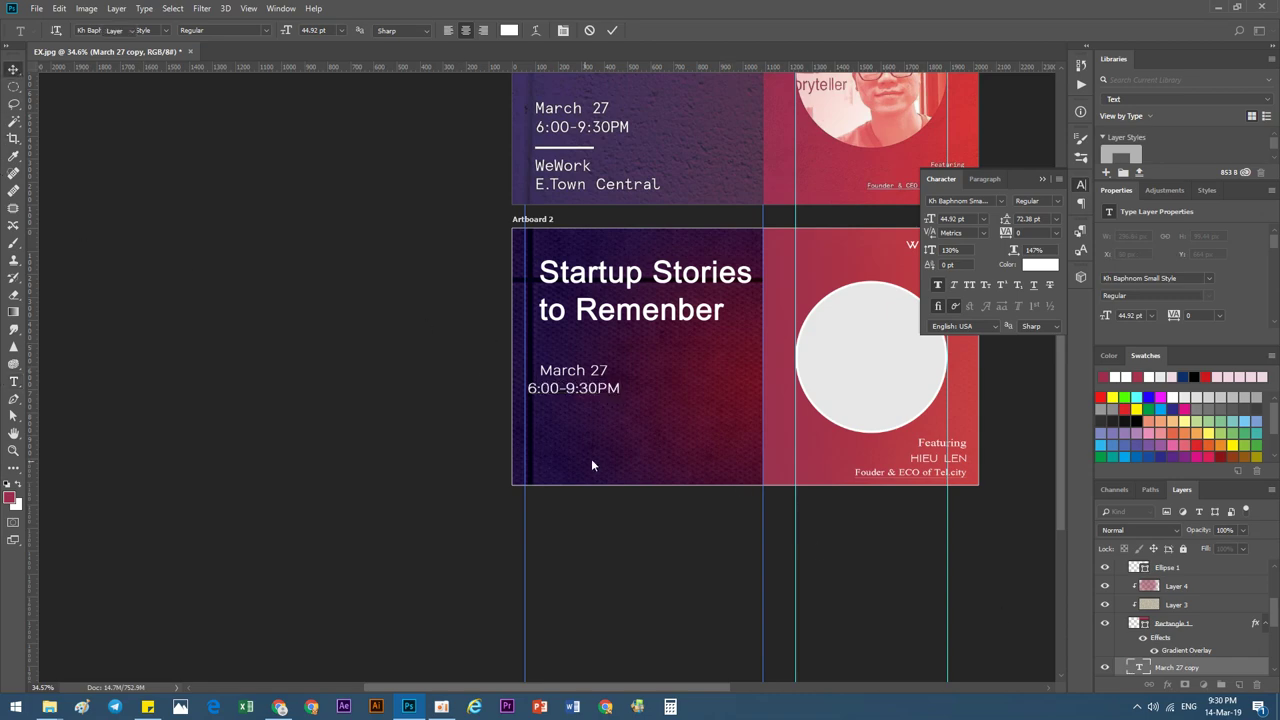
{"action": "scroll", "coordinate": [578, 384], "scroll_direction": "up", "scroll_amount": 1}
{"action": "scroll", "coordinate": [578, 384], "scroll_direction": "up", "scroll_amount": 1}
{"action": "left_click_drag", "start_coordinate": [551, 397], "coordinate": [570, 396]}
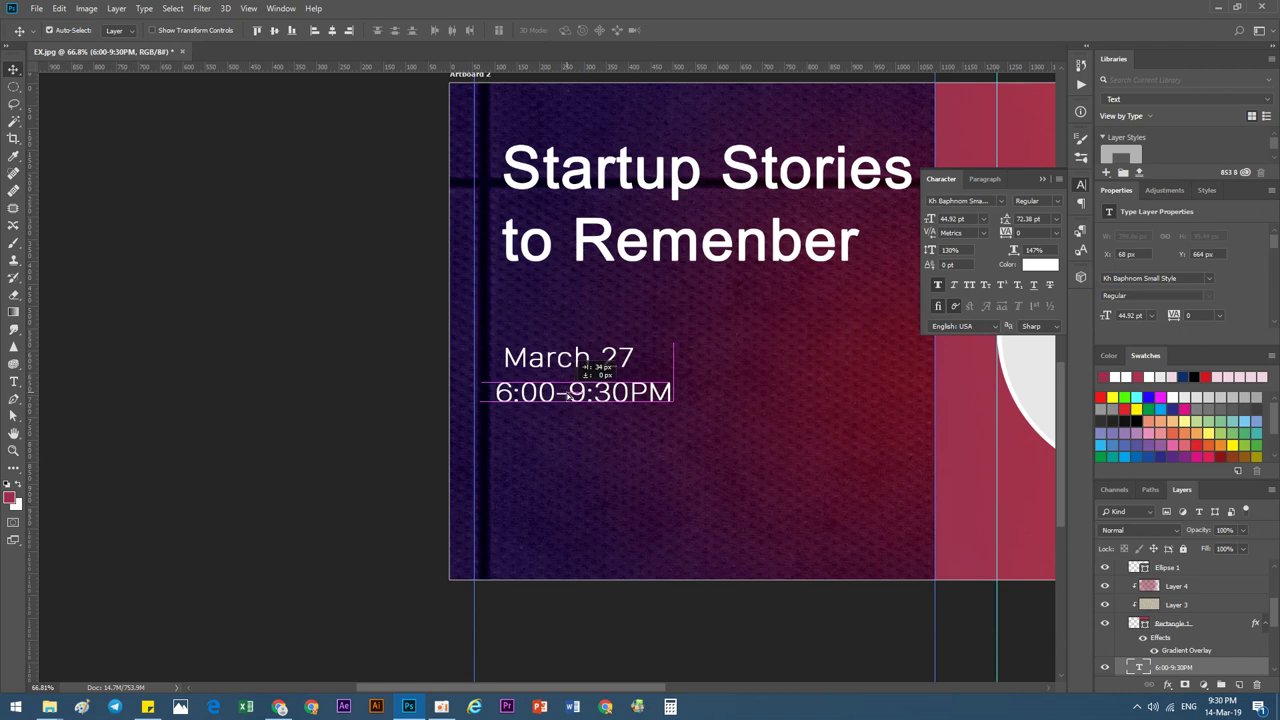
Draw a horizontal line under the 6:00-9:30PM time text and bring its layer to the top.
{"action": "left_click", "coordinate": [14, 468]}
{"action": "right_click", "coordinate": [20, 474]}
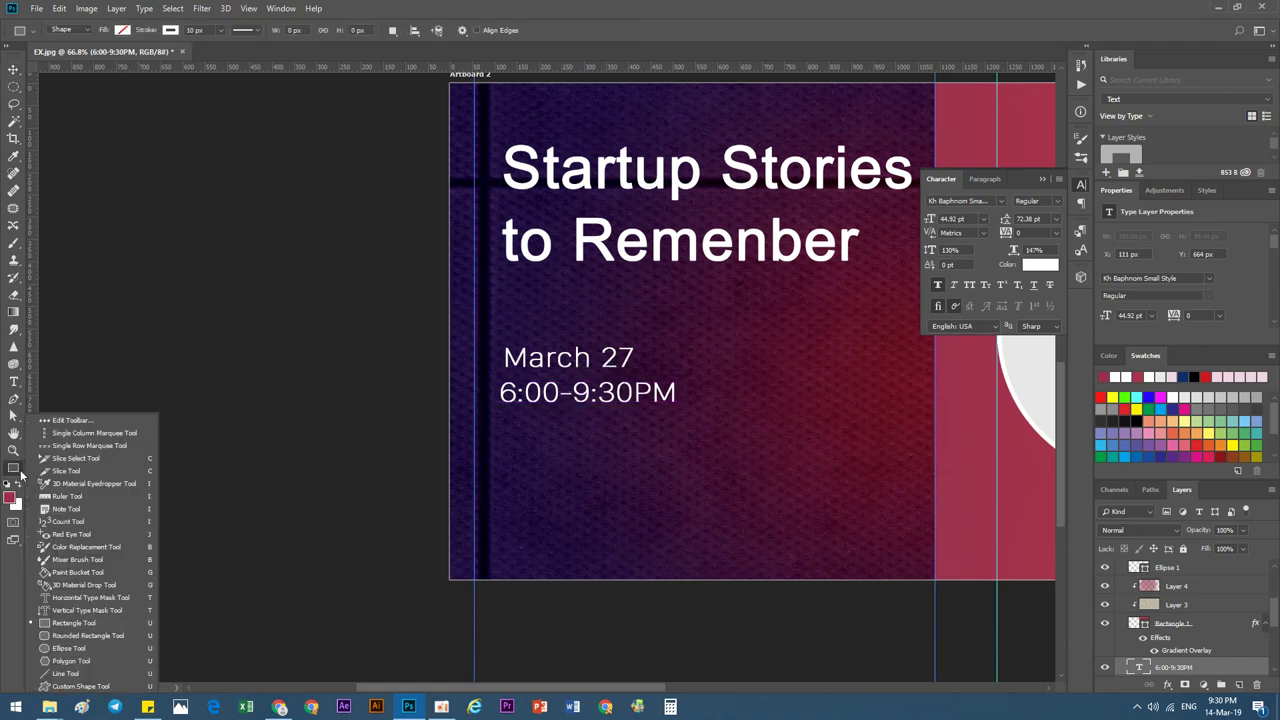
{"action": "left_click", "coordinate": [66, 673]}
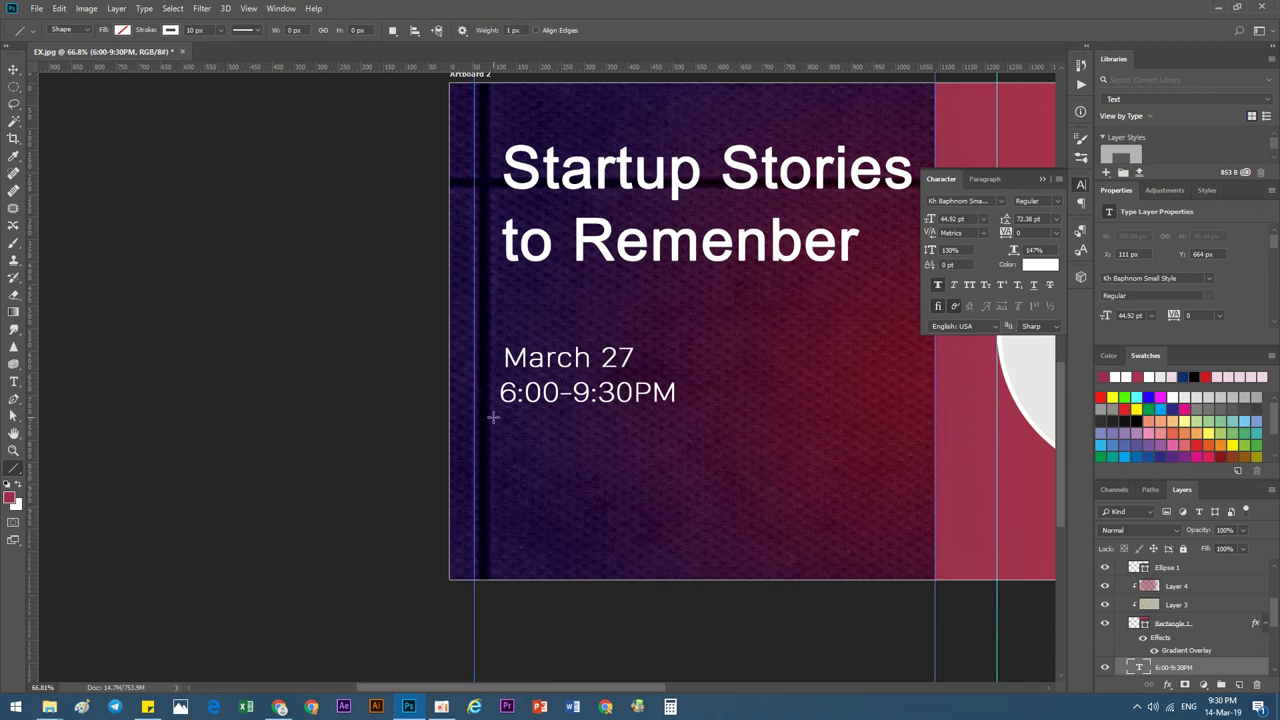
{"action": "scroll", "coordinate": [325, 228], "scroll_direction": "down", "scroll_amount": 3}
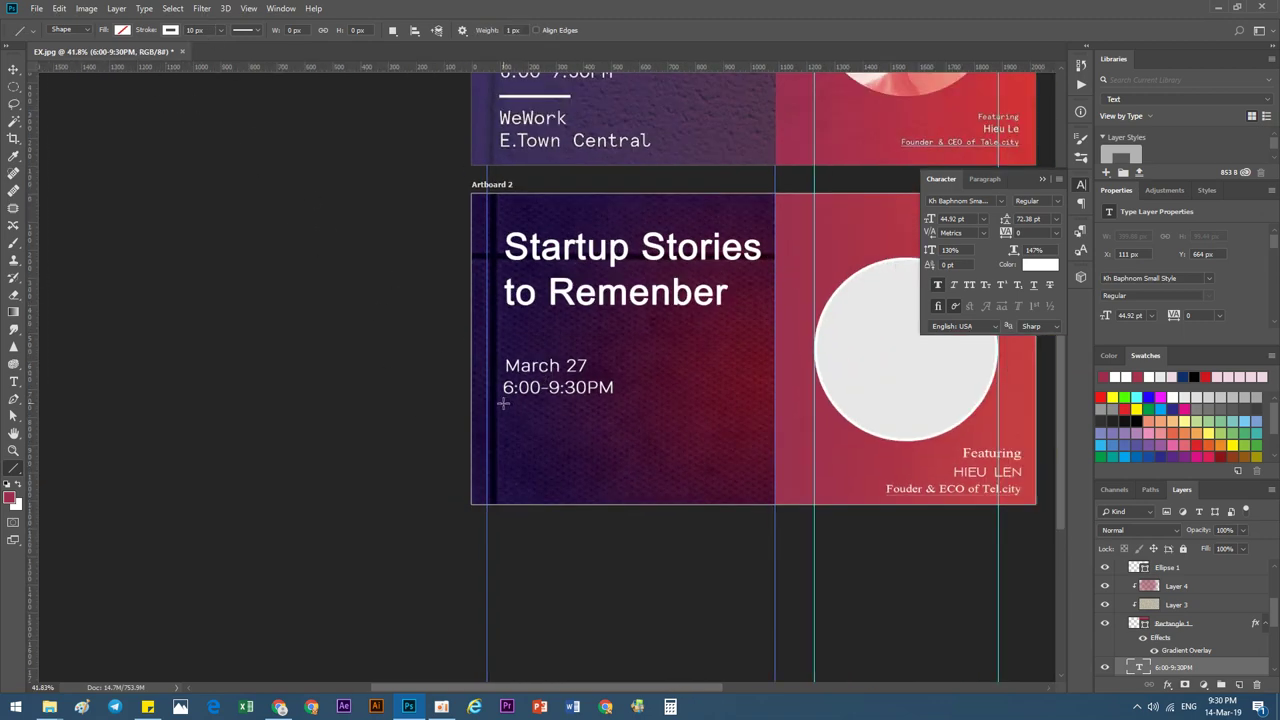
{"action": "left_click_drag", "start_coordinate": [503, 403], "coordinate": [597, 403]}
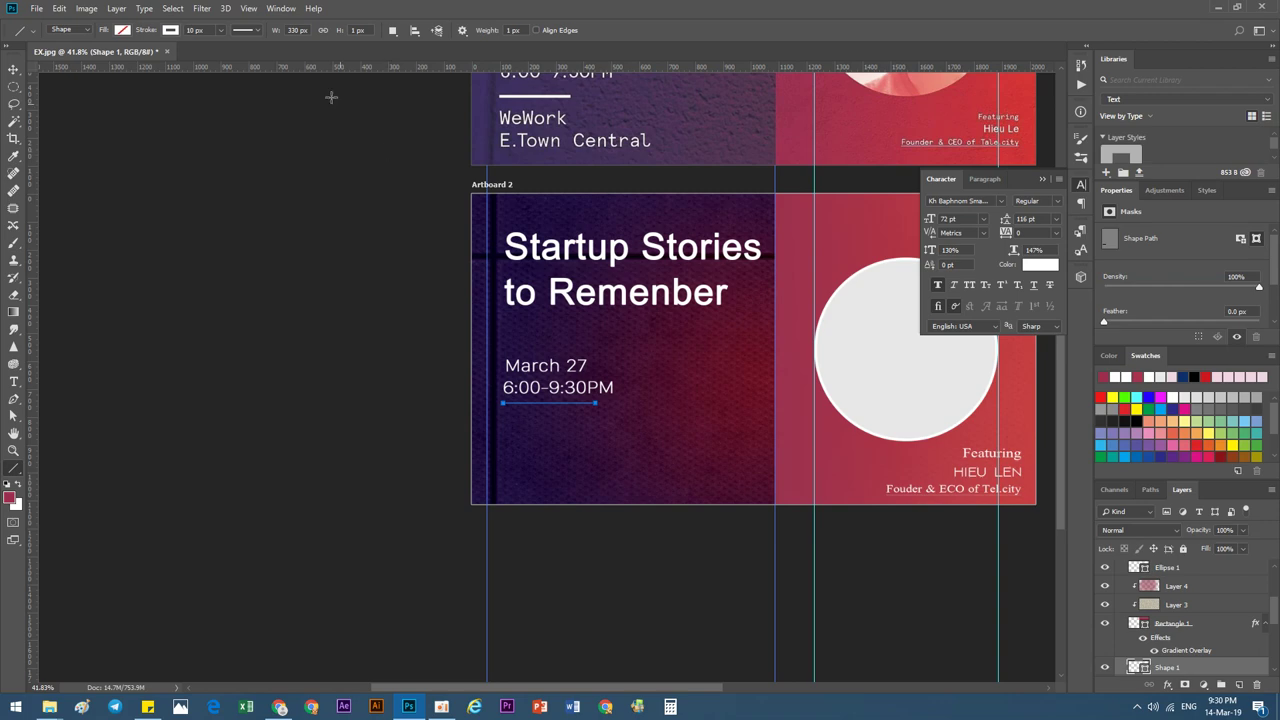
{"action": "key", "text": "ctrl+shift+bracketright"}
Set the divider line's stroke width to 29.43 px.
{"action": "left_click", "coordinate": [222, 31]}
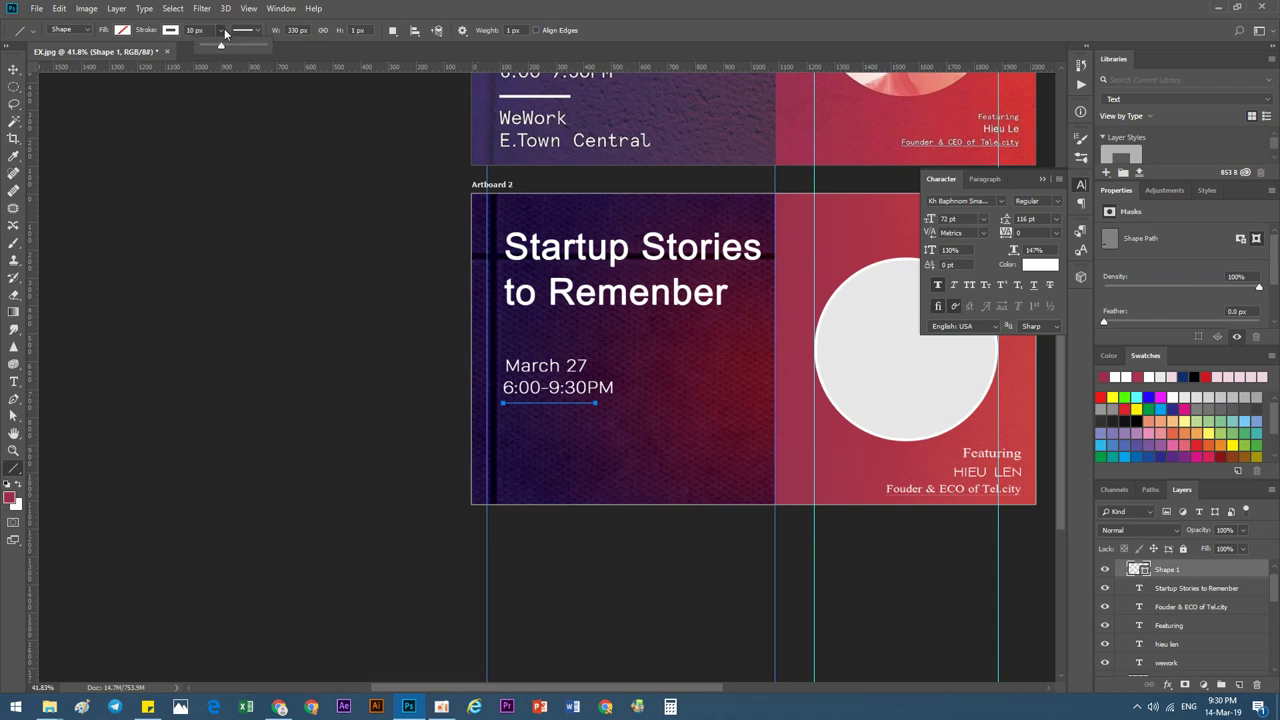
{"action": "left_click_drag", "start_coordinate": [222, 47], "coordinate": [229, 47]}
{"action": "key", "text": "v"}
{"action": "scroll", "coordinate": [540, 418], "scroll_direction": "up", "scroll_amount": 5}
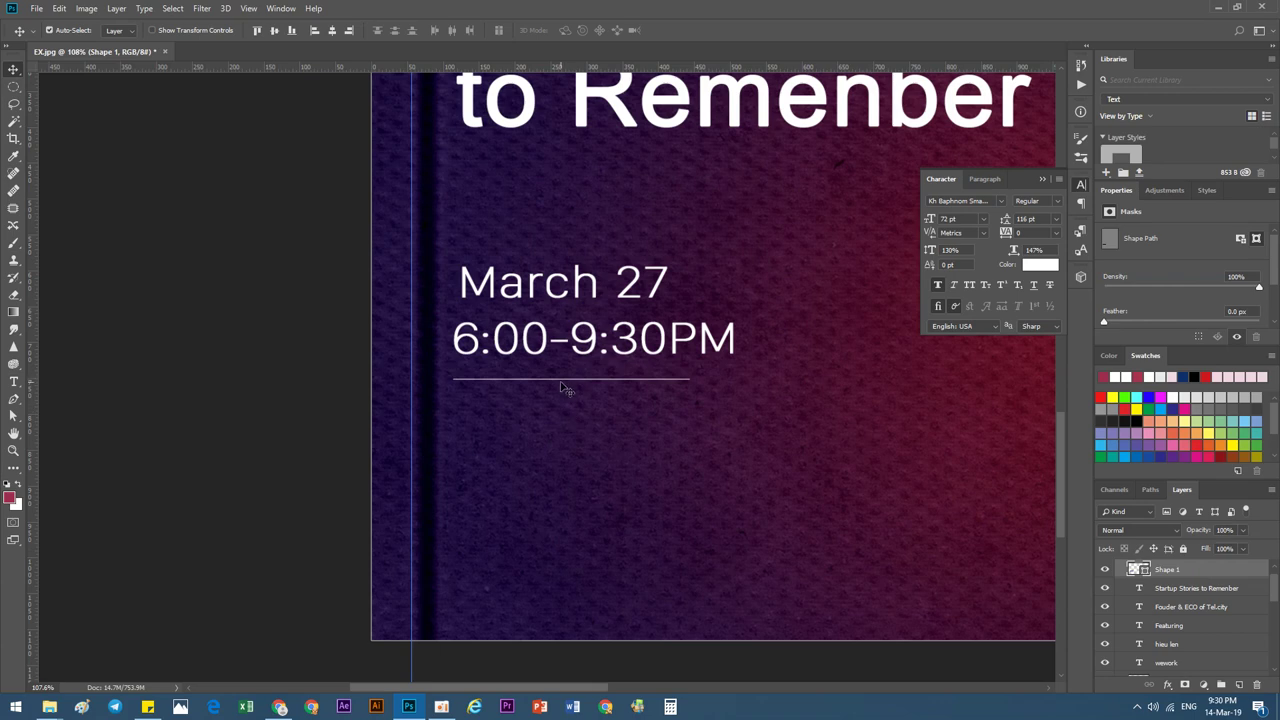
{"action": "left_click", "coordinate": [13, 467]}
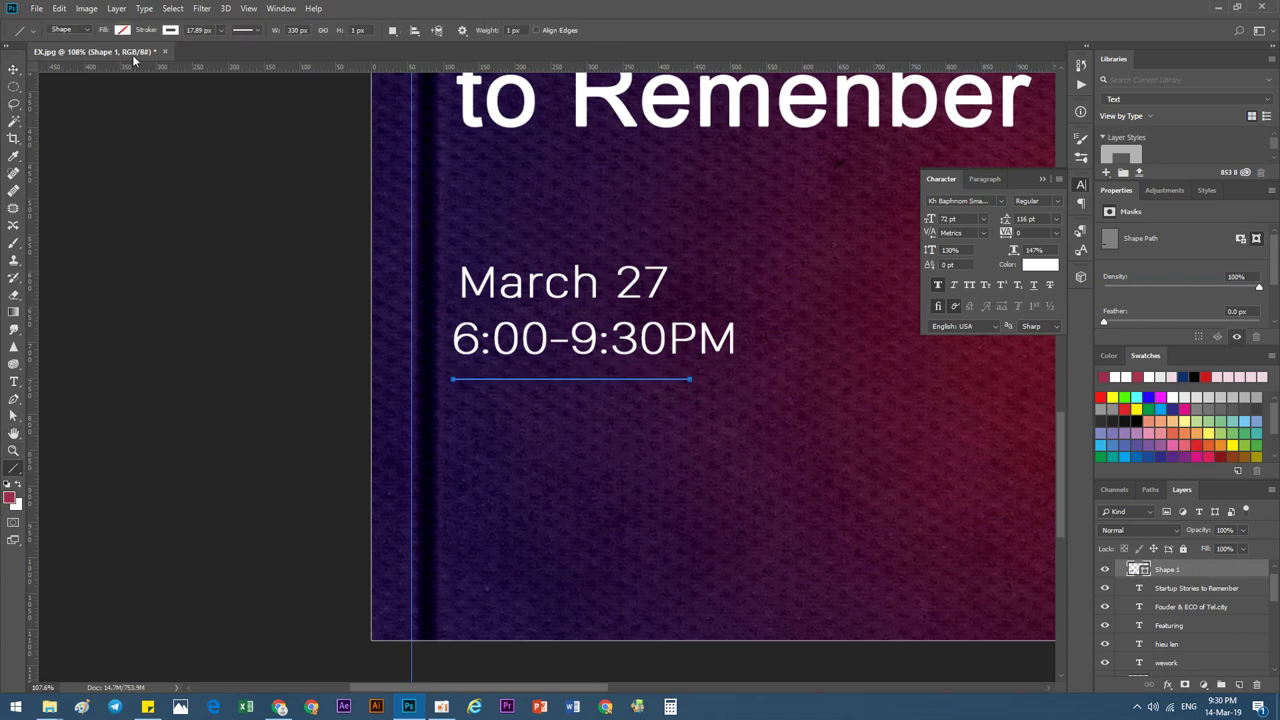
{"action": "left_click", "coordinate": [220, 30]}
{"action": "left_click_drag", "start_coordinate": [222, 46], "coordinate": [233, 46]}
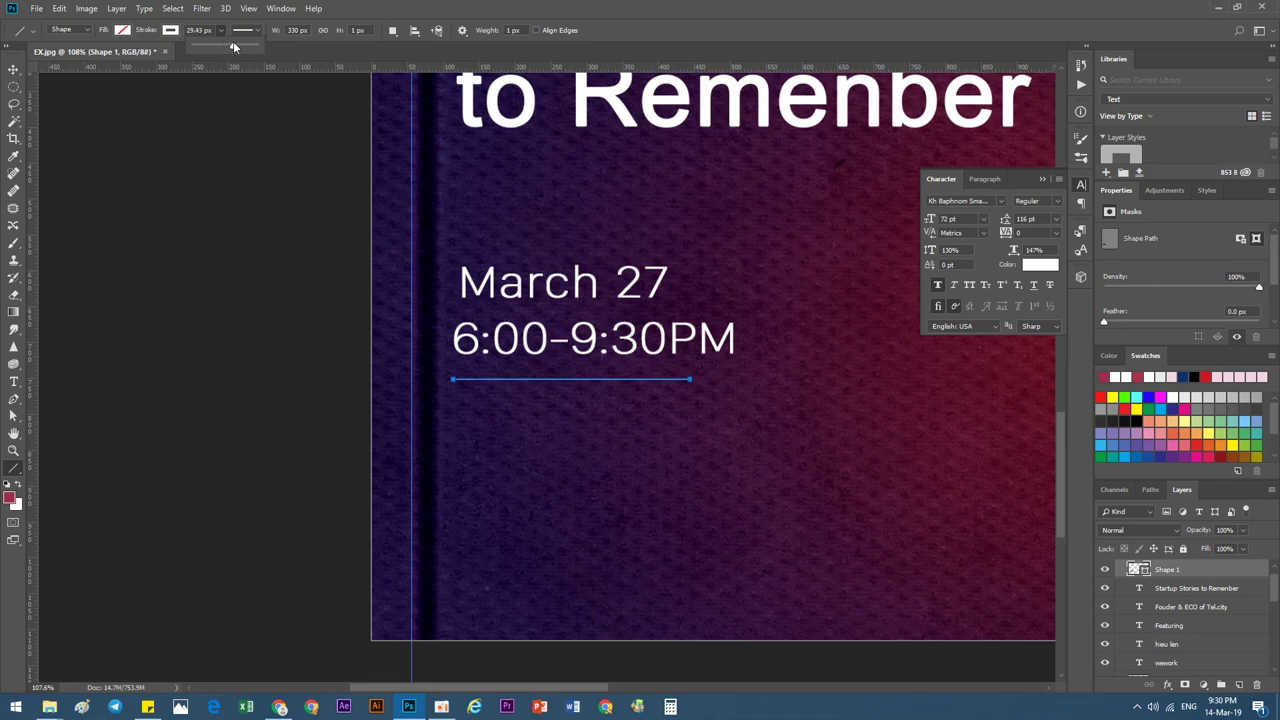
{"action": "left_click", "coordinate": [13, 70]}
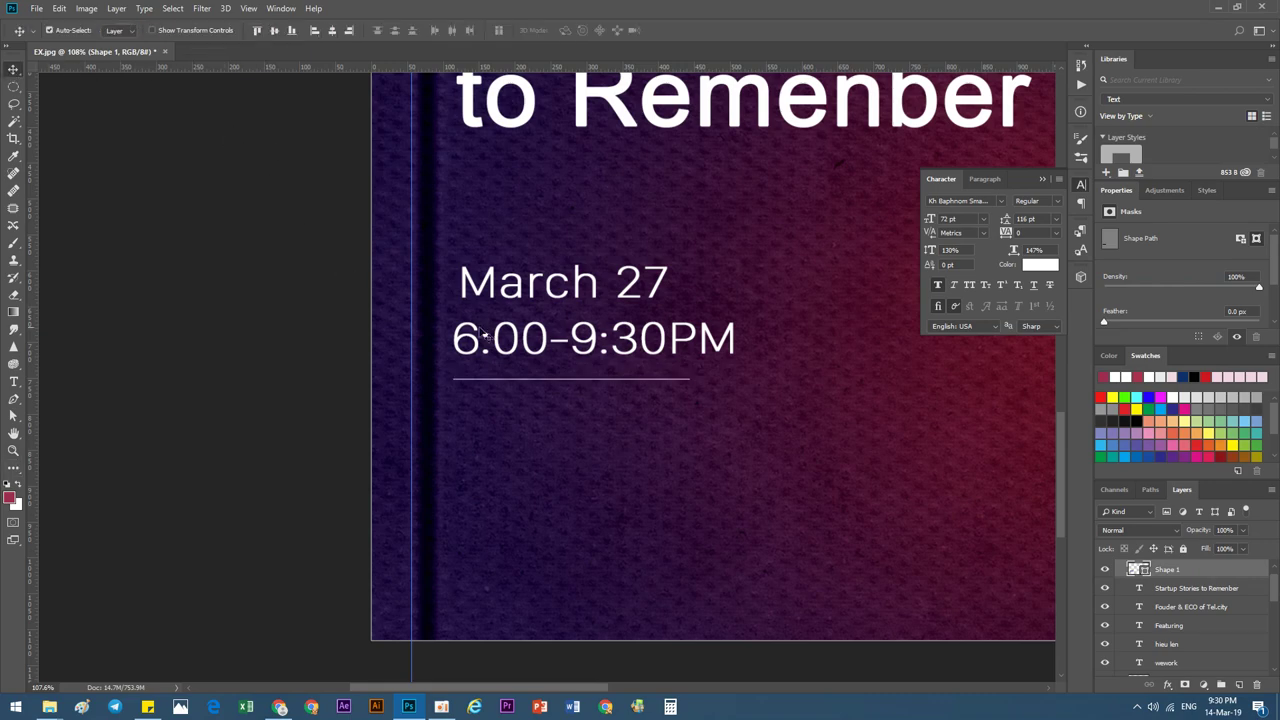
{"action": "scroll", "coordinate": [657, 403], "scroll_direction": "down", "scroll_amount": 3}
{"action": "scroll", "coordinate": [647, 414], "scroll_direction": "down", "scroll_amount": 1}
{"action": "scroll", "coordinate": [608, 457], "scroll_direction": "down", "scroll_amount": 1}
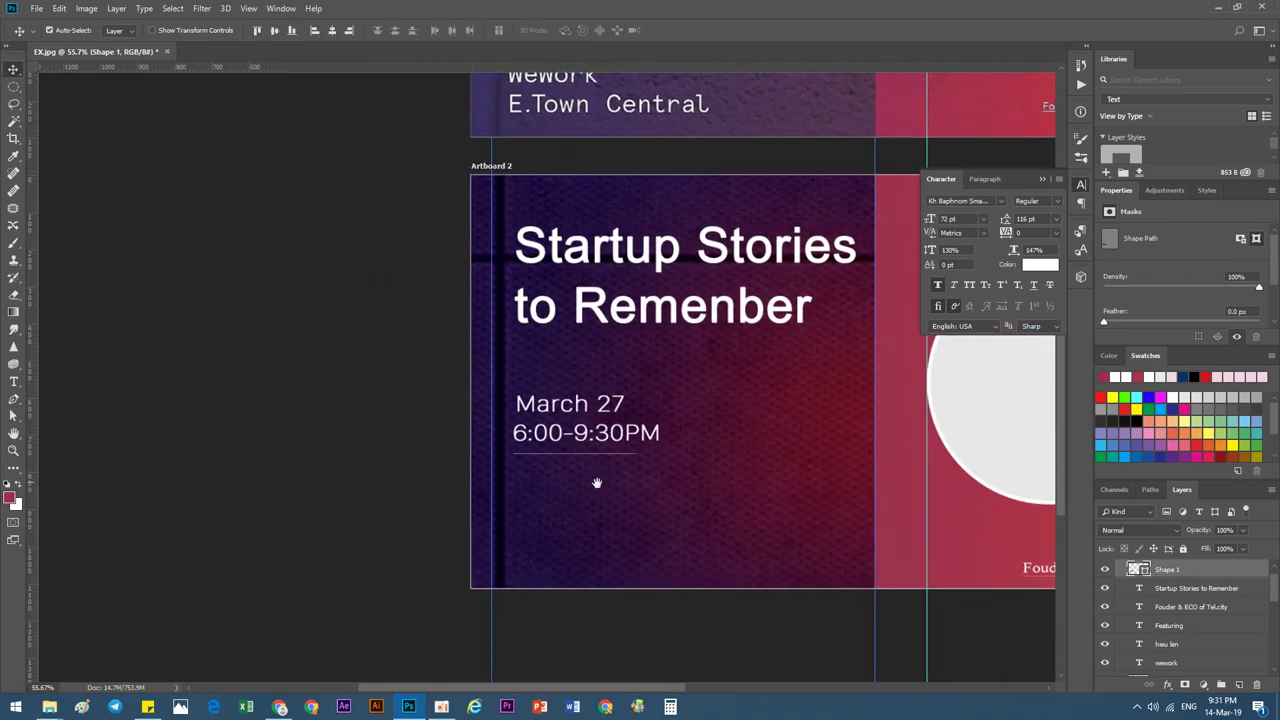
{"action": "scroll", "coordinate": [607, 430], "scroll_direction": "down", "scroll_amount": 1}
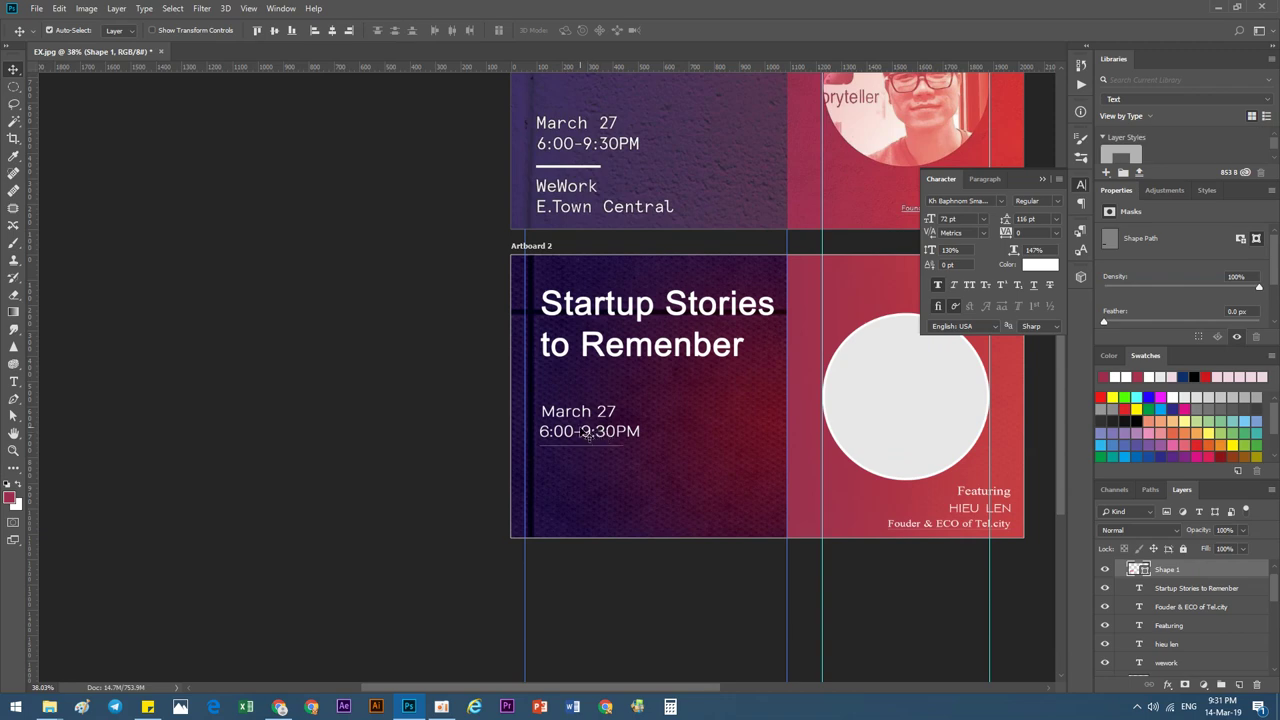
Duplicate the date and time text lower down and retype the date copy as 'WeWork'.
{"action": "left_click_drag", "start_coordinate": [585, 424], "coordinate": [589, 478]}
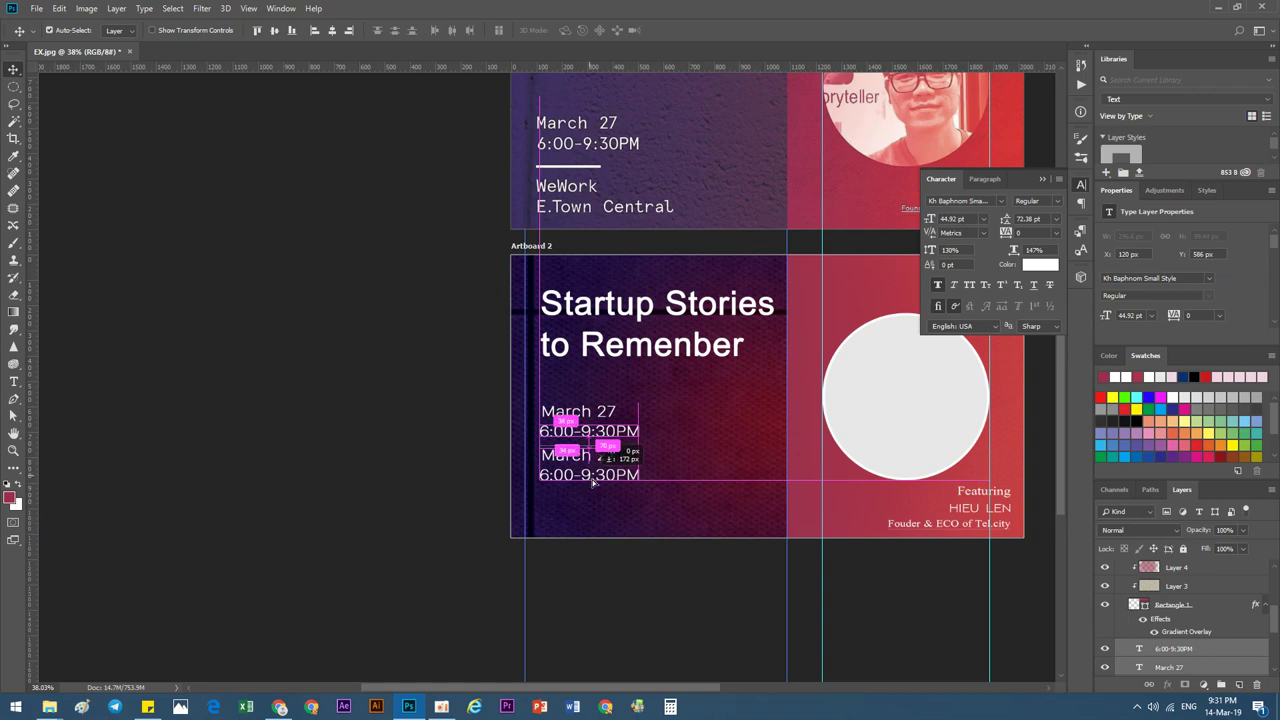
{"action": "left_click_drag", "start_coordinate": [589, 478], "coordinate": [590, 484]}
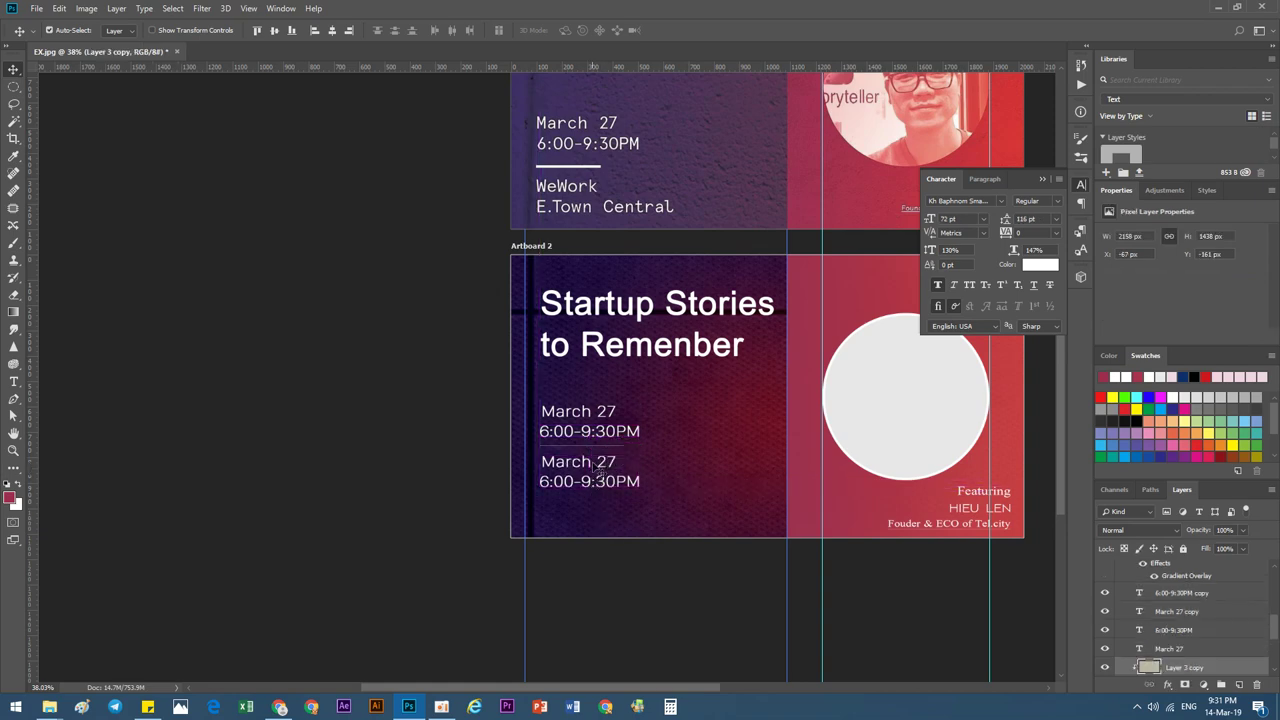
{"action": "double_click", "coordinate": [1141, 611]}
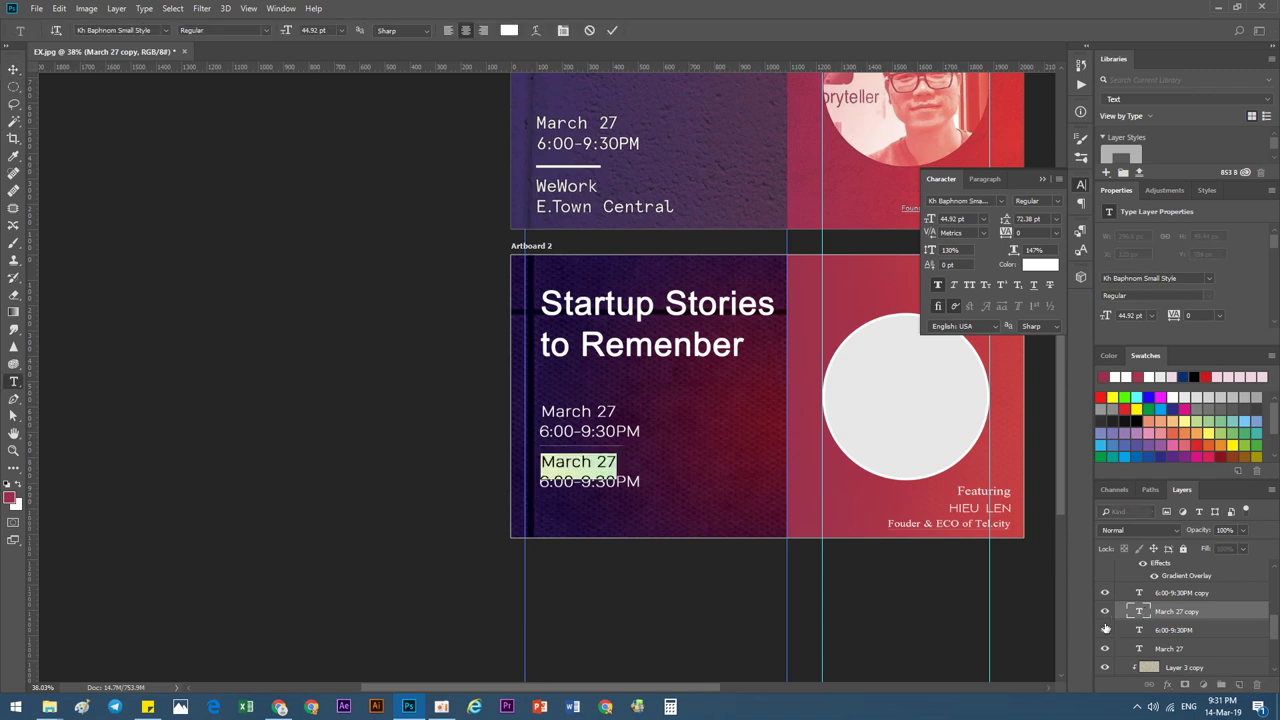
{"action": "type", "text": "We"}
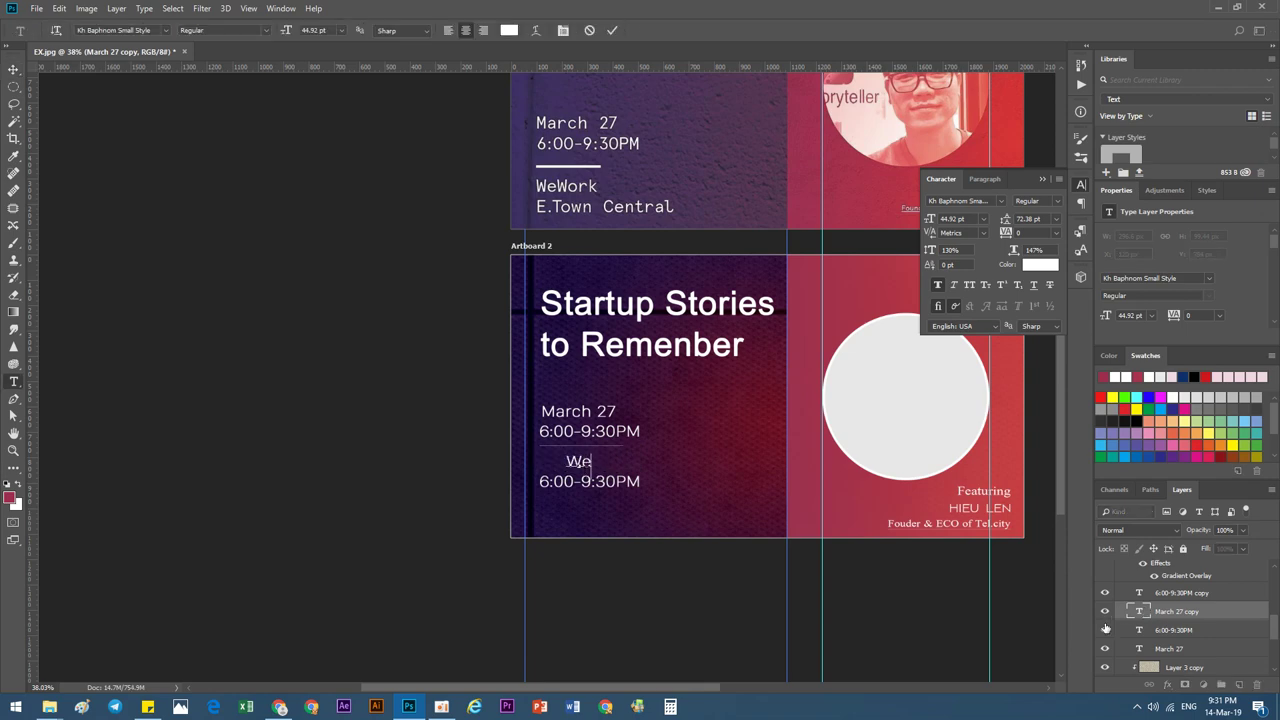
{"action": "type", "text": "Wor"}
{"action": "type", "text": "k"}
{"action": "left_click", "coordinate": [15, 70]}
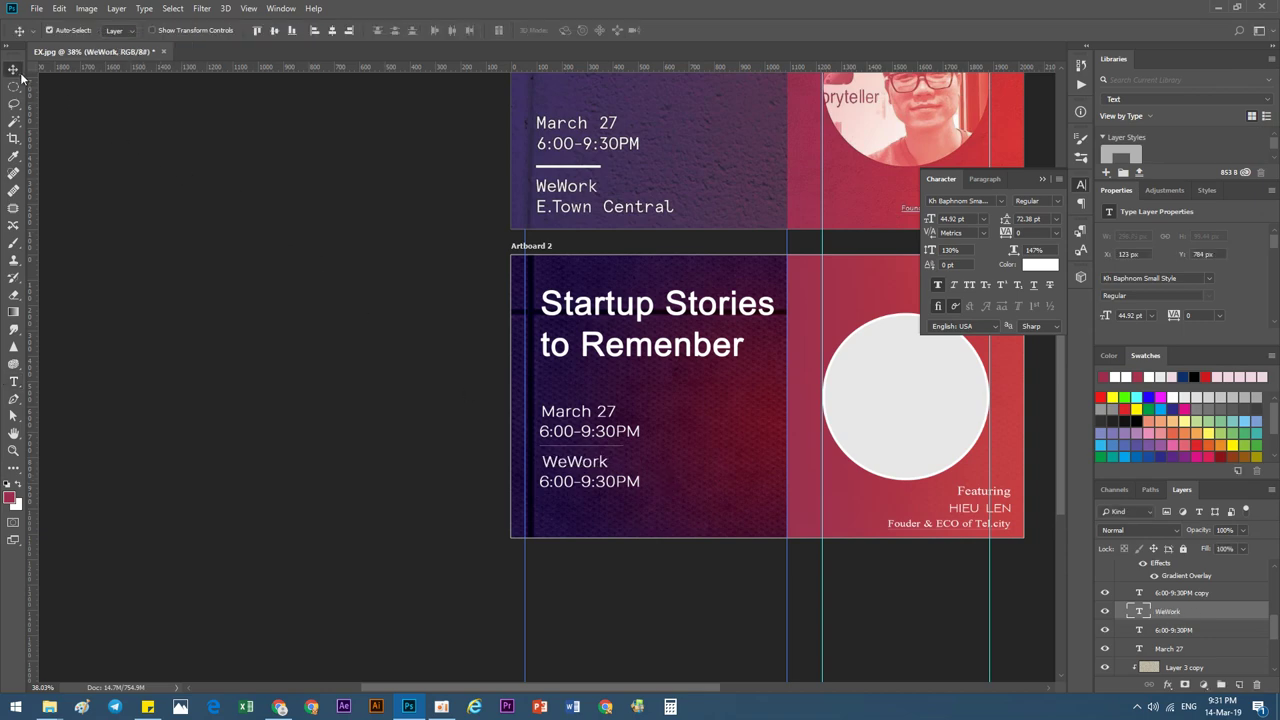
{"action": "key", "text": "Left"}
{"action": "key", "text": "Left"}
{"action": "key", "text": "Left"}
Retype the copied time line as 'E.Town Central' and align it under WeWork.
{"action": "left_click", "coordinate": [560, 483]}
{"action": "double_click", "coordinate": [1134, 593]}
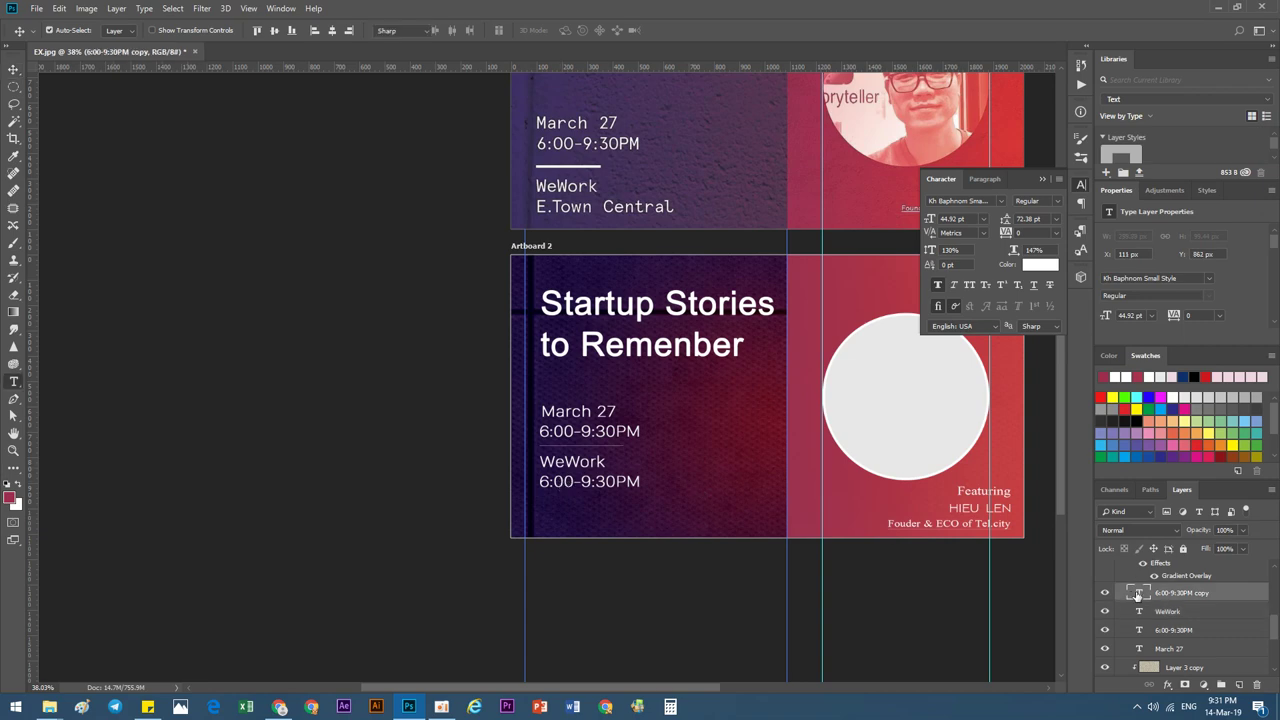
{"action": "type", "text": "E."}
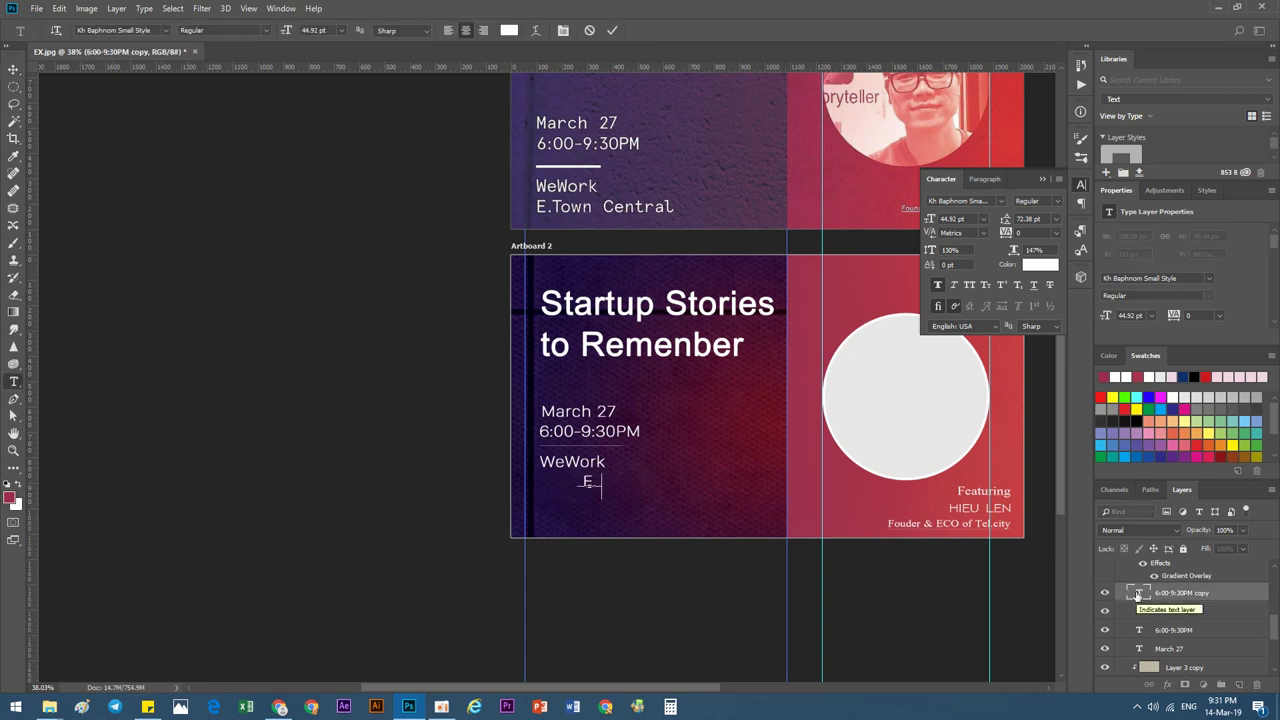
{"action": "type", "text": "Town C"}
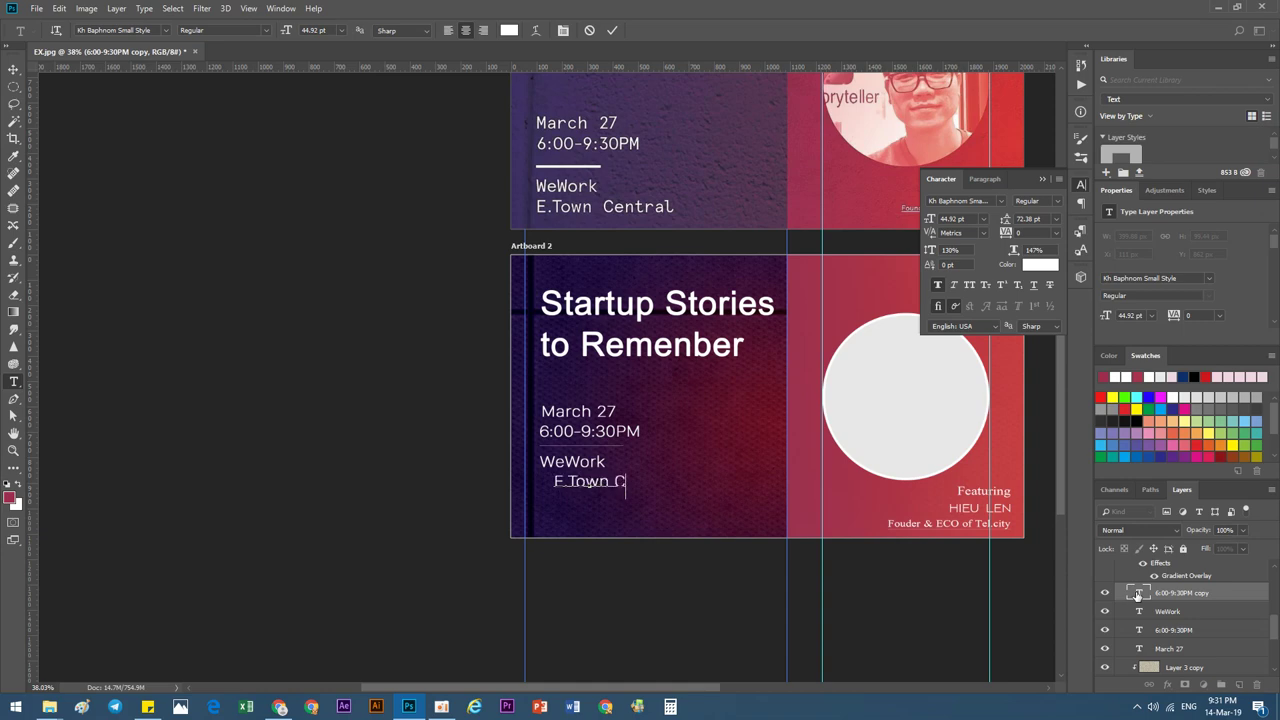
{"action": "type", "text": "entra"}
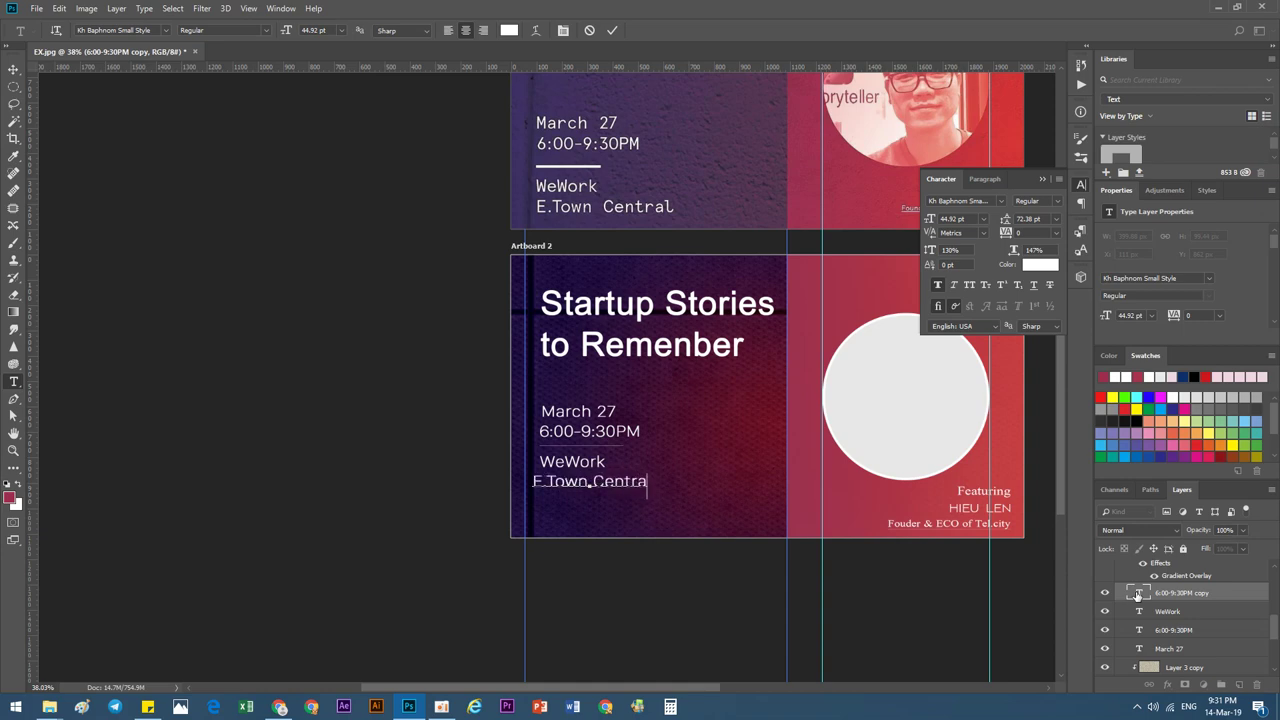
{"action": "type", "text": "l"}
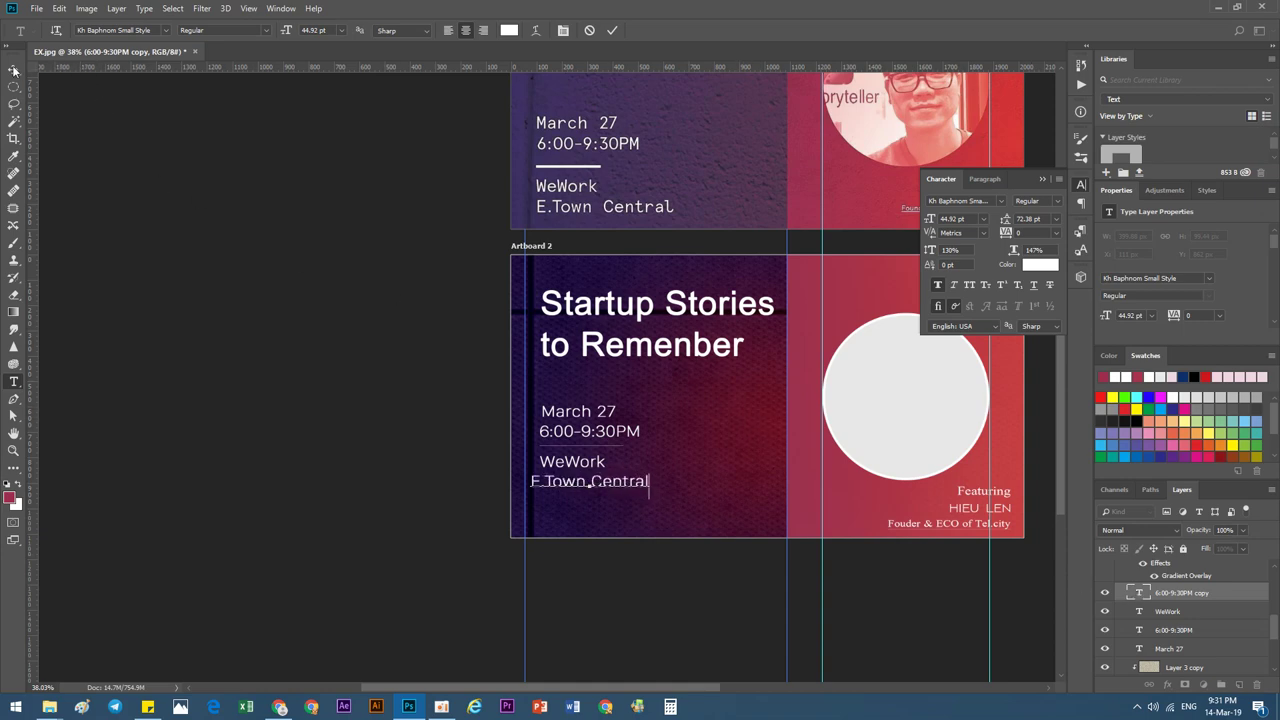
{"action": "left_click", "coordinate": [13, 70]}
{"action": "left_click_drag", "start_coordinate": [561, 487], "coordinate": [566, 488]}
{"action": "scroll", "coordinate": [570, 490], "scroll_direction": "down", "scroll_amount": 2}
{"action": "scroll", "coordinate": [846, 574], "scroll_direction": "down", "scroll_amount": 1}
{"action": "scroll", "coordinate": [782, 548], "scroll_direction": "up", "scroll_amount": 3}
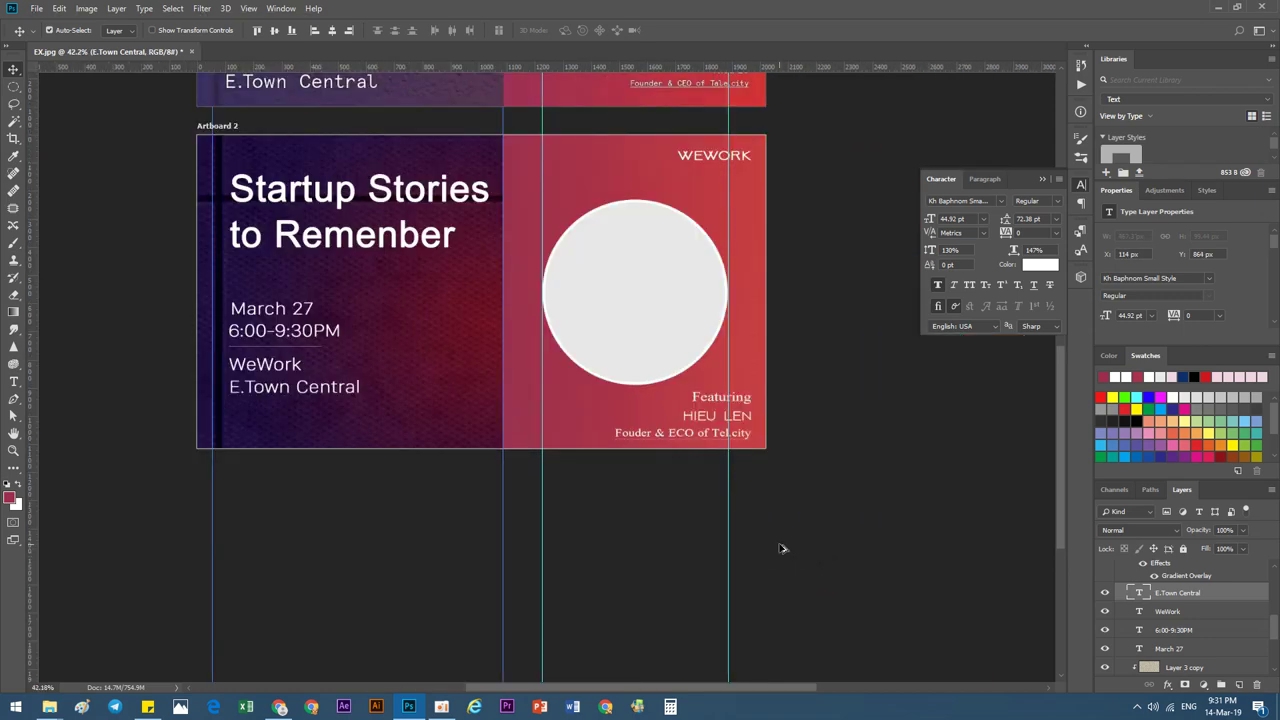
{"action": "scroll", "coordinate": [586, 534], "scroll_direction": "up", "scroll_amount": 2}
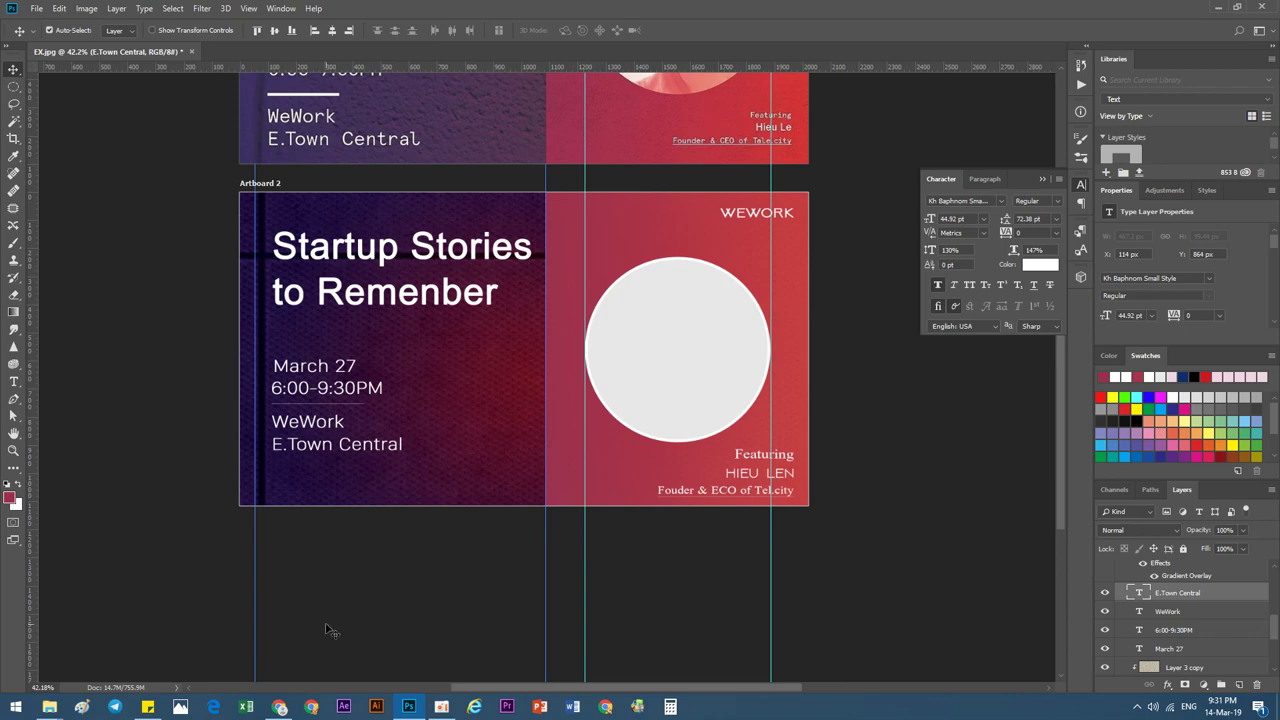
Search Google Images for 'person' and copy a suited man's portrait to the clipboard.
{"action": "left_click", "coordinate": [282, 707]}
{"action": "scroll", "coordinate": [550, 370], "scroll_direction": "up", "scroll_amount": 1}
{"action": "scroll", "coordinate": [543, 371], "scroll_direction": "up", "scroll_amount": 2}
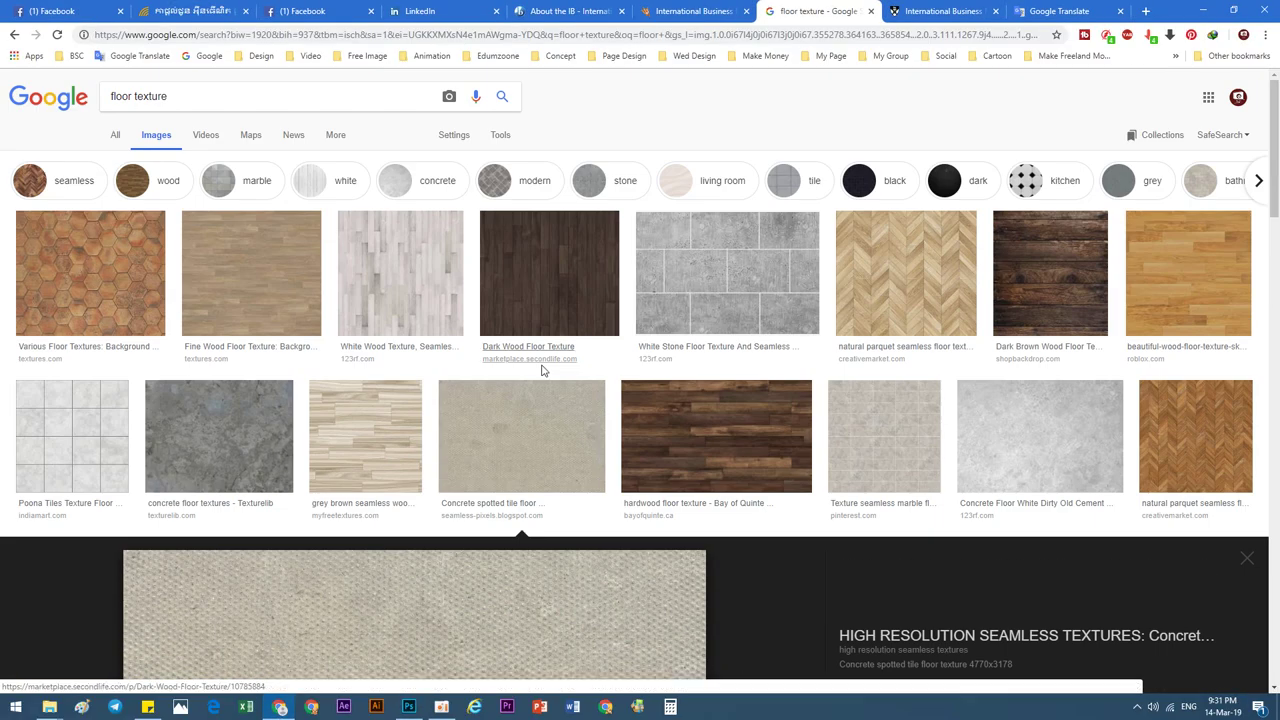
{"action": "double_click", "coordinate": [150, 96]}
{"action": "triple_click", "coordinate": [124, 96]}
{"action": "type", "text": "pe"}
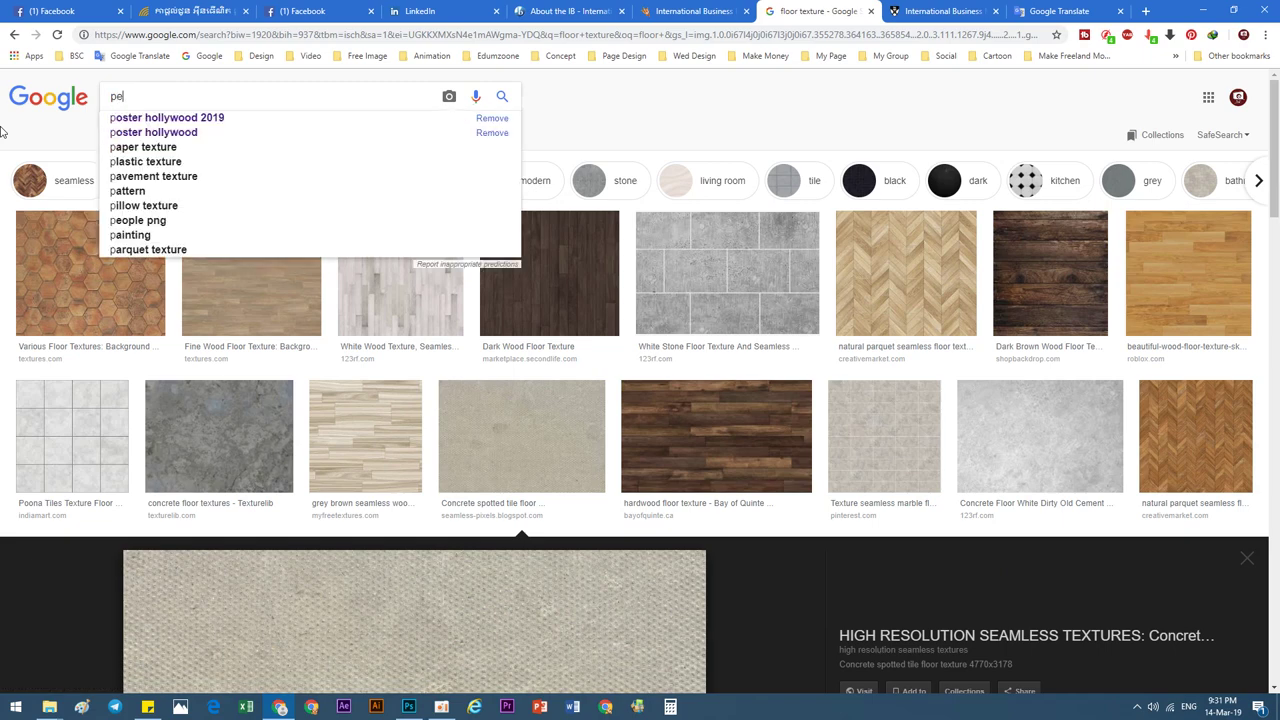
{"action": "type", "text": "rson"}
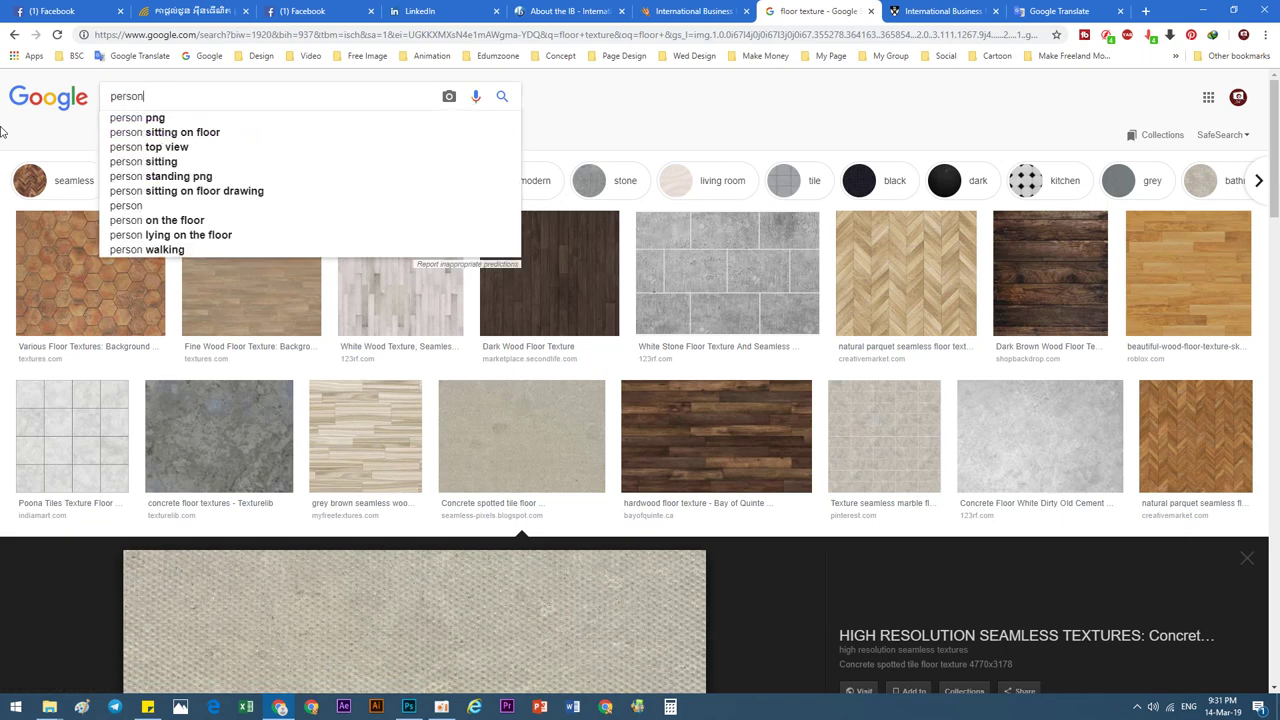
{"action": "key", "text": "Return"}
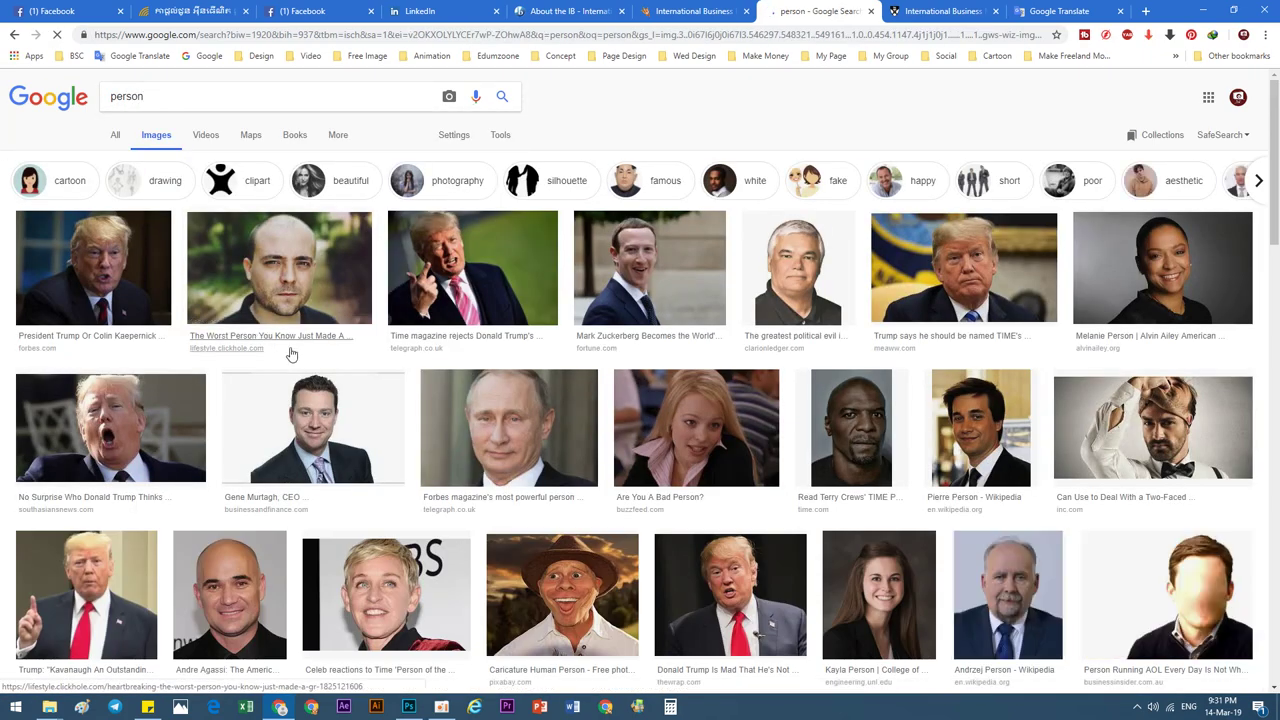
{"action": "left_click", "coordinate": [660, 290]}
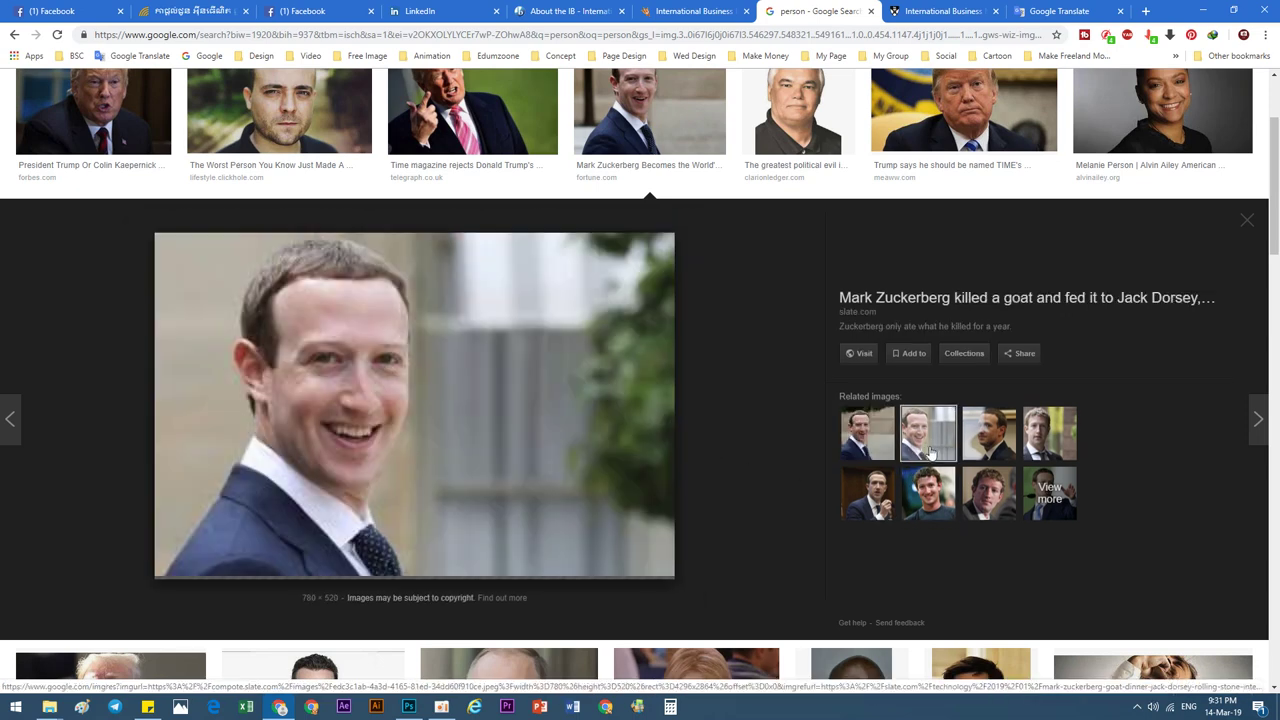
{"action": "mouse_move", "coordinate": [414, 405]}
{"action": "right_click", "coordinate": [383, 398]}
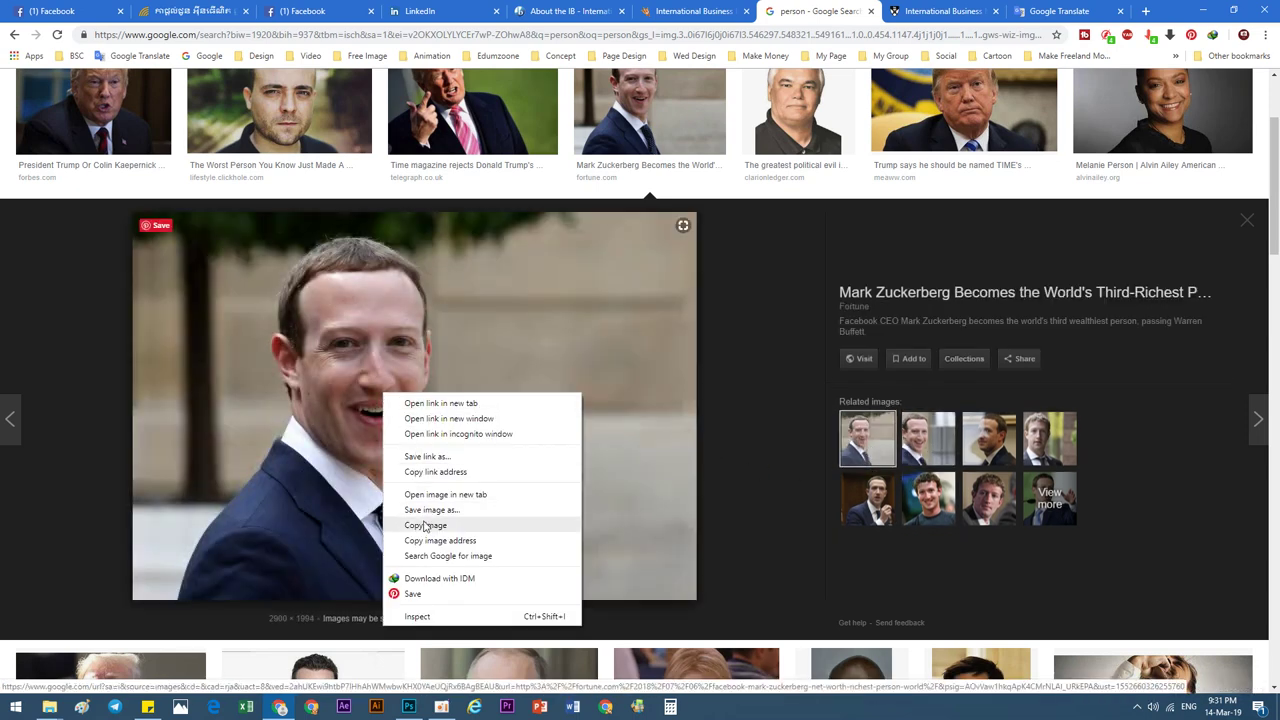
{"action": "left_click", "coordinate": [424, 528]}
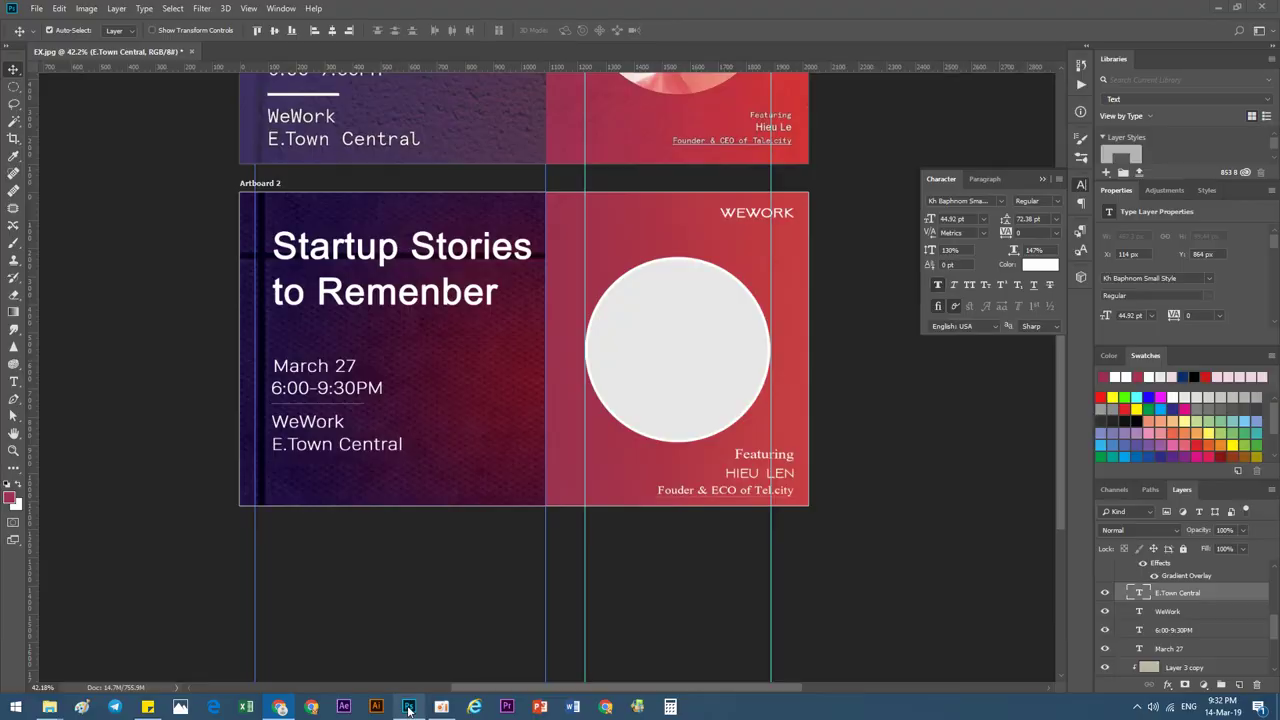
Paste the copied portrait into Photoshop and size it over the artboard's right half.
{"action": "key", "text": "alt+Tab"}
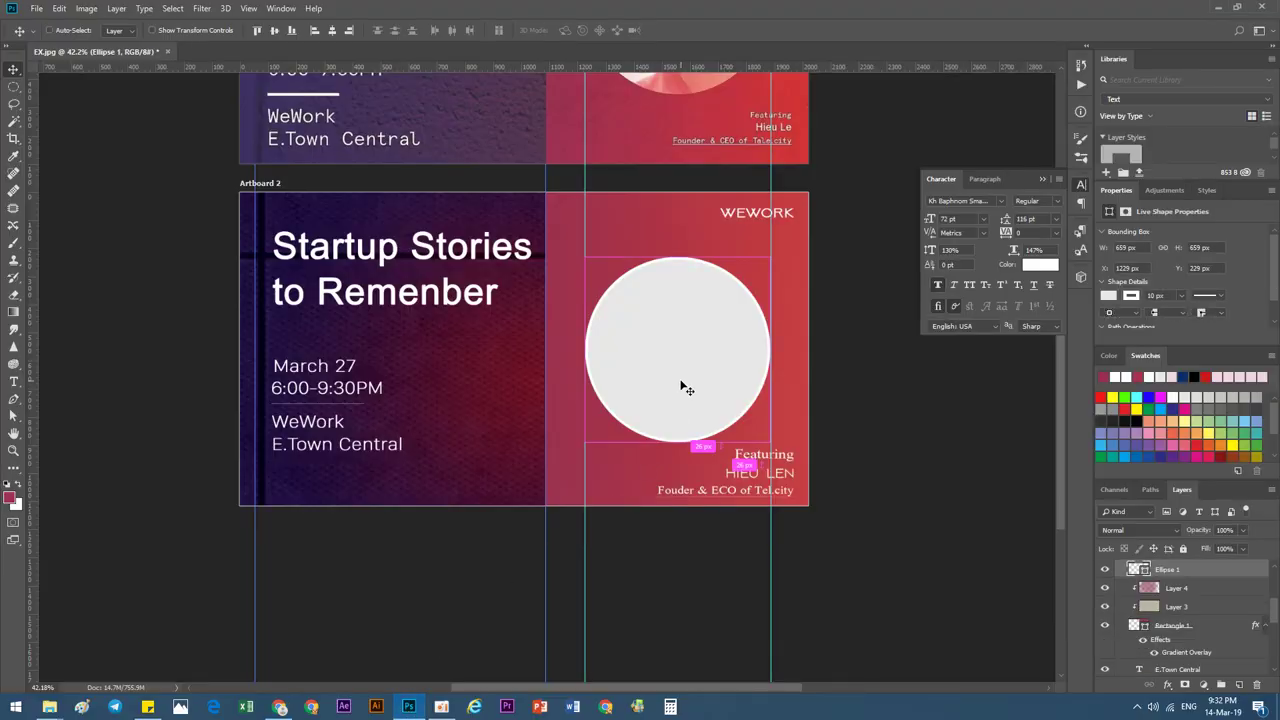
{"action": "key", "text": "ctrl+v"}
{"action": "key", "text": "ctrl+t"}
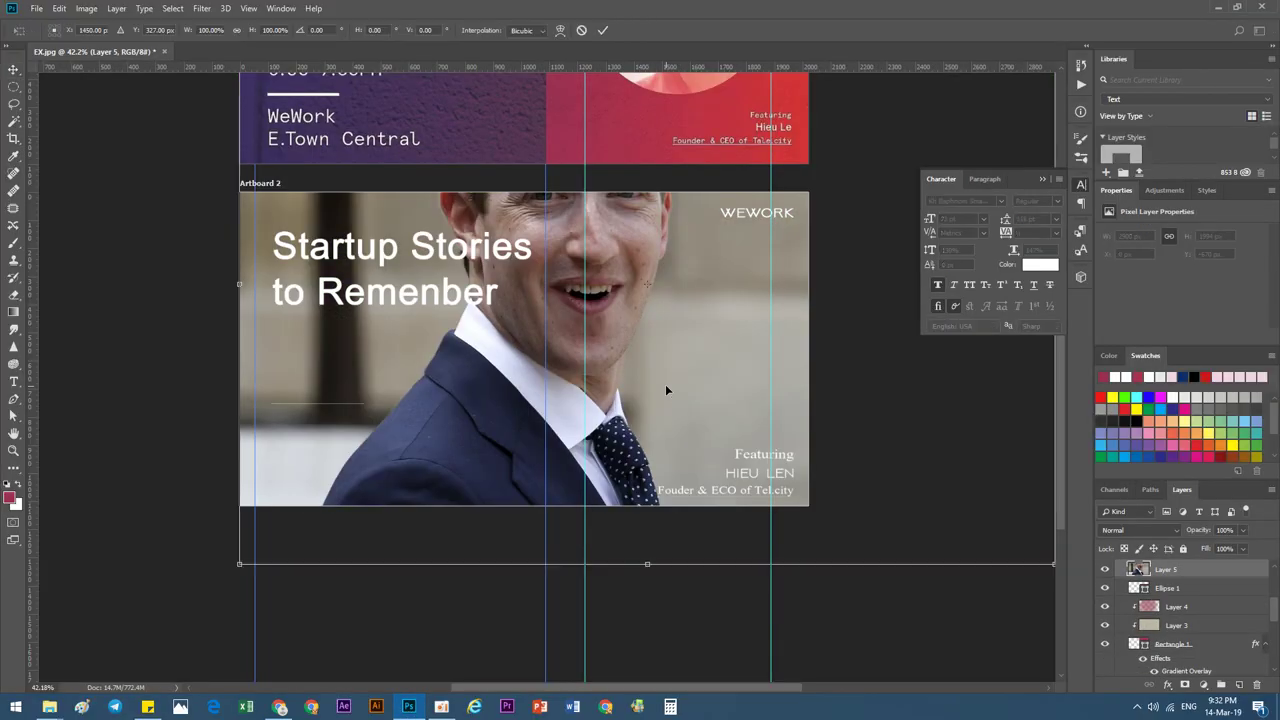
{"action": "scroll", "coordinate": [665, 384], "scroll_direction": "down", "scroll_amount": 2}
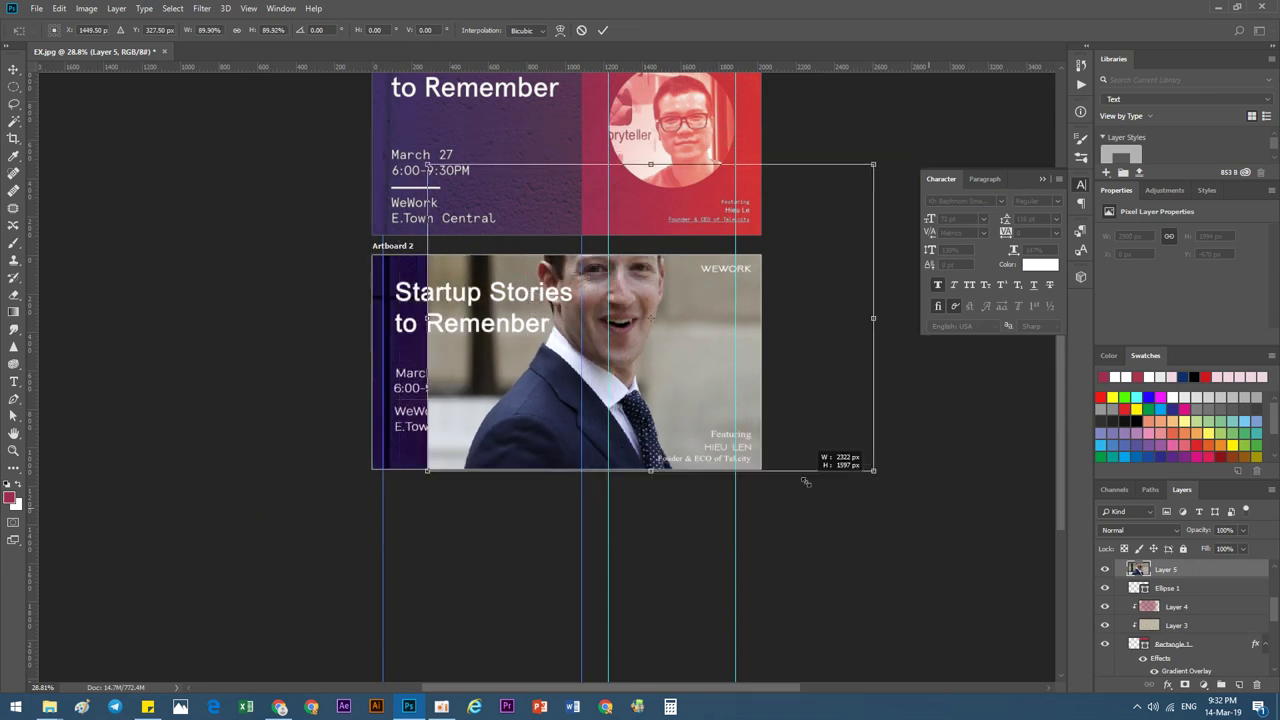
{"action": "left_click_drag", "start_coordinate": [928, 508], "coordinate": [578, 262]}
{"action": "mouse_move", "coordinate": [661, 304]}
{"action": "left_mouse_down"}
{"action": "mouse_move", "coordinate": [704, 396]}
{"action": "mouse_move", "coordinate": [726, 370]}
{"action": "left_mouse_up"}
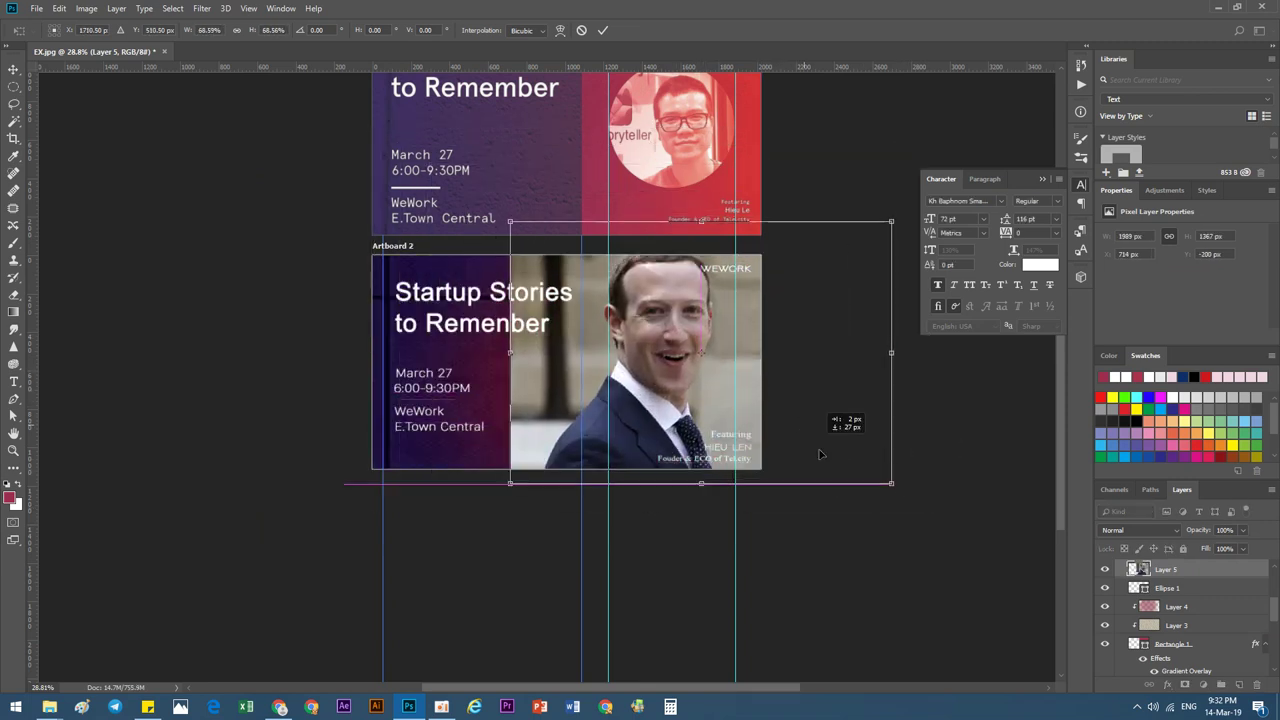
{"action": "left_click_drag", "start_coordinate": [795, 418], "coordinate": [820, 451]}
{"action": "key", "text": "Return"}
Clip the photo into the white circle and scale it to about 61% so the face fits.
{"action": "right_click", "coordinate": [1165, 569]}
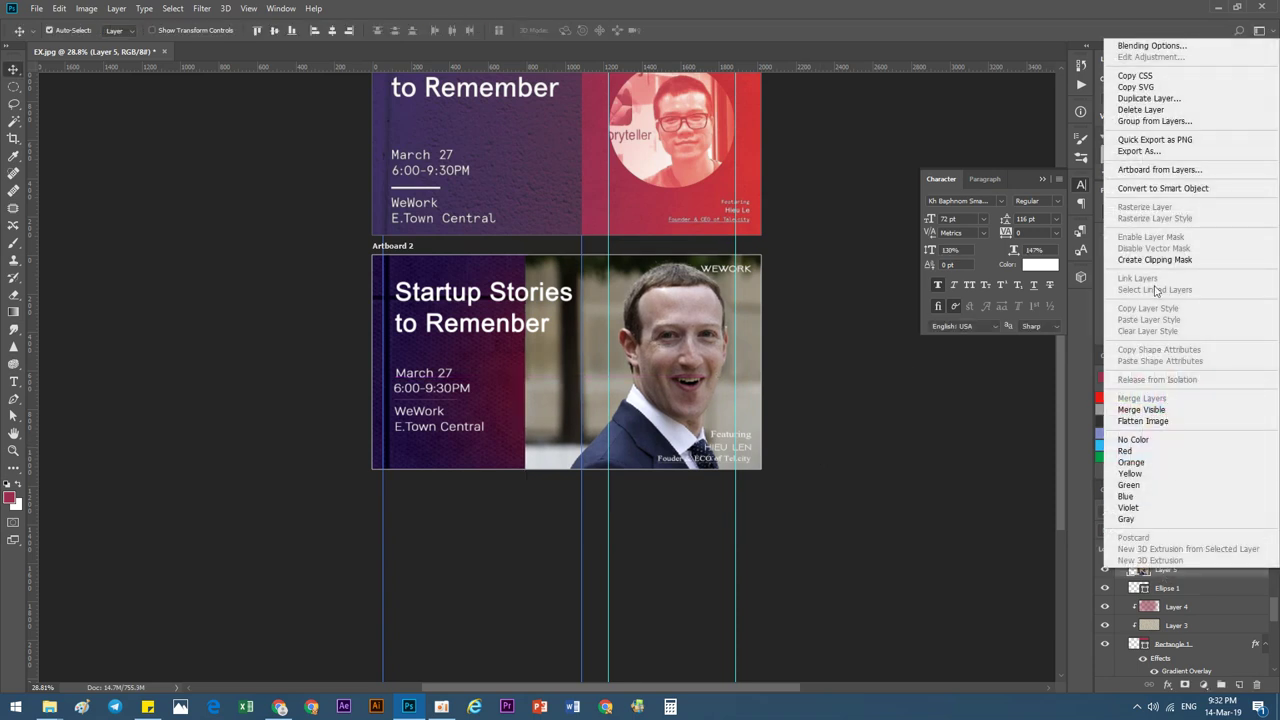
{"action": "left_click", "coordinate": [1160, 264]}
{"action": "key", "text": "ctrl+t"}
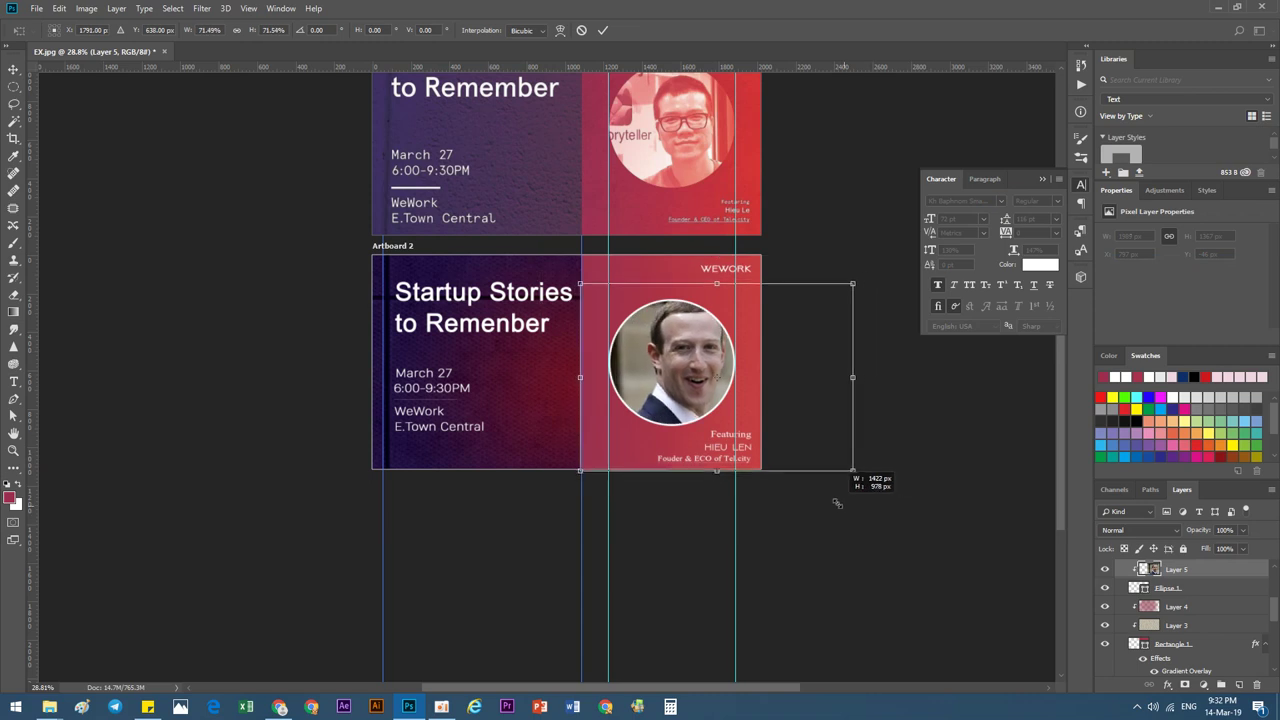
{"action": "left_click_drag", "start_coordinate": [908, 510], "coordinate": [833, 457]}
{"action": "left_click_drag", "start_coordinate": [810, 394], "coordinate": [814, 366]}
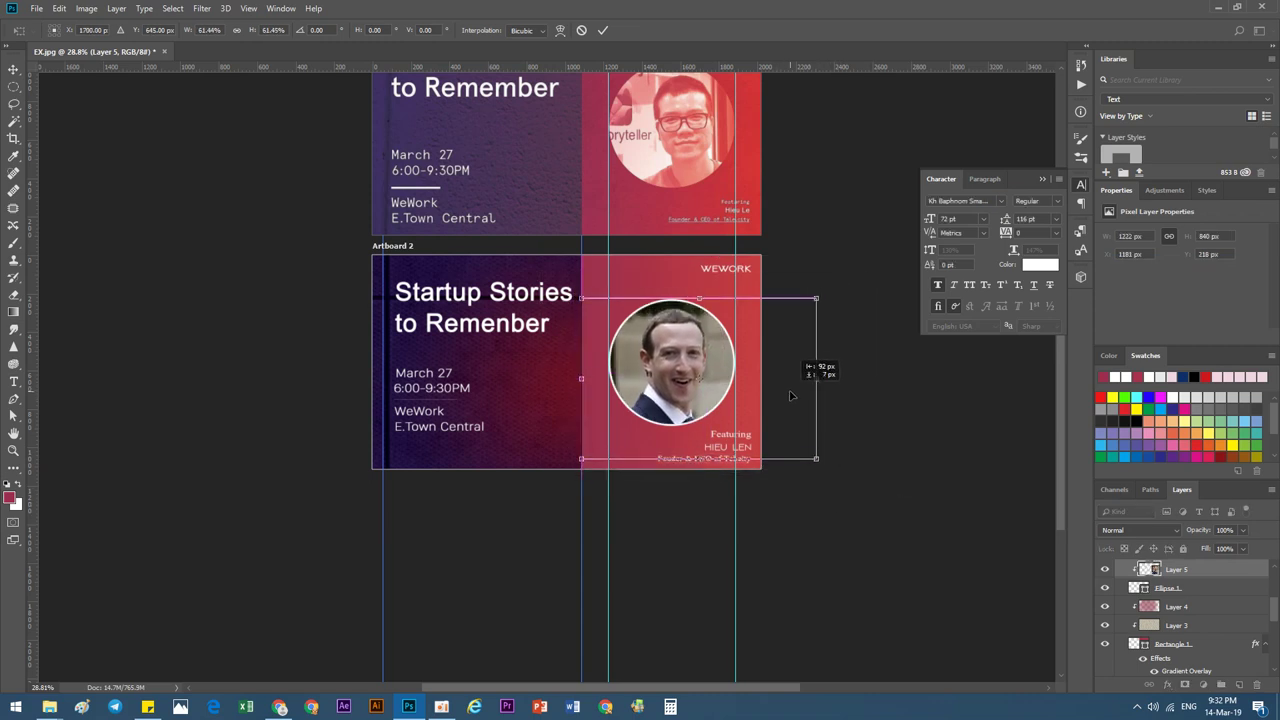
{"action": "left_click_drag", "start_coordinate": [810, 457], "coordinate": [783, 421]}
{"action": "key", "text": "Down"}
{"action": "key", "text": "Down"}
{"action": "key", "text": "Down"}
{"action": "key", "text": "Right"}
{"action": "key", "text": "Right"}
{"action": "key", "text": "Right"}
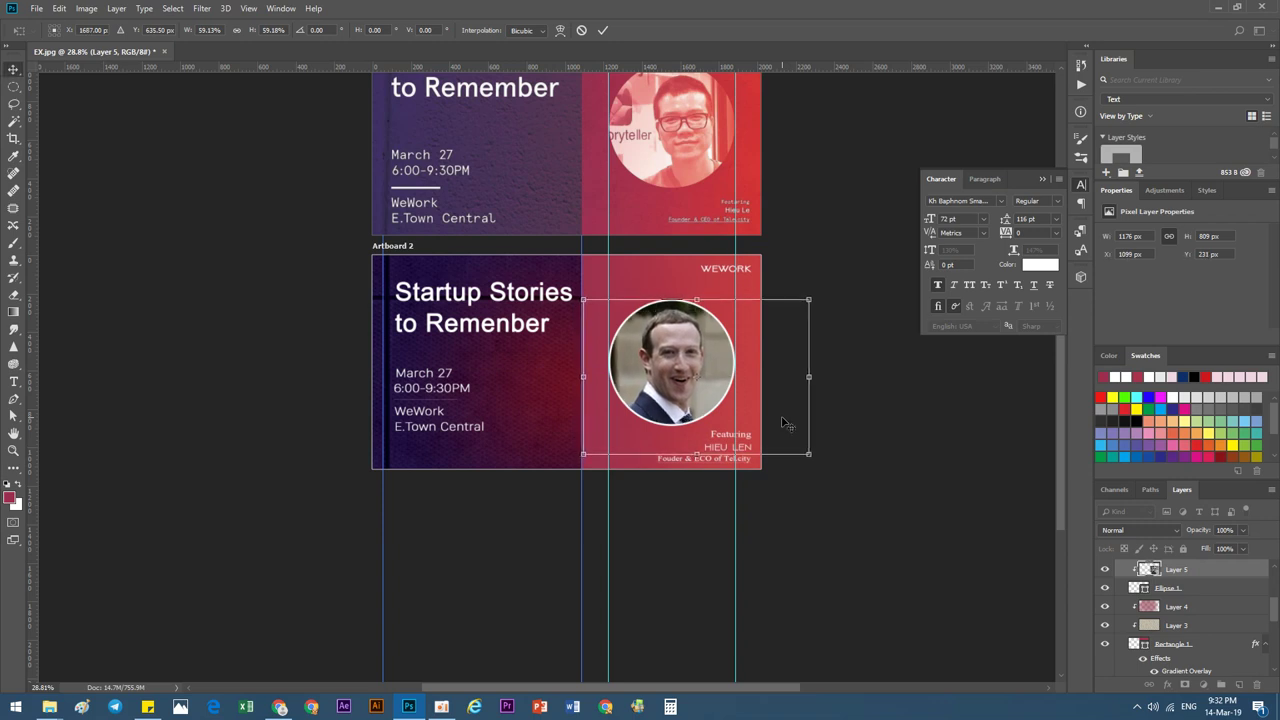
{"action": "key", "text": "Return"}
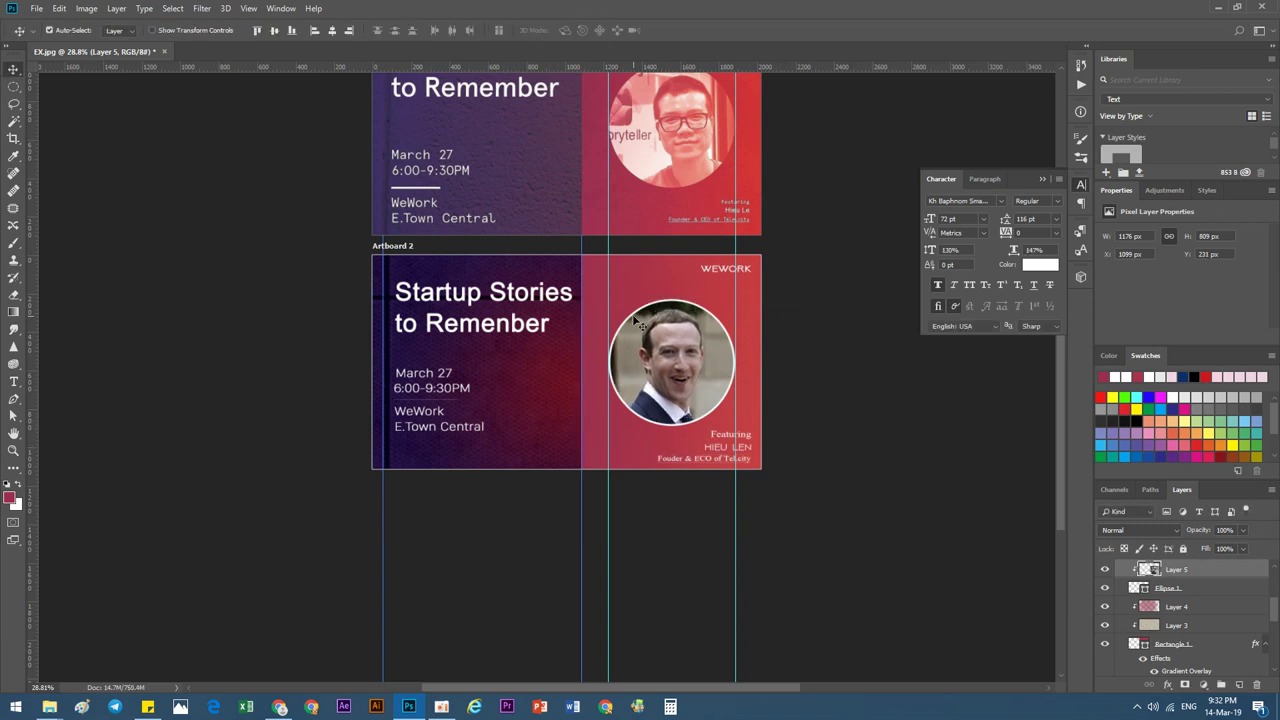
{"action": "scroll", "coordinate": [637, 320], "scroll_direction": "down", "scroll_amount": 2}
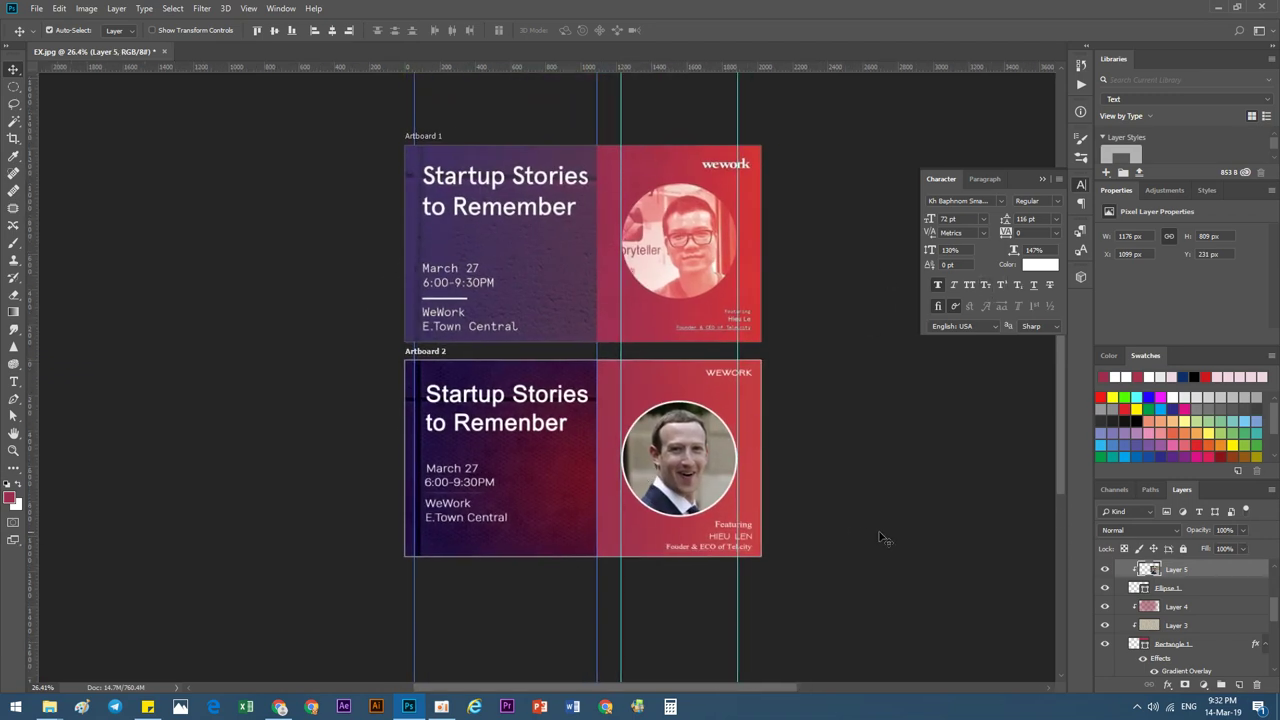
Set Ellipse 1's stroke to none, removing the white ring.
{"action": "key", "text": "u"}
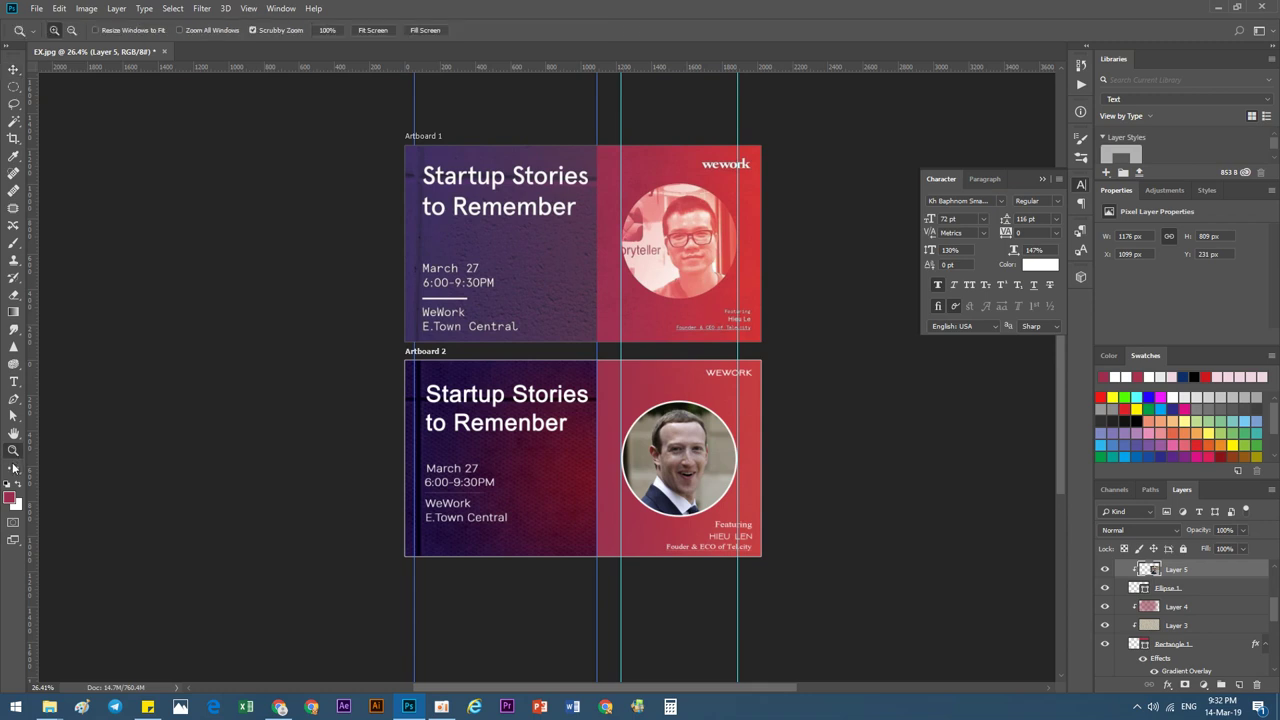
{"action": "left_click", "coordinate": [170, 30]}
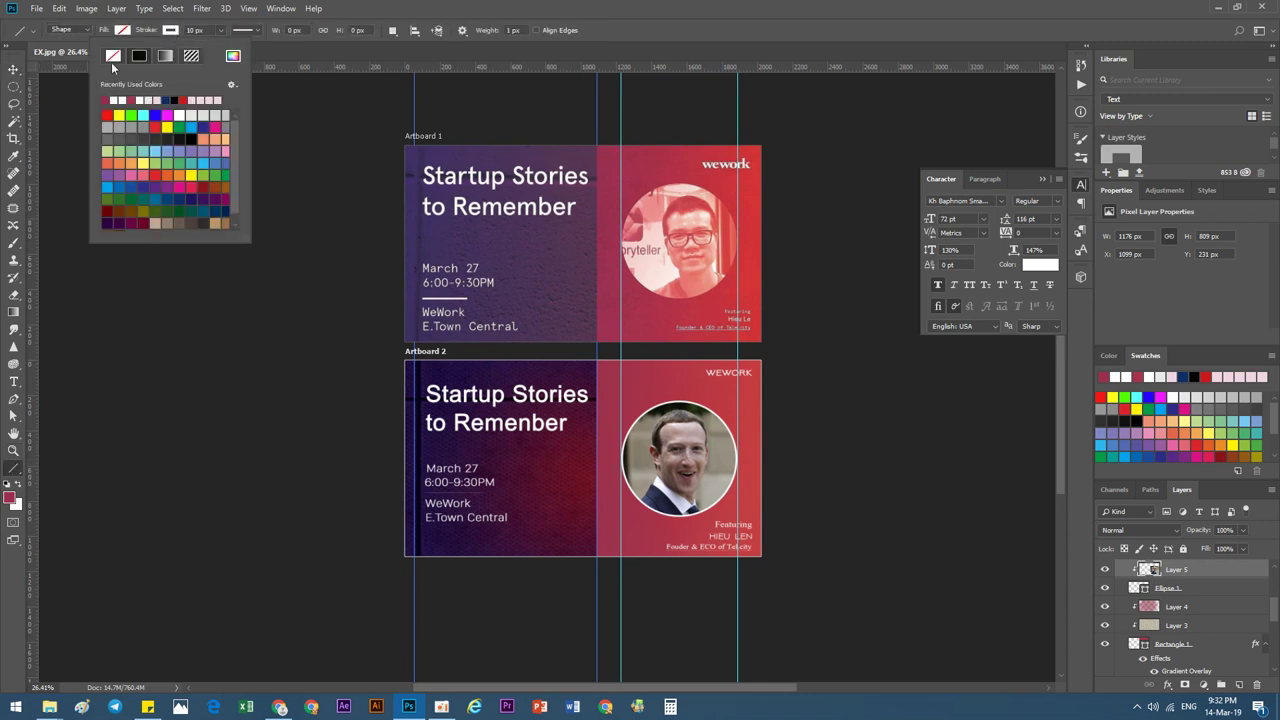
{"action": "left_click", "coordinate": [8, 72]}
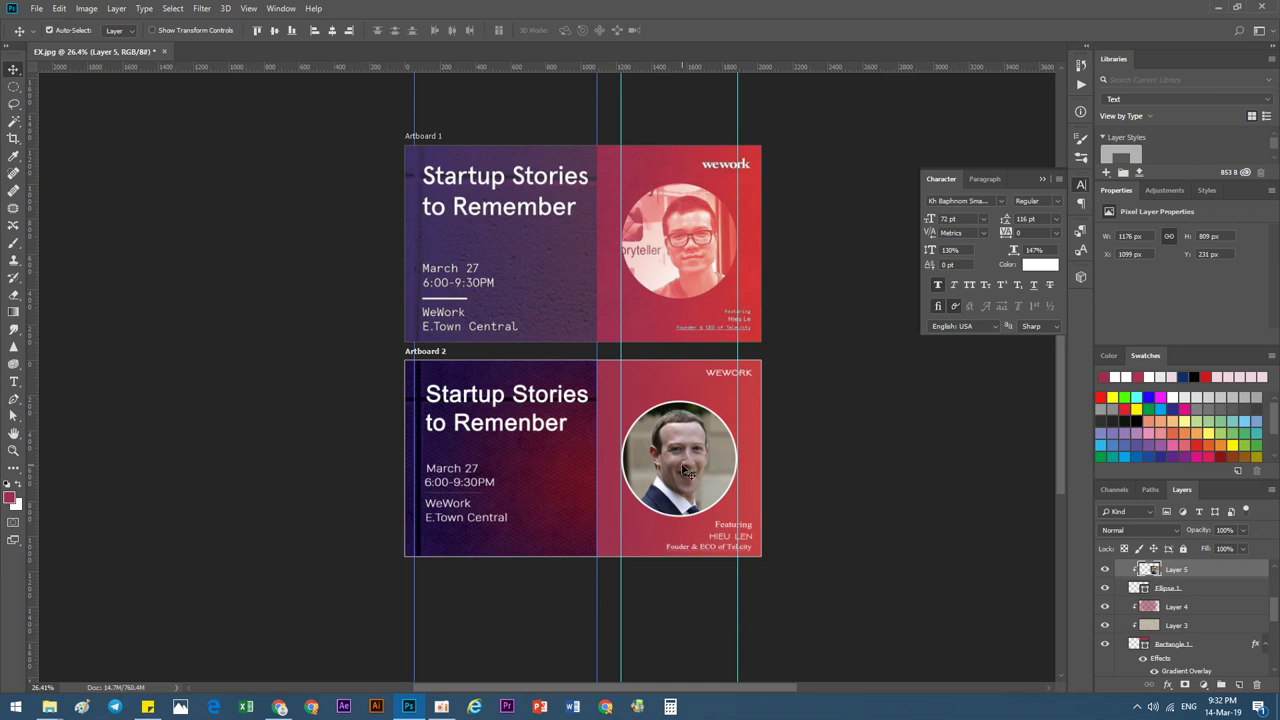
{"action": "left_click", "coordinate": [1158, 587]}
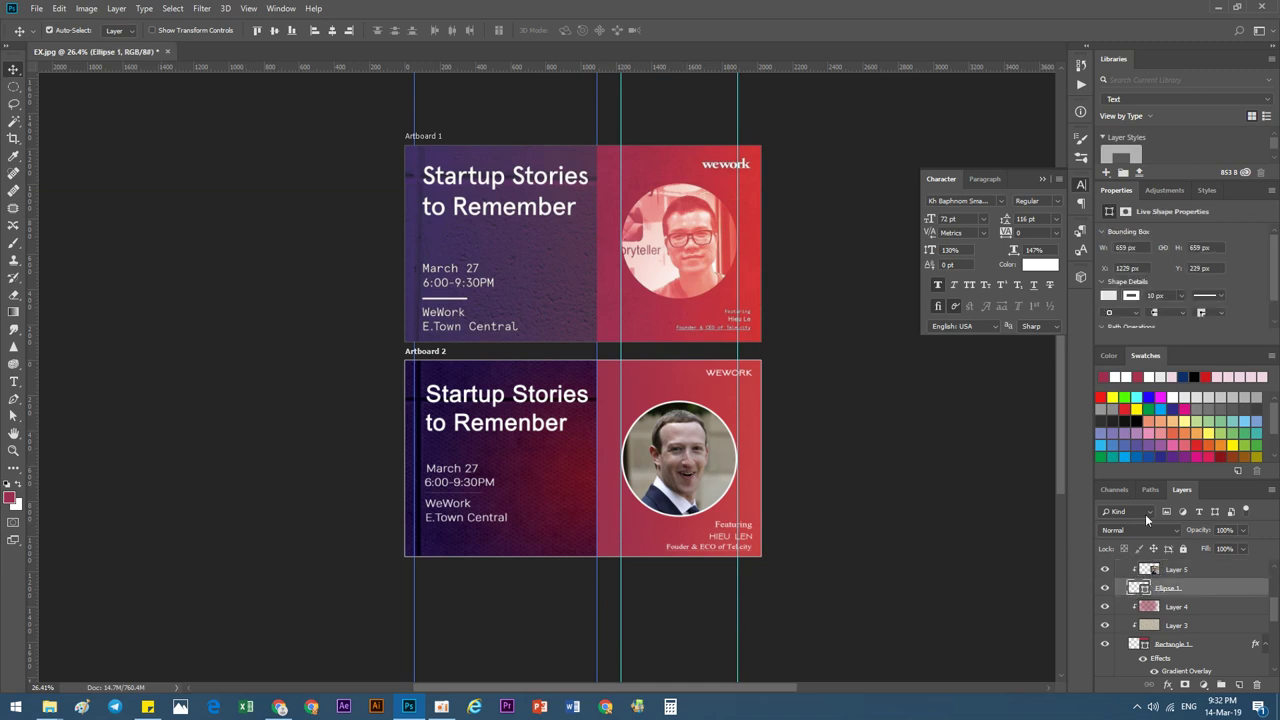
{"action": "left_click", "coordinate": [1137, 297]}
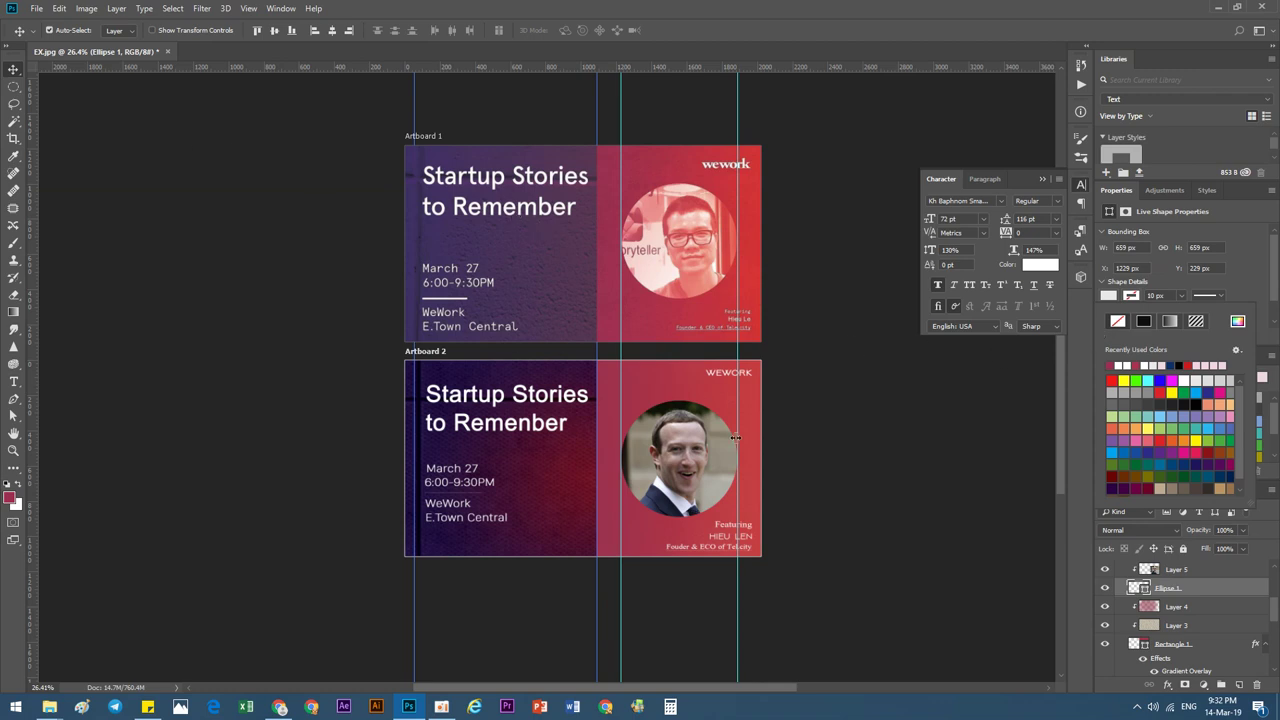
{"action": "left_click", "coordinate": [1192, 588]}
Add an empty layer above Layer 5 and clip it to the photo.
{"action": "left_click", "coordinate": [1191, 571]}
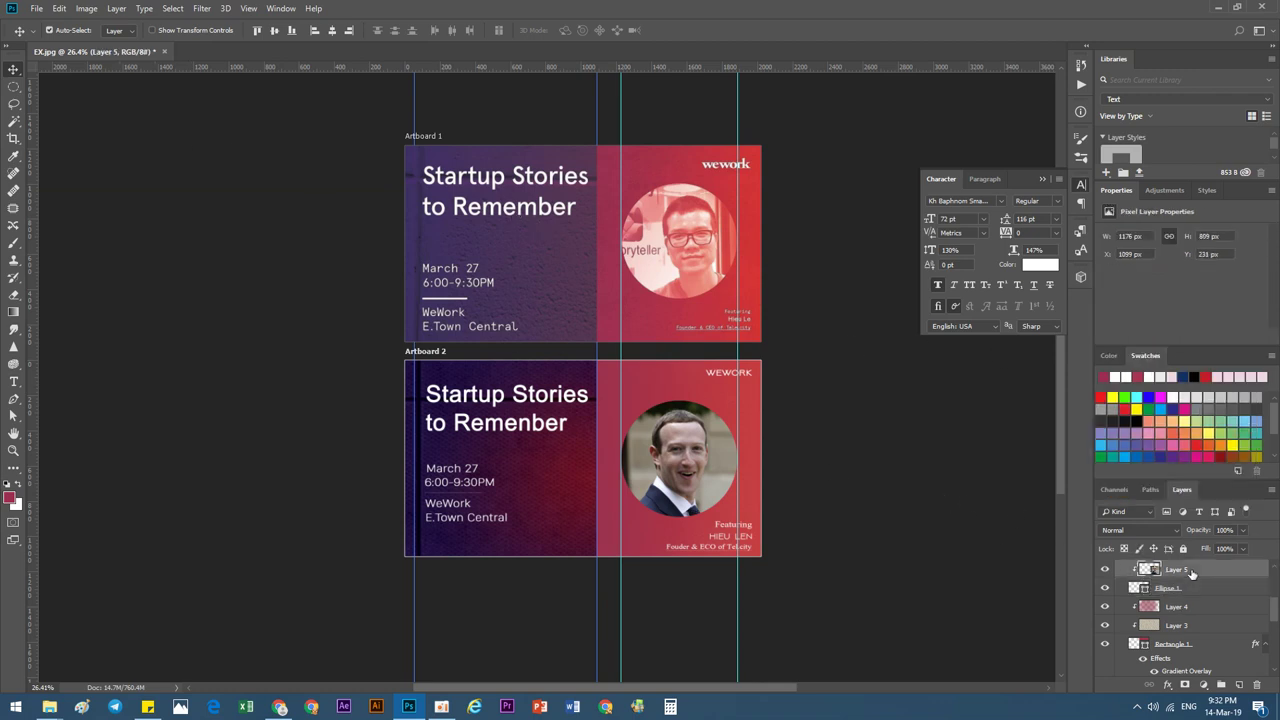
{"action": "left_click", "coordinate": [1239, 686]}
{"action": "right_click", "coordinate": [1188, 571]}
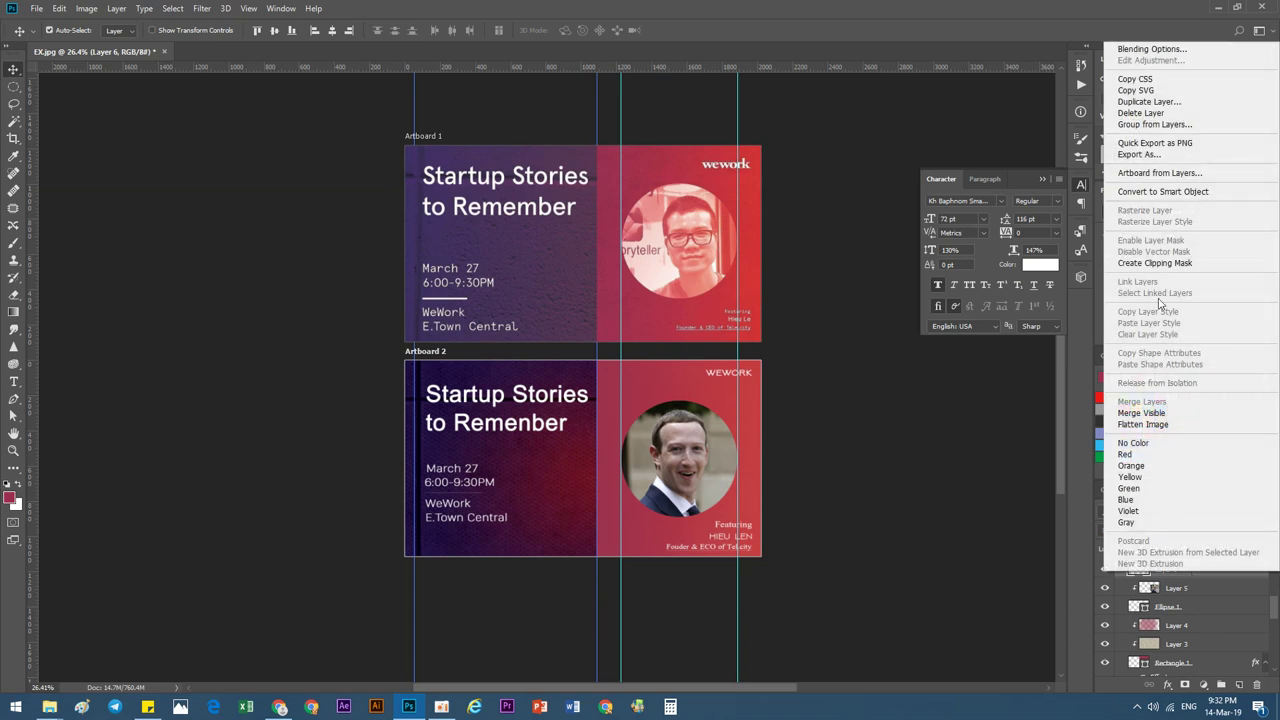
{"action": "left_click", "coordinate": [1158, 264]}
{"action": "left_click", "coordinate": [1158, 264]}
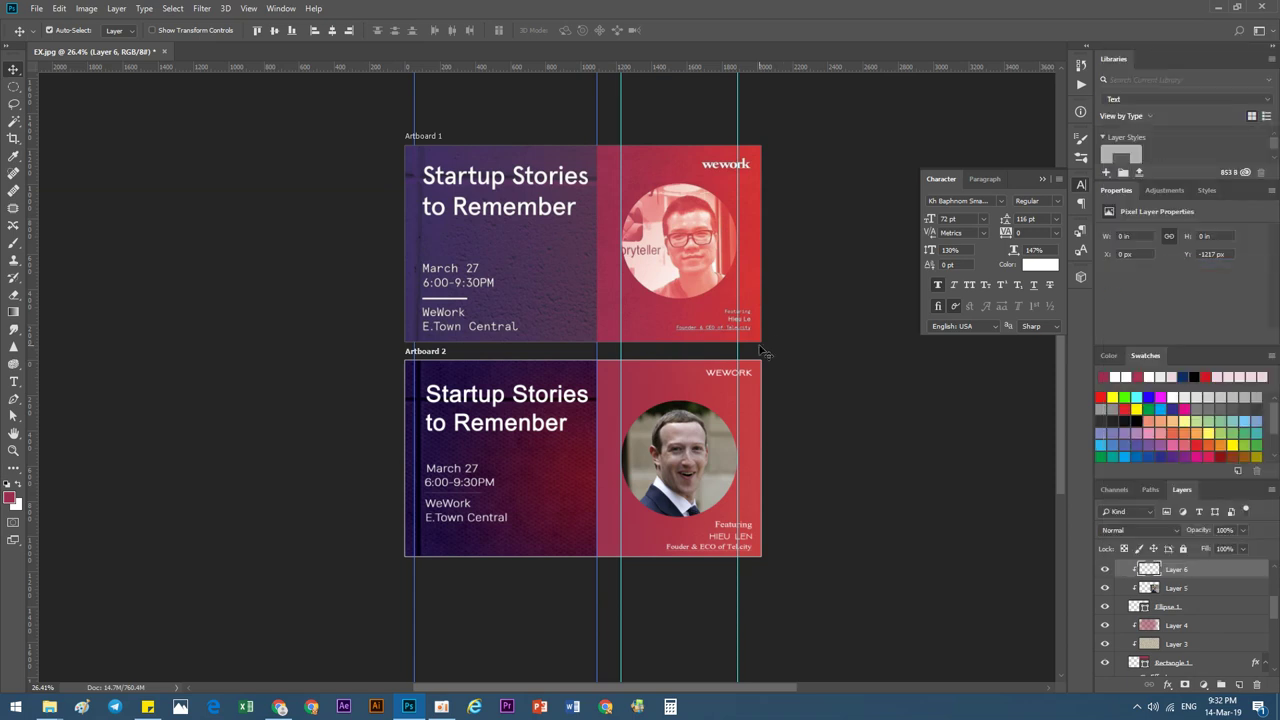
Discard a trial red brush wash and add a fresh empty layer clipped to the photo.
{"action": "key", "text": "b"}
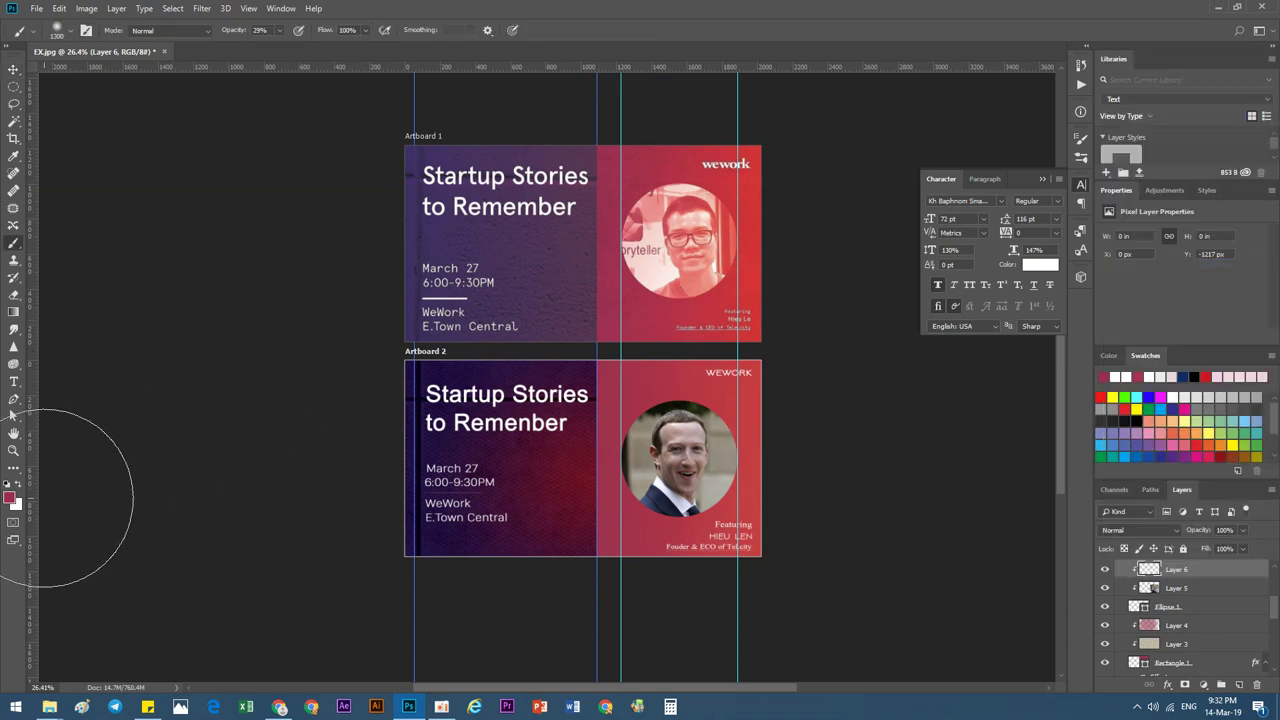
{"action": "mouse_move", "coordinate": [578, 408]}
{"action": "left_mouse_down"}
{"action": "mouse_move", "coordinate": [686, 456]}
{"action": "mouse_move", "coordinate": [590, 480]}
{"action": "mouse_move", "coordinate": [650, 440]}
{"action": "mouse_move", "coordinate": [688, 457]}
{"action": "left_mouse_up"}
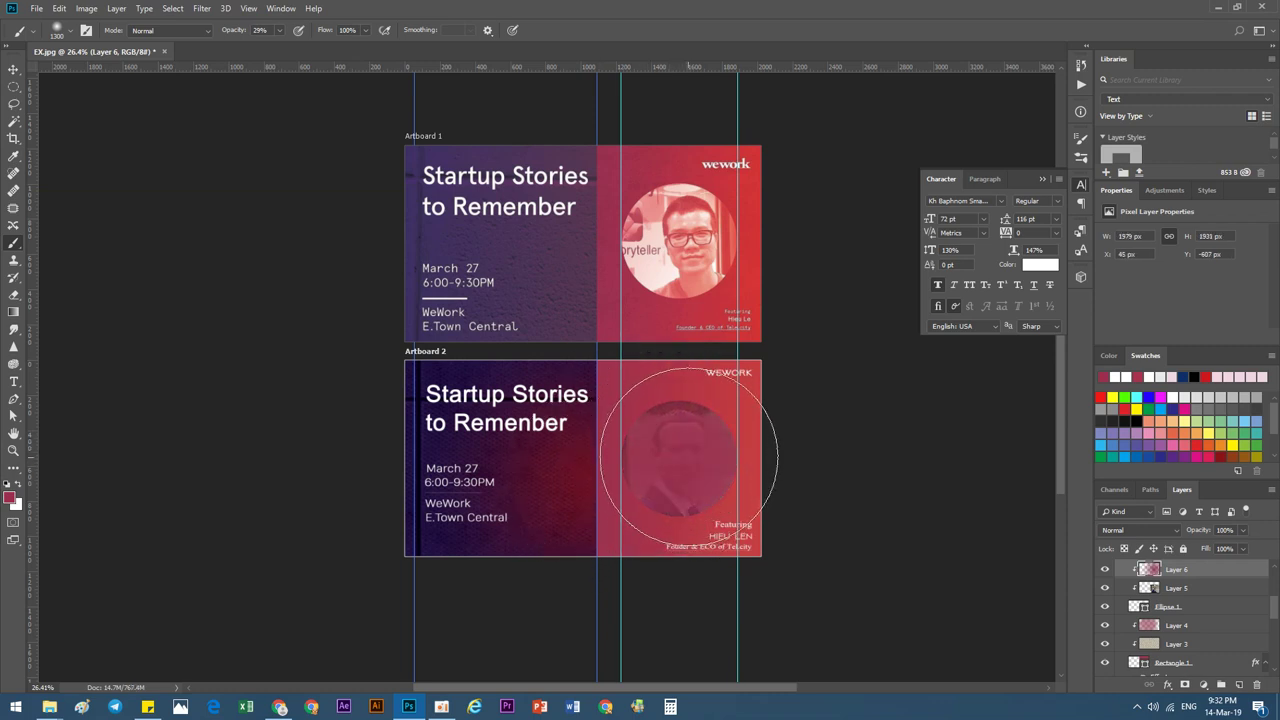
{"action": "key", "text": "Delete"}
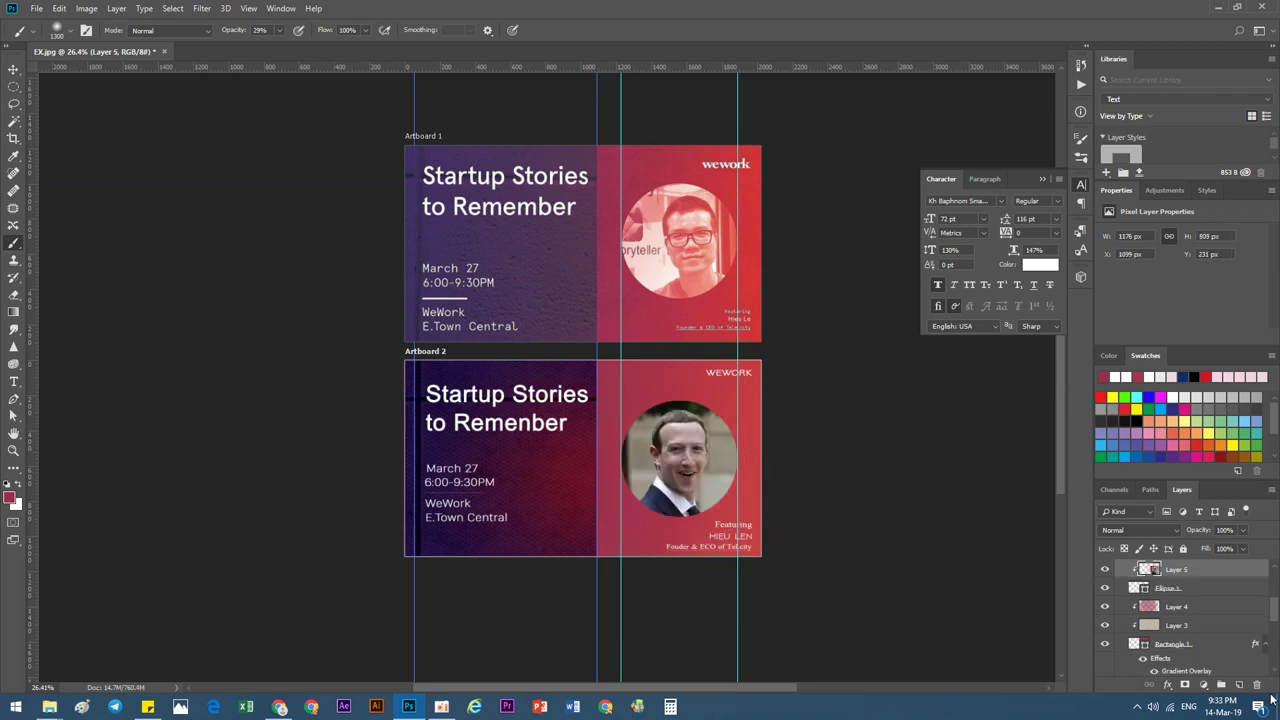
{"action": "left_click", "coordinate": [1239, 685]}
{"action": "right_click", "coordinate": [1178, 580]}
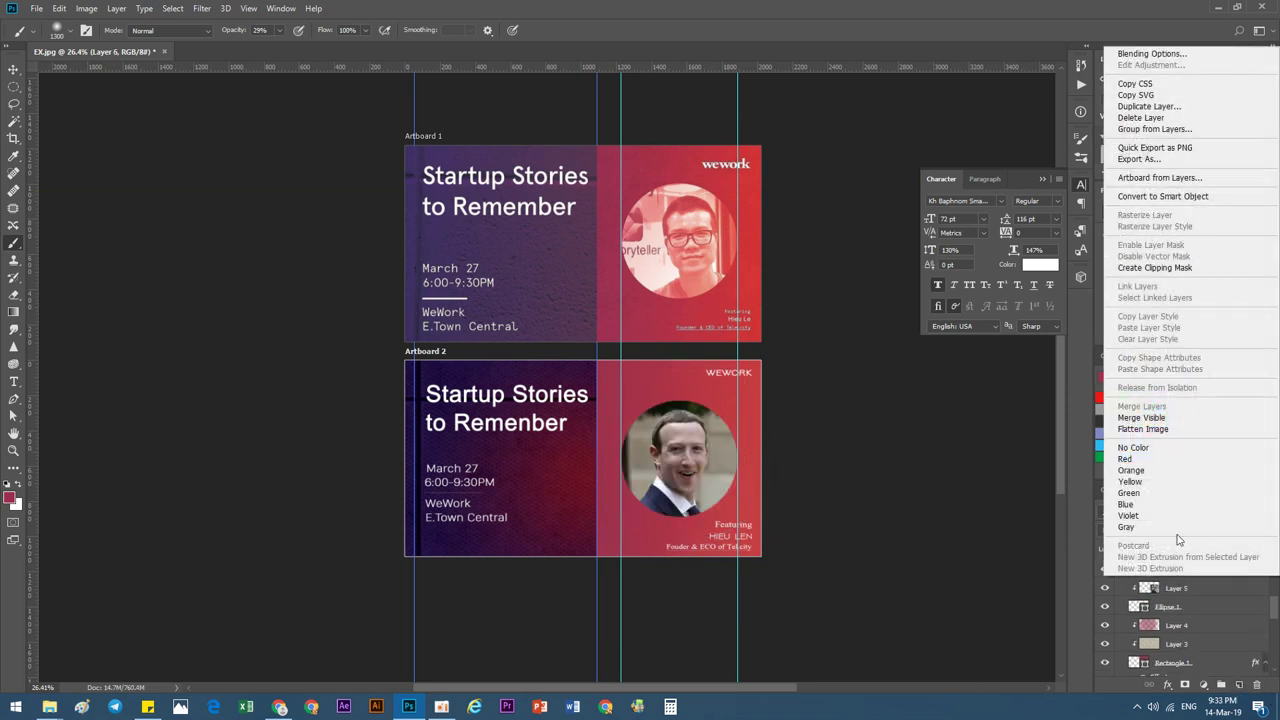
{"action": "left_click", "coordinate": [1158, 268]}
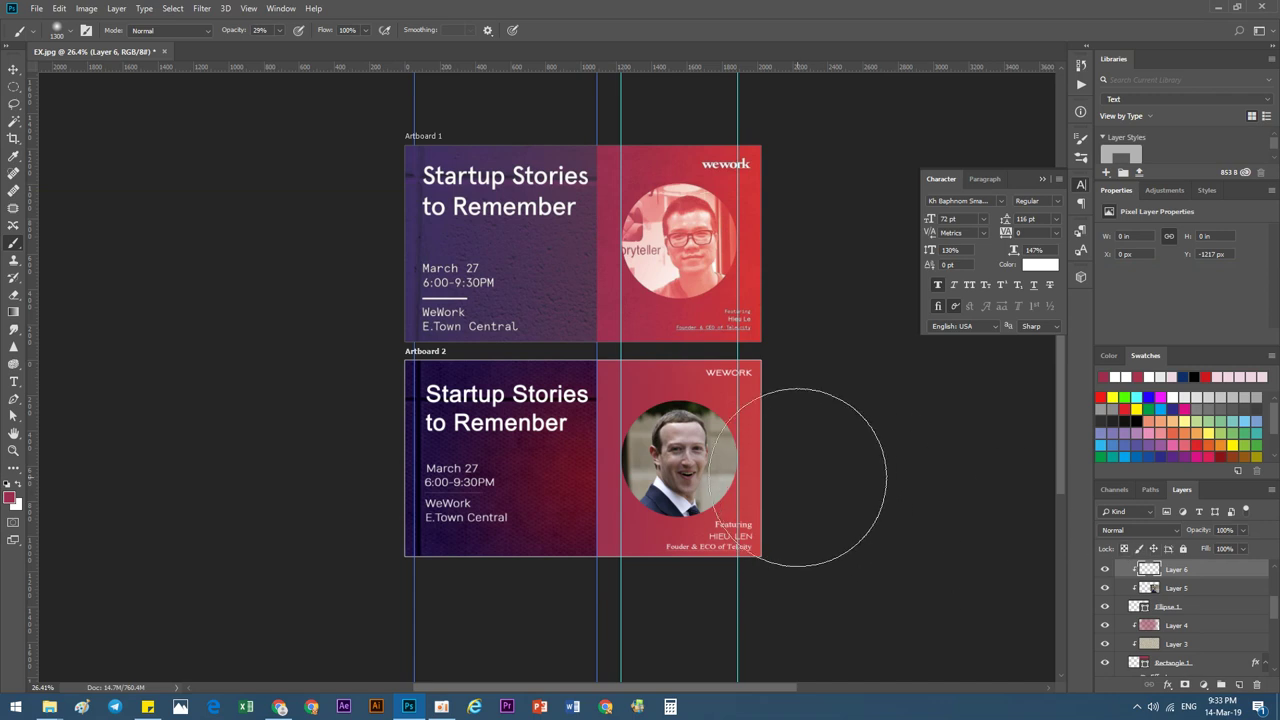
Fill the clipped layer with the artboard's sampled red and set it to Soft Light.
{"action": "key", "text": "i"}
{"action": "left_click", "coordinate": [752, 268]}
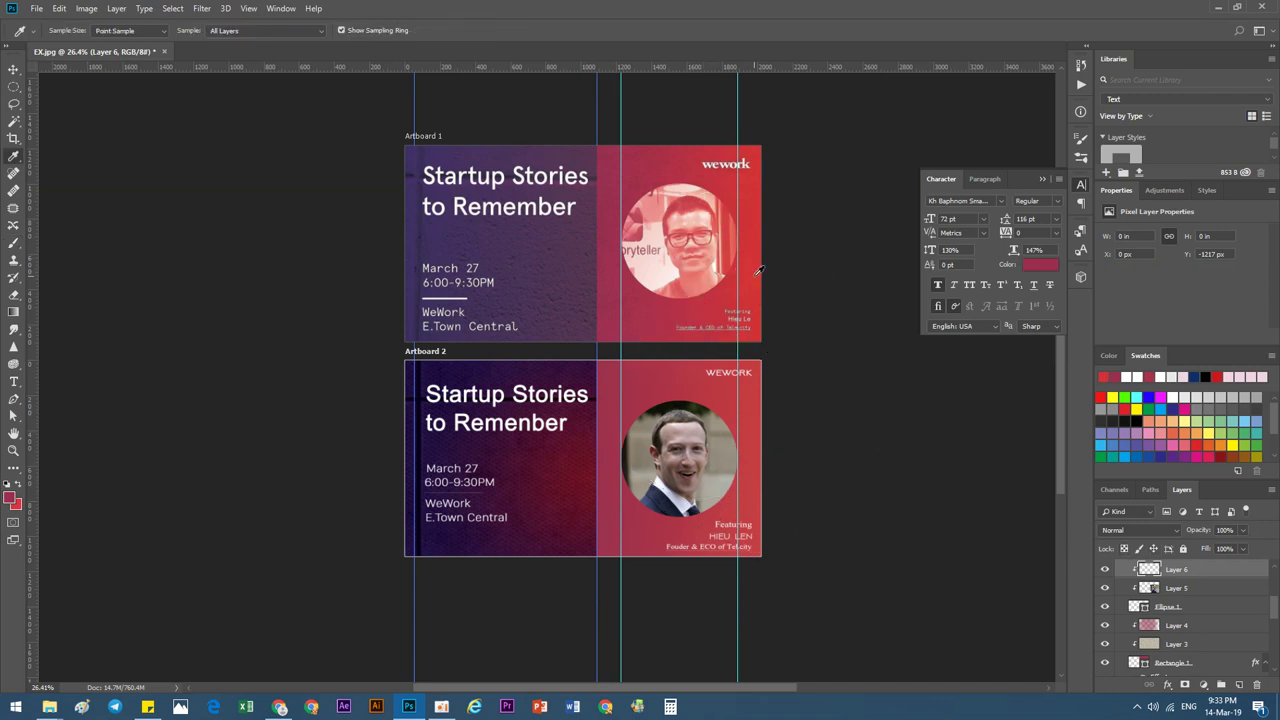
{"action": "key", "text": "alt+BackSpace"}
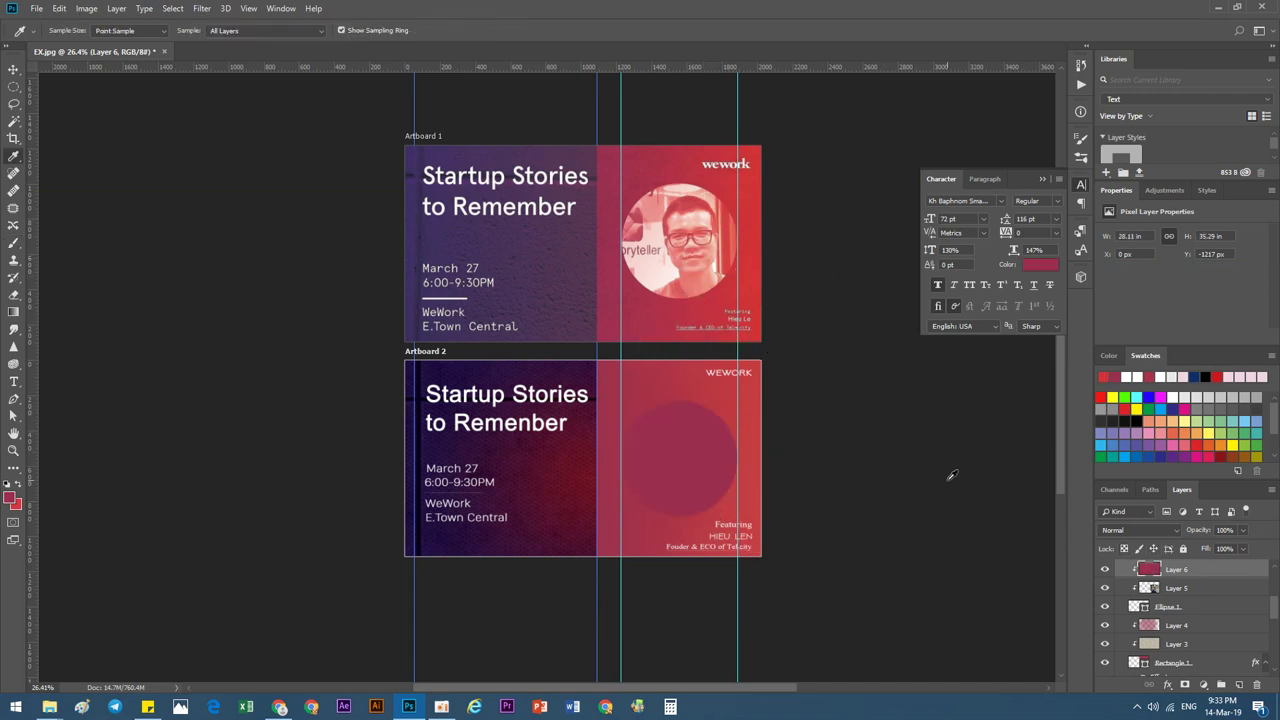
{"action": "left_click", "coordinate": [1135, 530]}
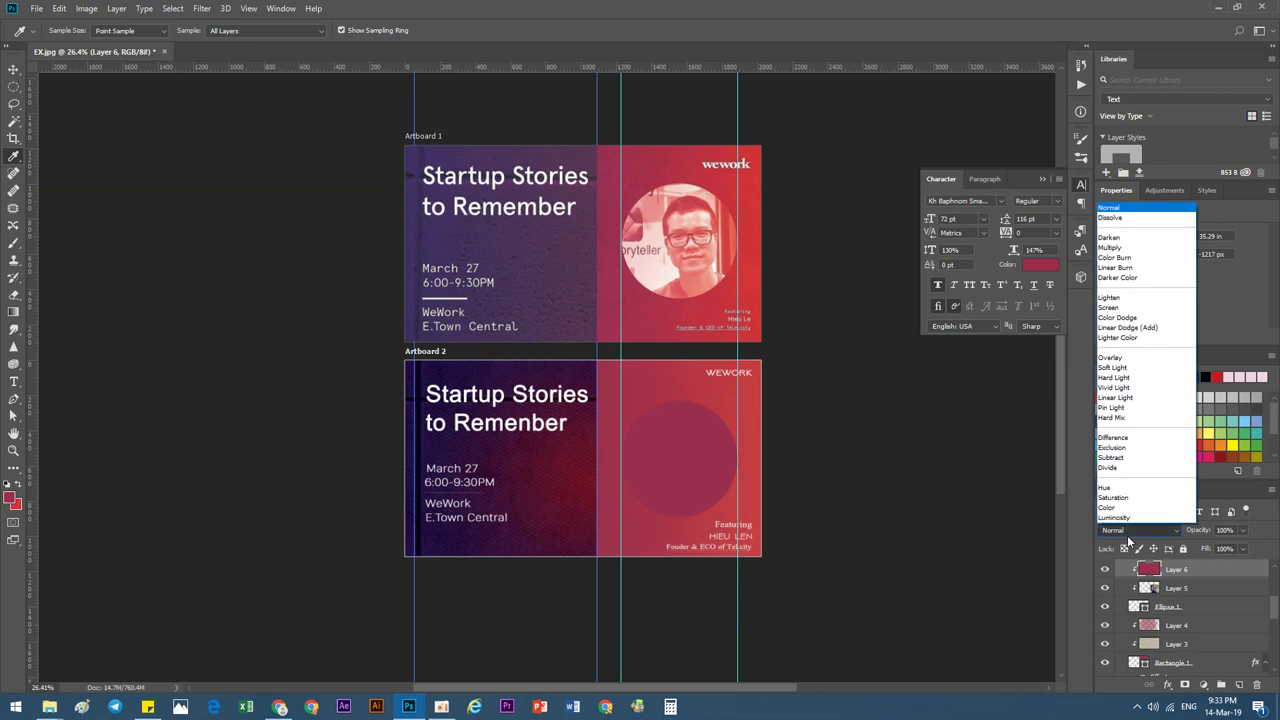
{"action": "left_click", "coordinate": [1127, 376]}
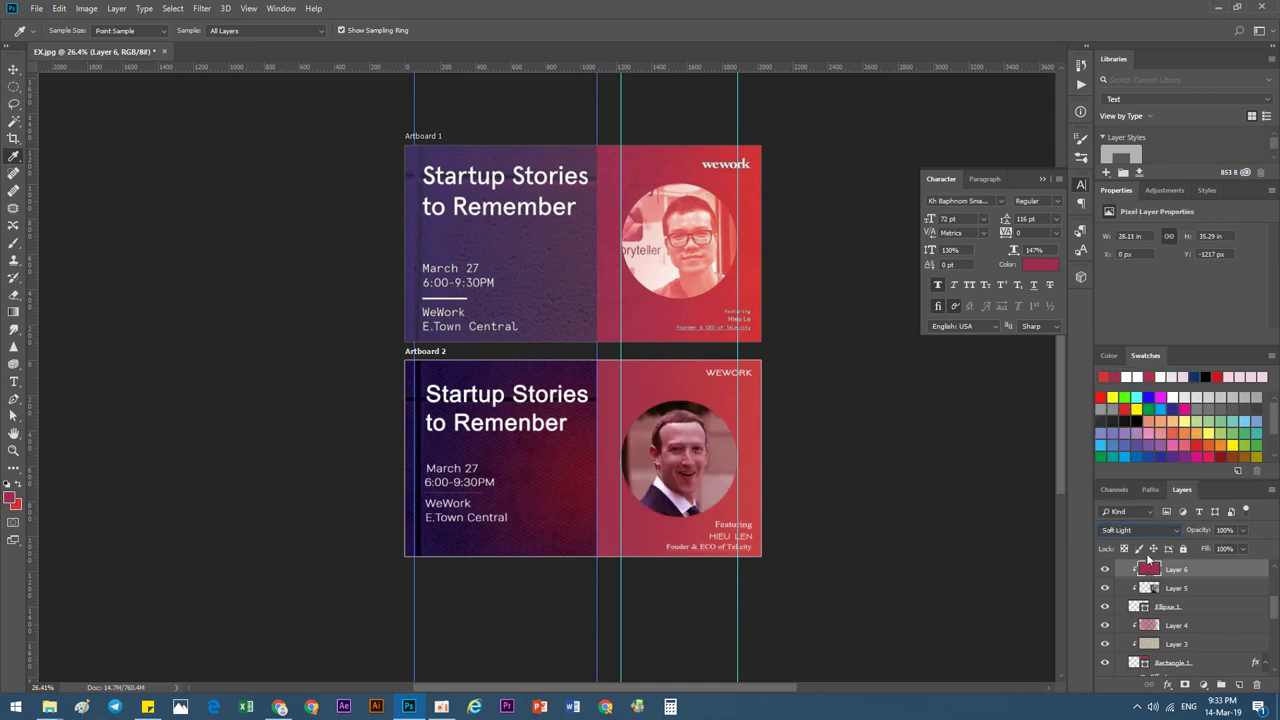
{"action": "scroll", "coordinate": [1137, 535], "scroll_direction": "up", "scroll_amount": 1}
{"action": "scroll", "coordinate": [1137, 535], "scroll_direction": "down", "scroll_amount": 2}
{"action": "scroll", "coordinate": [1136, 529], "scroll_direction": "down", "scroll_amount": 1}
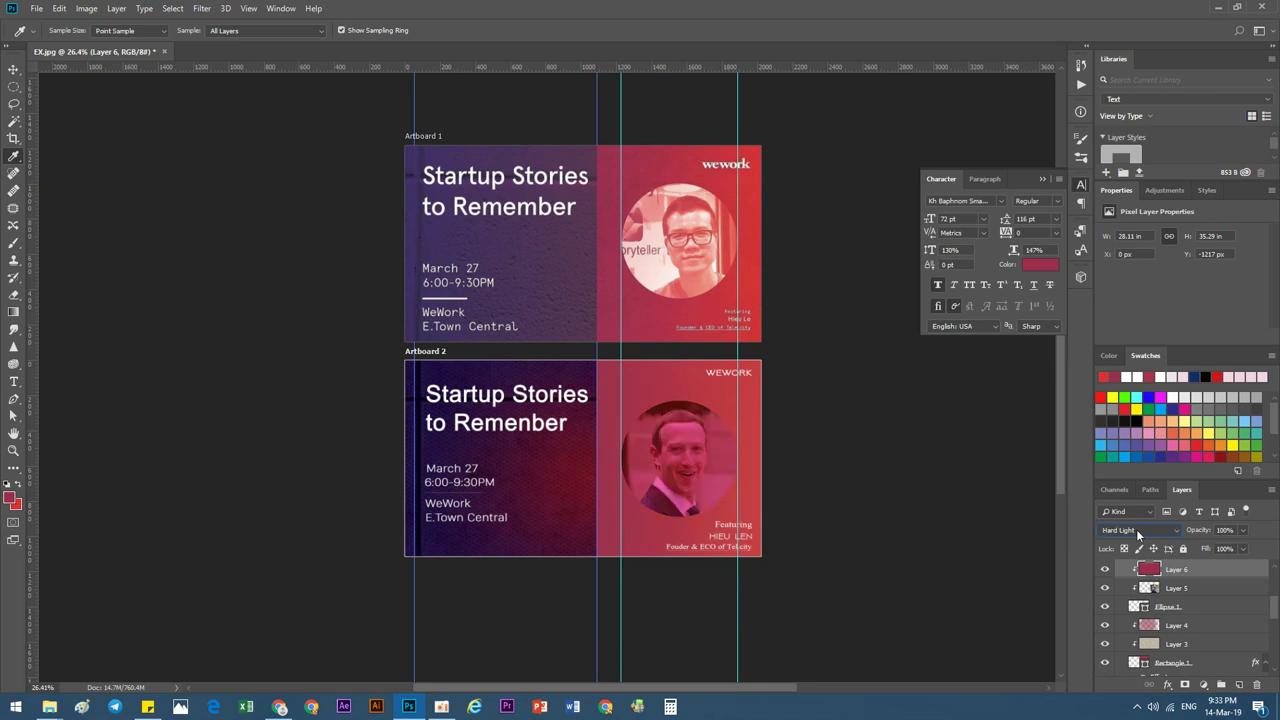
{"action": "scroll", "coordinate": [1136, 529], "scroll_direction": "up", "scroll_amount": 1}
{"action": "scroll", "coordinate": [1136, 529], "scroll_direction": "up", "scroll_amount": 1}
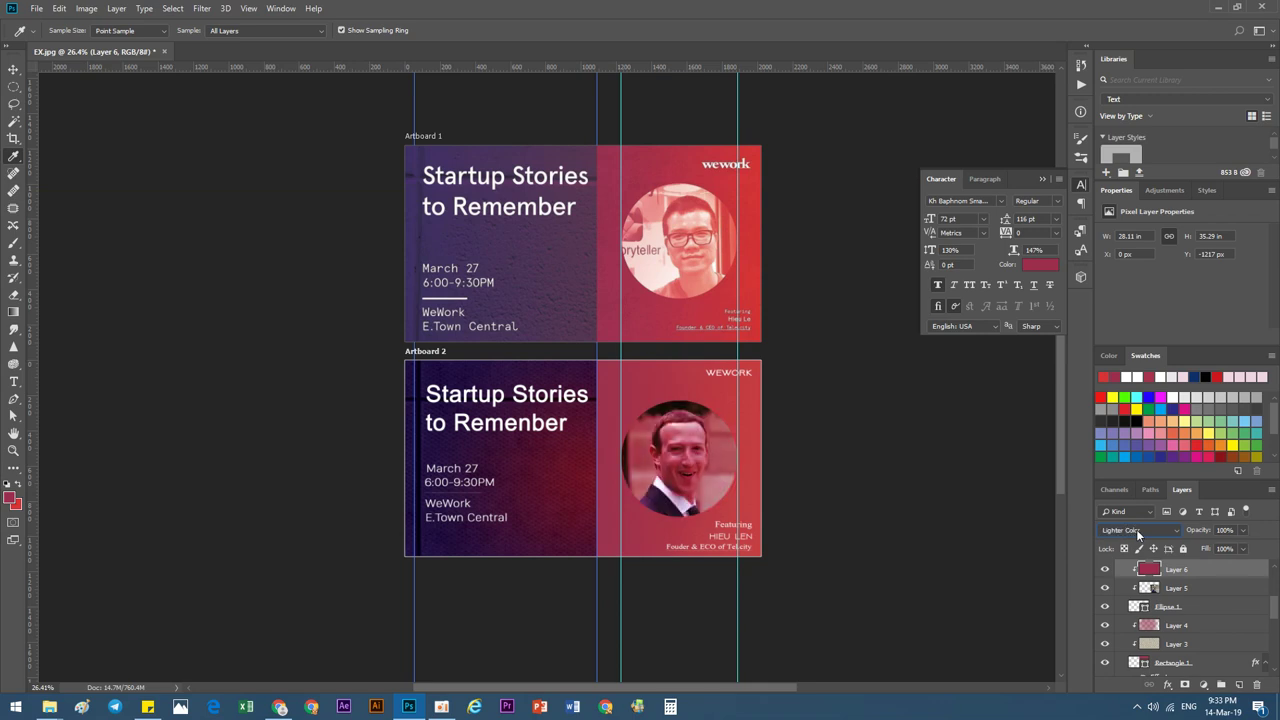
{"action": "scroll", "coordinate": [1136, 529], "scroll_direction": "up", "scroll_amount": 1}
{"action": "scroll", "coordinate": [1136, 529], "scroll_direction": "up", "scroll_amount": 1}
{"action": "scroll", "coordinate": [1136, 529], "scroll_direction": "up", "scroll_amount": 1}
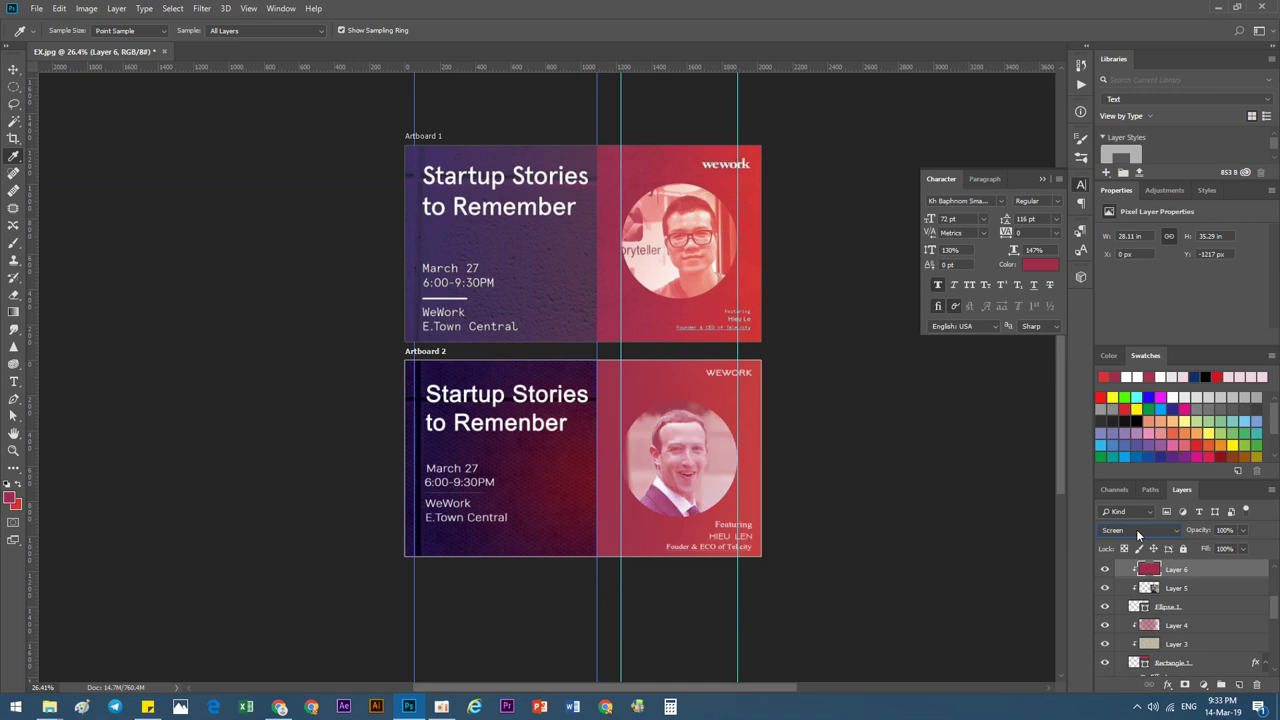
{"action": "scroll", "coordinate": [1136, 529], "scroll_direction": "up", "scroll_amount": 1}
{"action": "scroll", "coordinate": [1136, 529], "scroll_direction": "up", "scroll_amount": 1}
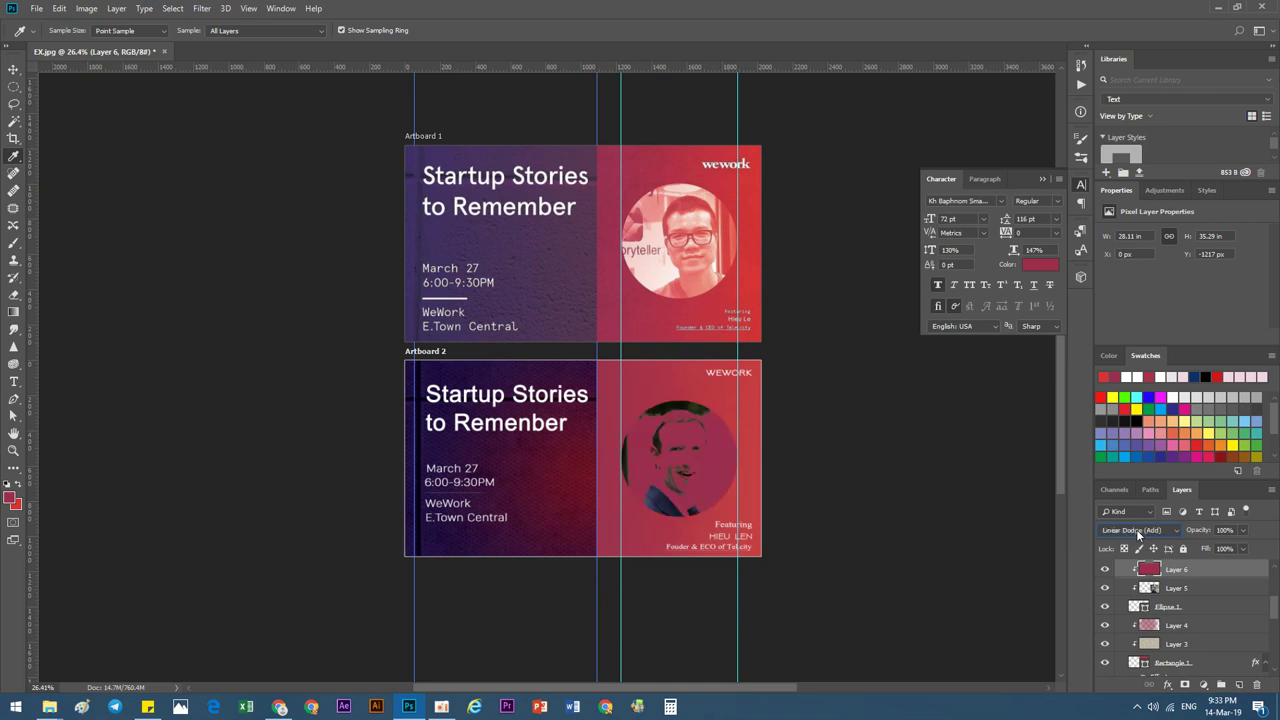
{"action": "scroll", "coordinate": [1136, 529], "scroll_direction": "down", "scroll_amount": 2}
{"action": "scroll", "coordinate": [1136, 529], "scroll_direction": "down", "scroll_amount": 1}
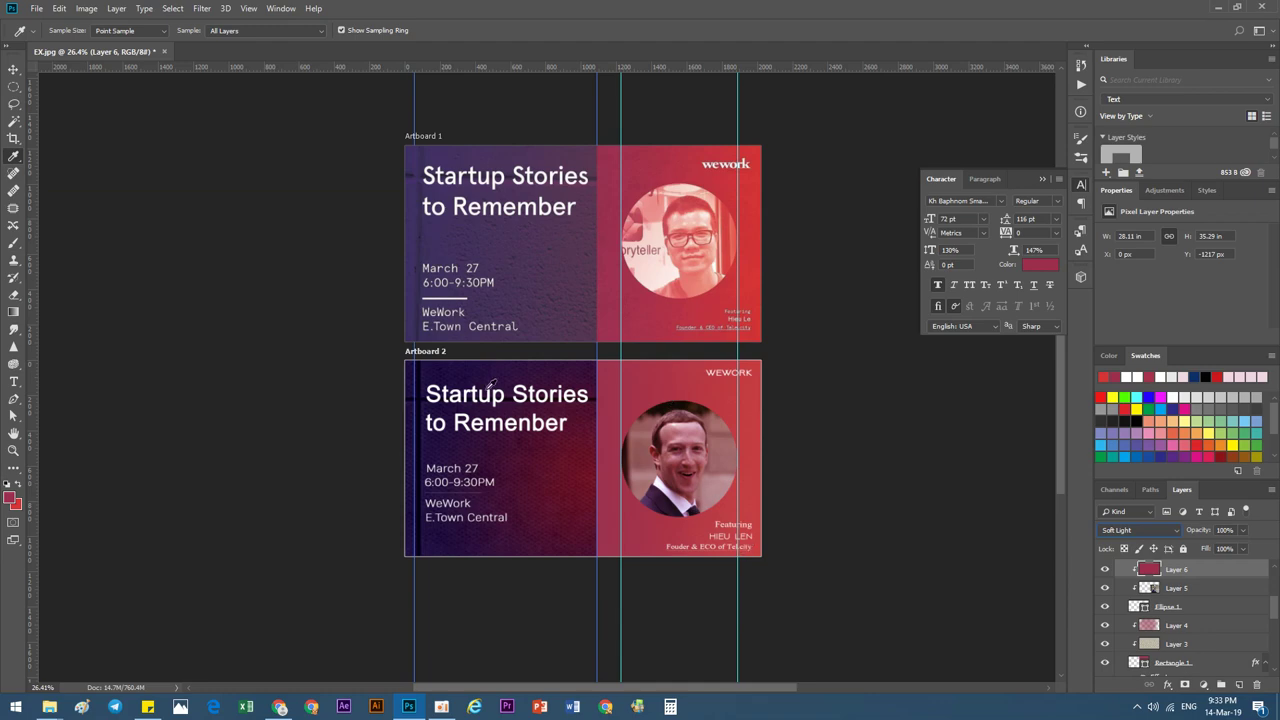
{"action": "left_click", "coordinate": [14, 68]}
Erase the red tint over the face at 26% opacity, then add an empty layer above Layer 6.
{"action": "scroll", "coordinate": [632, 476], "scroll_direction": "up", "scroll_amount": 3}
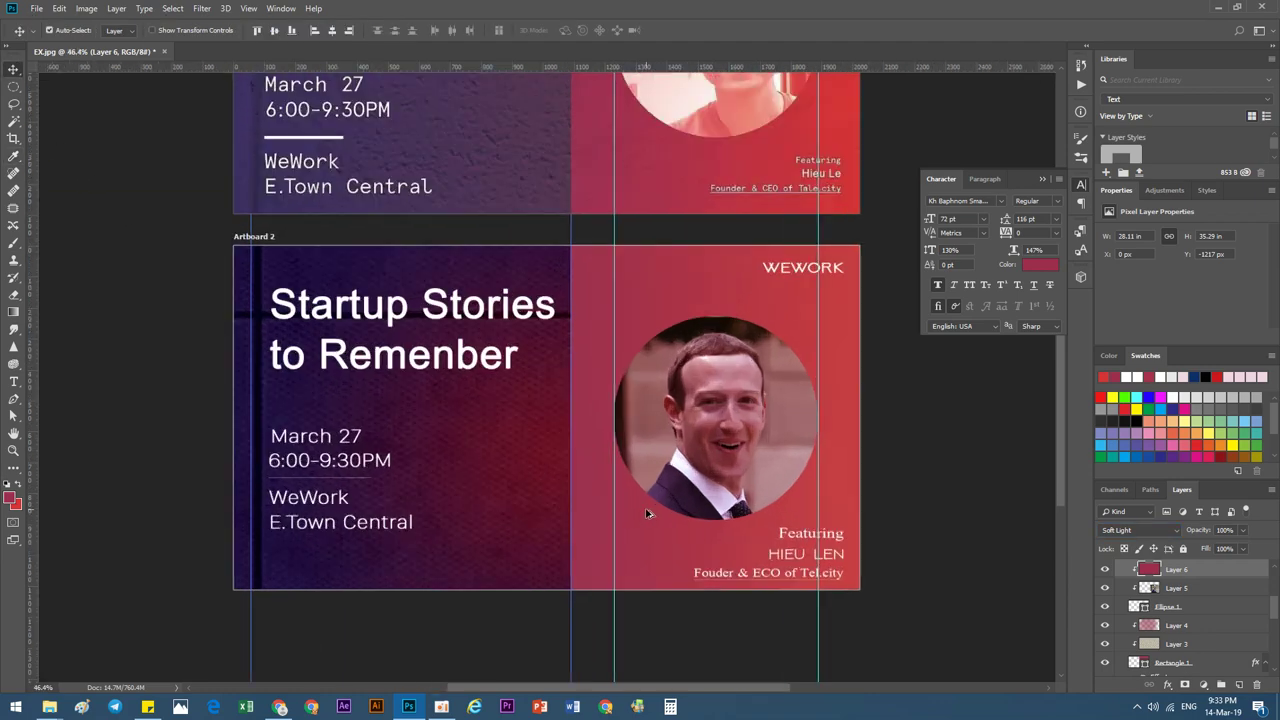
{"action": "scroll", "coordinate": [632, 476], "scroll_direction": "down", "scroll_amount": 2}
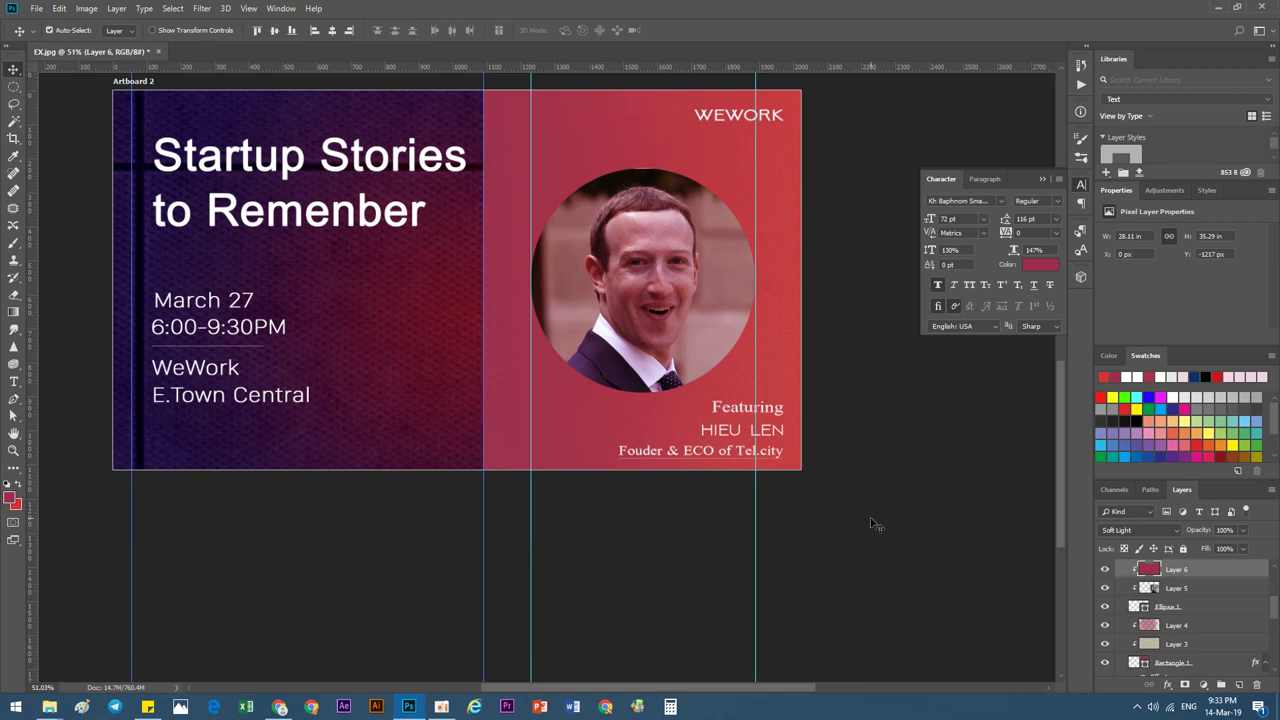
{"action": "key", "text": "e"}
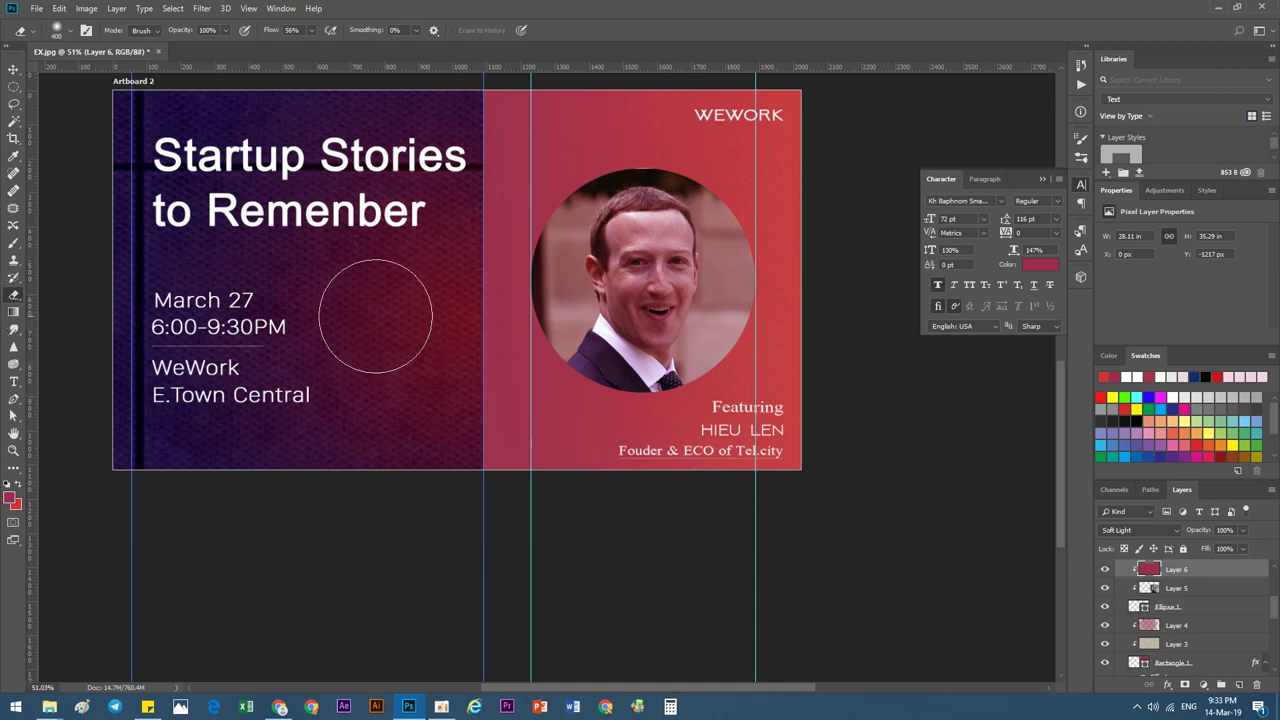
{"action": "left_click_drag", "start_coordinate": [603, 250], "coordinate": [610, 330]}
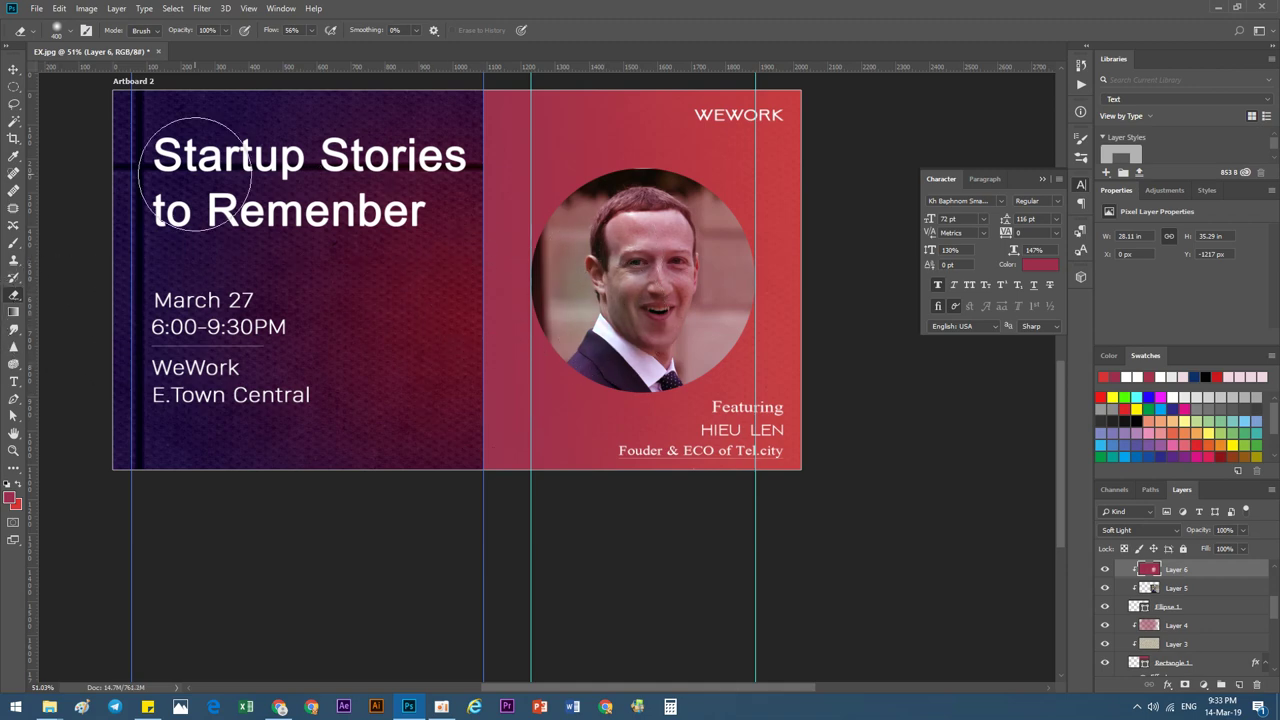
{"action": "key", "text": "ctrl+z"}
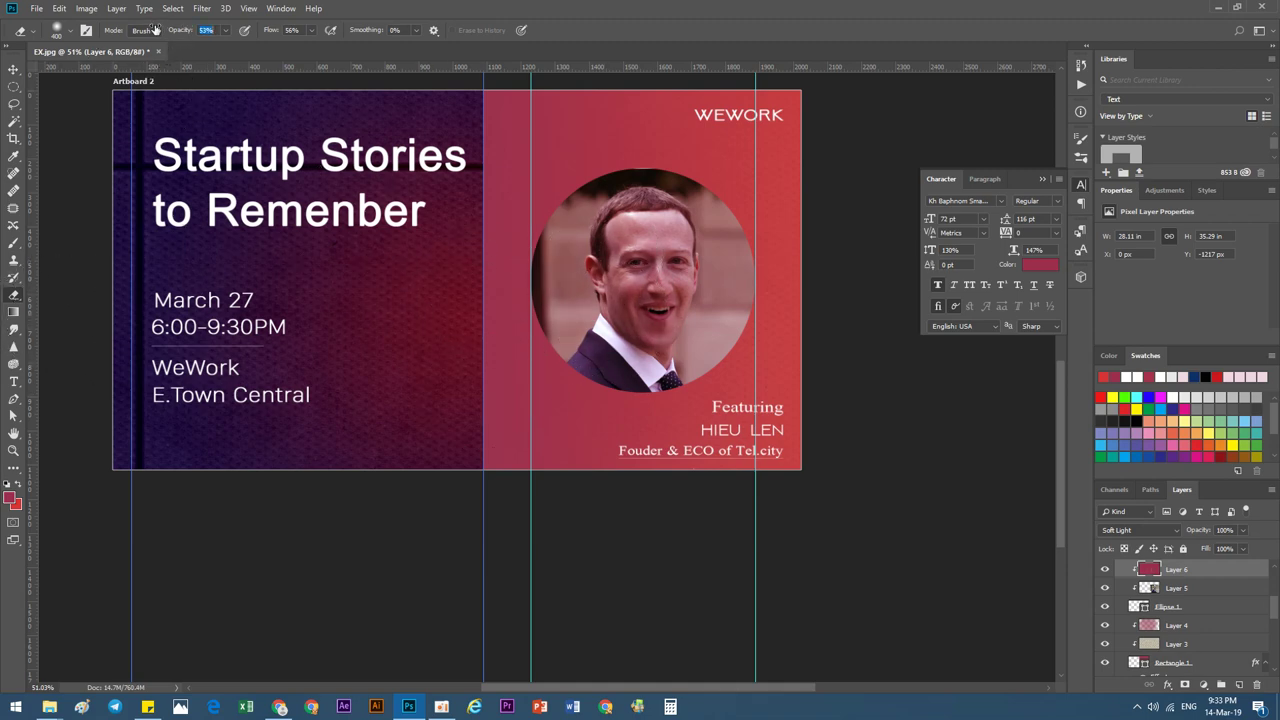
{"action": "type", "text": "26"}
{"action": "left_click_drag", "start_coordinate": [593, 259], "coordinate": [610, 230]}
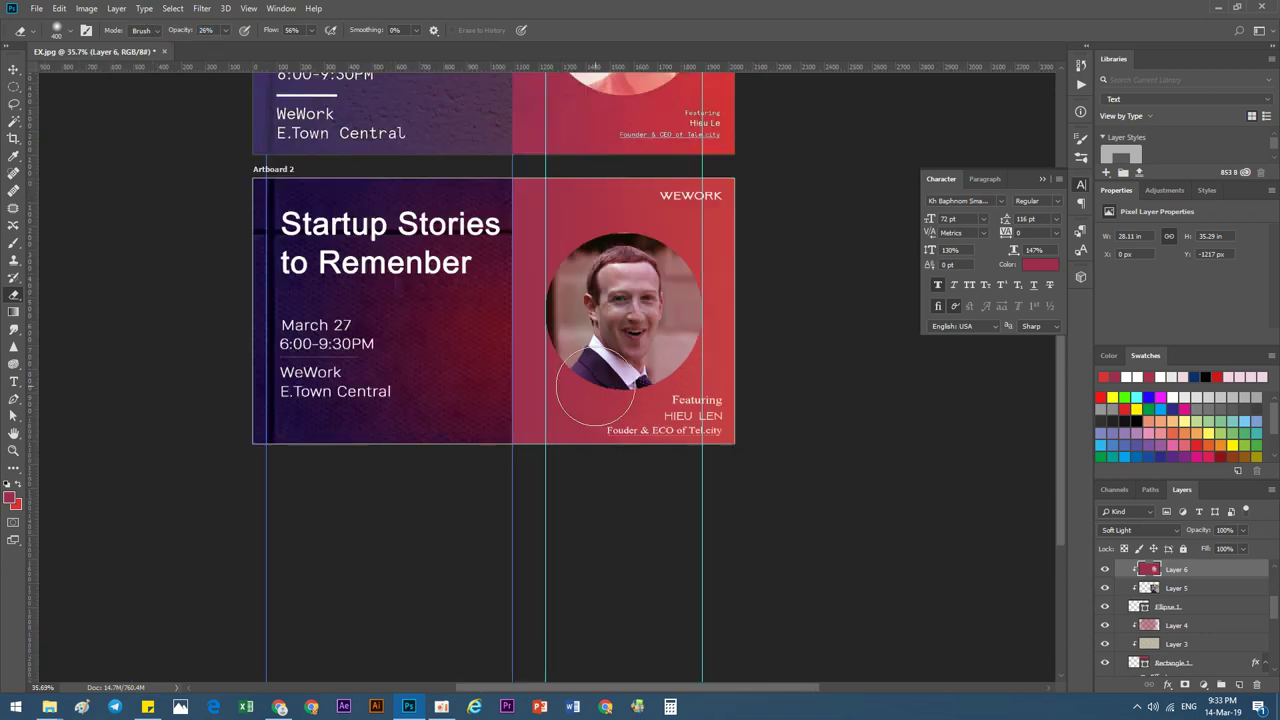
{"action": "scroll", "coordinate": [540, 385], "scroll_direction": "down", "scroll_amount": 3}
{"action": "scroll", "coordinate": [545, 388], "scroll_direction": "down", "scroll_amount": 2}
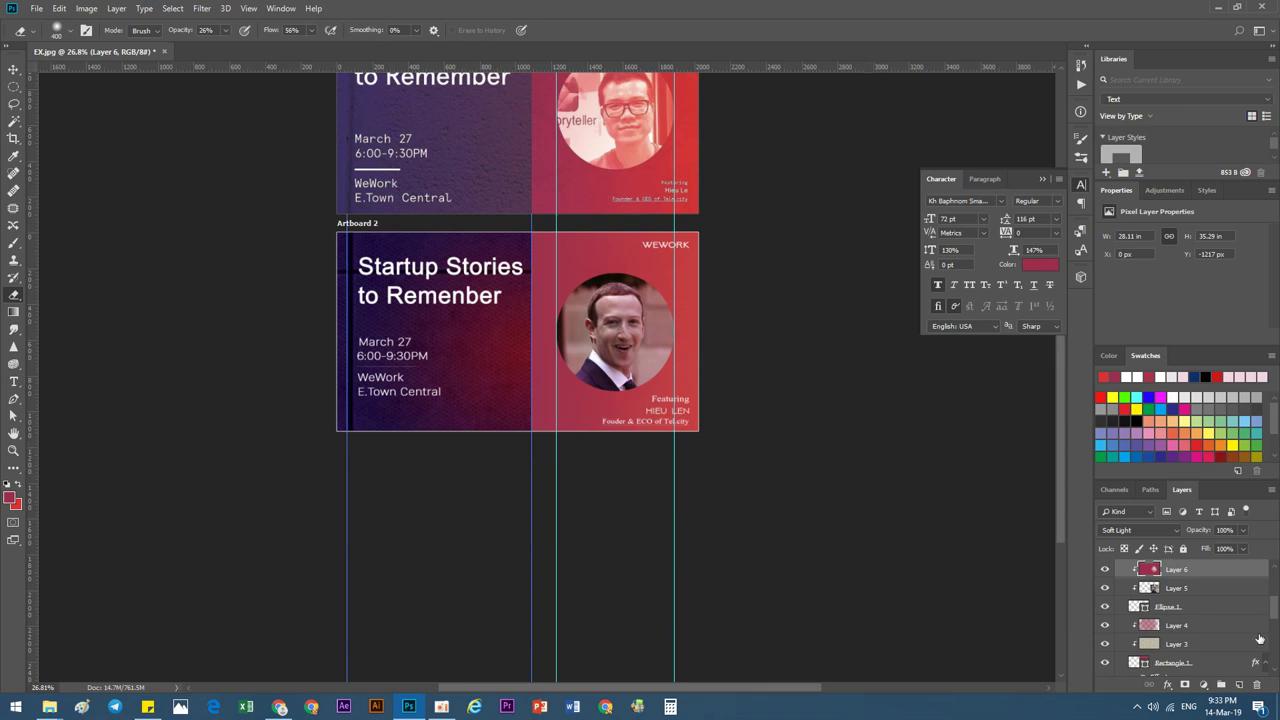
{"action": "left_click", "coordinate": [1237, 686]}
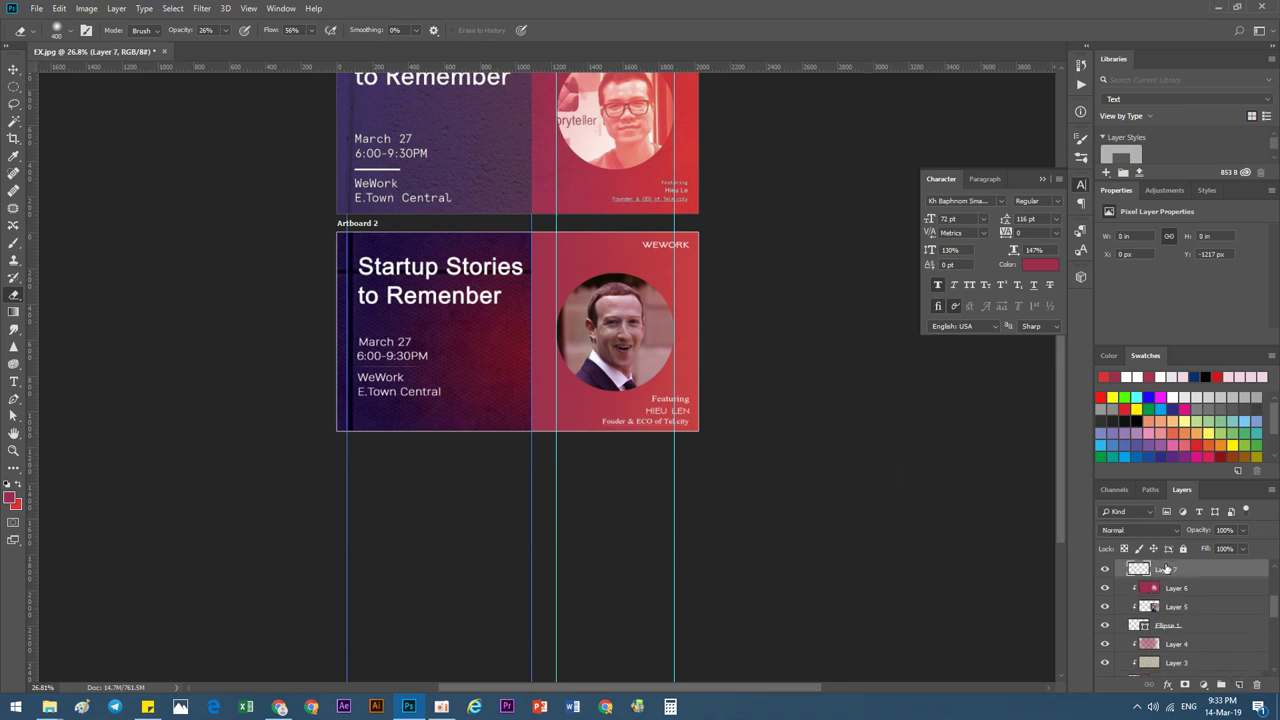
Paint a soft bright red glow over the photo area on Layer 7 with a smaller brush.
{"action": "scroll", "coordinate": [670, 330], "scroll_direction": "up", "scroll_amount": 1}
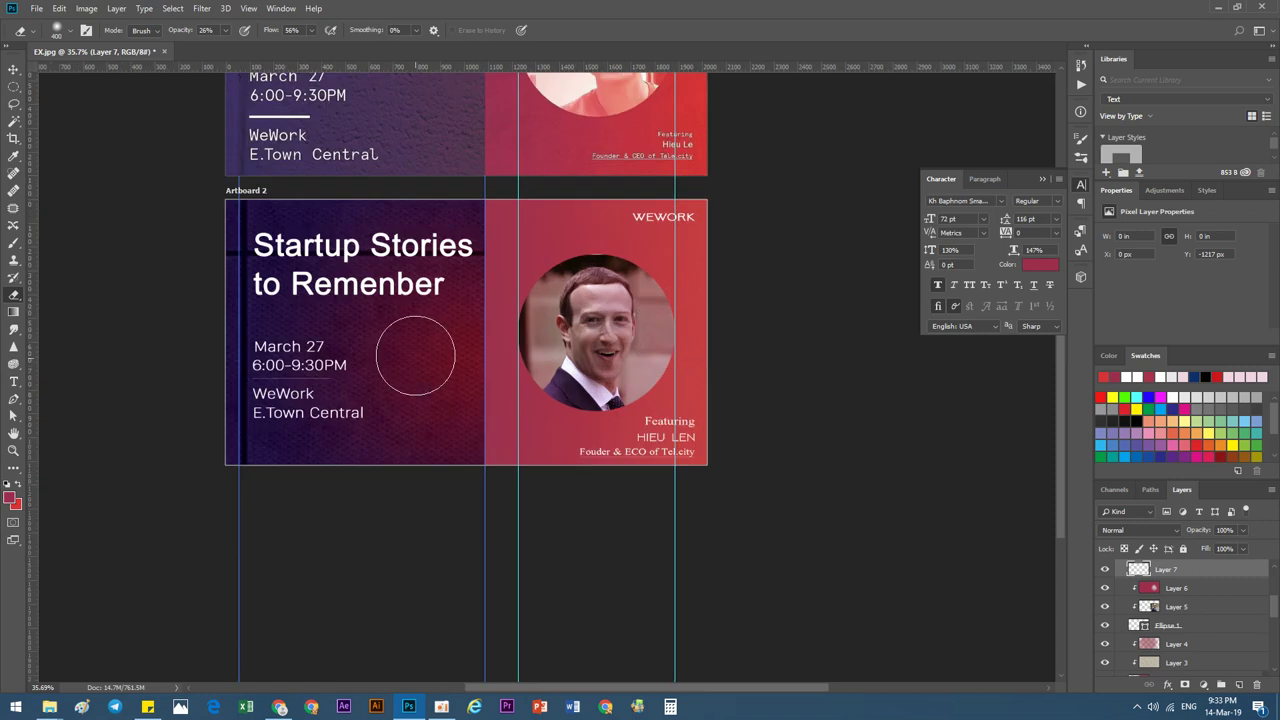
{"action": "key", "text": "b"}
{"action": "scroll", "coordinate": [600, 345], "scroll_direction": "up", "scroll_amount": 1}
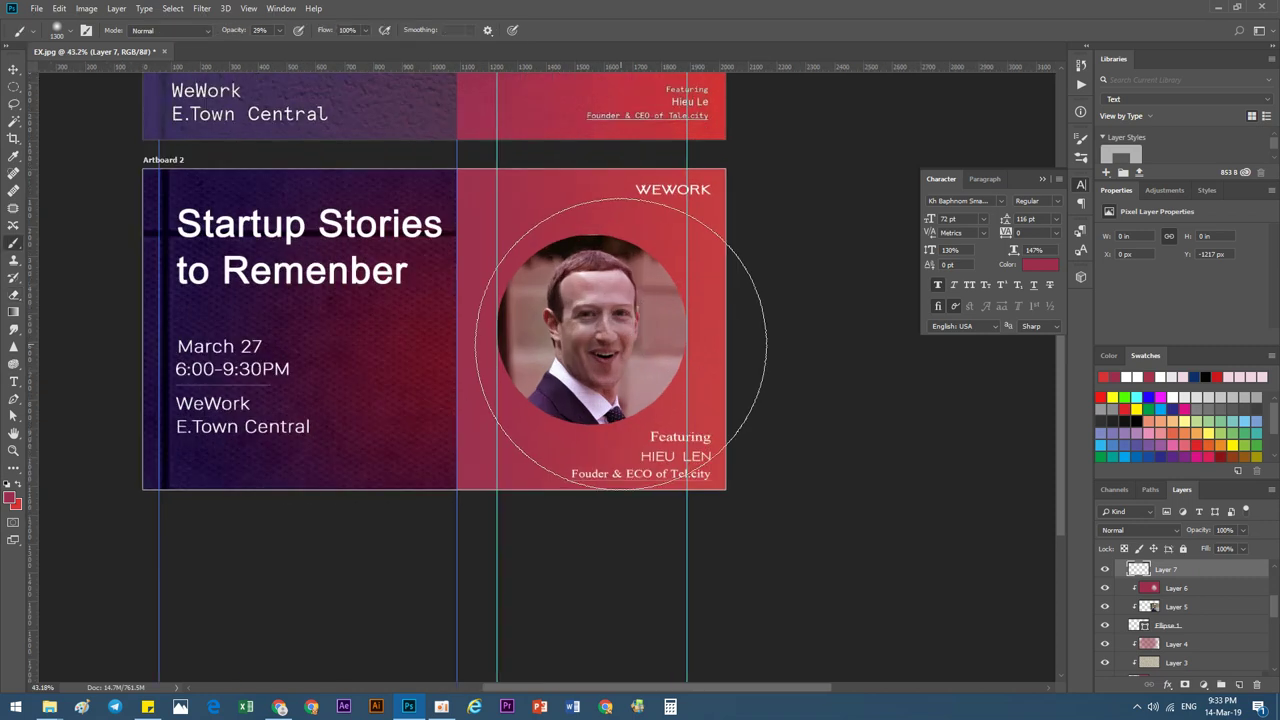
{"action": "key", "text": "bracketleft"}
{"action": "key", "text": "bracketleft"}
{"action": "key", "text": "bracketleft"}
{"action": "key", "text": "bracketleft"}
{"action": "key", "text": "bracketleft"}
{"action": "key", "text": "bracketleft"}
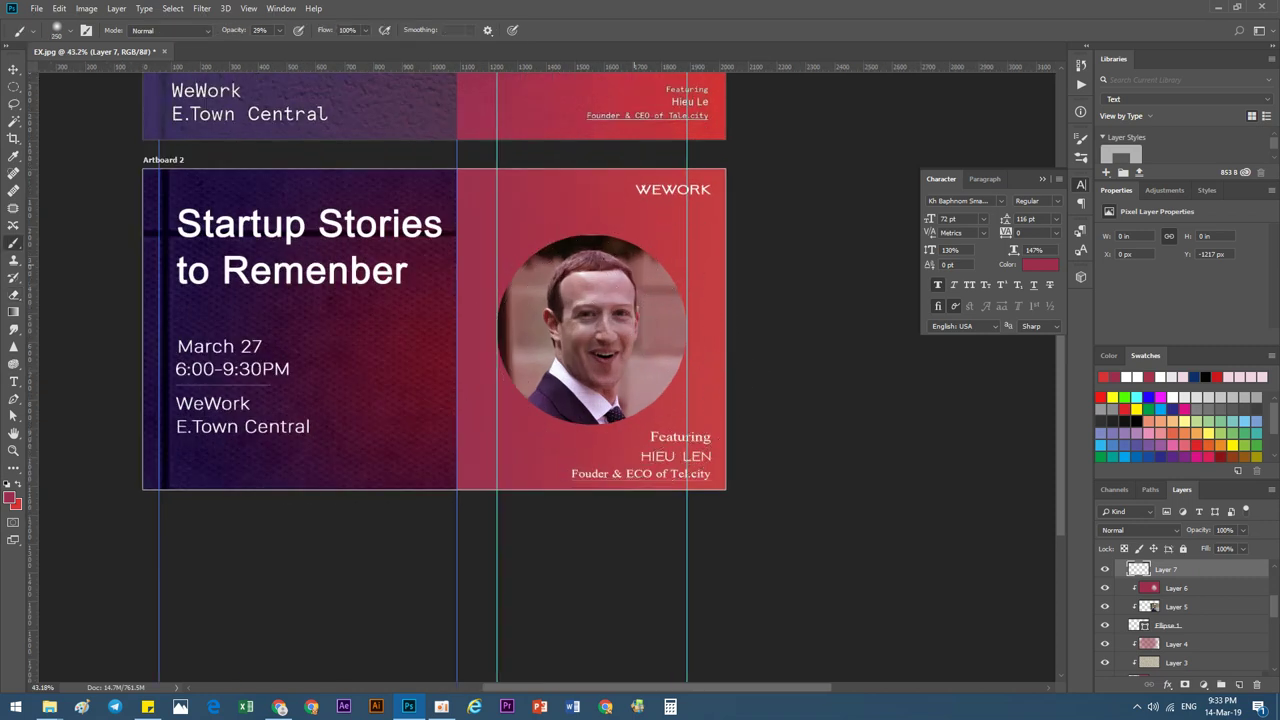
{"action": "scroll", "coordinate": [635, 265], "scroll_direction": "down", "scroll_amount": 1}
{"action": "scroll", "coordinate": [635, 265], "scroll_direction": "down", "scroll_amount": 1}
{"action": "scroll", "coordinate": [600, 210], "scroll_direction": "down", "scroll_amount": 1}
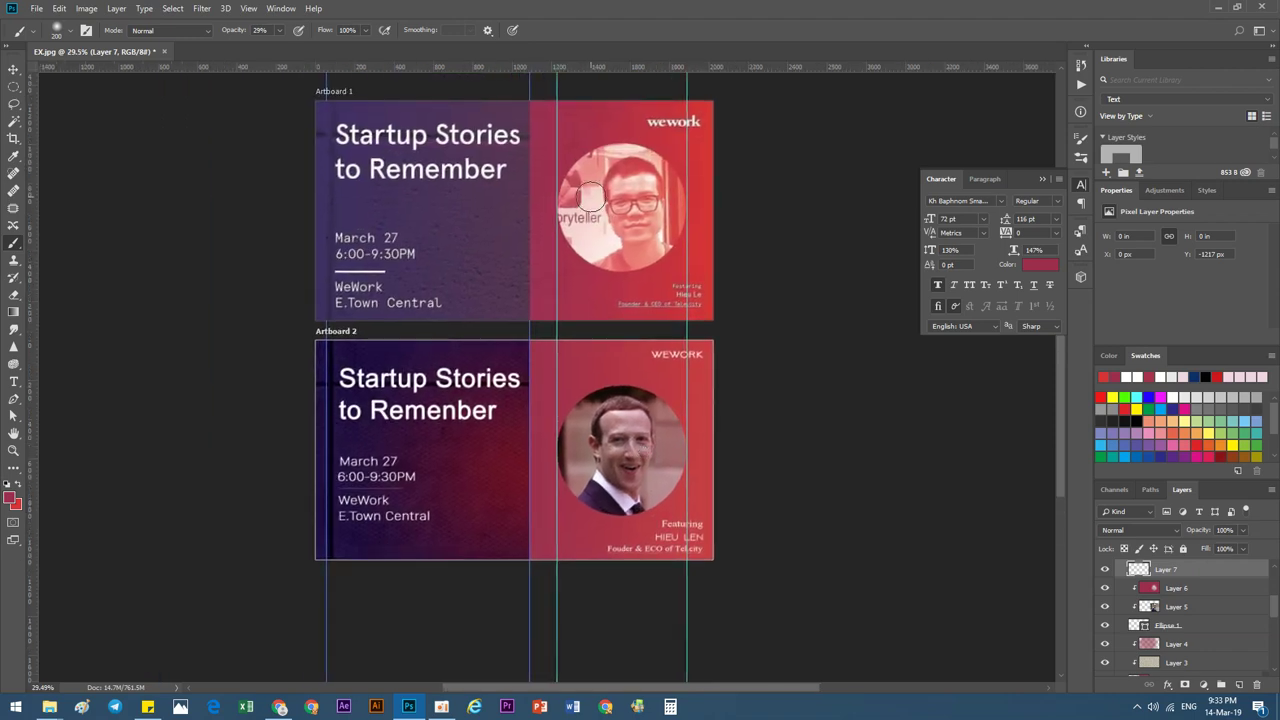
{"action": "scroll", "coordinate": [724, 445], "scroll_direction": "up", "scroll_amount": 4}
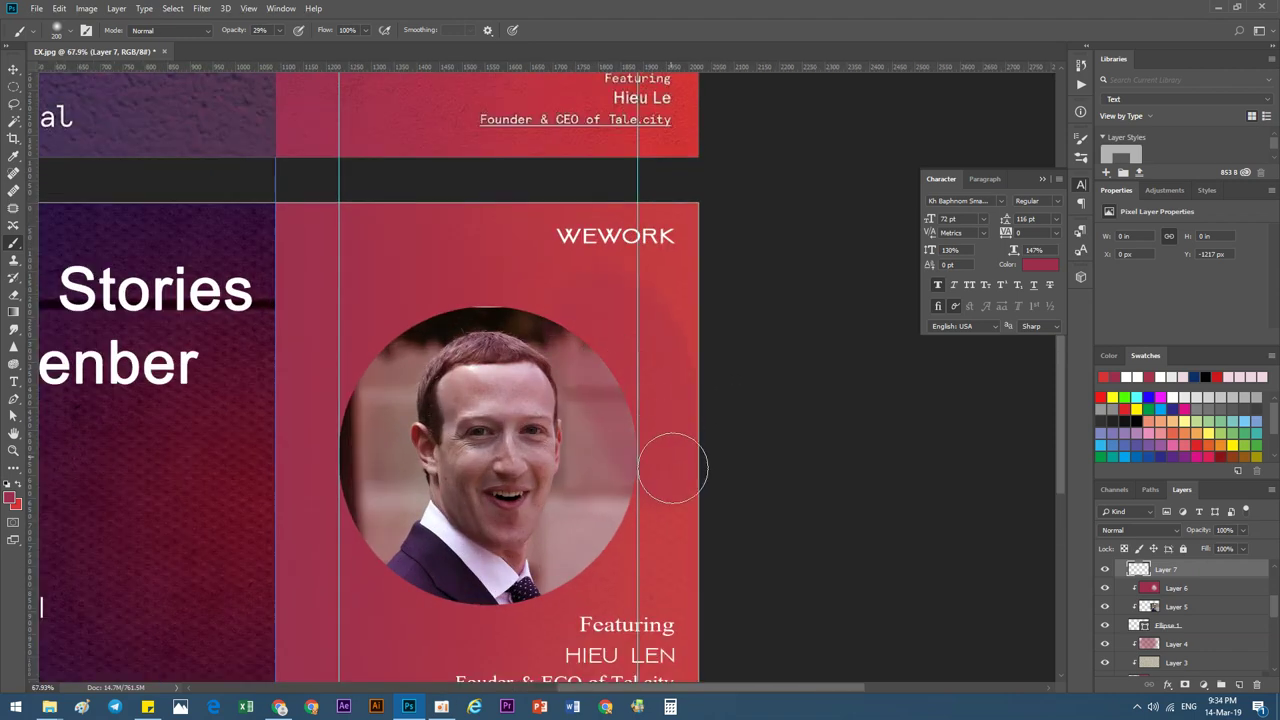
{"action": "scroll", "coordinate": [660, 354], "scroll_direction": "down", "scroll_amount": 2}
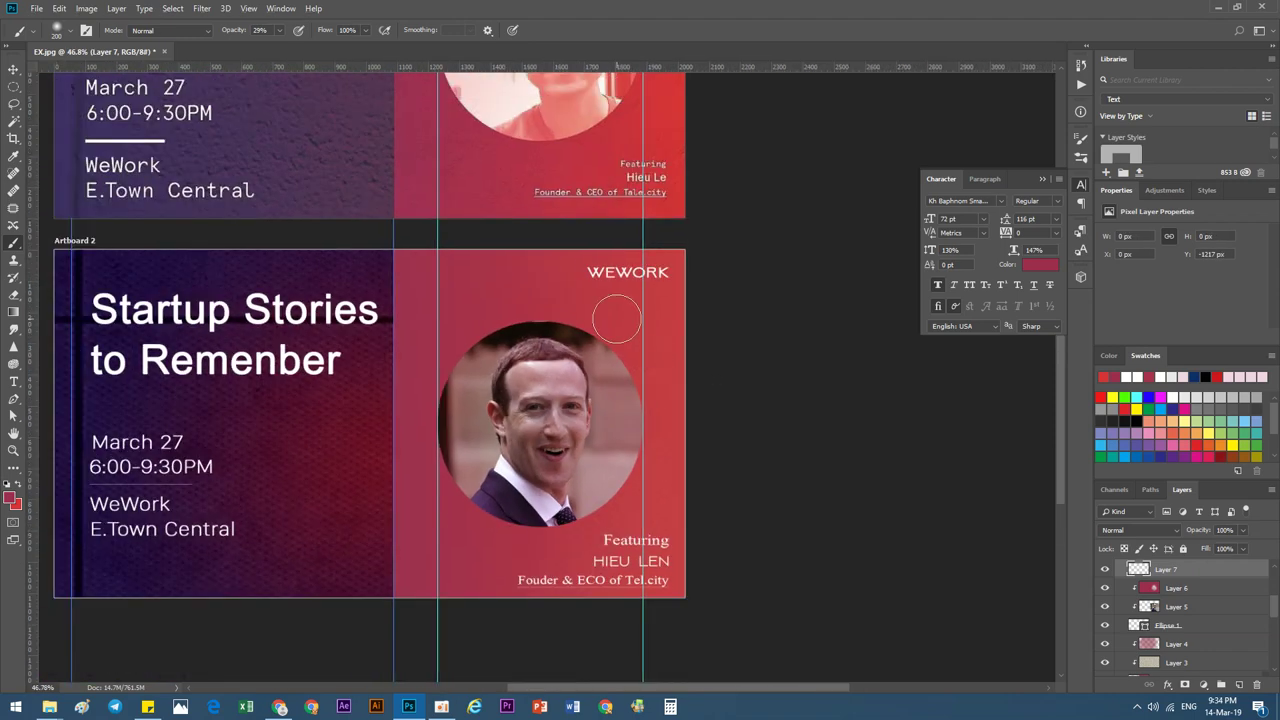
{"action": "left_click", "coordinate": [1040, 264]}
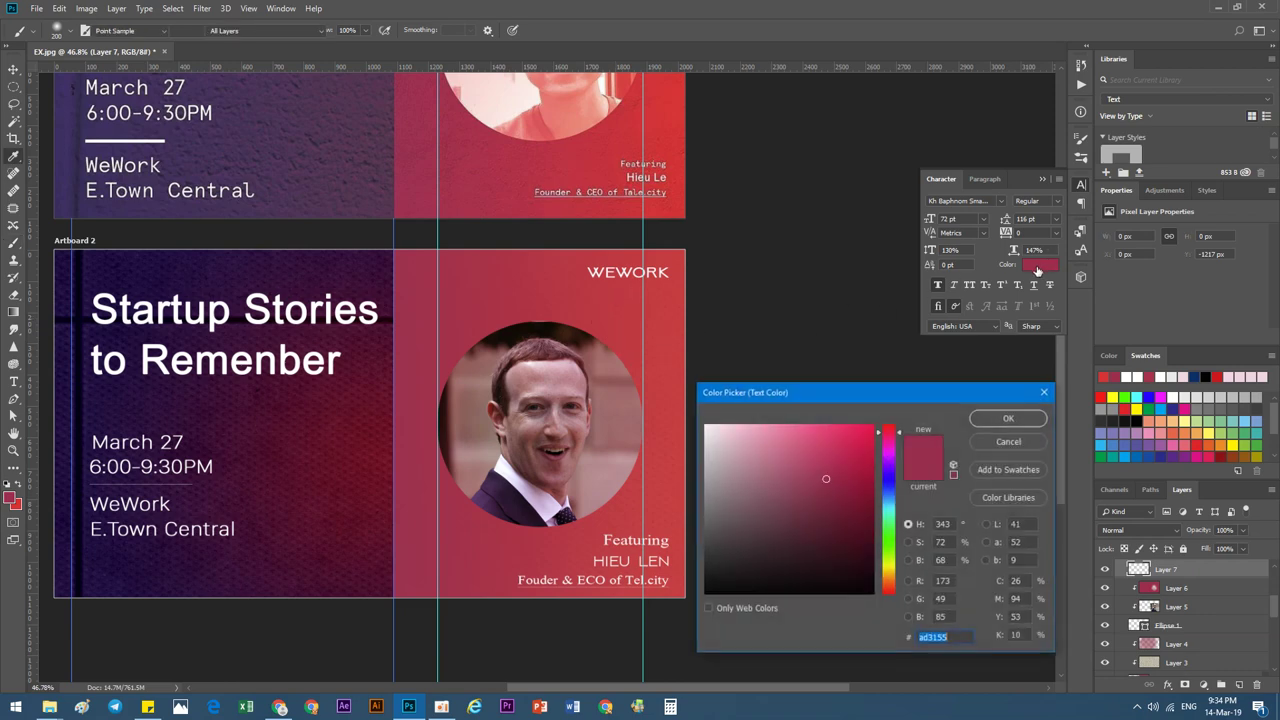
{"action": "left_click", "coordinate": [1030, 419]}
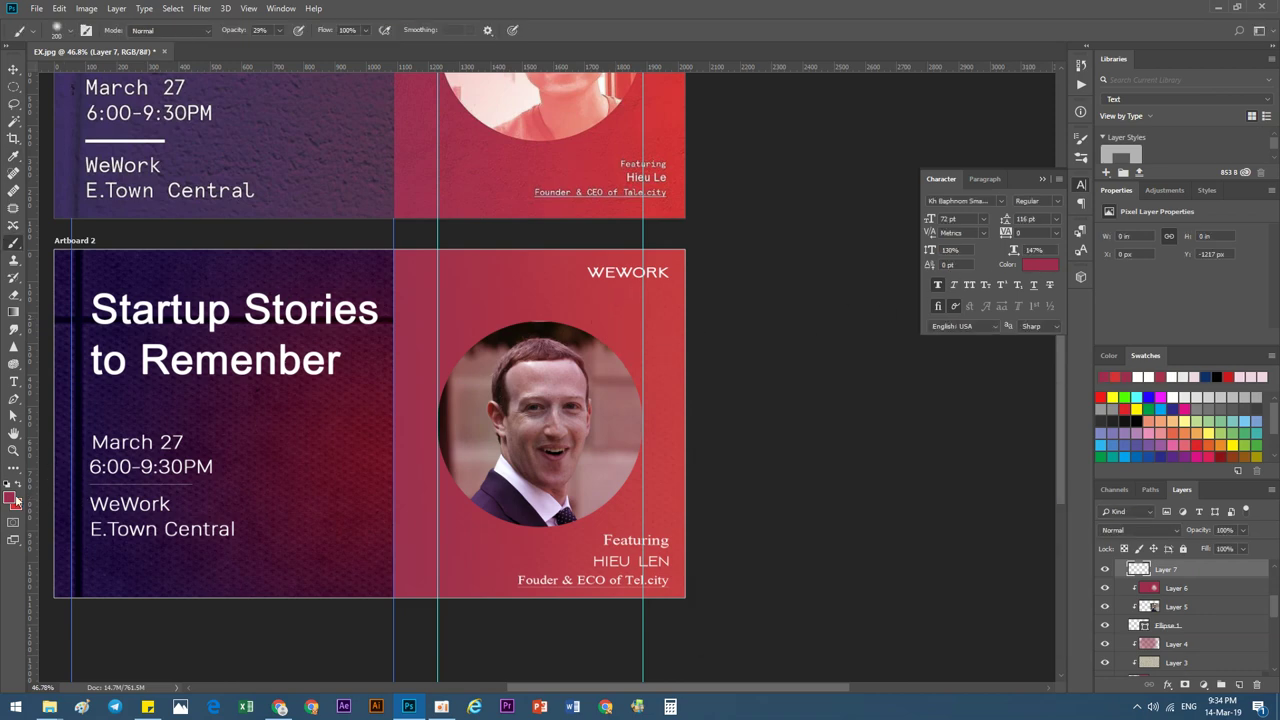
{"action": "left_click", "coordinate": [20, 486]}
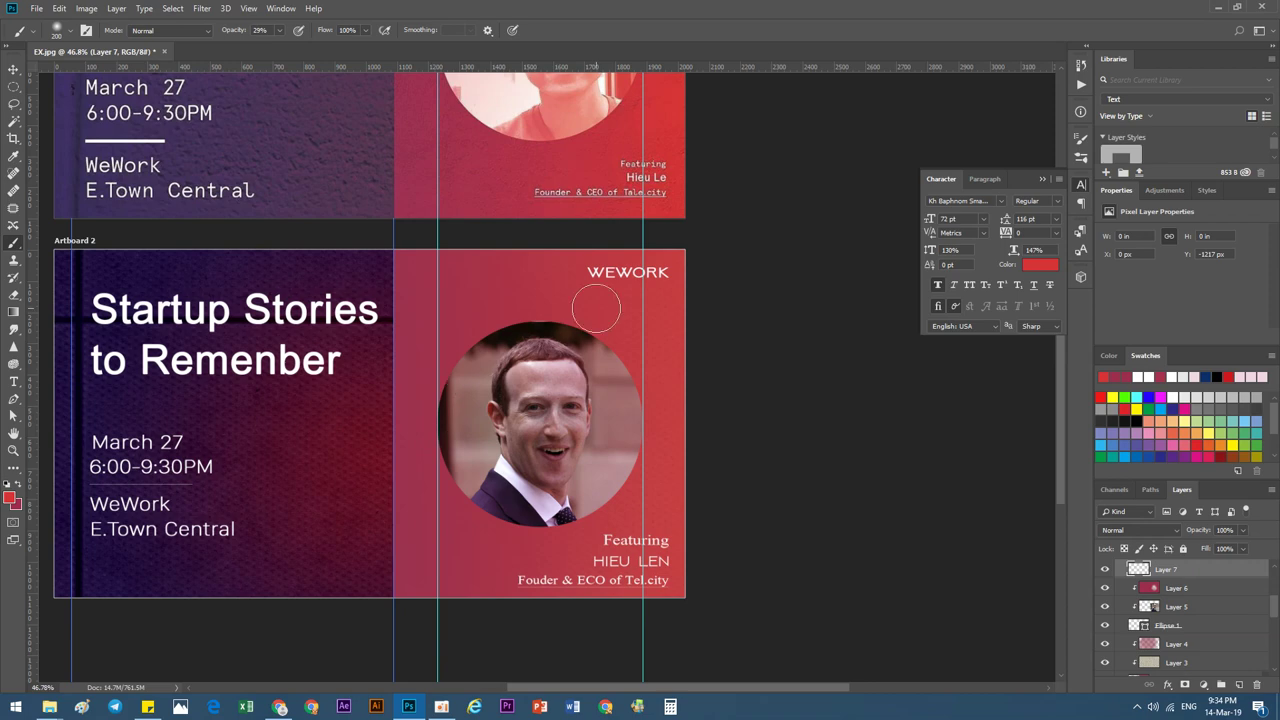
{"action": "mouse_move", "coordinate": [656, 465]}
{"action": "left_mouse_down"}
{"action": "mouse_move", "coordinate": [527, 313]}
{"action": "mouse_move", "coordinate": [608, 527]}
{"action": "mouse_move", "coordinate": [643, 393]}
{"action": "mouse_move", "coordinate": [523, 582]}
{"action": "mouse_move", "coordinate": [629, 486]}
{"action": "mouse_move", "coordinate": [427, 410]}
{"action": "mouse_move", "coordinate": [445, 330]}
{"action": "mouse_move", "coordinate": [470, 330]}
{"action": "mouse_move", "coordinate": [434, 396]}
{"action": "mouse_move", "coordinate": [445, 324]}
{"action": "mouse_move", "coordinate": [505, 505]}
{"action": "mouse_move", "coordinate": [690, 475]}
{"action": "left_mouse_up"}
Set Layer 7's blend mode to Soft Light.
{"action": "scroll", "coordinate": [611, 391], "scroll_direction": "down", "scroll_amount": 2}
{"action": "scroll", "coordinate": [611, 405], "scroll_direction": "up", "scroll_amount": 1}
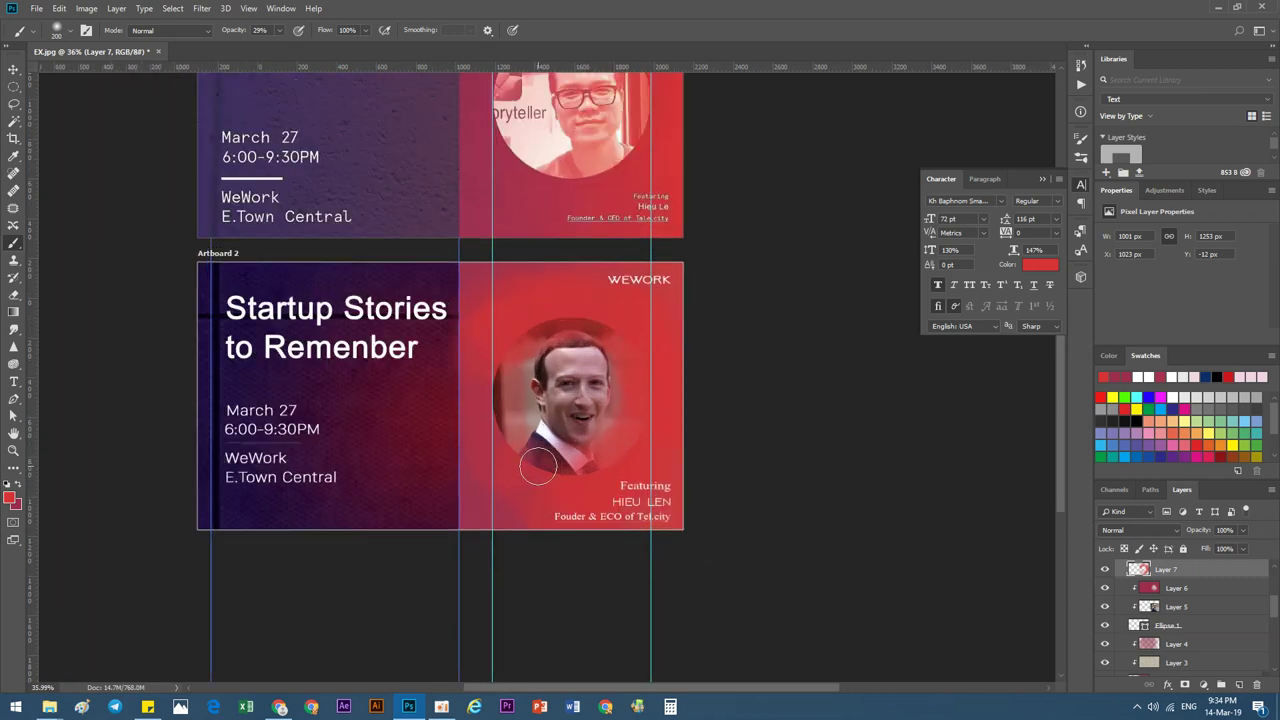
{"action": "key", "text": "e"}
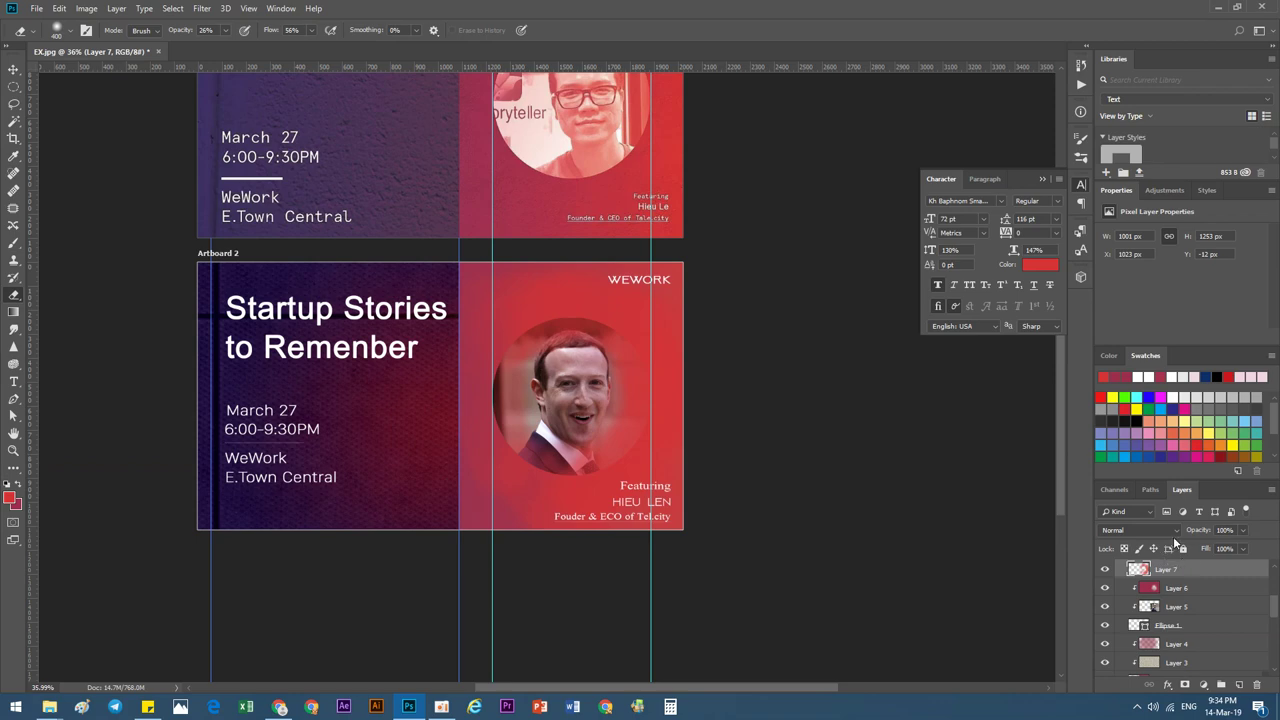
{"action": "left_click", "coordinate": [1145, 530]}
{"action": "left_click", "coordinate": [1130, 370]}
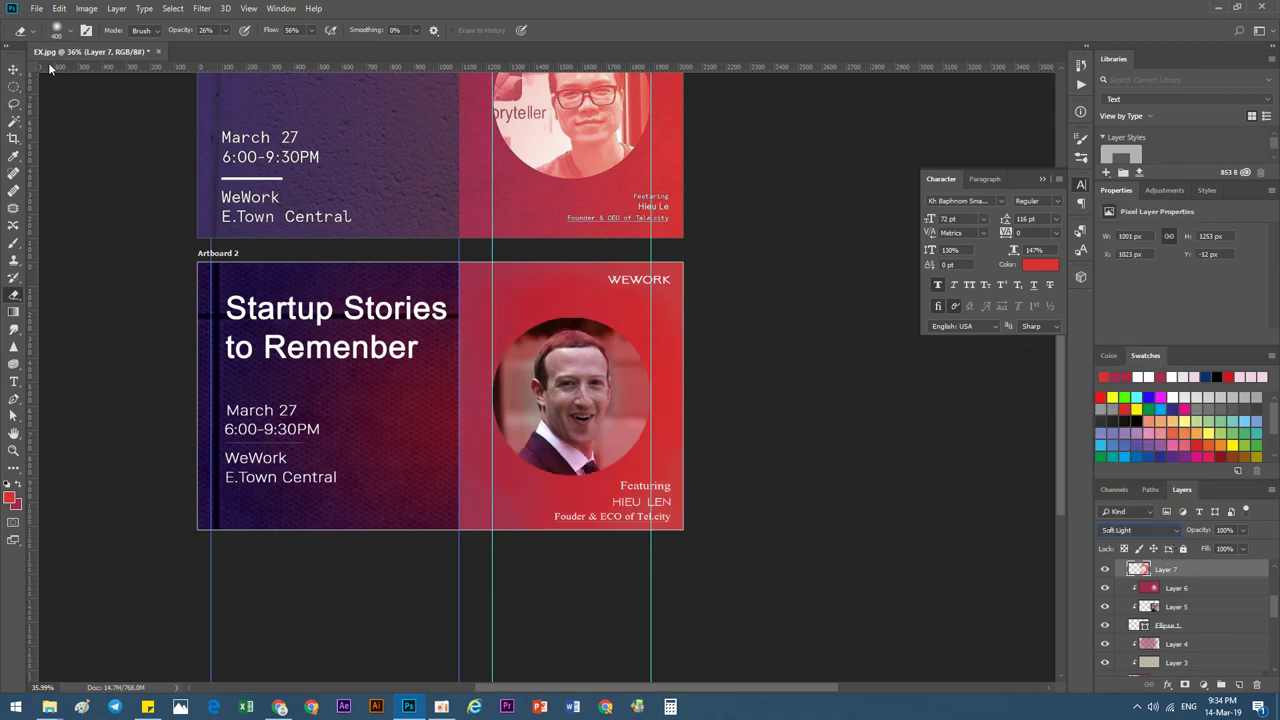
{"action": "left_click", "coordinate": [18, 70]}
{"action": "scroll", "coordinate": [440, 400], "scroll_direction": "down", "scroll_amount": 3}
Brush Layer 6 with a 600 px brush over the face's right side and the speaker's name.
{"action": "scroll", "coordinate": [449, 394], "scroll_direction": "up", "scroll_amount": 2}
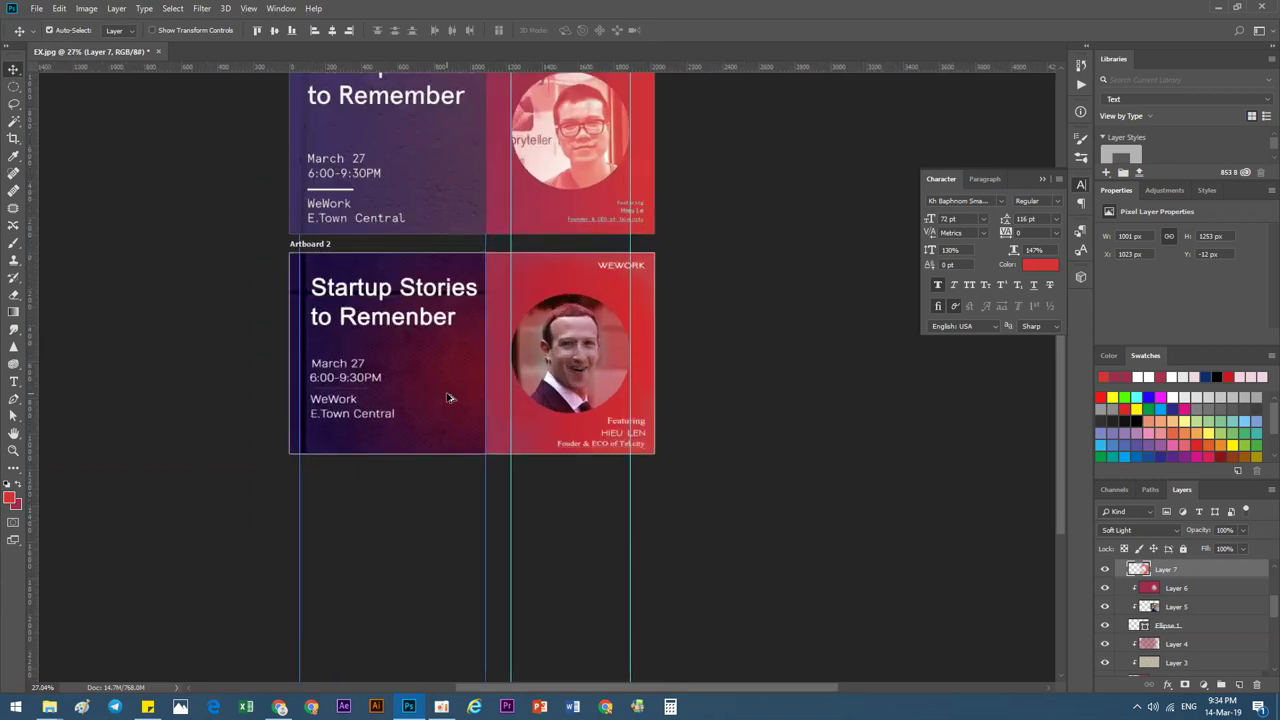
{"action": "left_click_drag", "start_coordinate": [372, 371], "coordinate": [381, 385]}
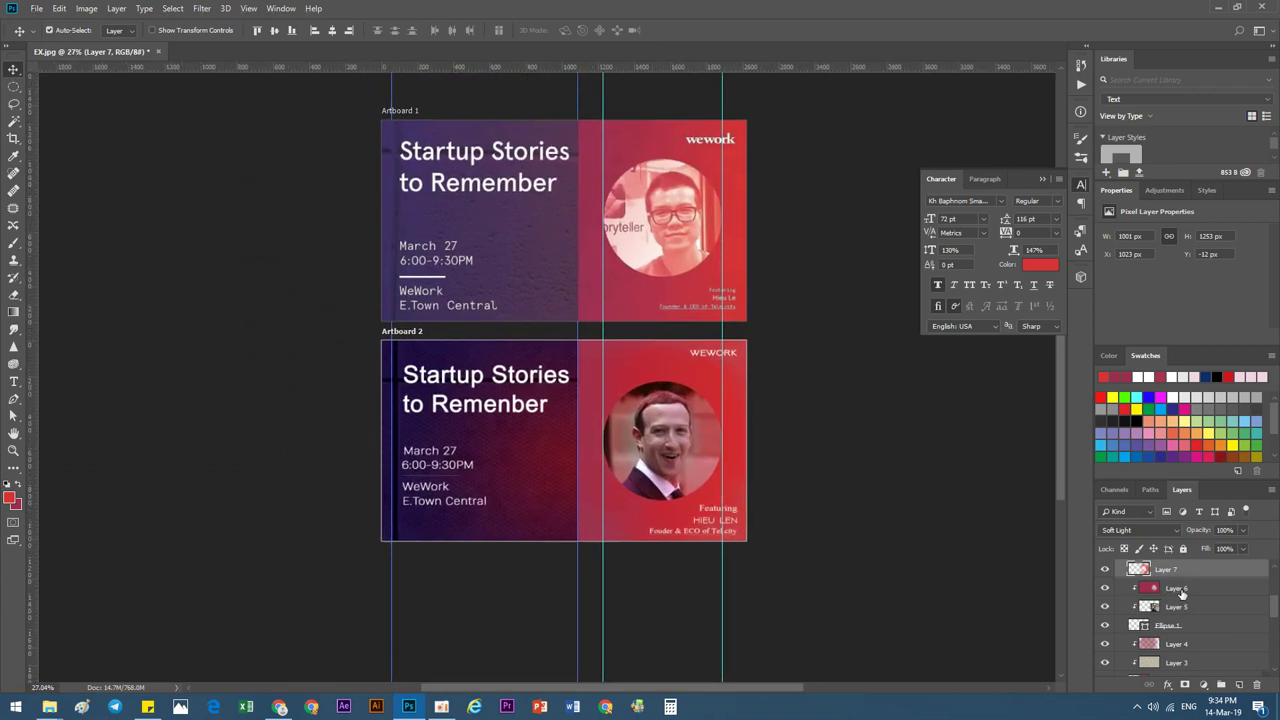
{"action": "left_click", "coordinate": [1182, 589]}
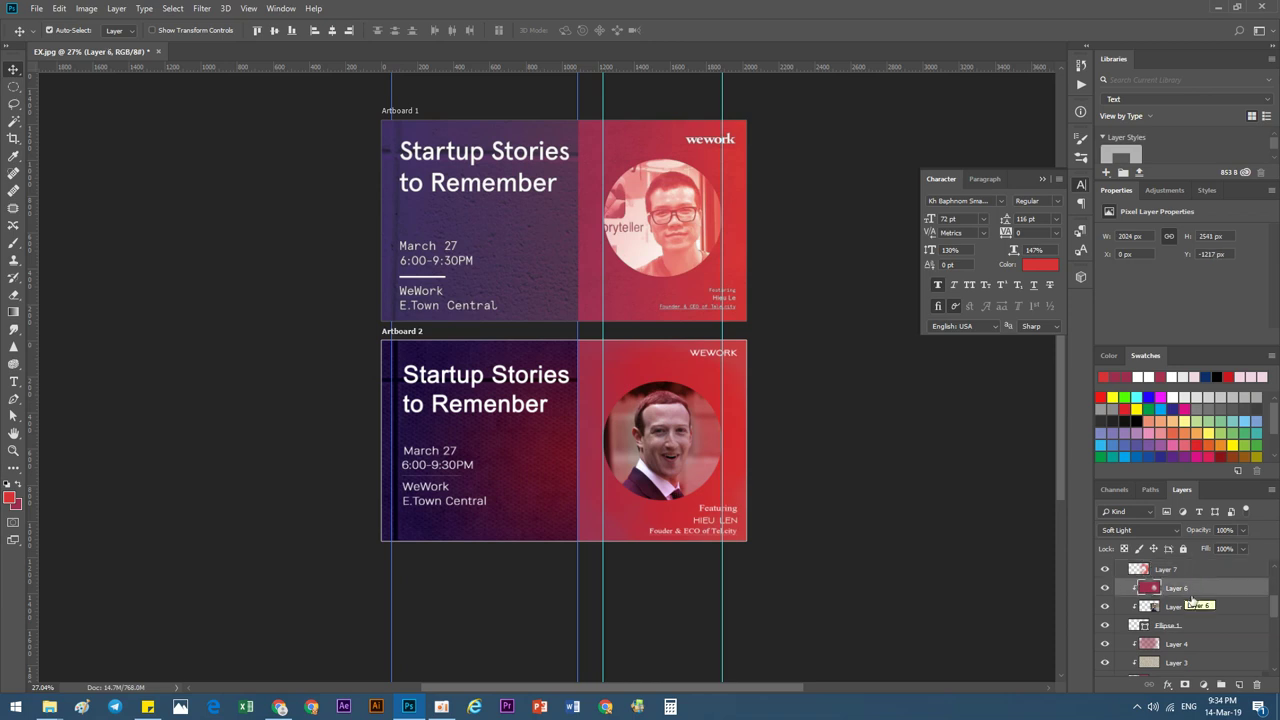
{"action": "key", "text": "b"}
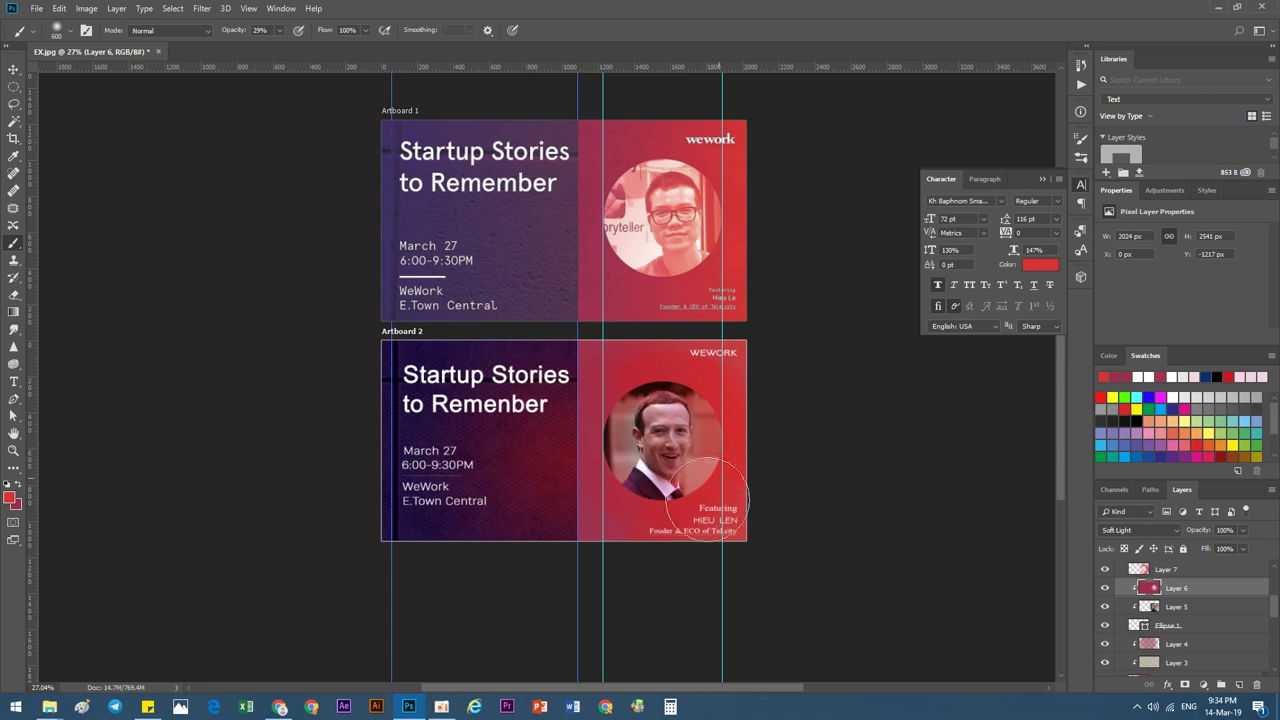
{"action": "key", "text": "bracketright"}
{"action": "key", "text": "bracketright"}
{"action": "left_click_drag", "start_coordinate": [712, 455], "coordinate": [700, 393]}
{"action": "left_click_drag", "start_coordinate": [740, 455], "coordinate": [700, 520]}
{"action": "left_click", "coordinate": [14, 69]}
{"action": "scroll", "coordinate": [580, 494], "scroll_direction": "down", "scroll_amount": 2}
{"action": "scroll", "coordinate": [680, 530], "scroll_direction": "up", "scroll_amount": 1}
{"action": "scroll", "coordinate": [423, 514], "scroll_direction": "up", "scroll_amount": 1}
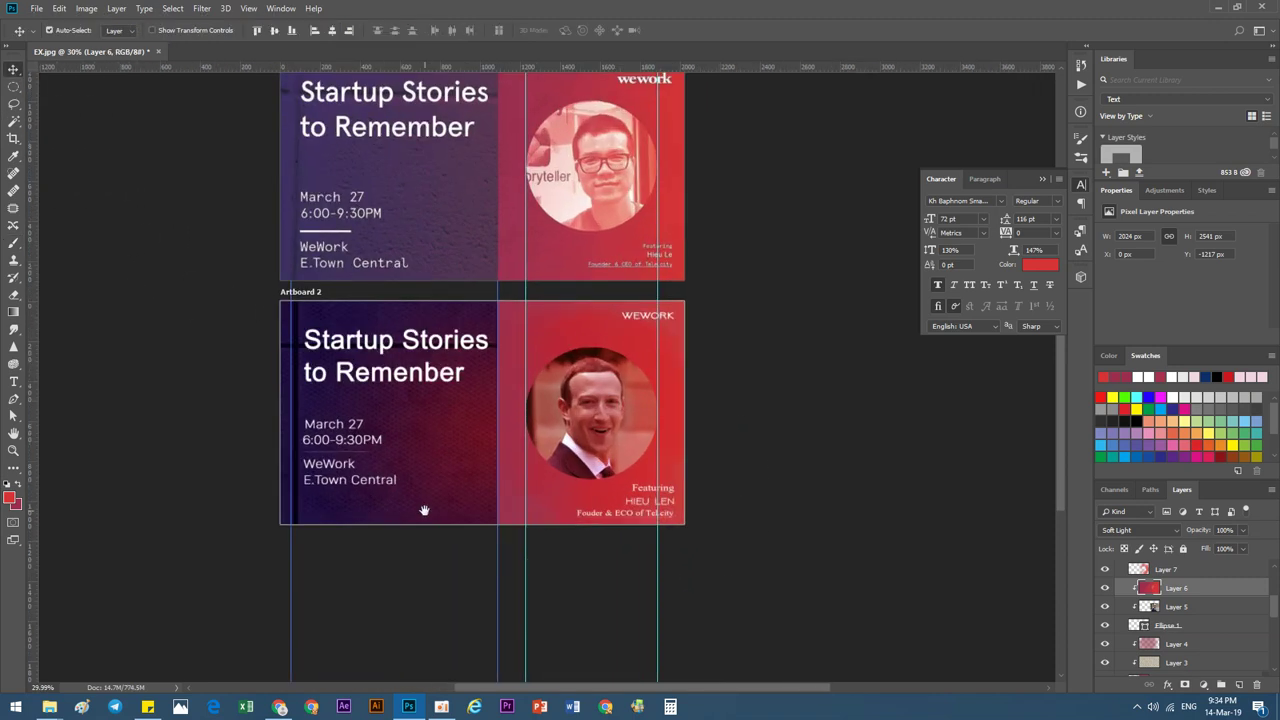
{"action": "scroll", "coordinate": [508, 591], "scroll_direction": "up", "scroll_amount": 1}
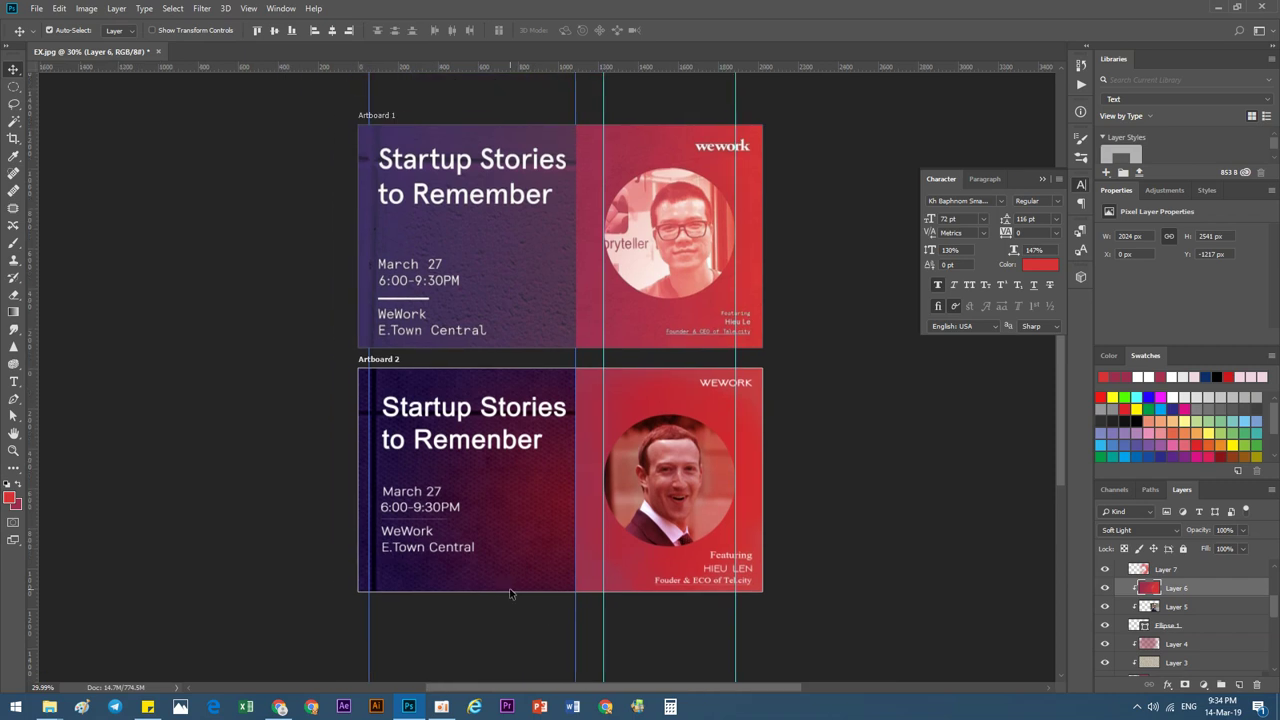